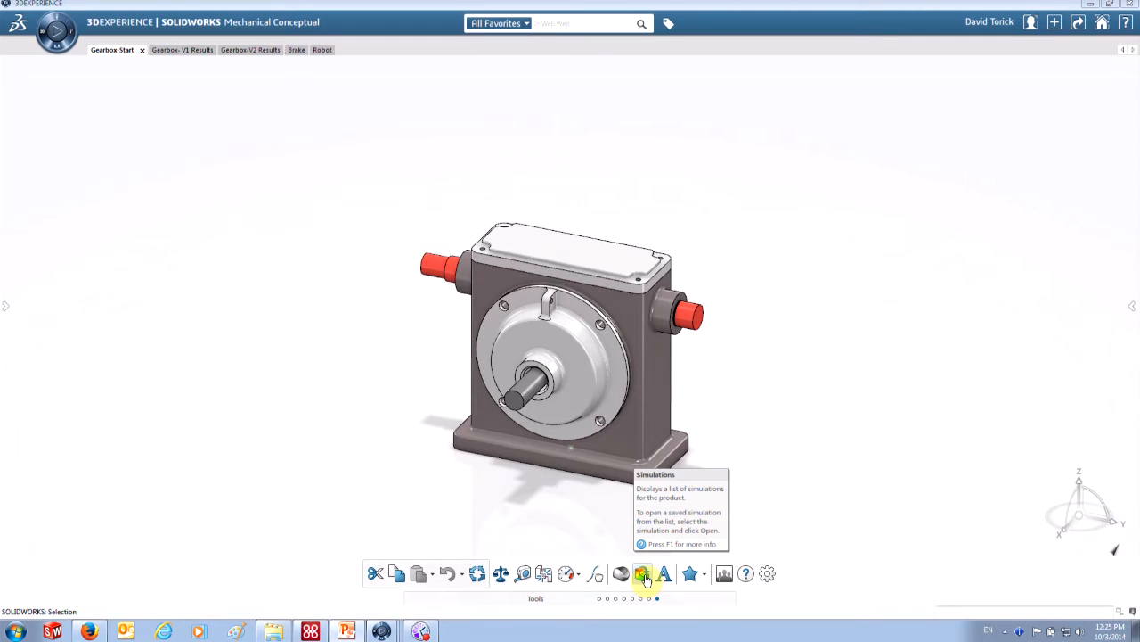
- Create a new Structural simulation for the gearbox, then collapse the Simulation Manager
left_click(643, 575)
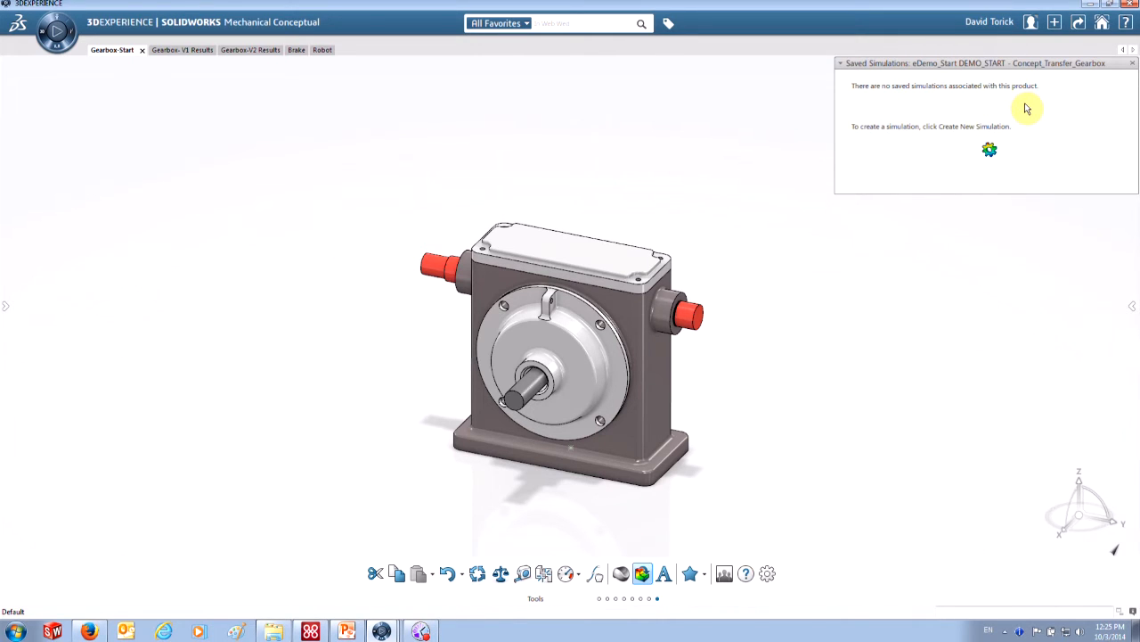
left_click(990, 153)
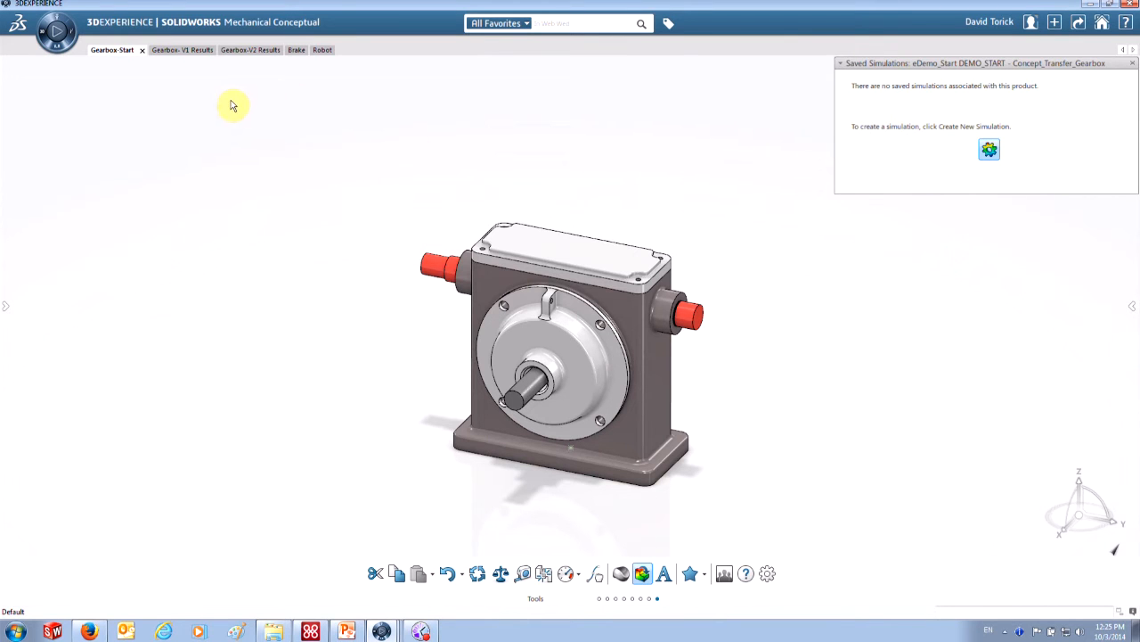
left_click(990, 150)
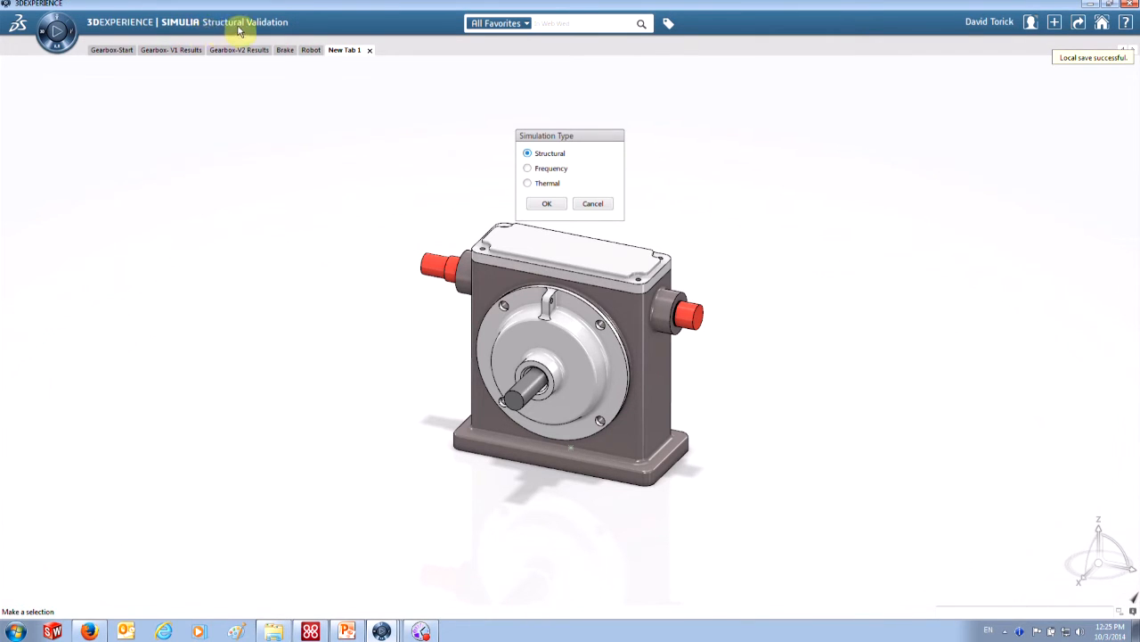
left_click(547, 204)
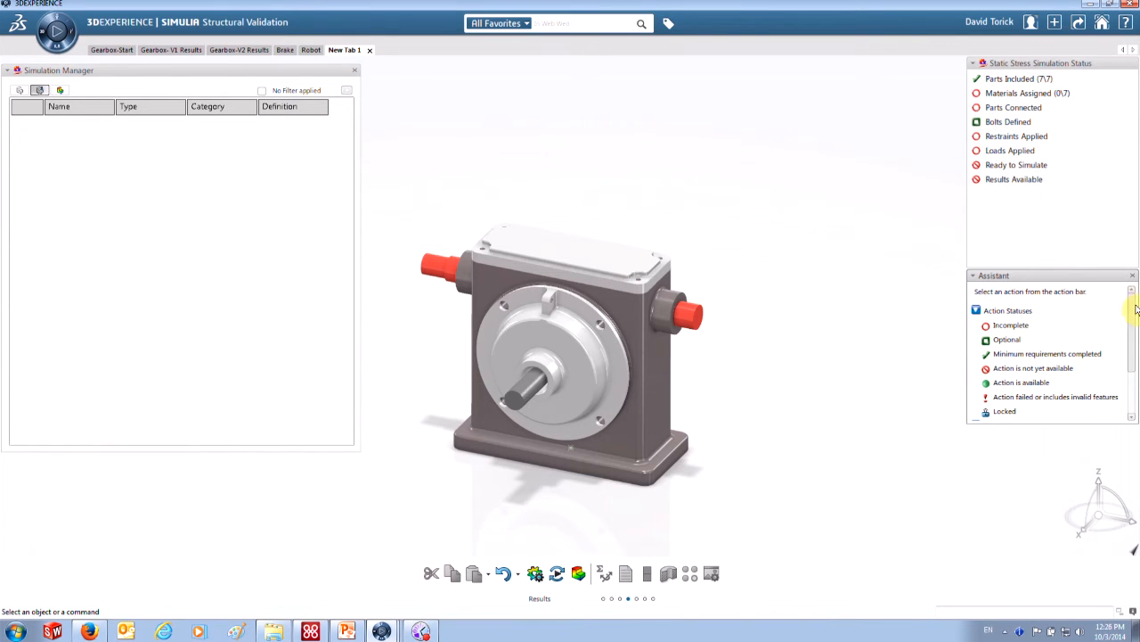
left_click_drag(1133, 305, 1134, 374)
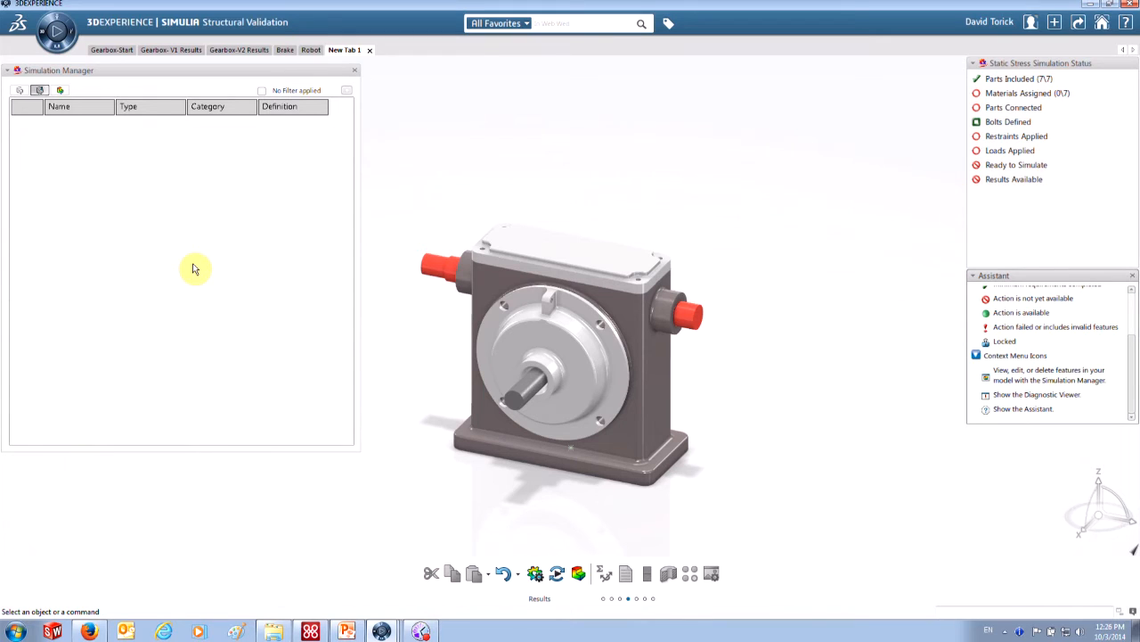
left_click(7, 71)
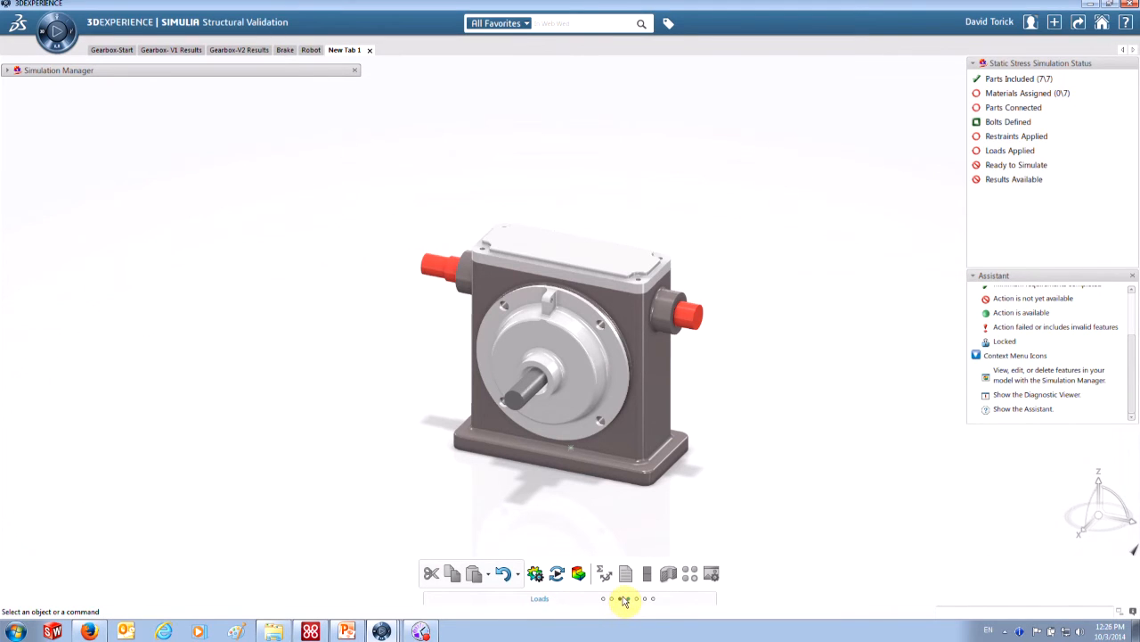
- Exclude the worm gear shaft, offset shaft and worm gear from the parts contributing to the simulation
left_click(653, 597)
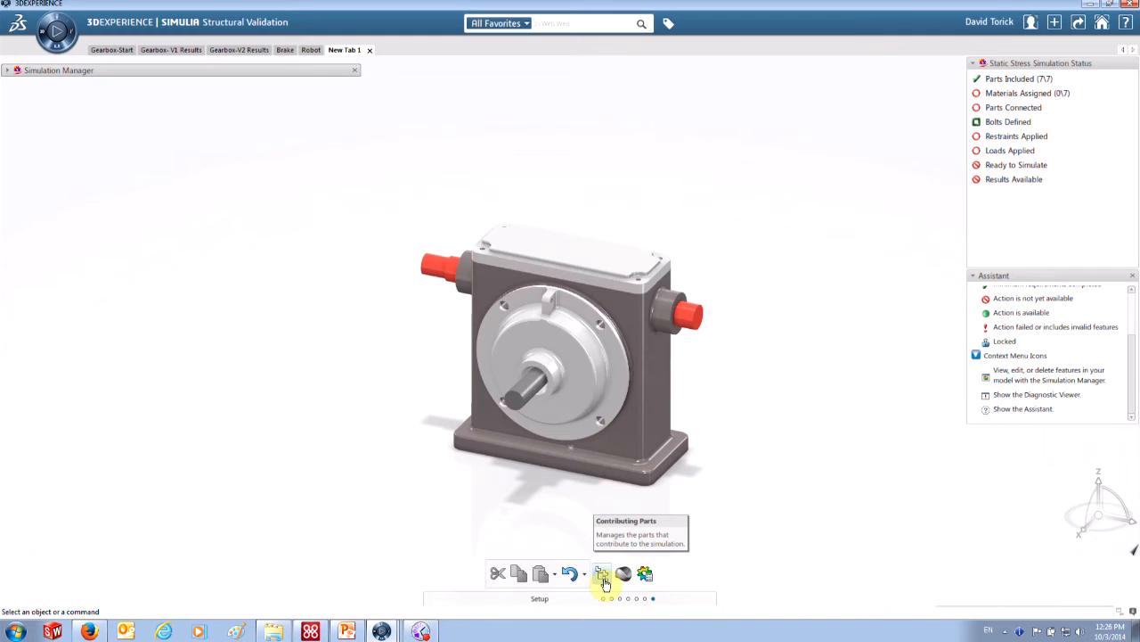
left_click(603, 576)
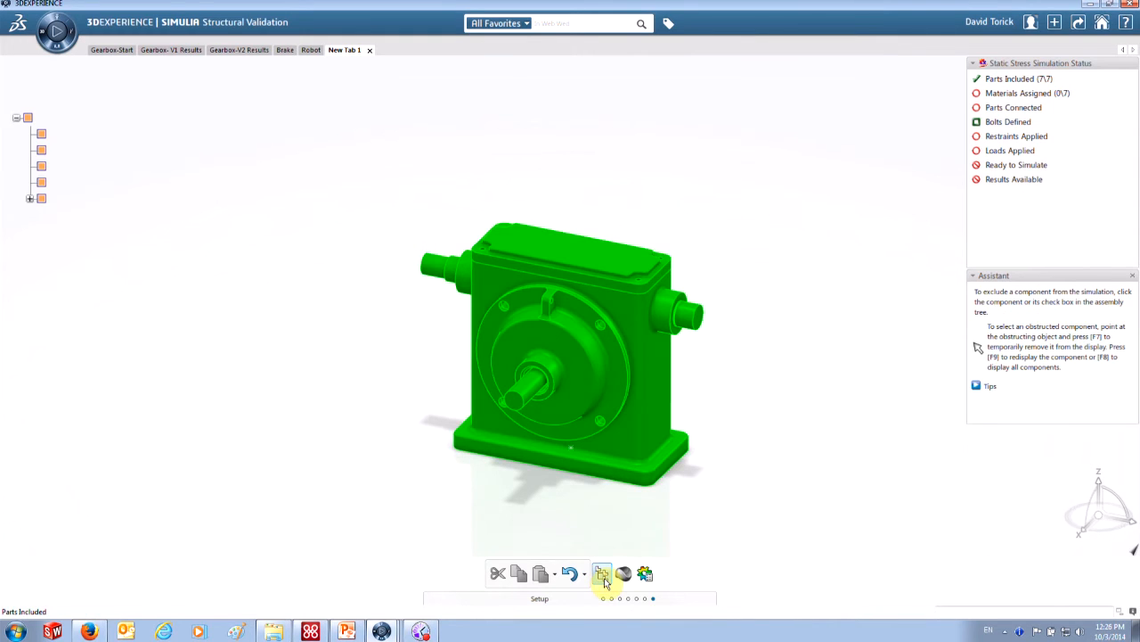
left_click(529, 390)
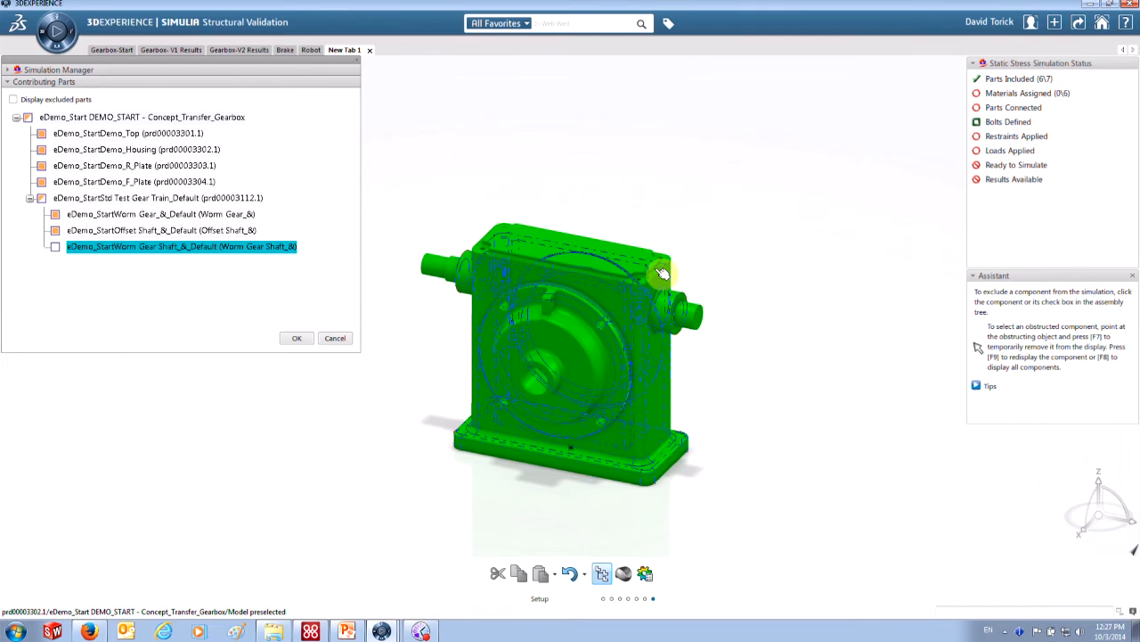
left_click(689, 320)
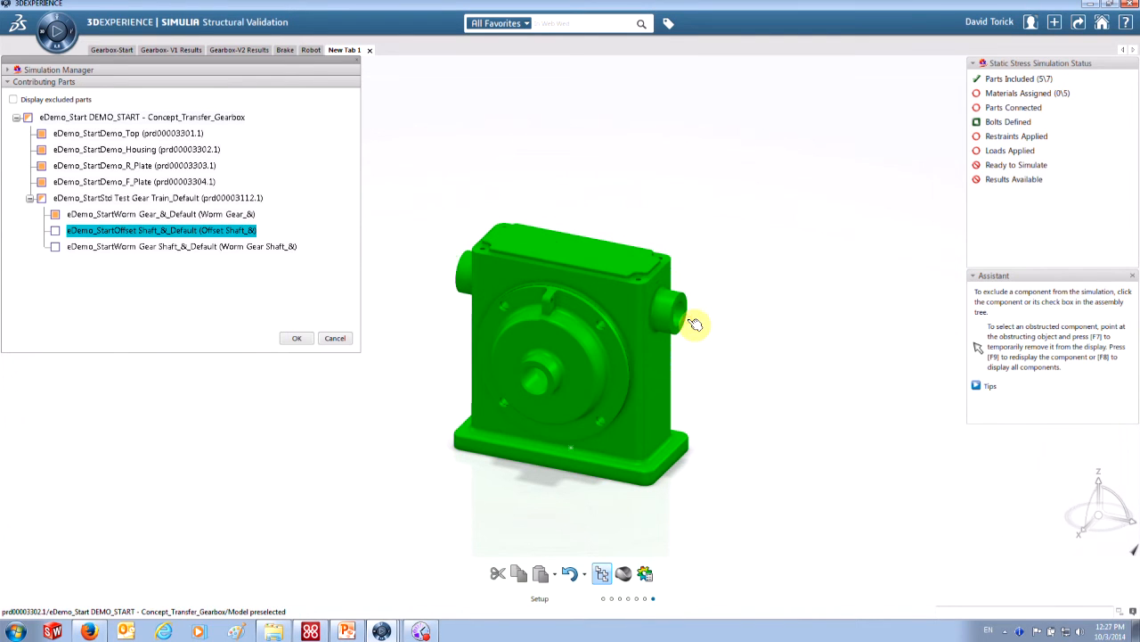
left_click(55, 215)
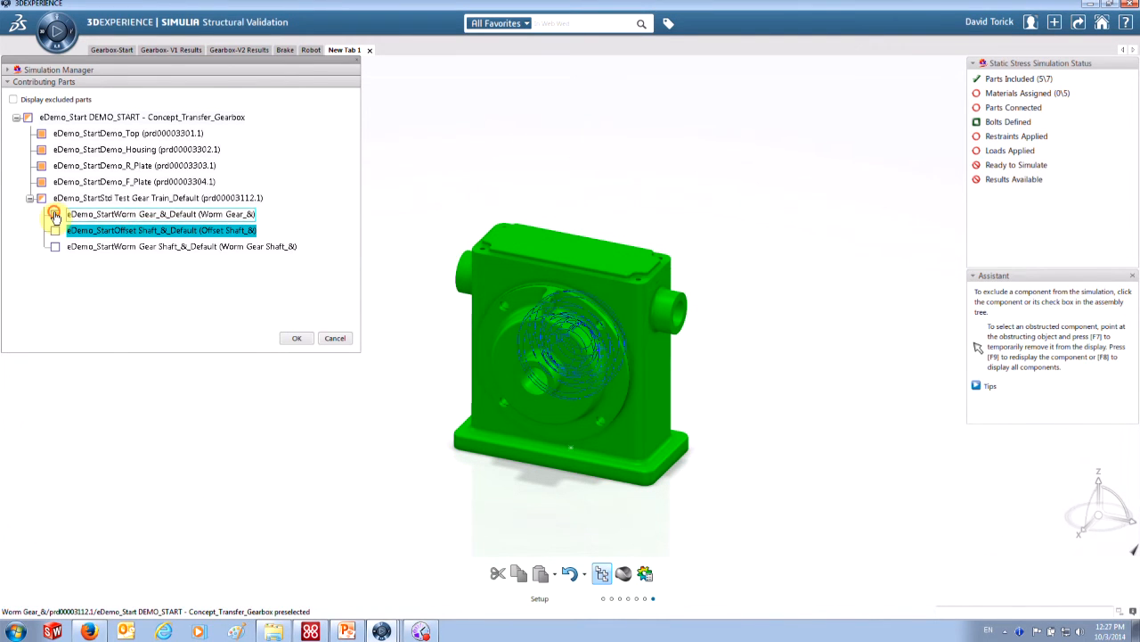
left_click(297, 340)
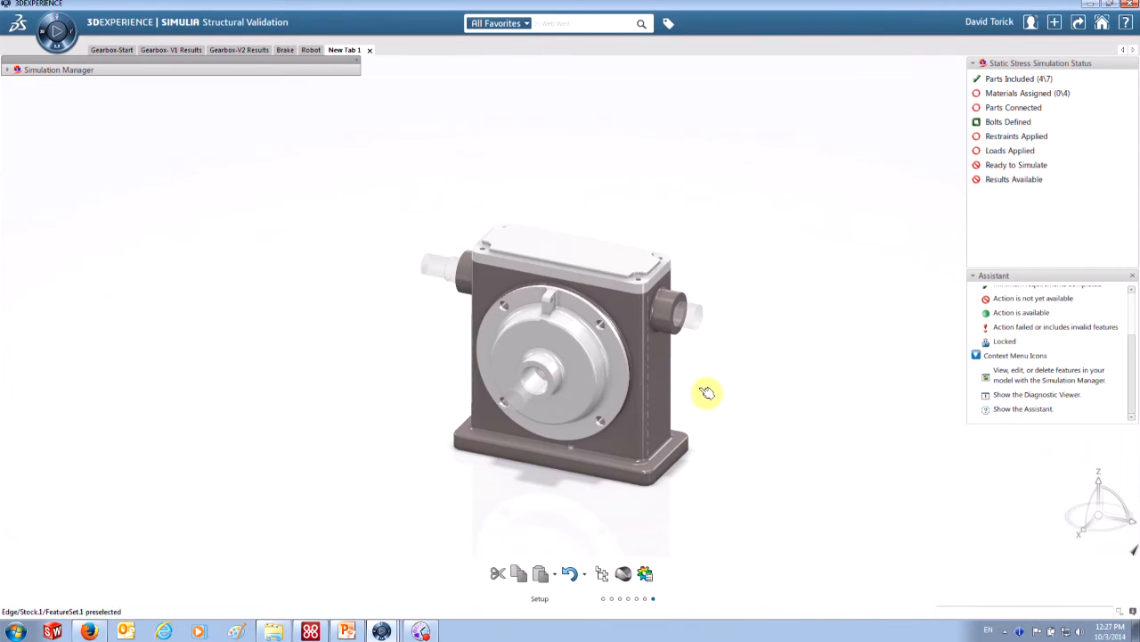
left_click_drag(711, 384, 688, 383)
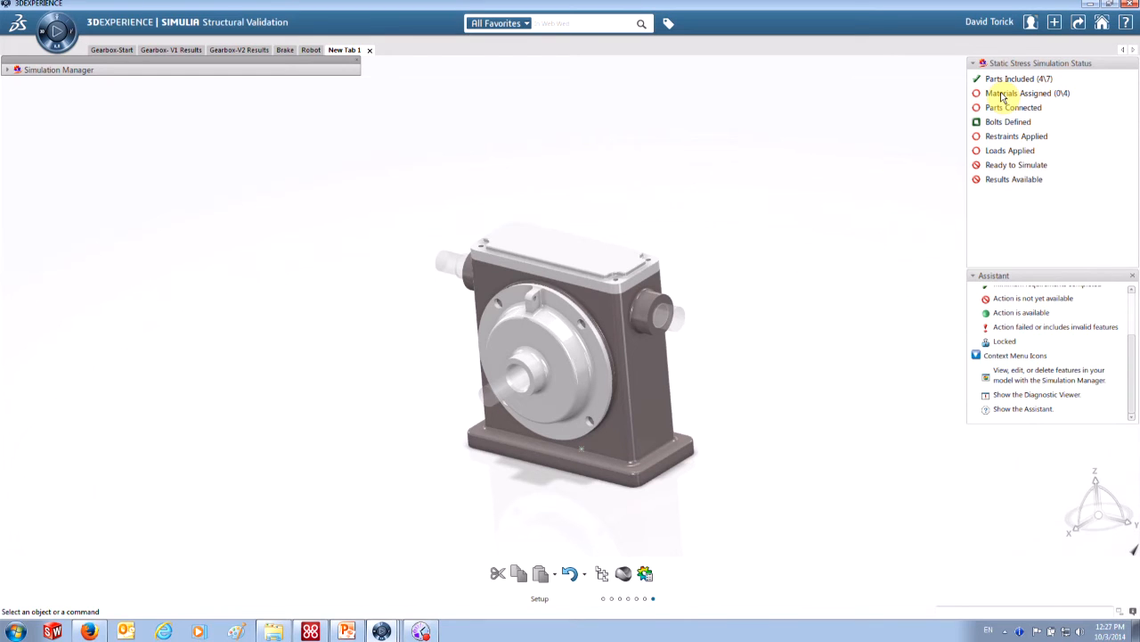
- Search all favorites for "alloy" within the Web Wed collaborative space
left_click(569, 22)
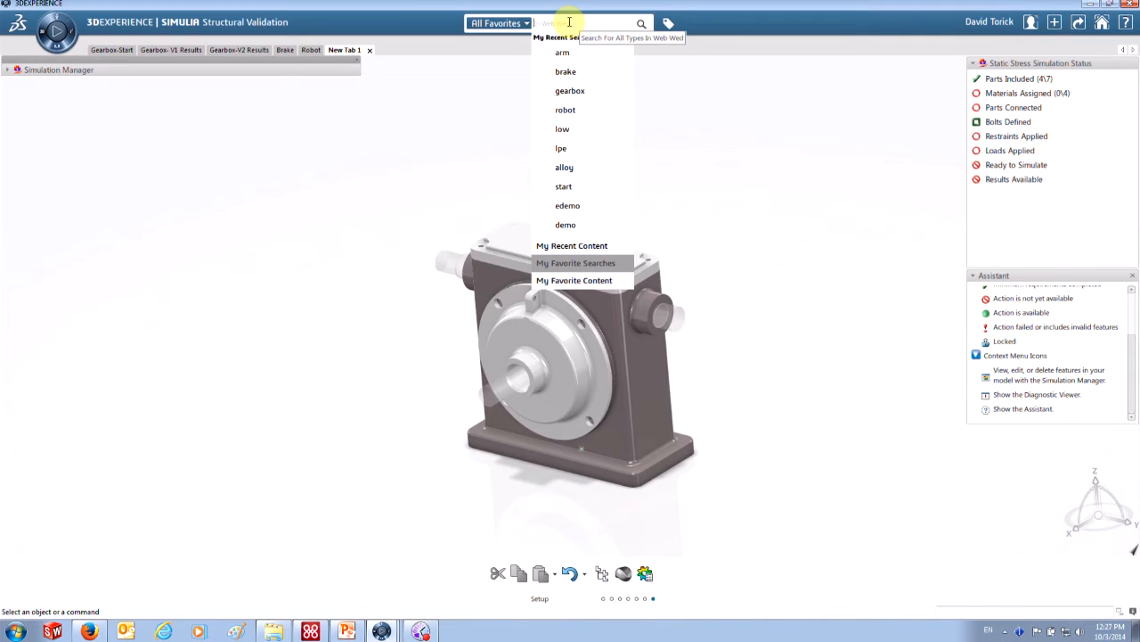
type("alloy")
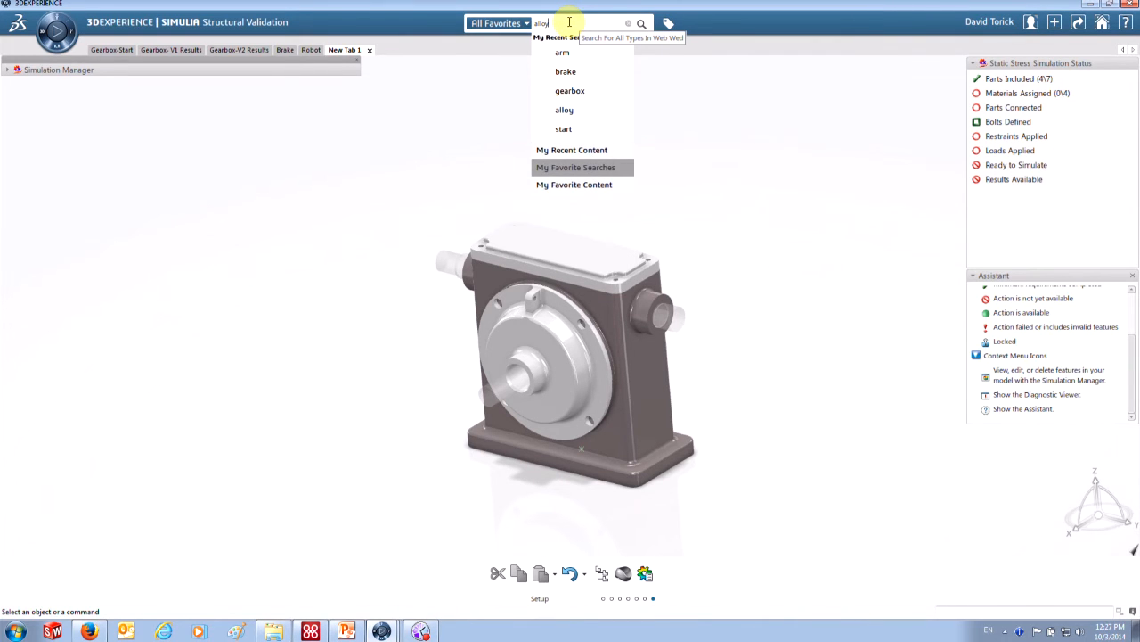
key("Return")
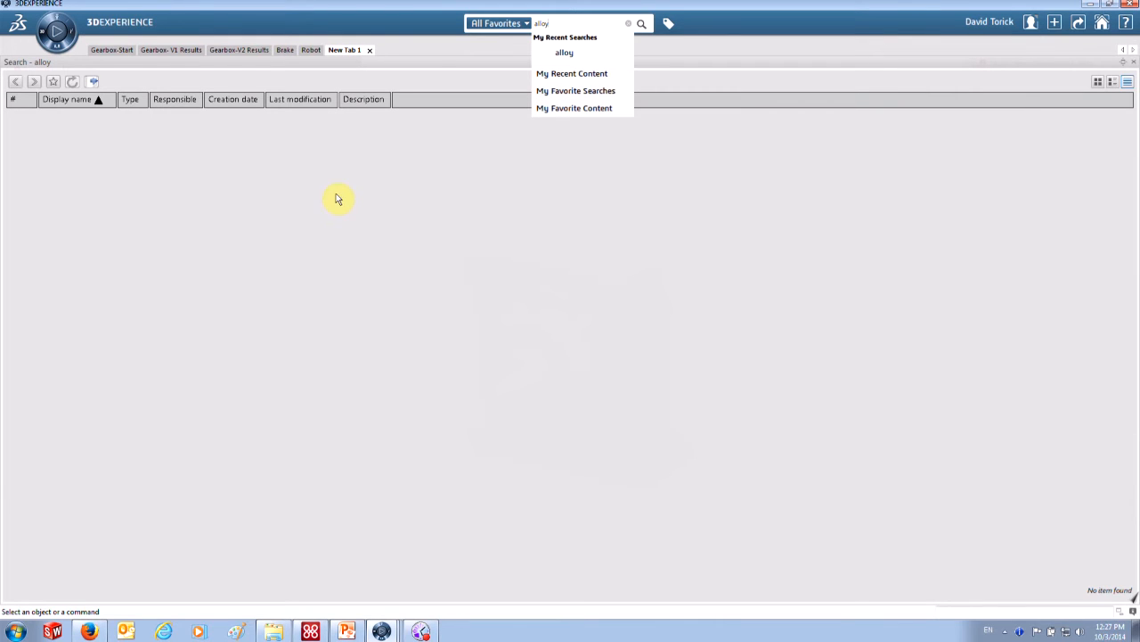
left_click(365, 177)
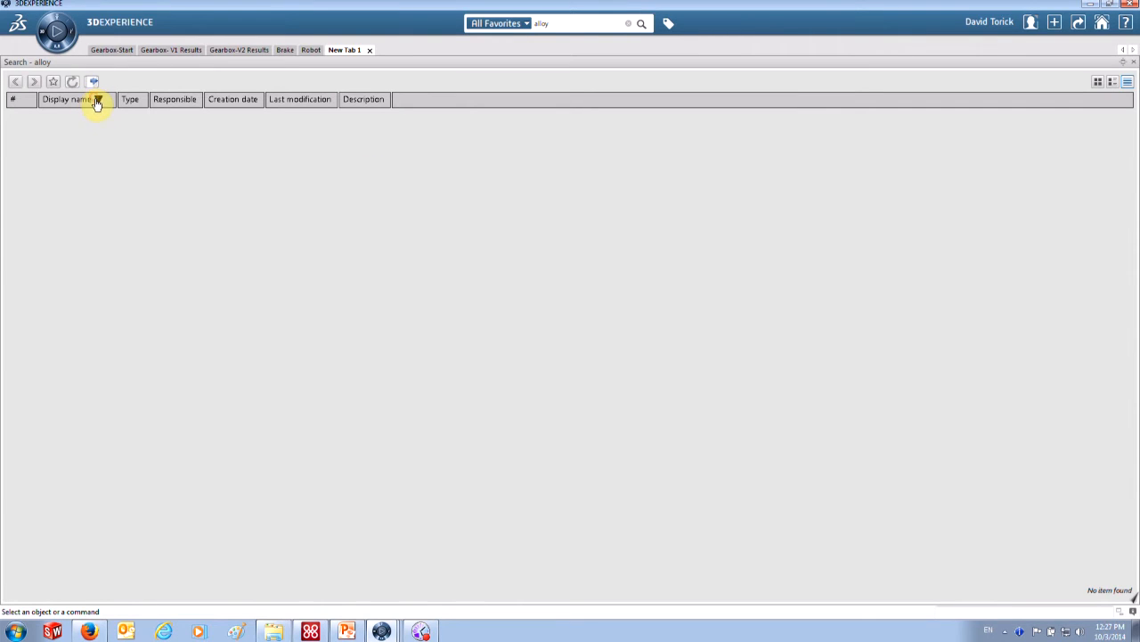
left_click(96, 101)
left_click(540, 23)
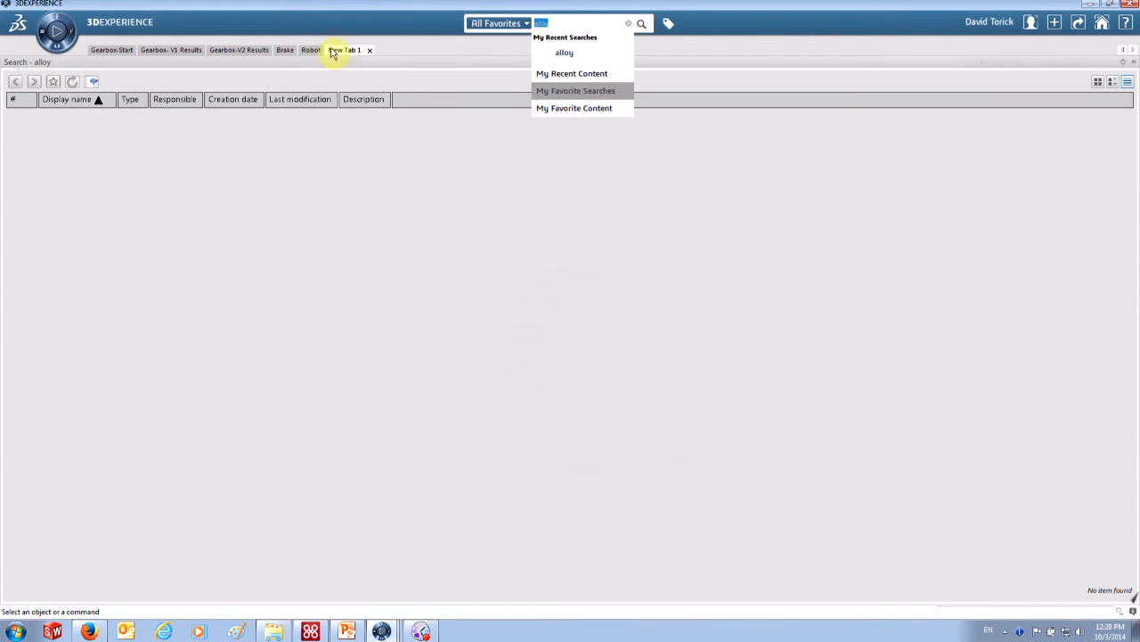
left_click(564, 53)
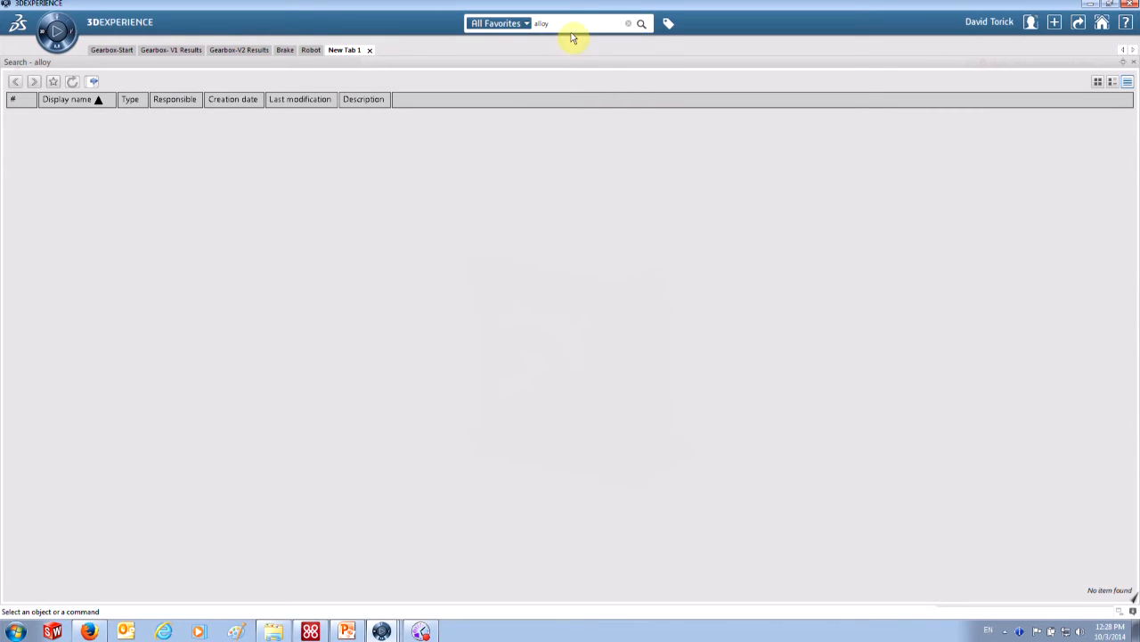
left_click(574, 24)
left_click(643, 27)
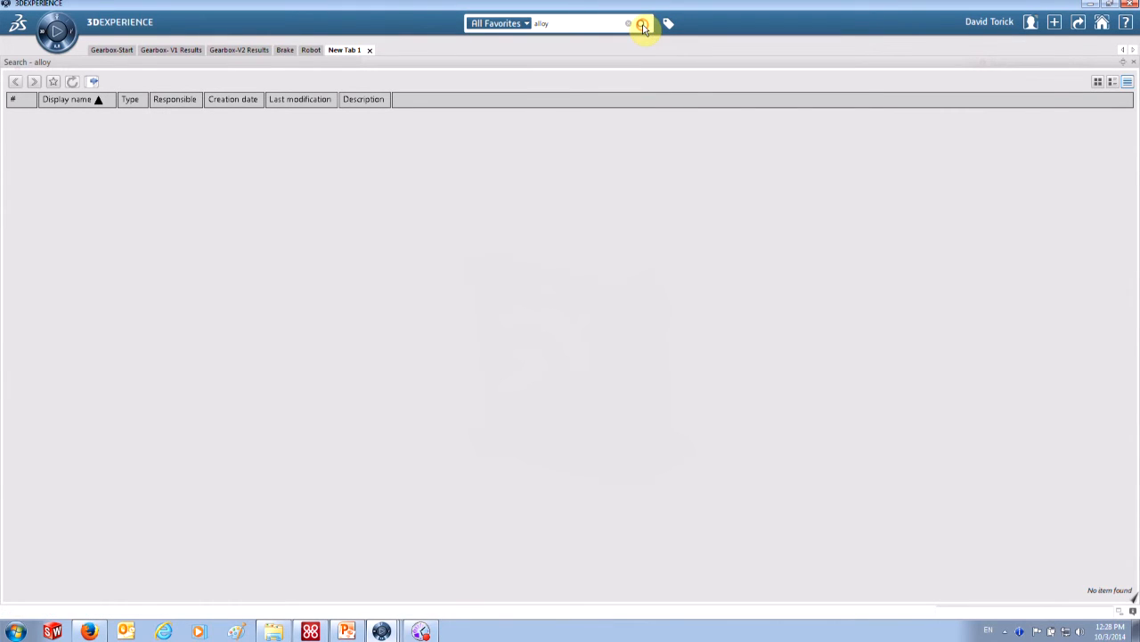
- Search the same space for "1350", then clear the search term
left_click(548, 25)
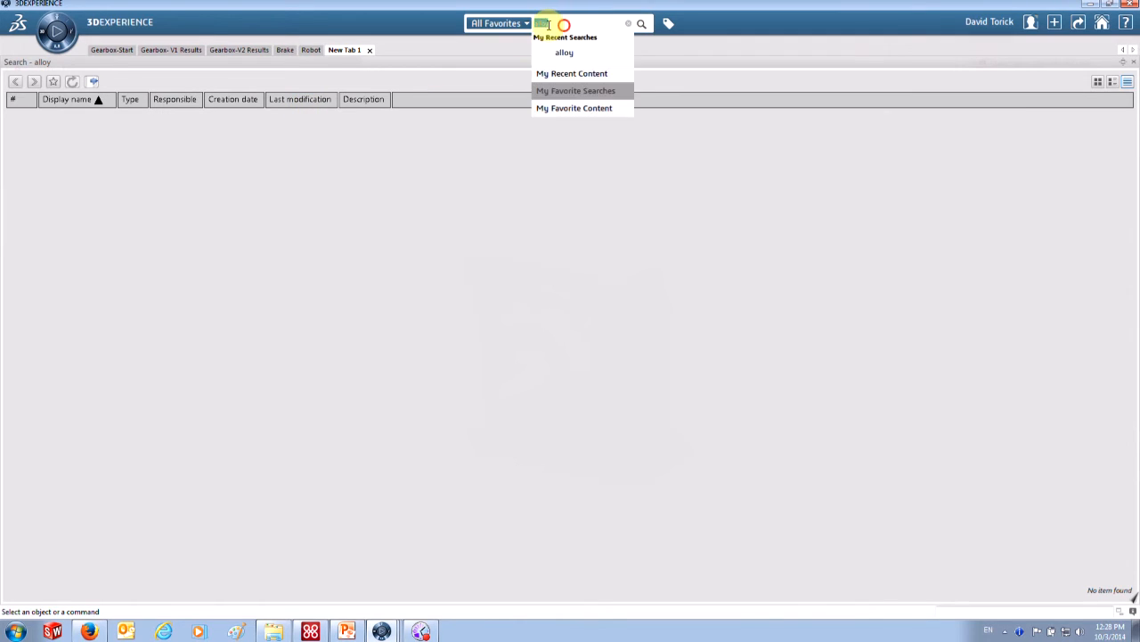
type("1350")
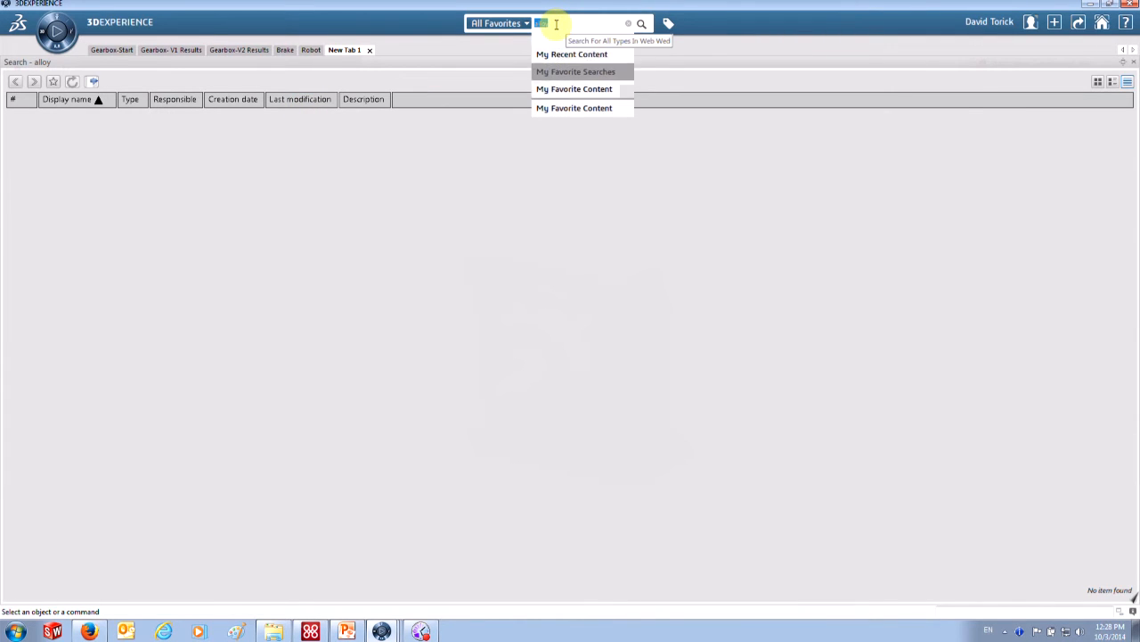
key("Return")
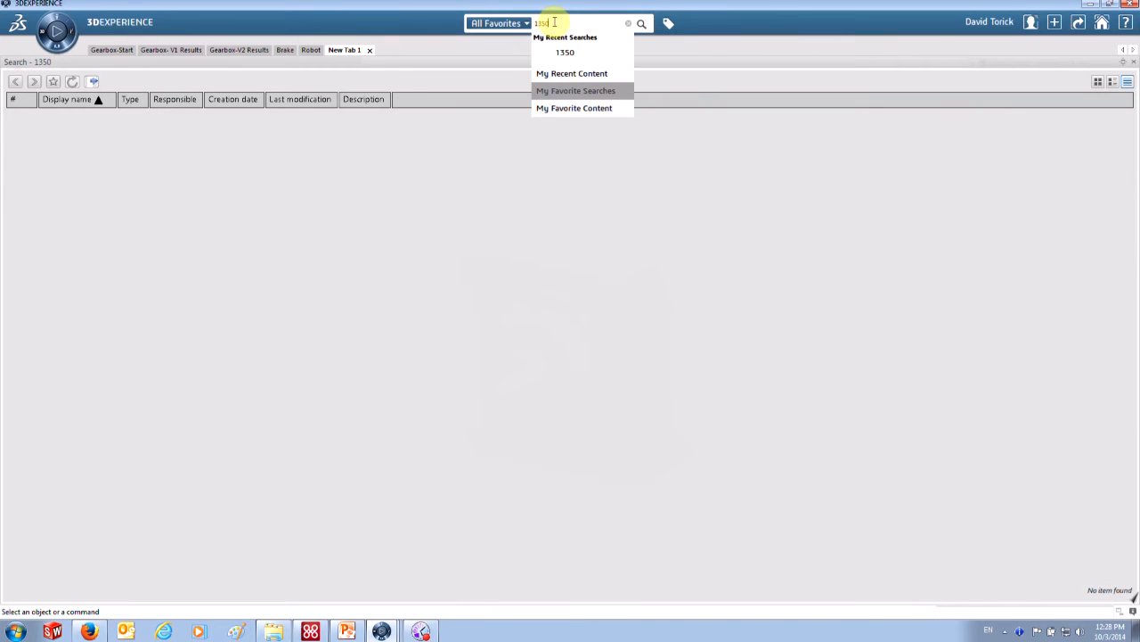
left_click_drag(560, 25, 531, 24)
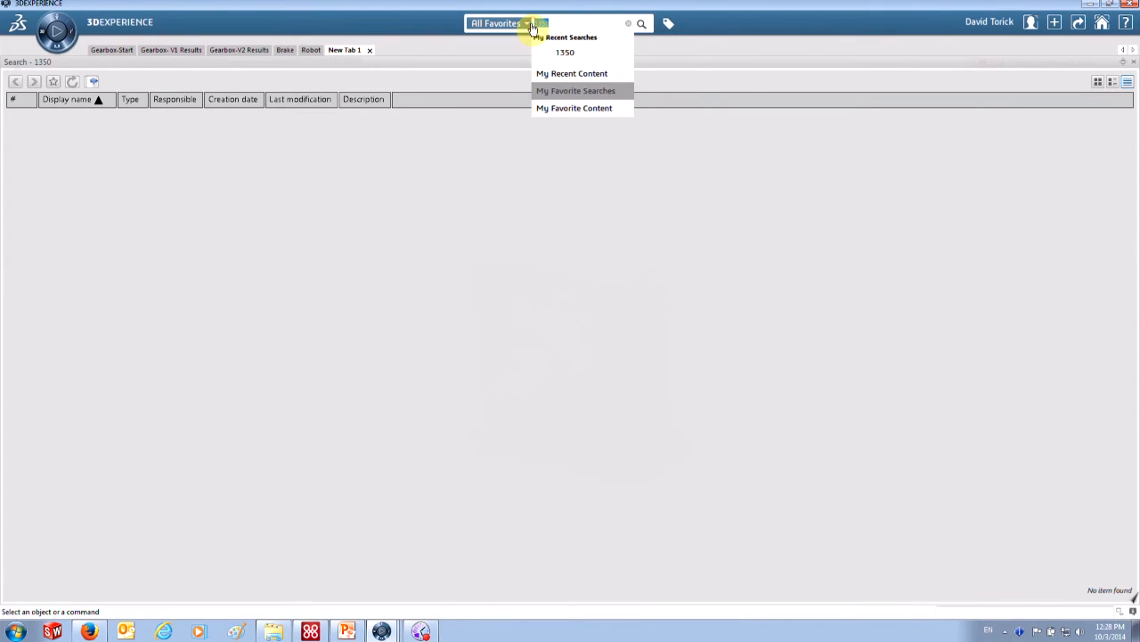
key("BackSpace")
- Widen the search scope to include All Communities and the structural validation, Concept-Archives, Common Space and Camera Flash spaces
left_click(528, 25)
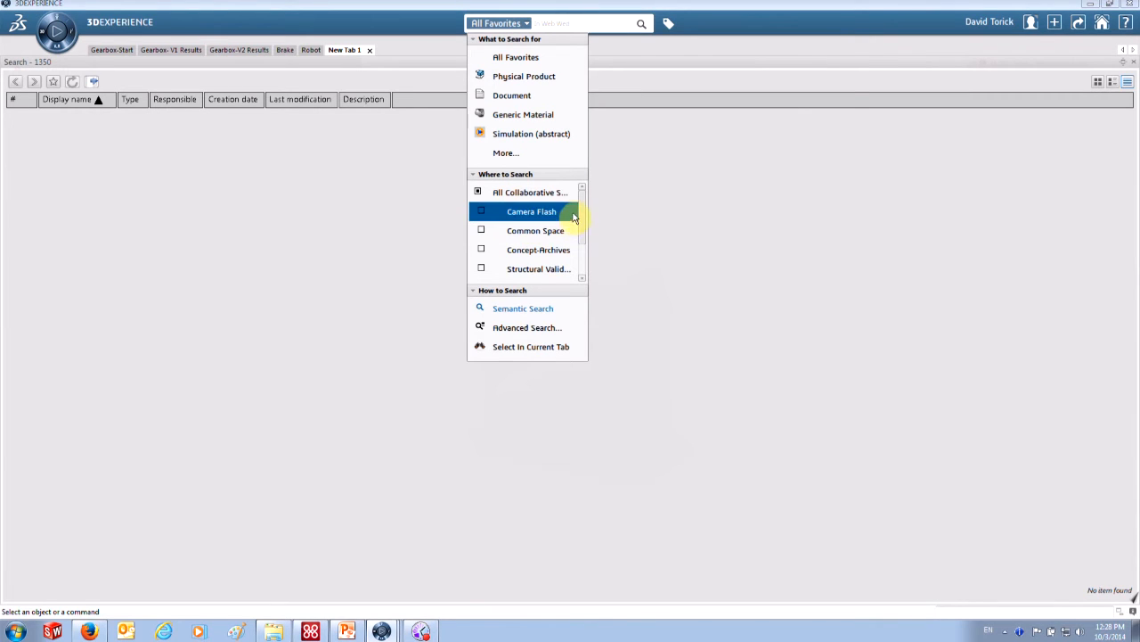
left_click_drag(583, 203, 583, 240)
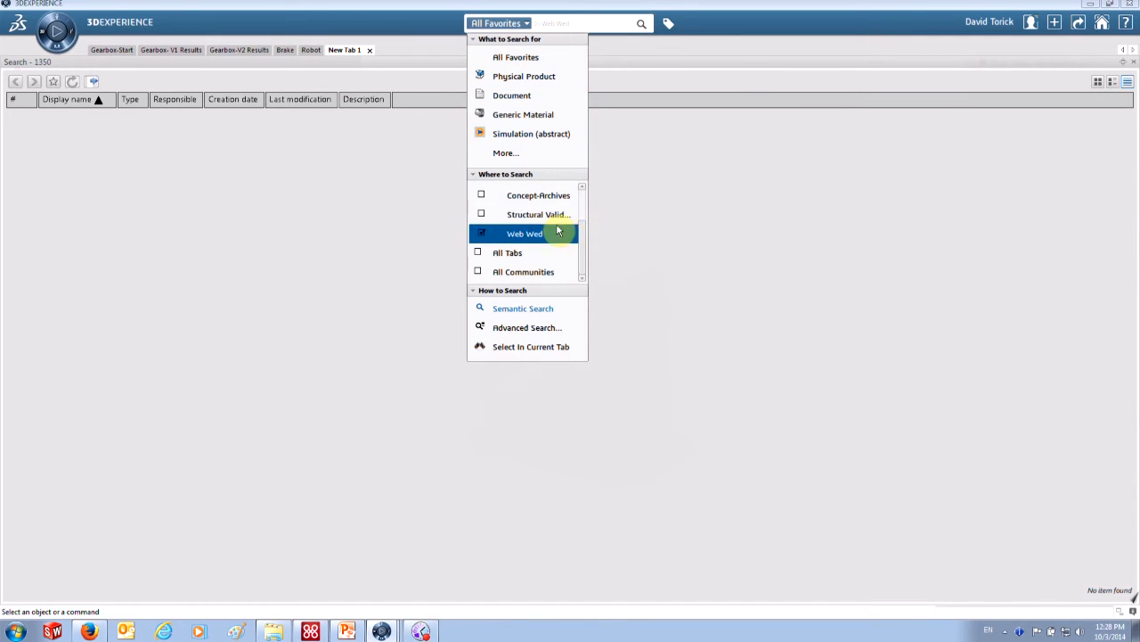
mouse_move(584, 239)
left_mouse_down()
mouse_move(585, 211)
mouse_move(590, 255)
left_mouse_up()
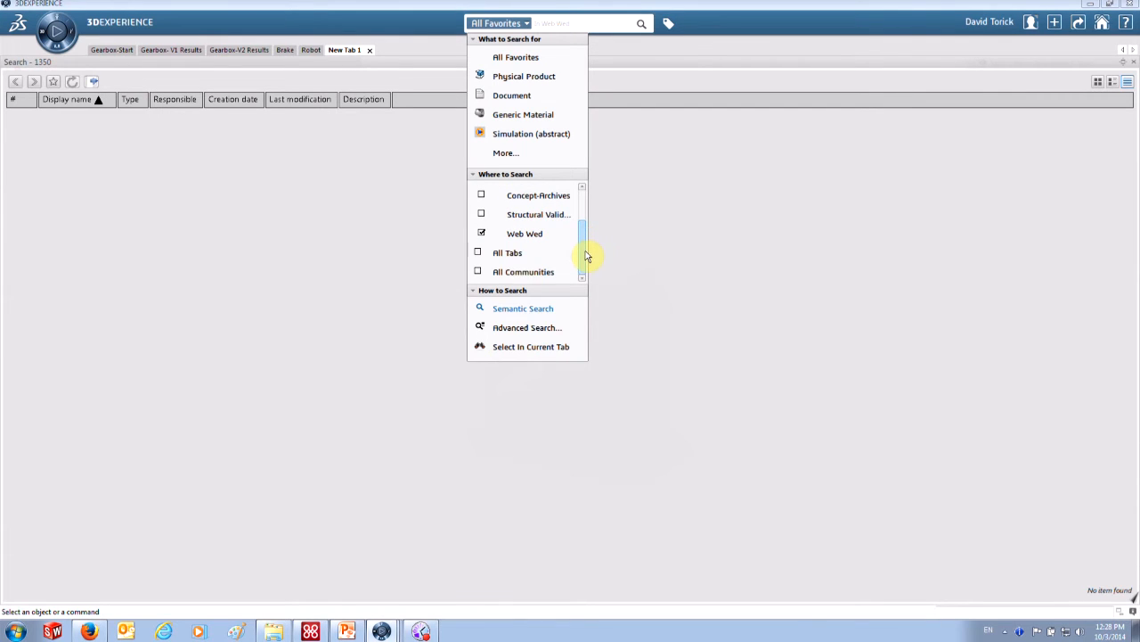
left_click(478, 273)
left_click(481, 214)
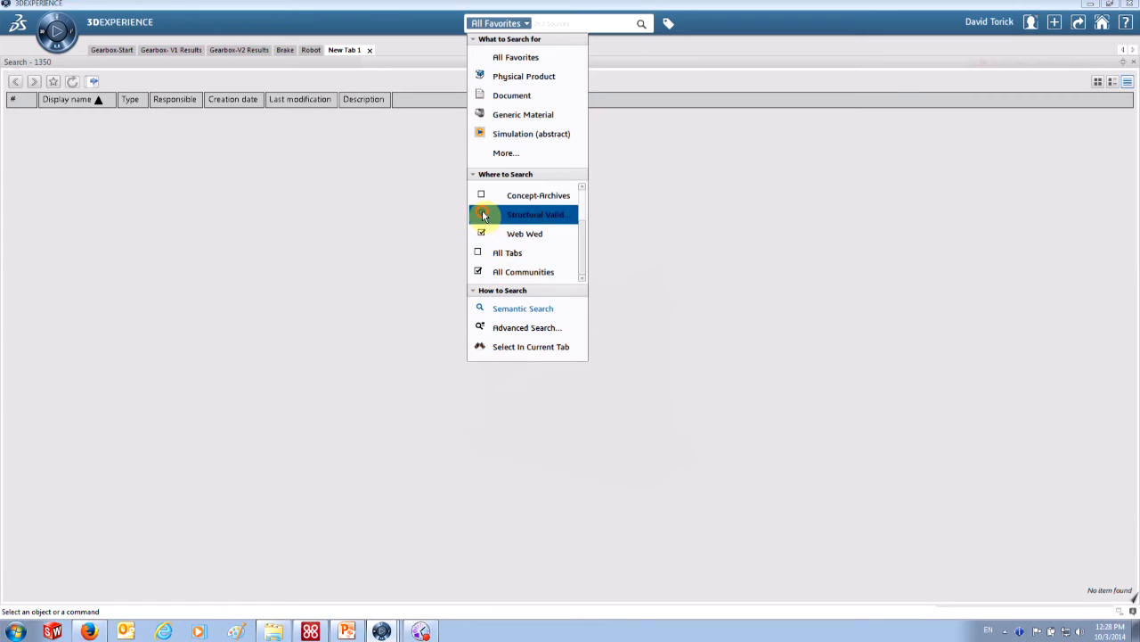
left_click(482, 196)
left_click_drag(581, 234, 581, 194)
left_click(481, 230)
left_click(481, 211)
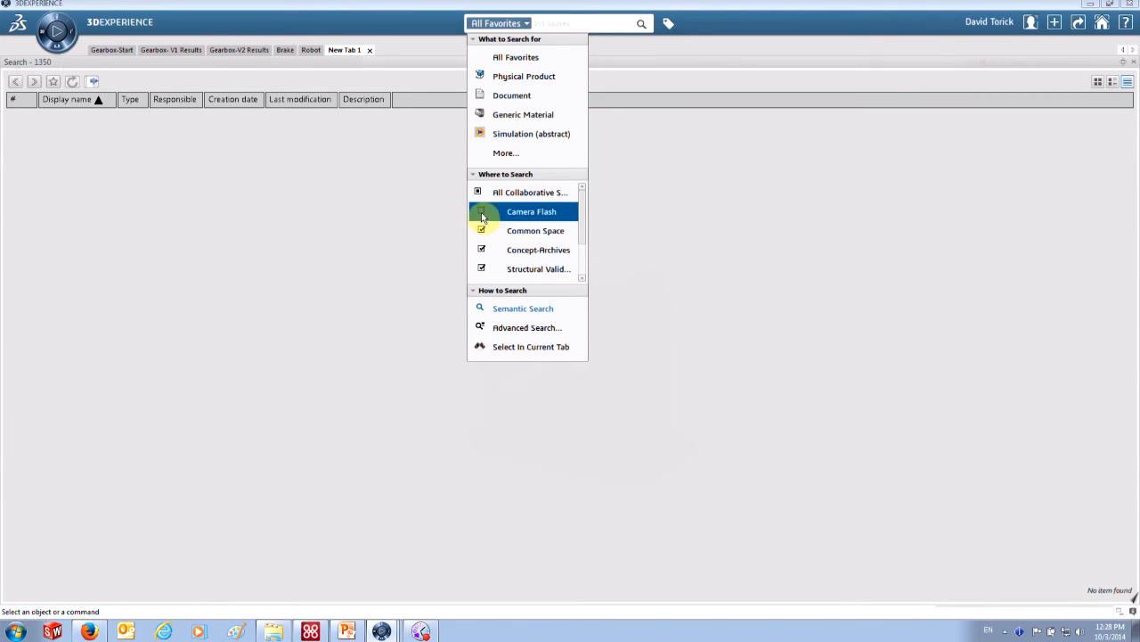
- Repeat the recent "1350" search in the widened scope and open the 1350 Alloy core material
left_click(595, 23)
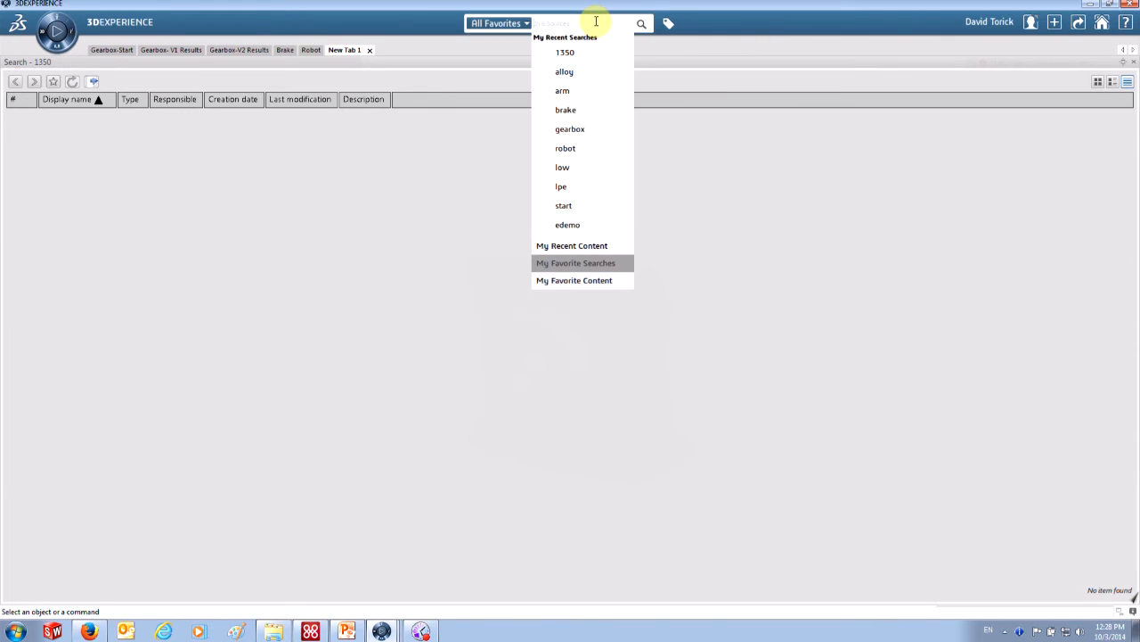
left_click(569, 59)
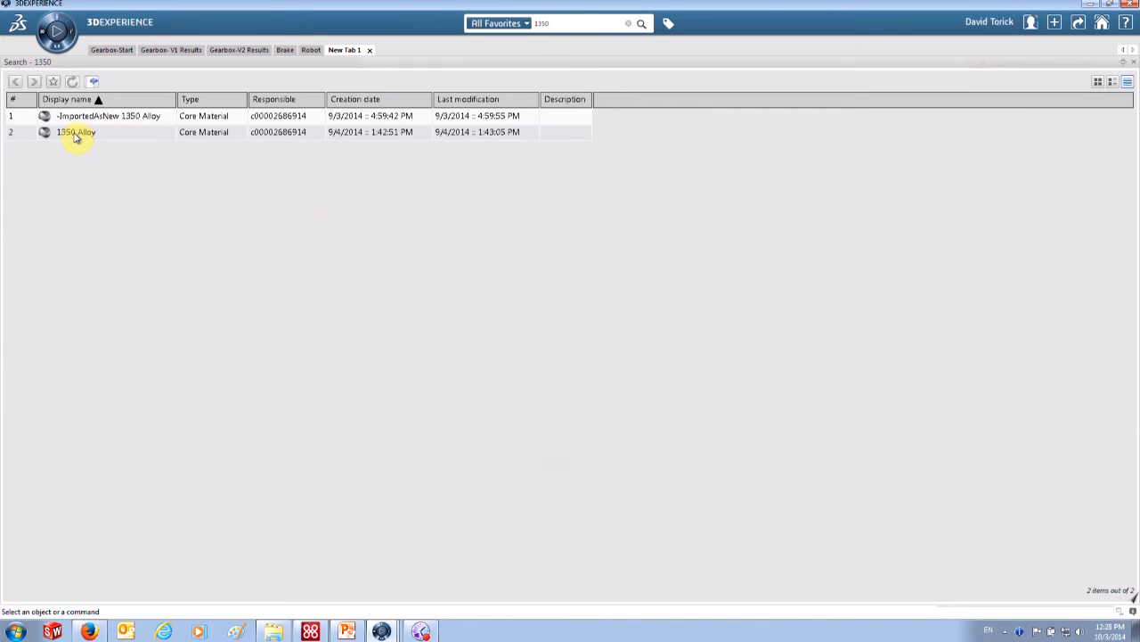
double_click(74, 133)
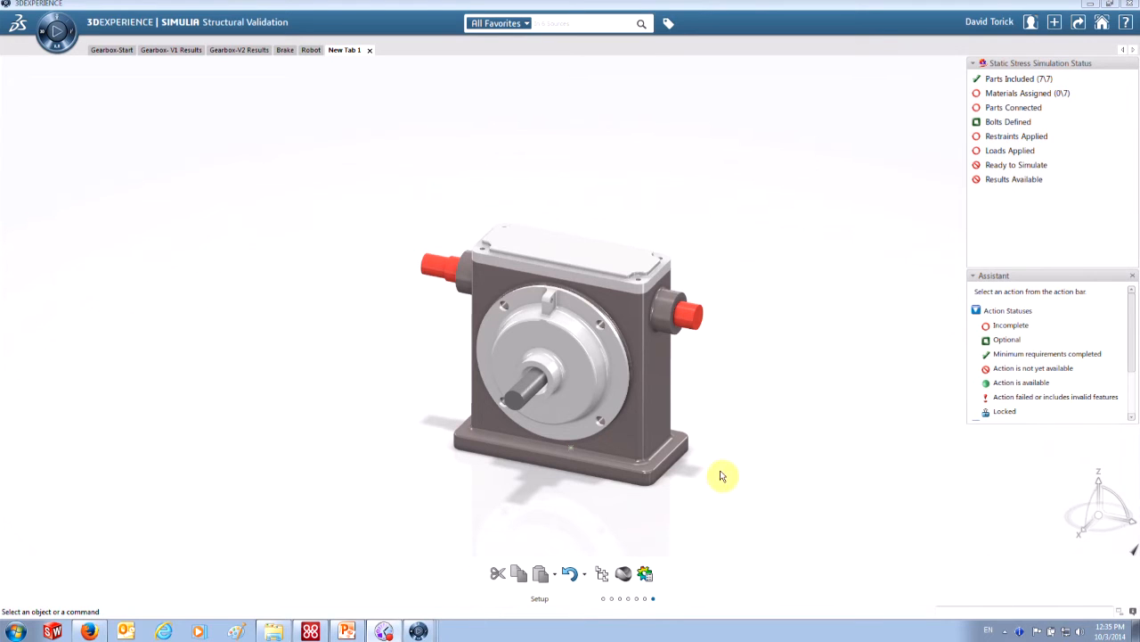
- Apply the 1350 Alloy material from the session materials to the gearbox's top cover
left_click(624, 577)
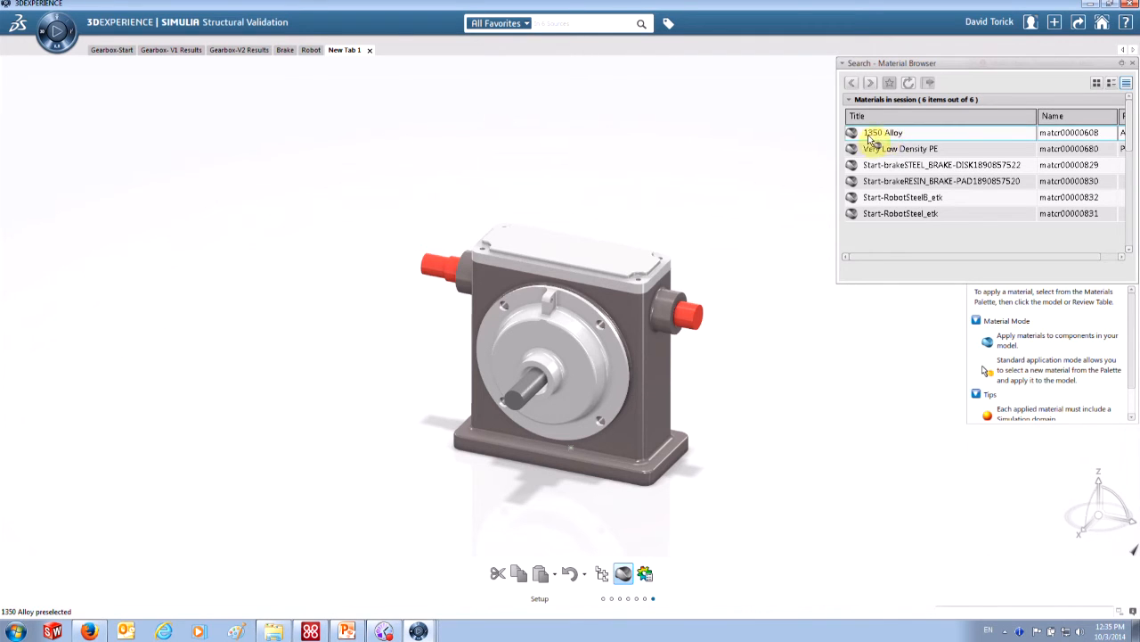
left_click(882, 135)
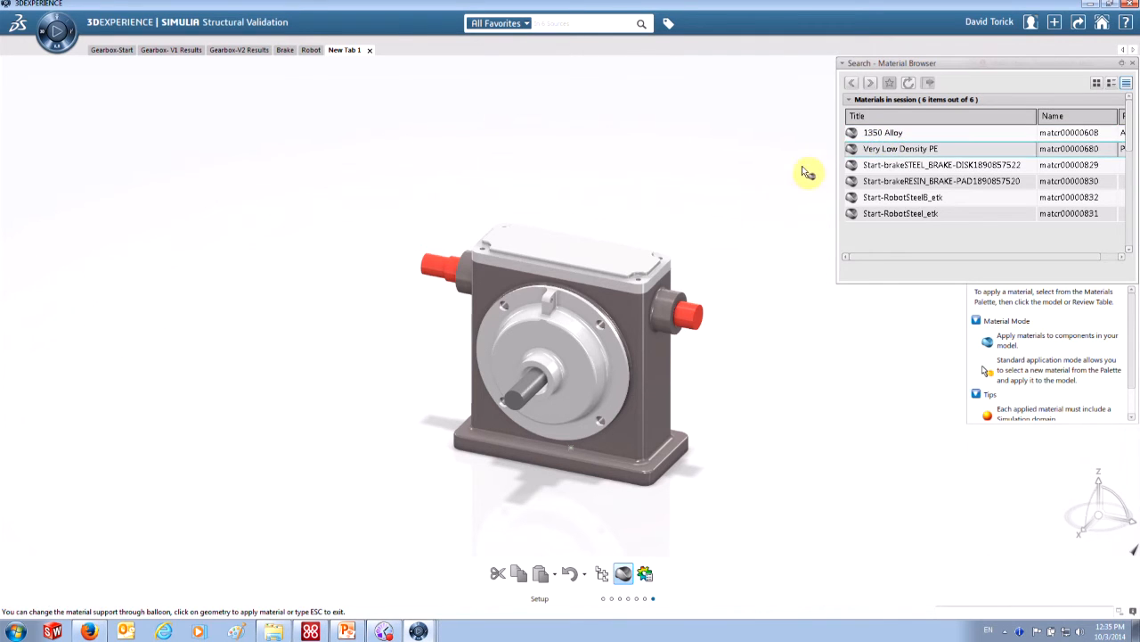
left_click(631, 266)
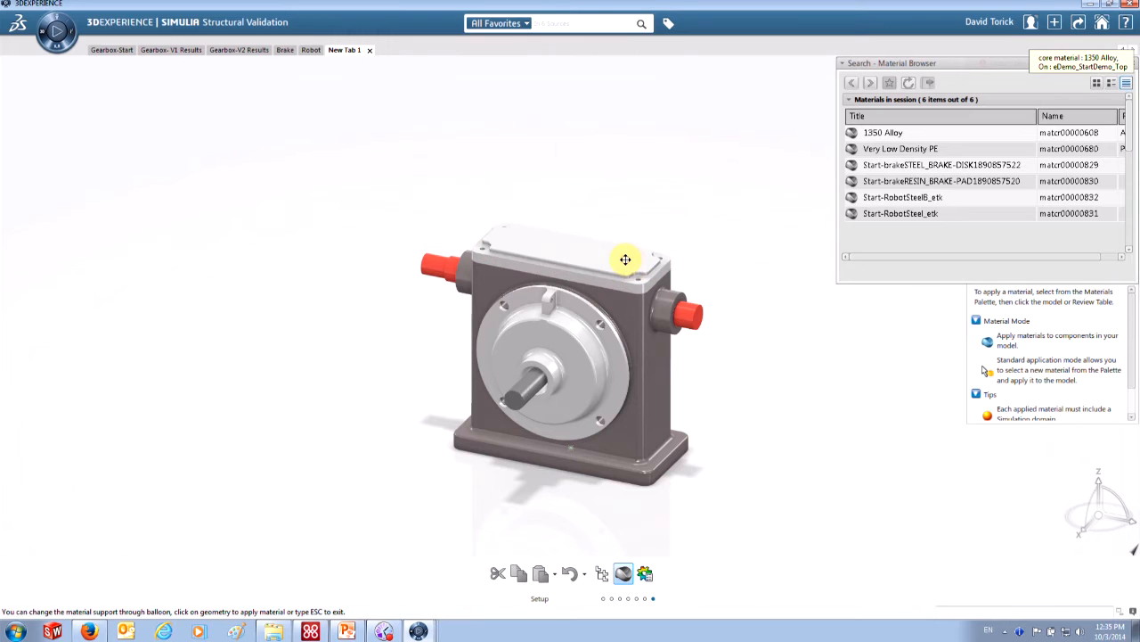
- Apply the 1350 Alloy material to the gearbox housing and the front plate, then close the material browser
left_click(627, 314)
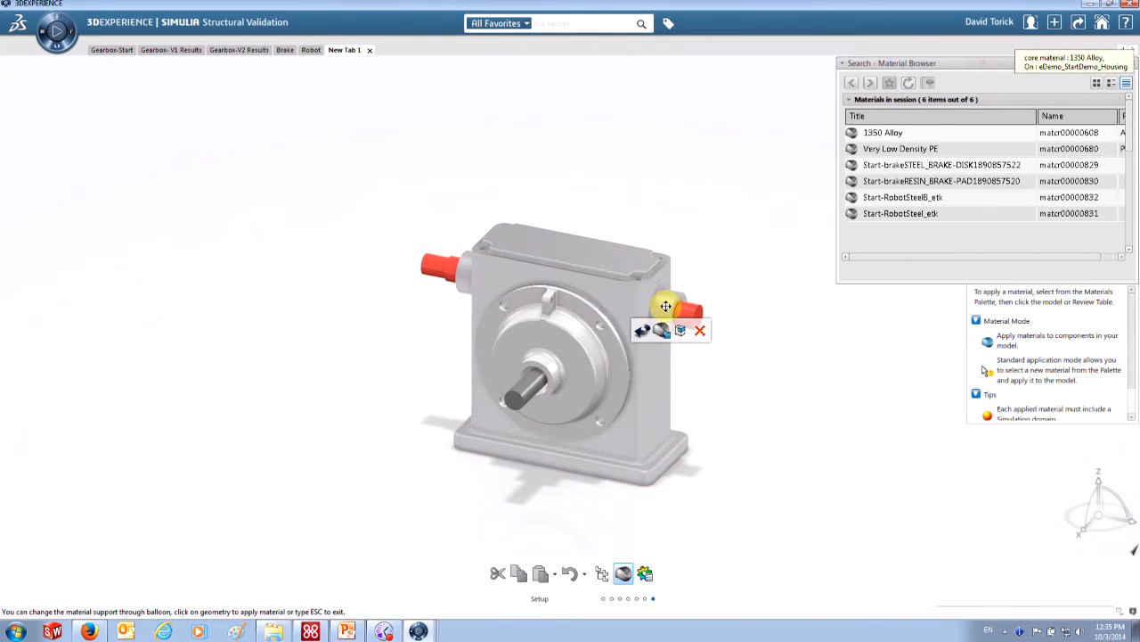
left_click(586, 353)
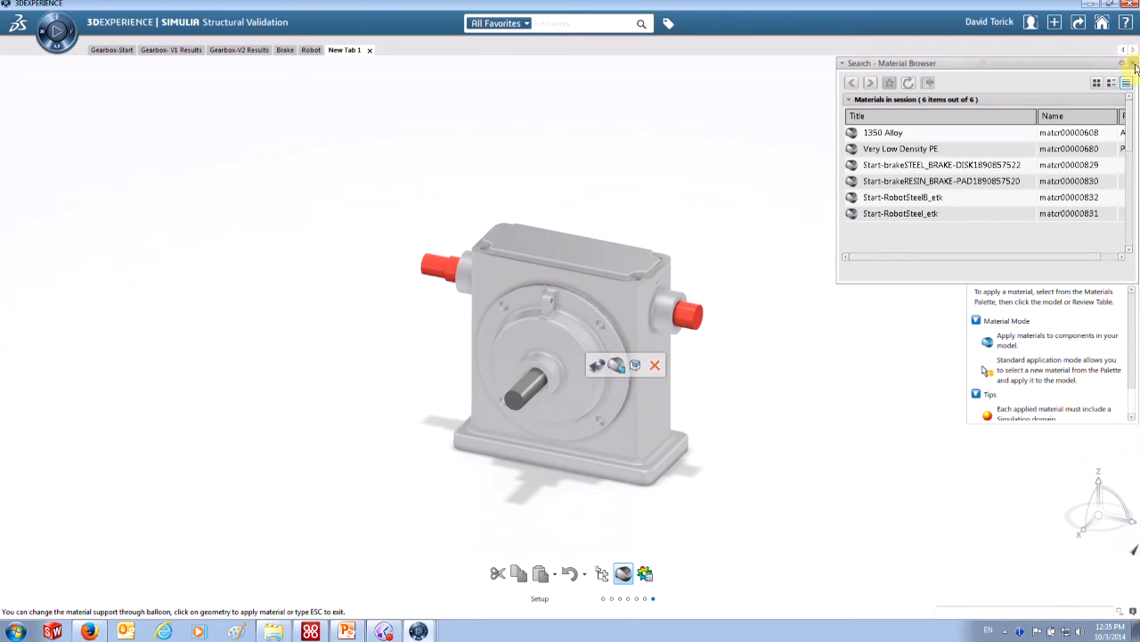
left_click(1132, 63)
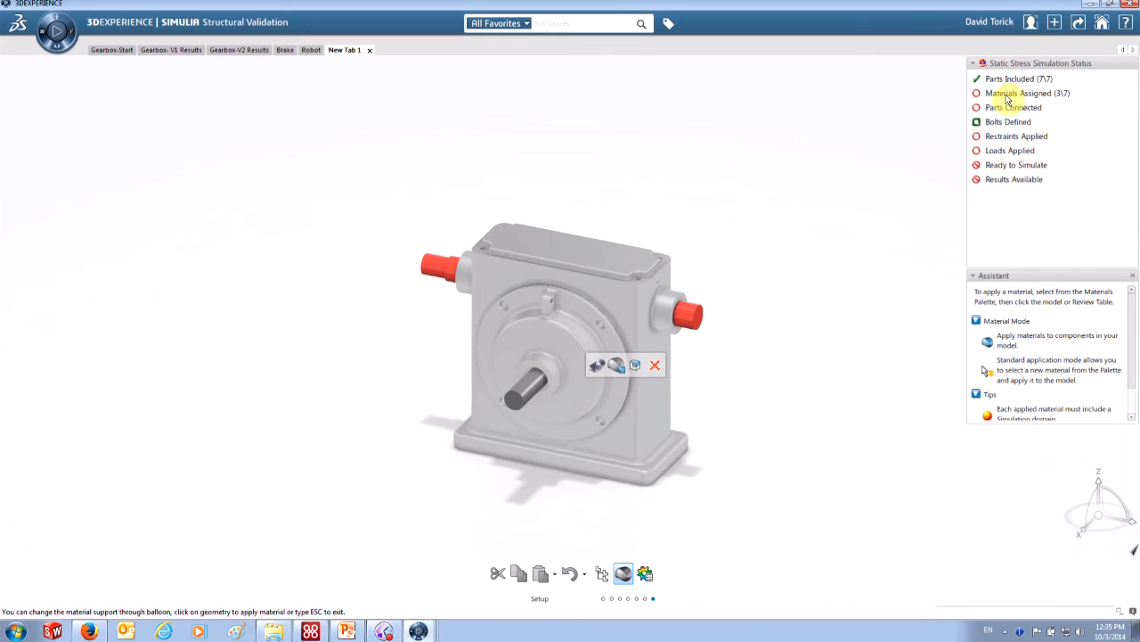
- Exclude the worm gear shaft, the offset shaft and the worm gear from the simulation's contributing parts
left_click(601, 575)
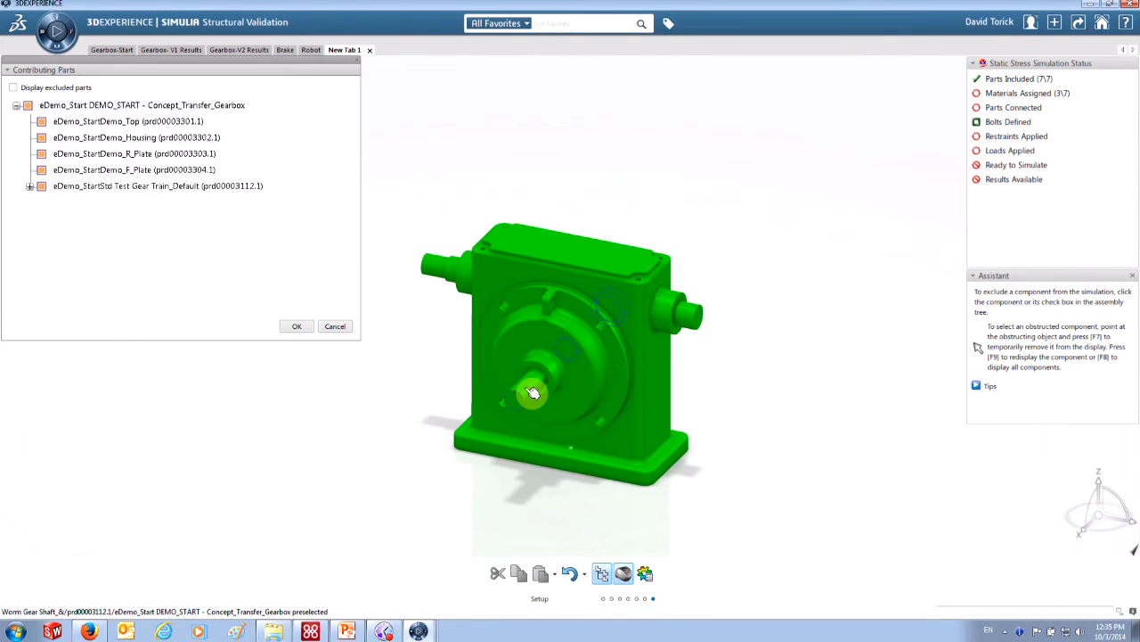
left_click(534, 392)
left_click(697, 311)
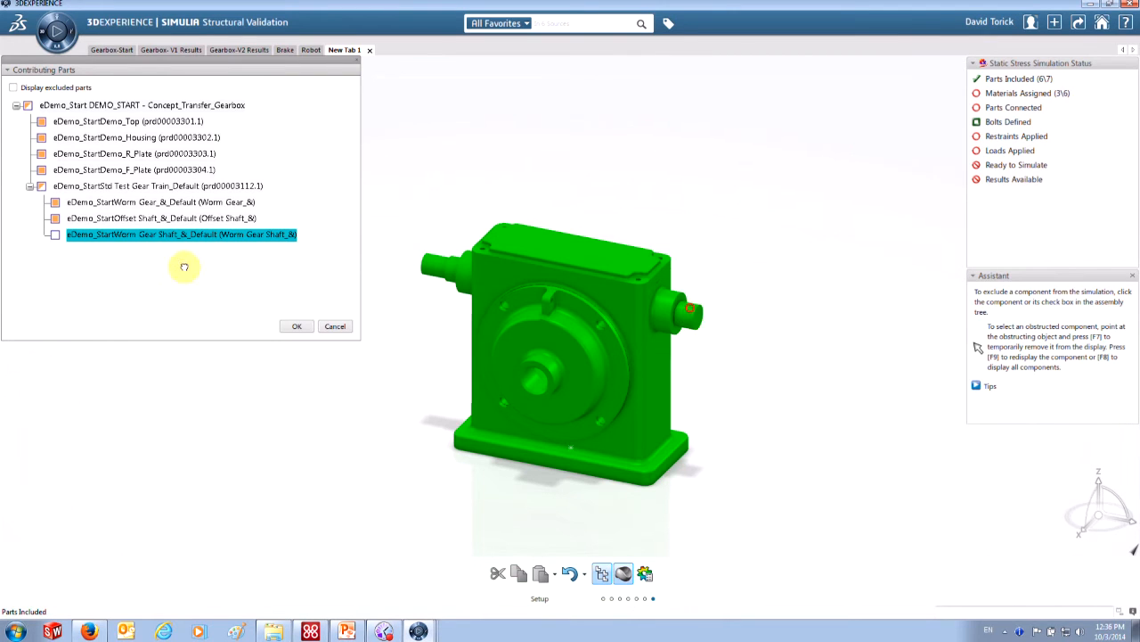
left_click(86, 201)
left_click(296, 327)
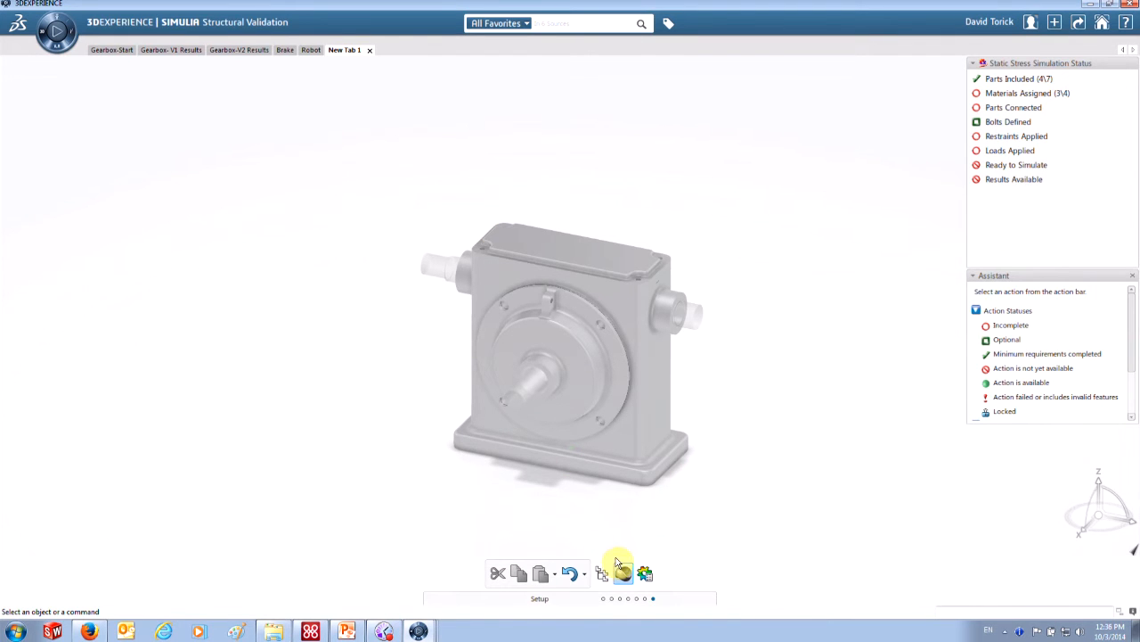
- Review the material assignments in the Simulation Manager and highlight the part that has no material
right_click(118, 155)
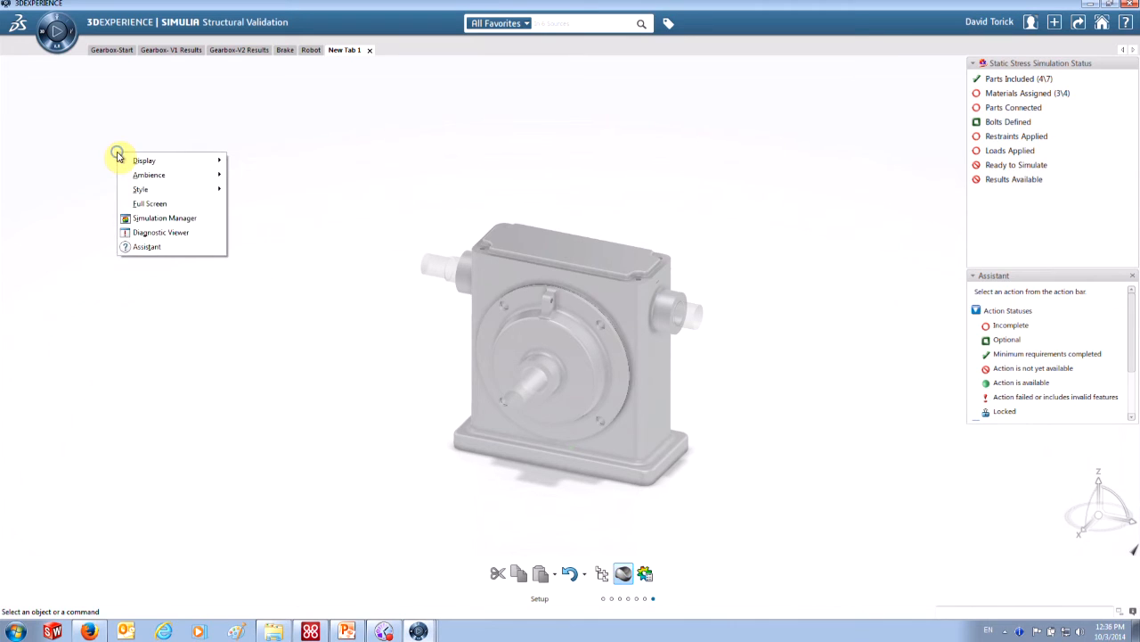
left_click(147, 218)
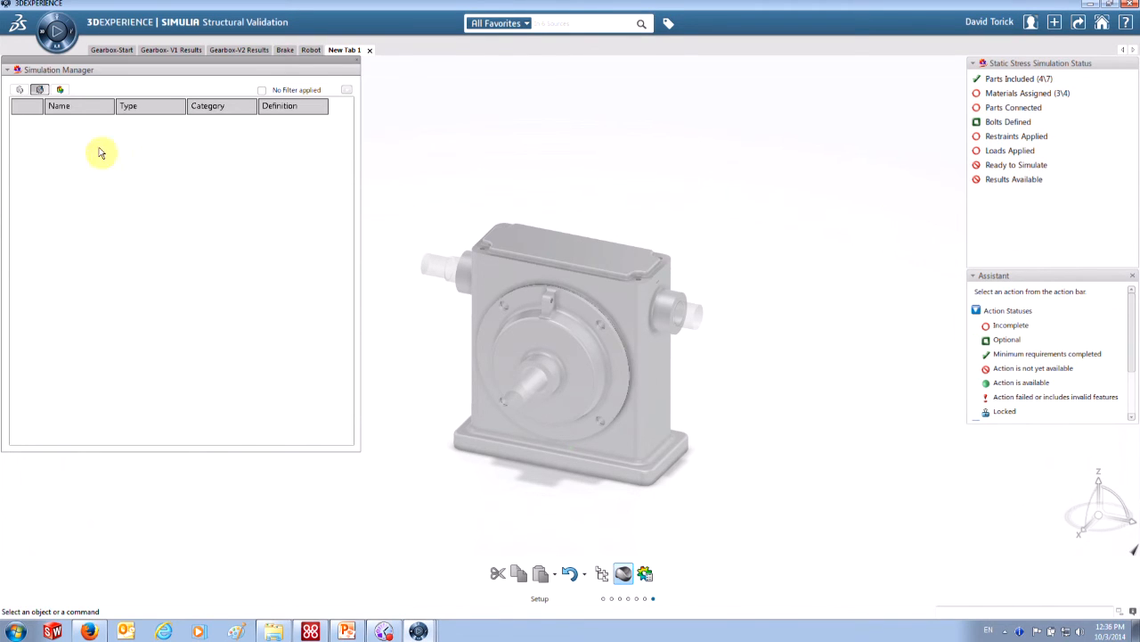
left_click(20, 90)
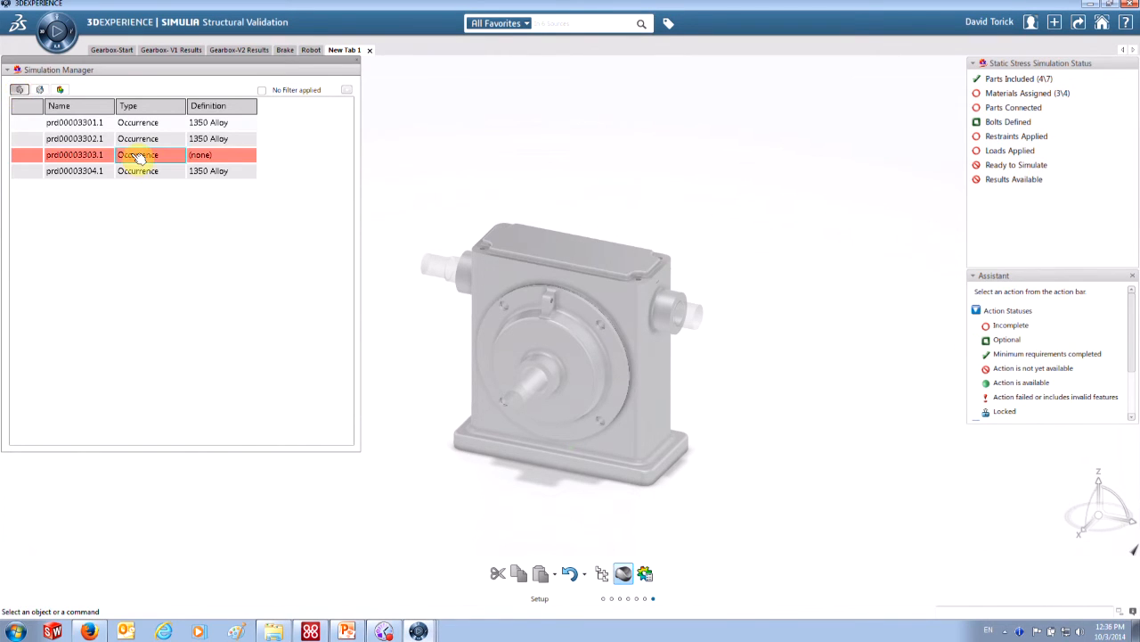
left_click(135, 156)
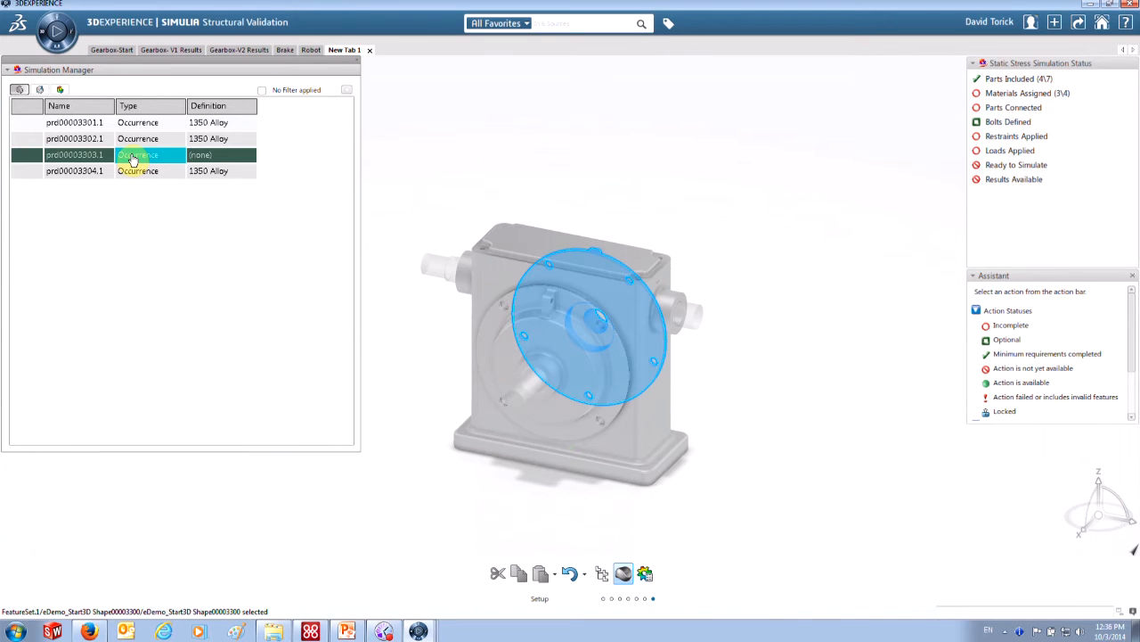
- Apply the 1350 Alloy material to the gearbox's rear plate, then close the material browser and collapse the Simulation Manager
left_click(624, 575)
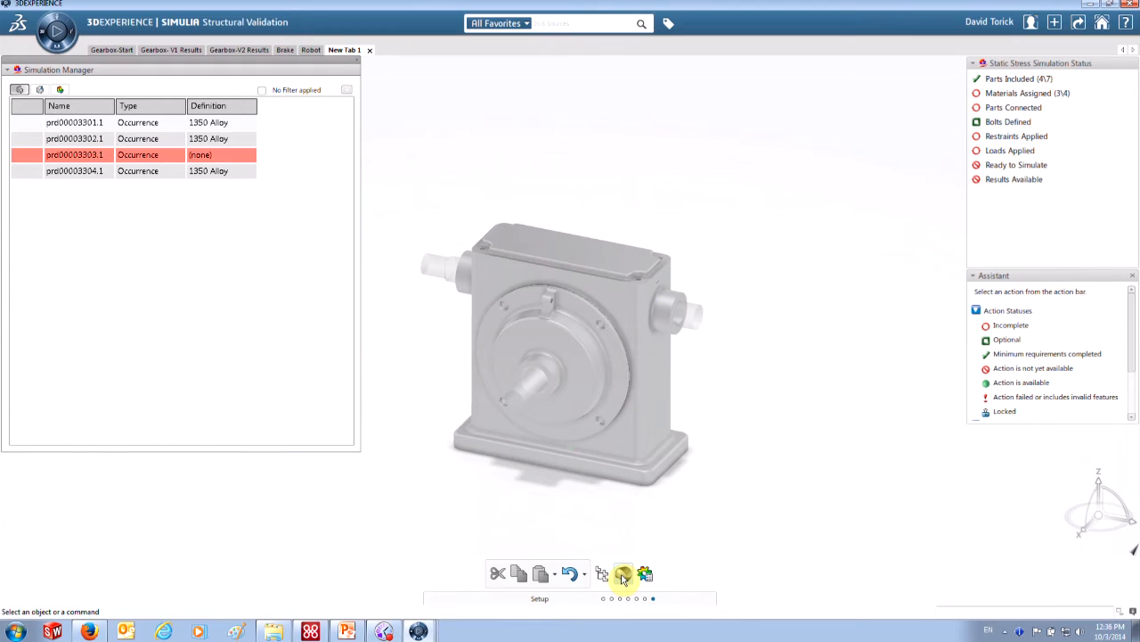
left_click(624, 575)
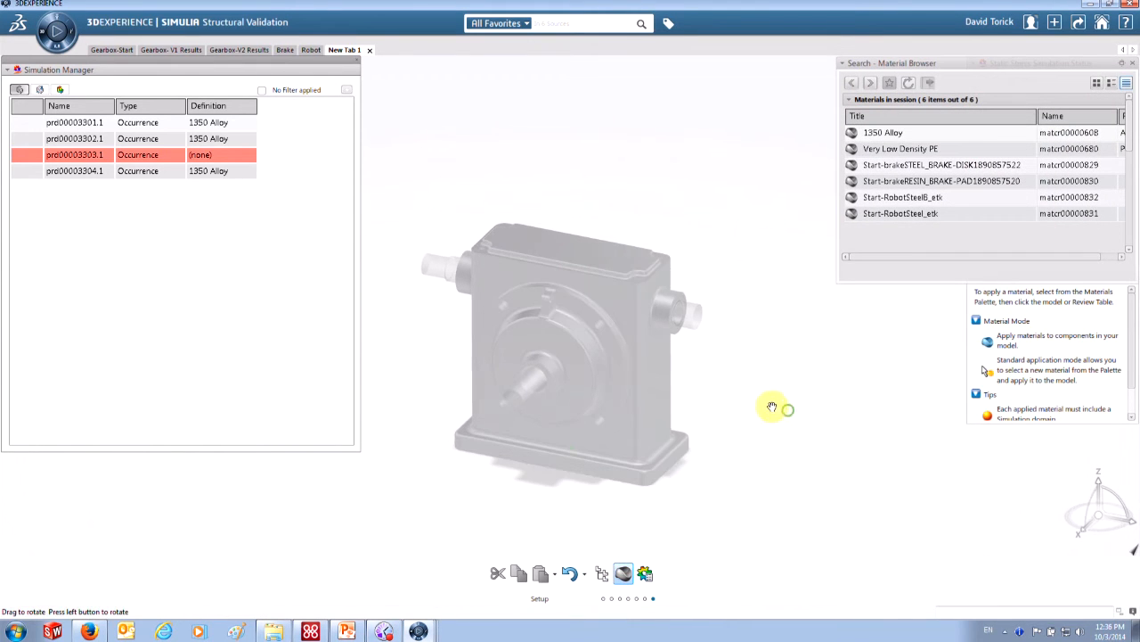
left_click_drag(748, 392, 636, 428)
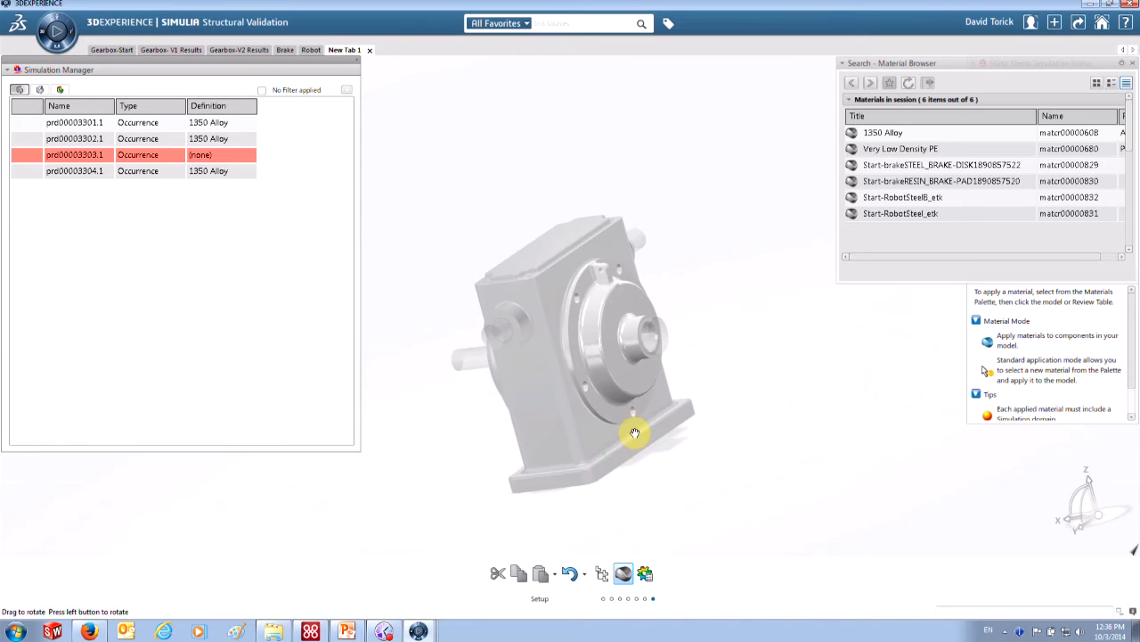
left_click(895, 132)
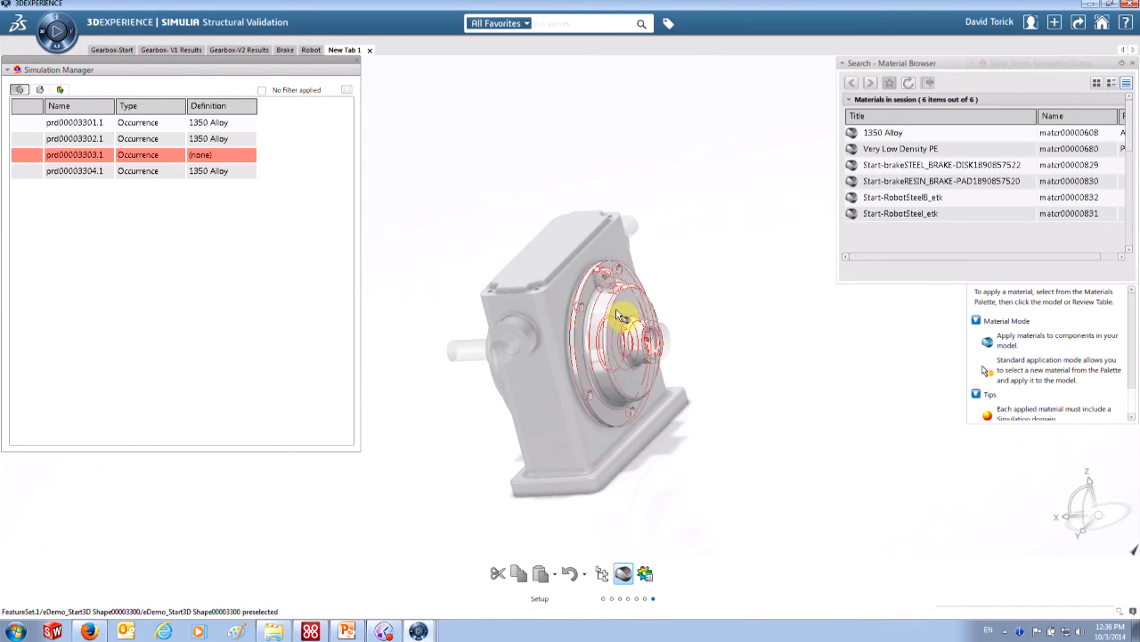
left_click(614, 314)
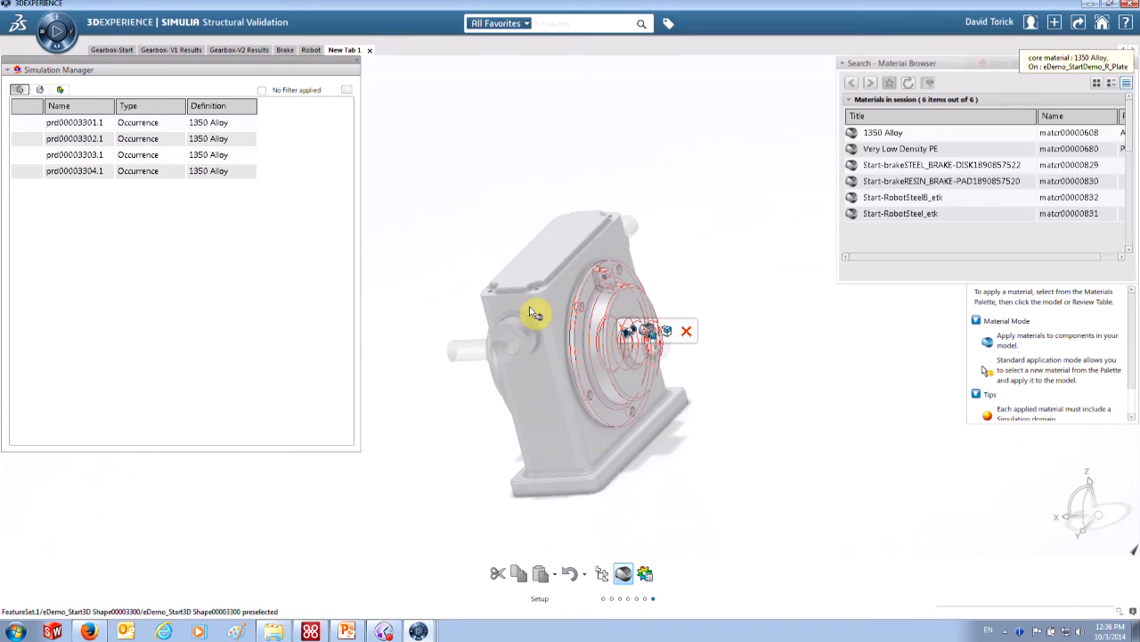
left_click(745, 123)
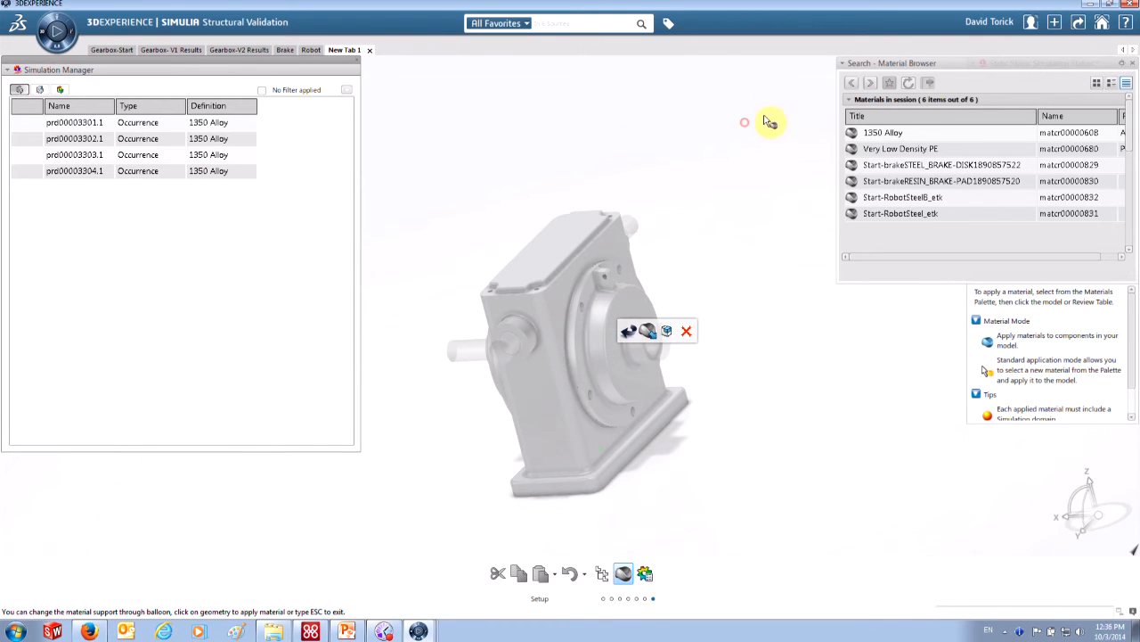
left_click(1130, 67)
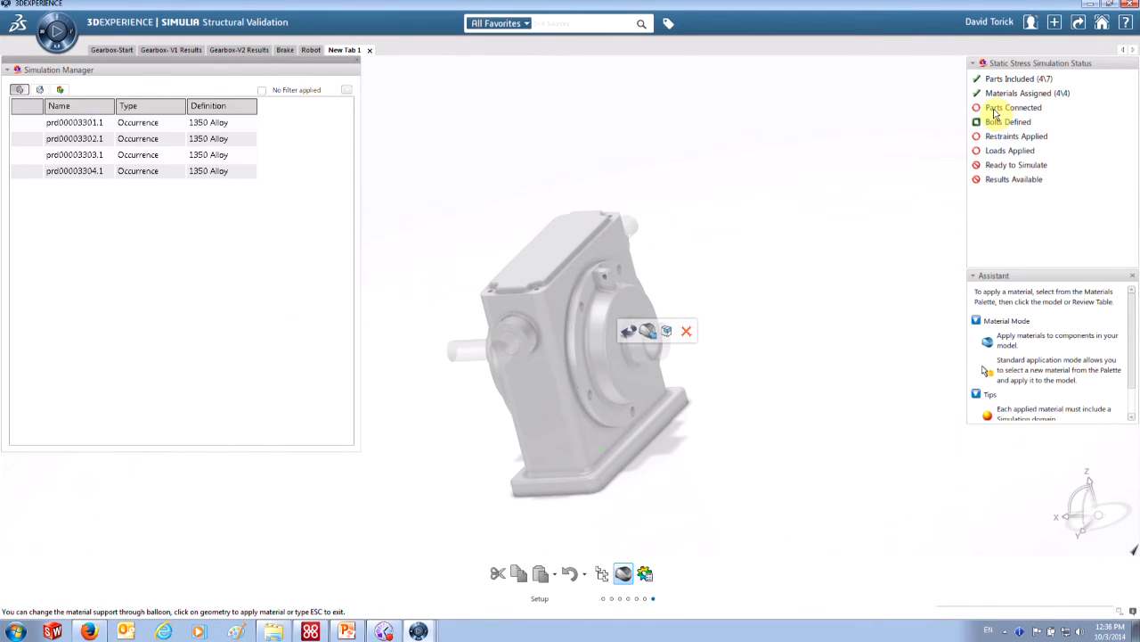
left_click(5, 70)
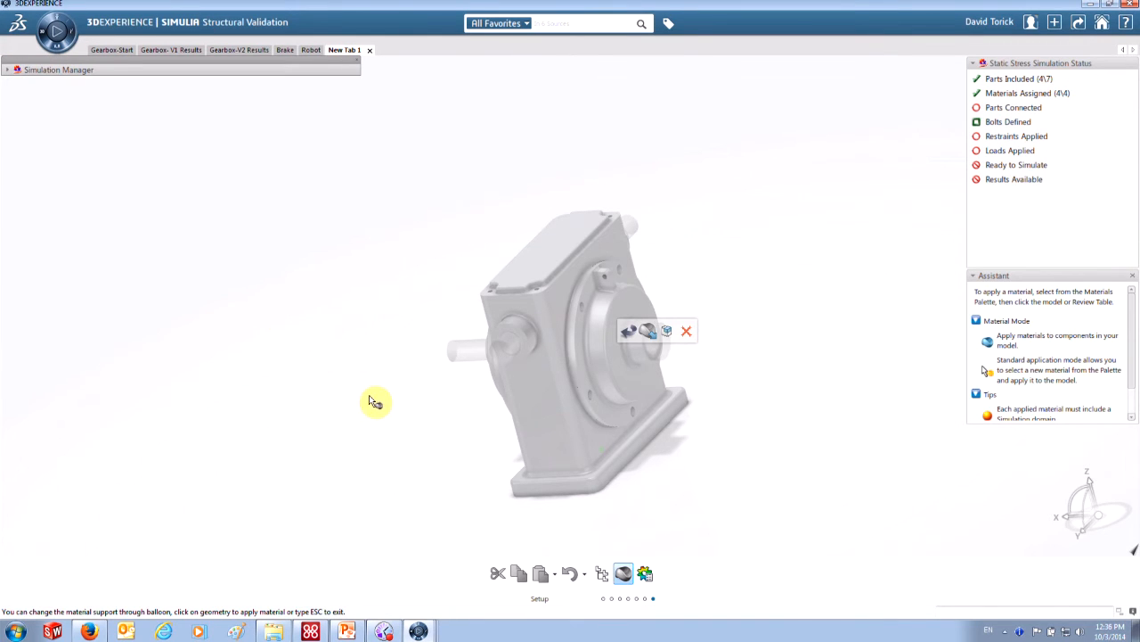
- Set the gearbox's display style to Shading with Edges
middle_click_drag(400, 428, 474, 416)
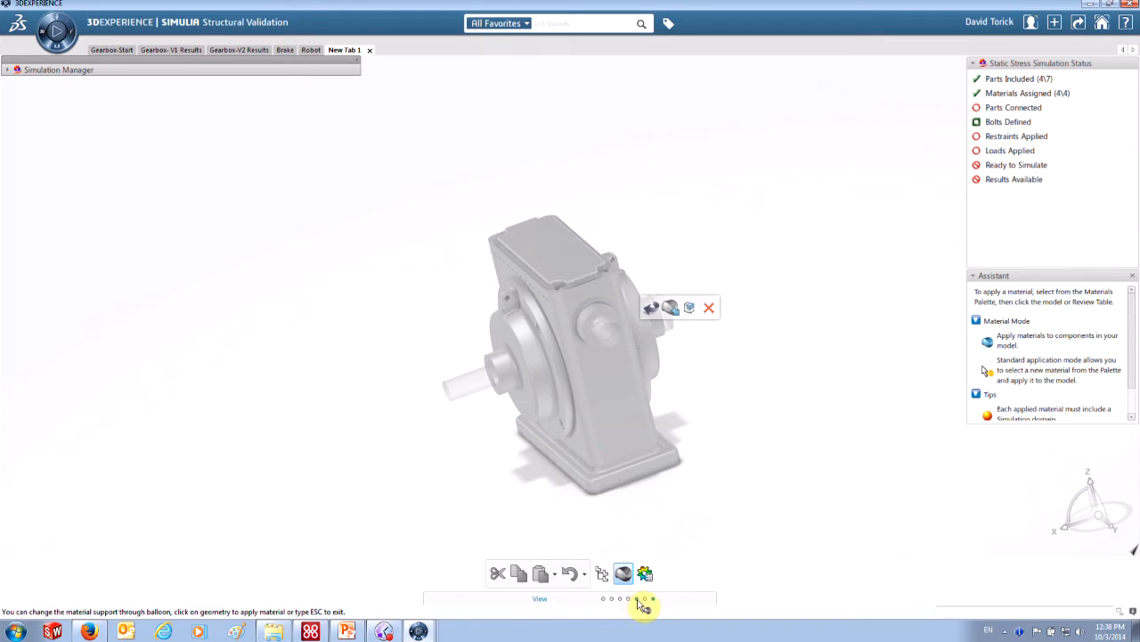
left_click(638, 603)
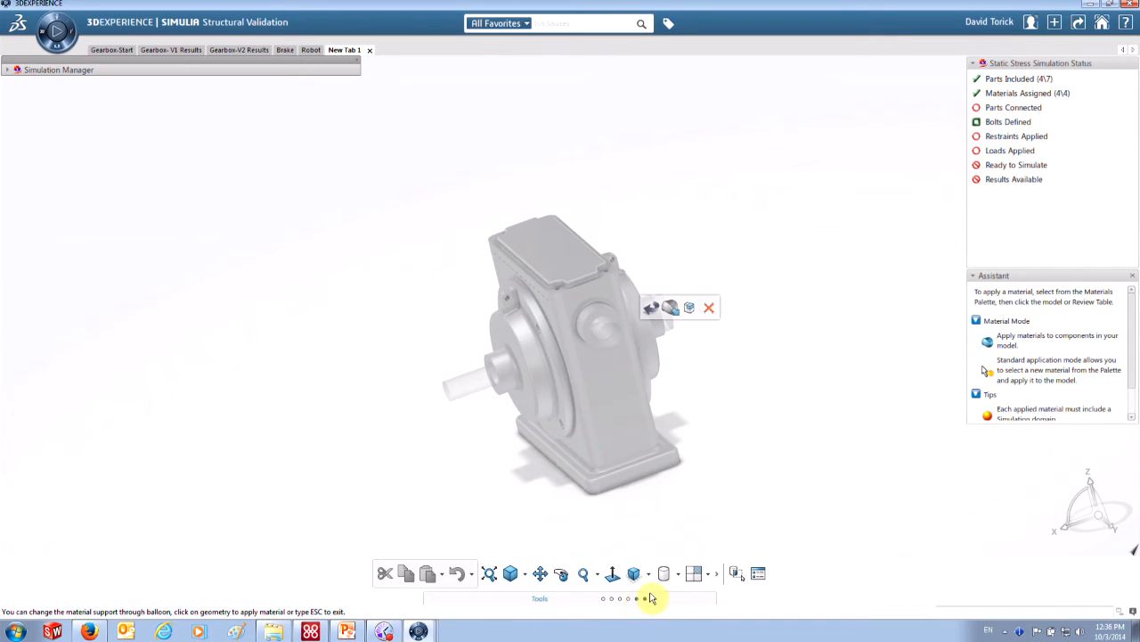
left_click(679, 577)
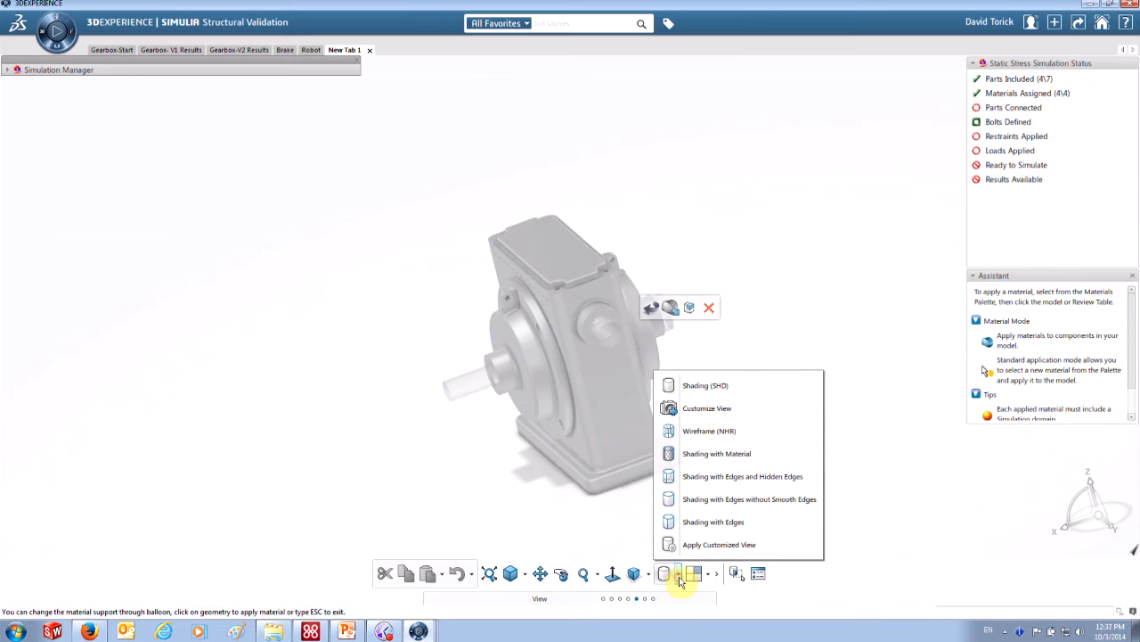
left_click(696, 500)
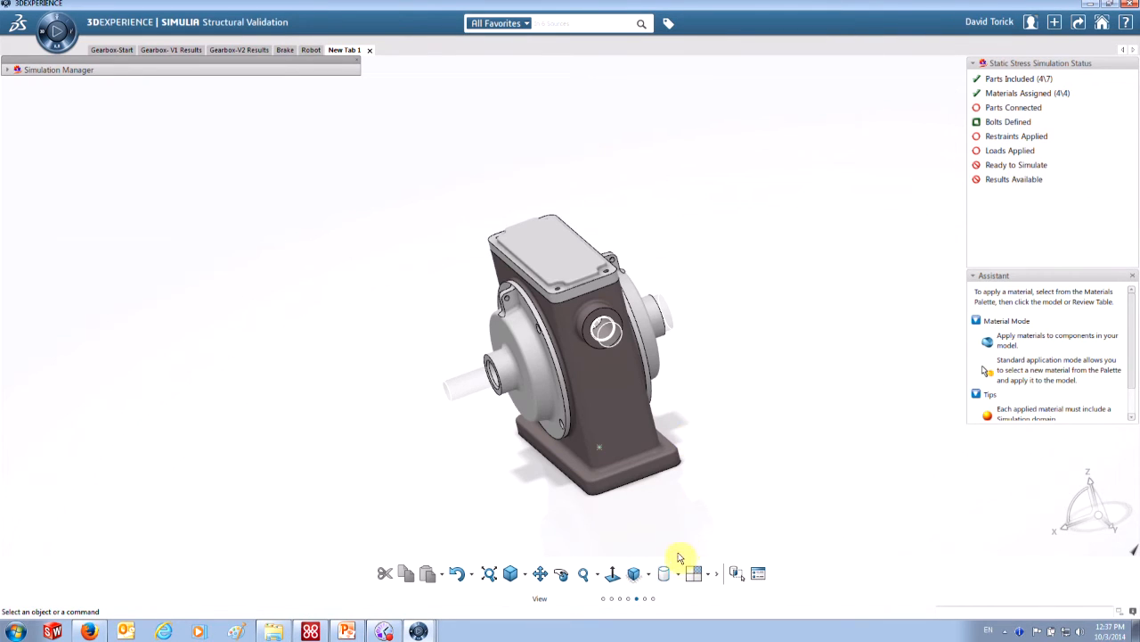
left_click(678, 579)
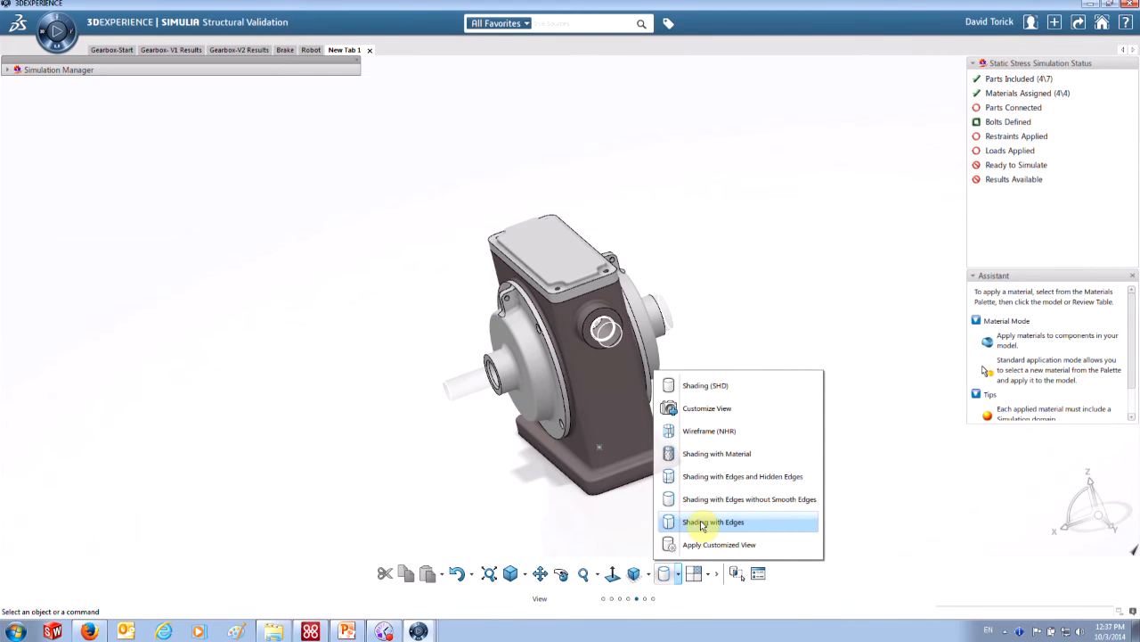
left_click(685, 519)
middle_click_drag(669, 415, 709, 404)
scroll(554, 413, "up", 3)
scroll(571, 357, "up", 1)
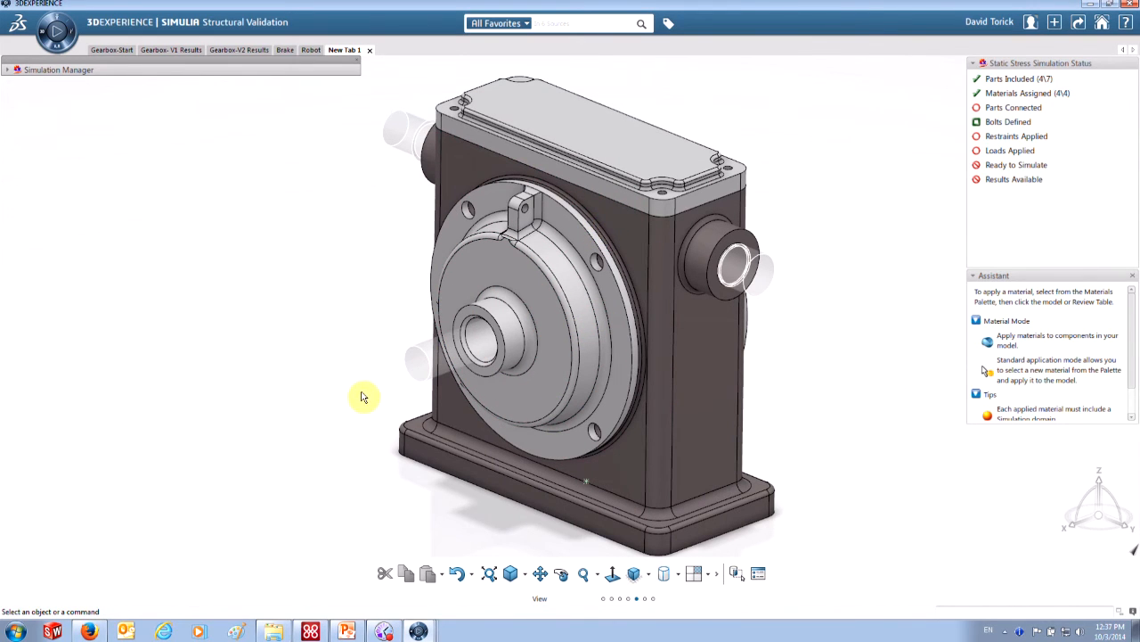
- Define a general contact between all components of the gearbox with a friction coefficient of 0.1
left_click(604, 598)
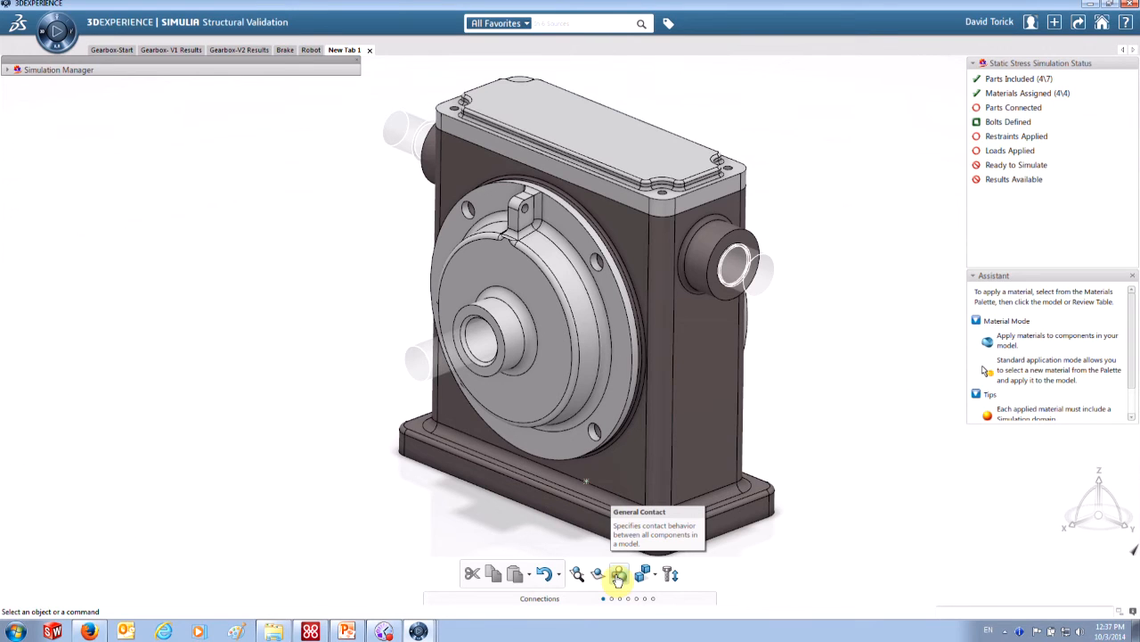
left_click(619, 577)
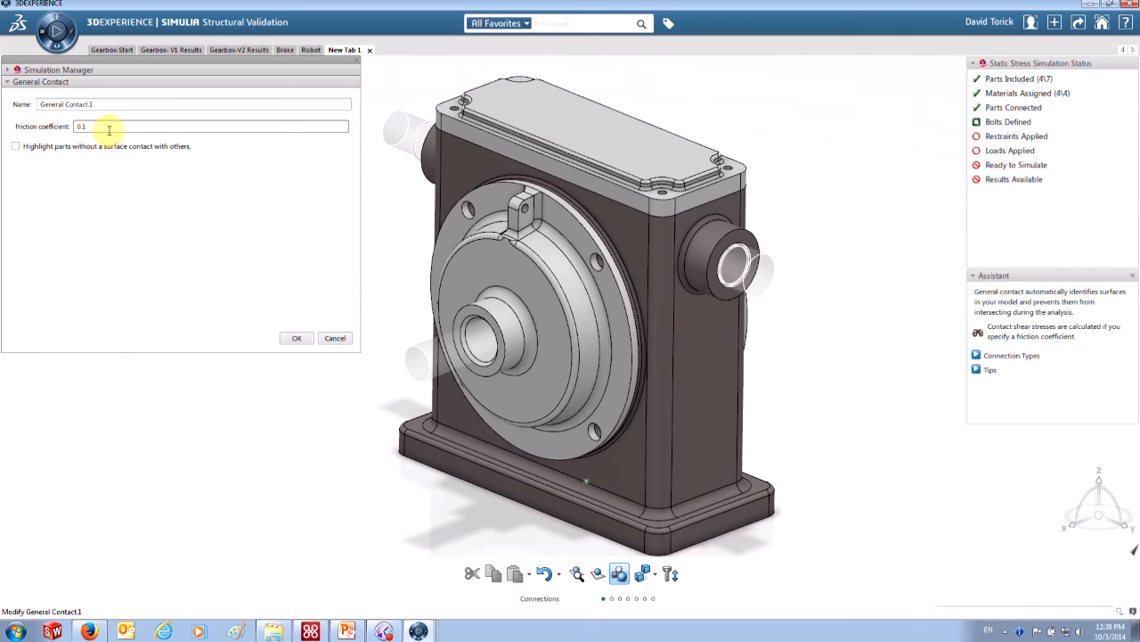
left_click(297, 339)
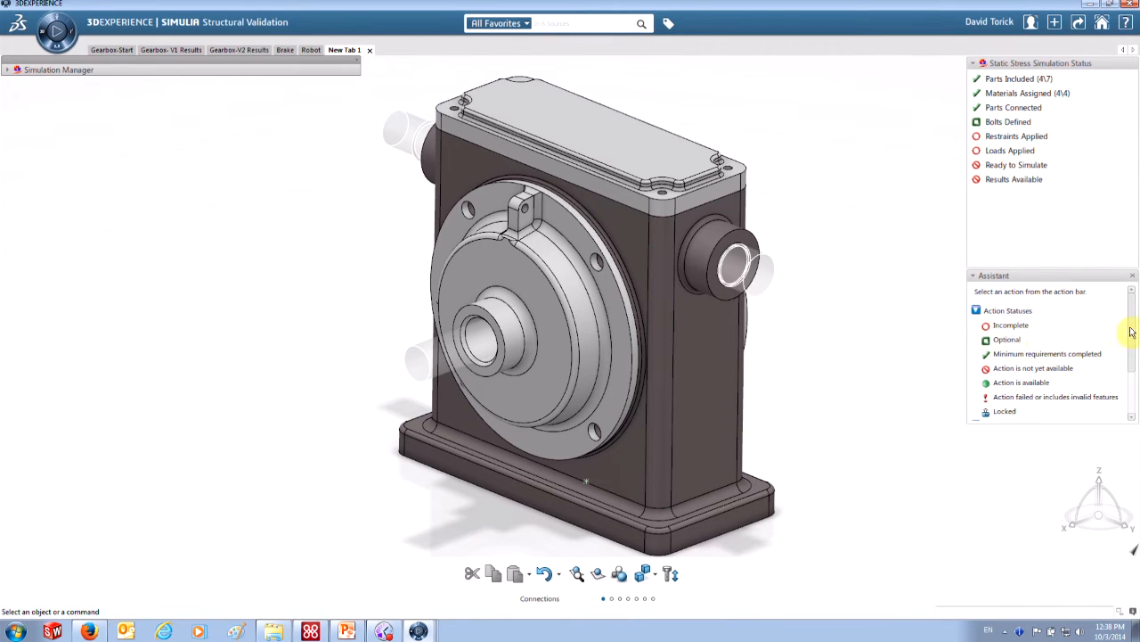
left_click_drag(1135, 322, 1138, 362)
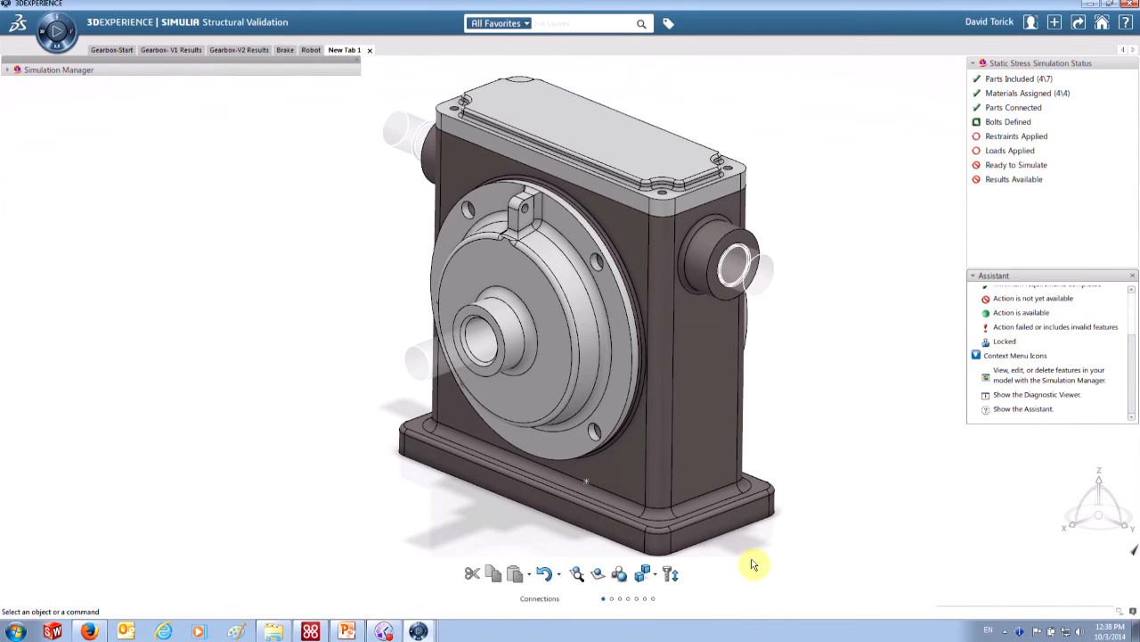
- Create a standard bolt at the front plate's upper-right hole, using the hole's edge as head support and the housing's coaxial hole face as nut support
left_click(671, 578)
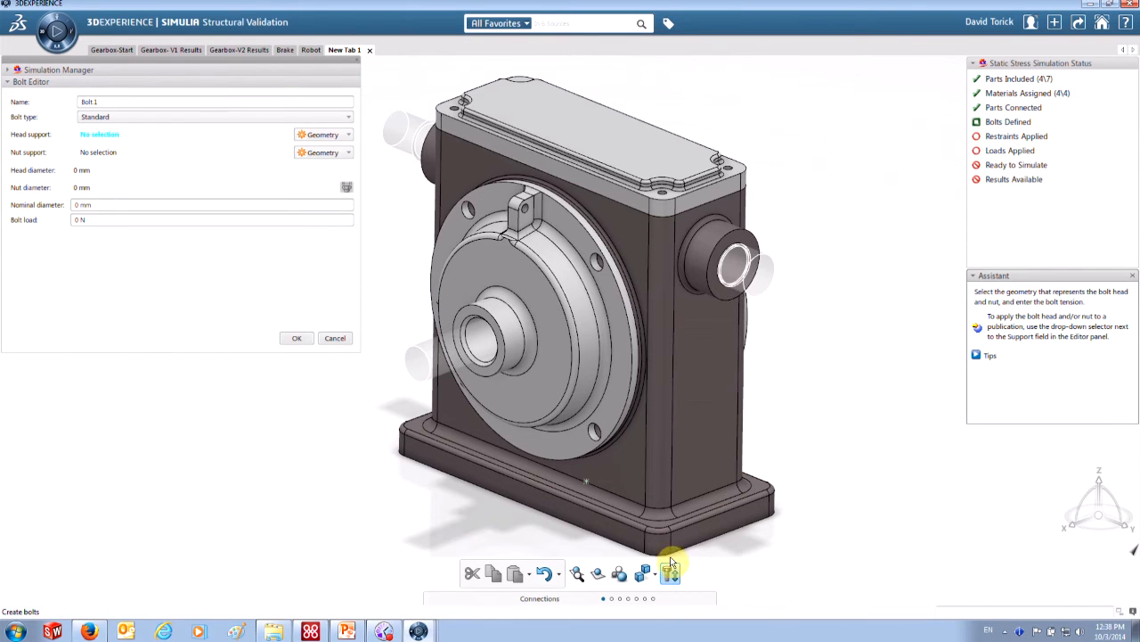
left_click(592, 257)
left_click(594, 261)
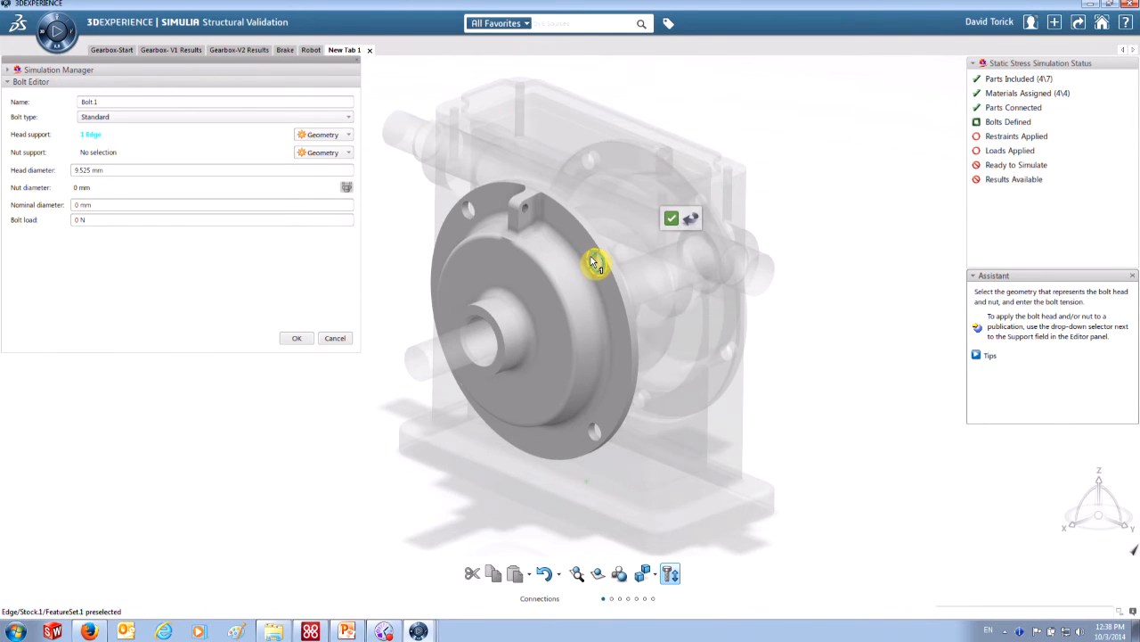
left_click(110, 152)
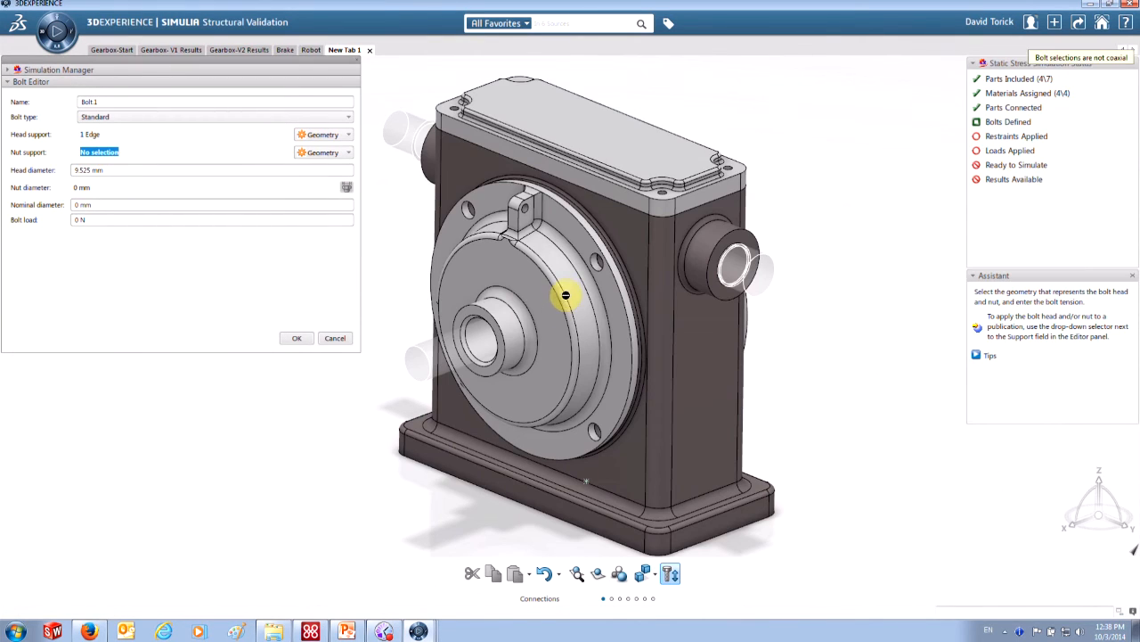
middle_click_drag(561, 288, 674, 242)
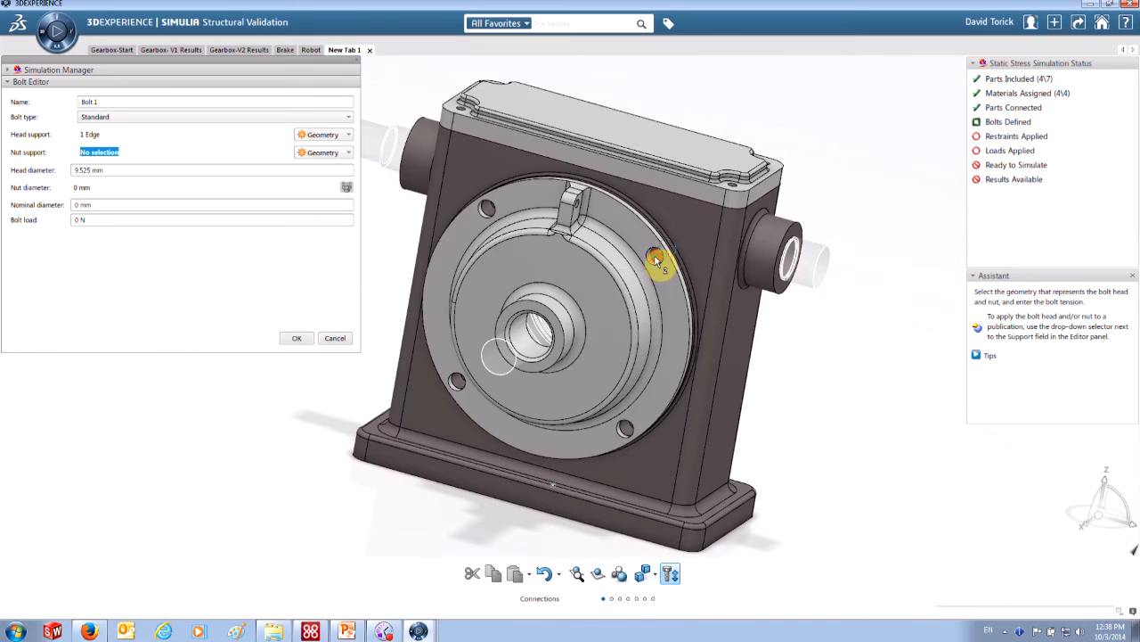
left_click(655, 256)
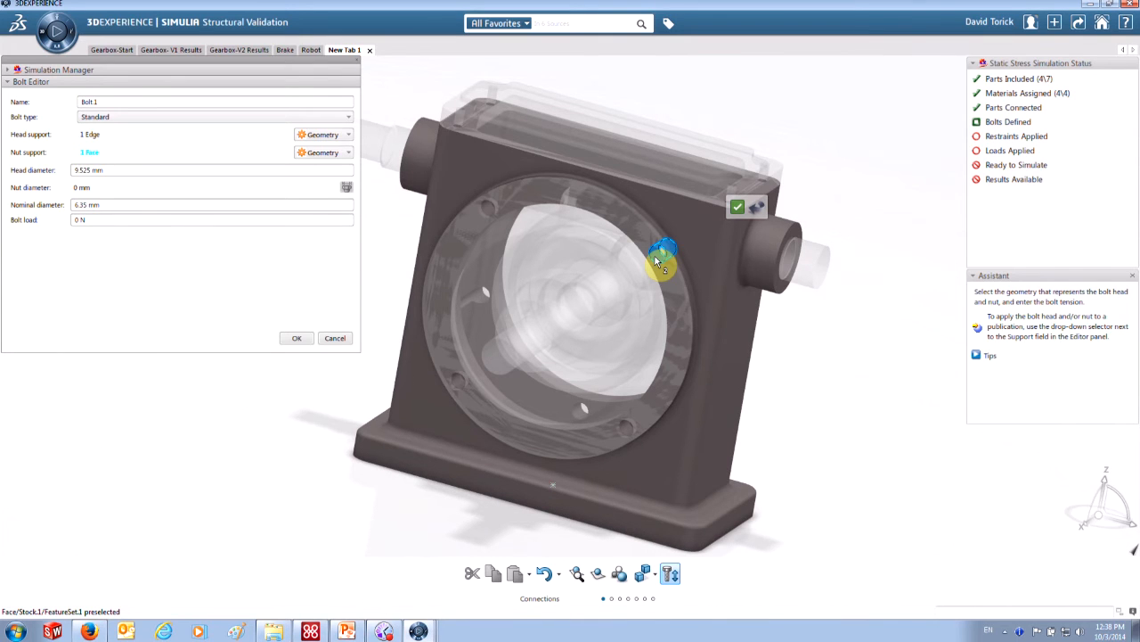
left_click(138, 218)
left_click(116, 206)
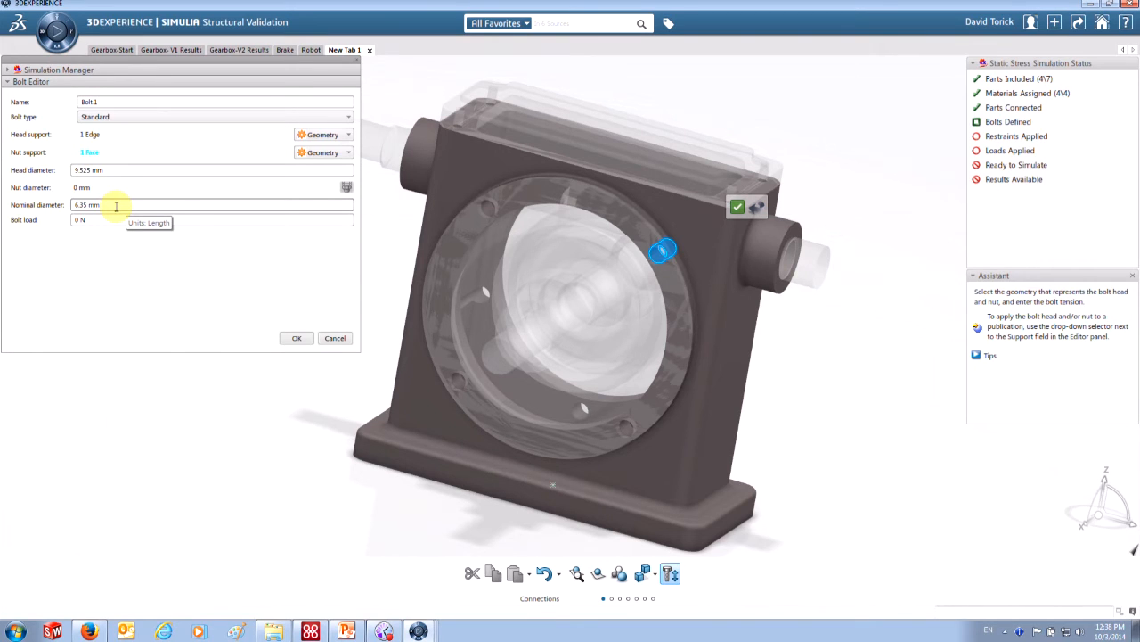
left_click(297, 339)
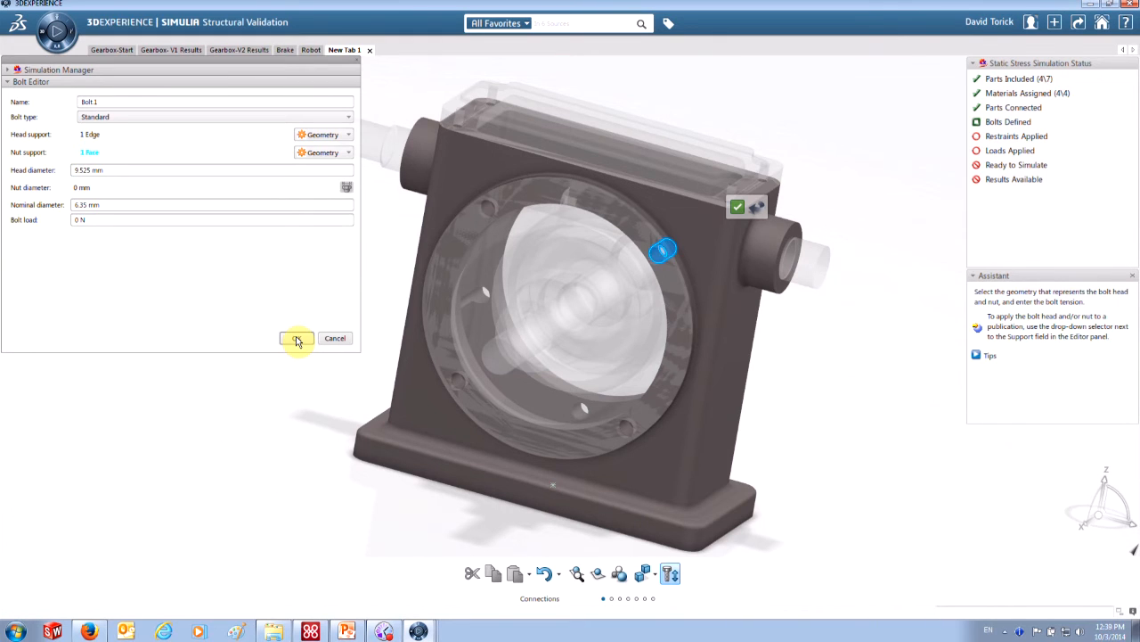
- Set the front plate bolt's load to 250 N and finish defining the bolt
left_click(108, 220)
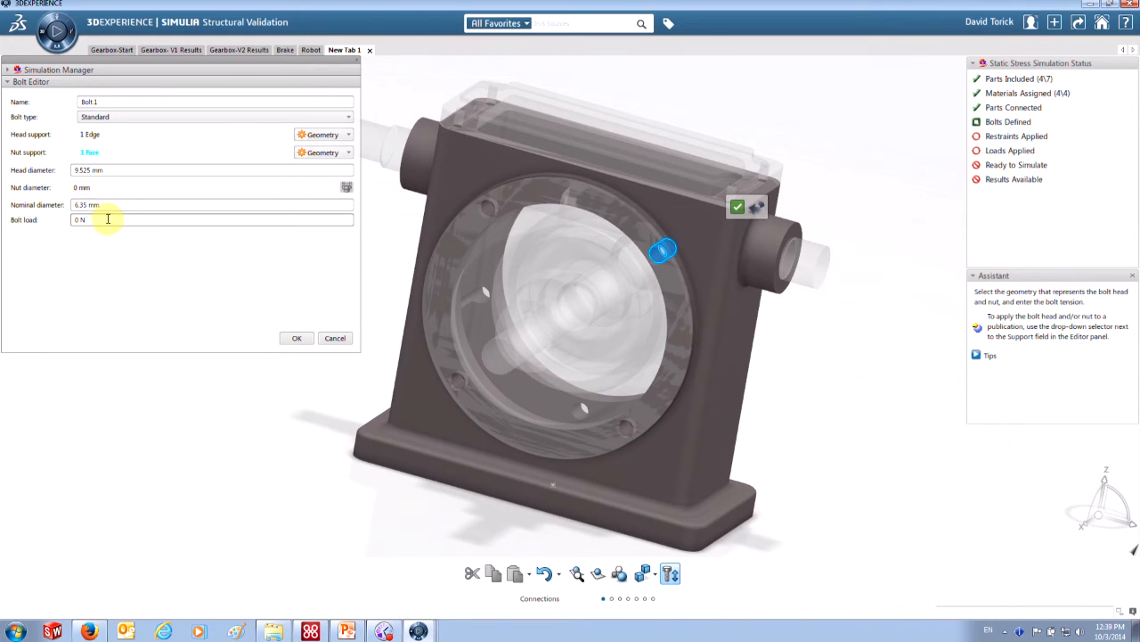
double_click(101, 220)
type("250")
left_click(300, 338)
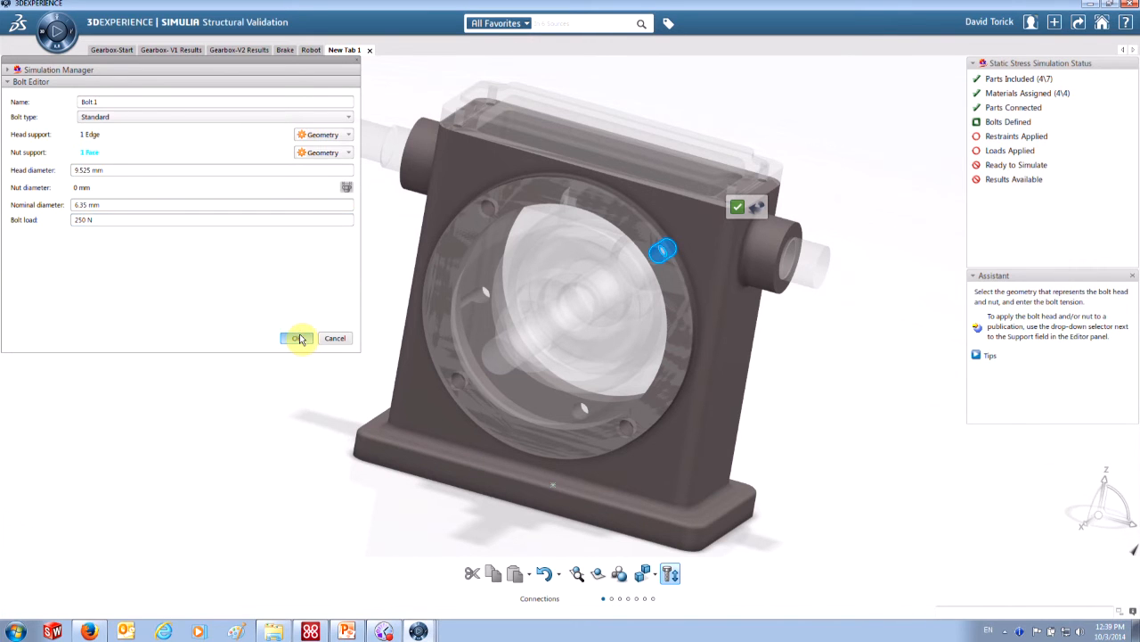
- Clone the front plate's bolt by search onto the plate's other three matching holes
middle_click_drag(349, 319, 324, 317)
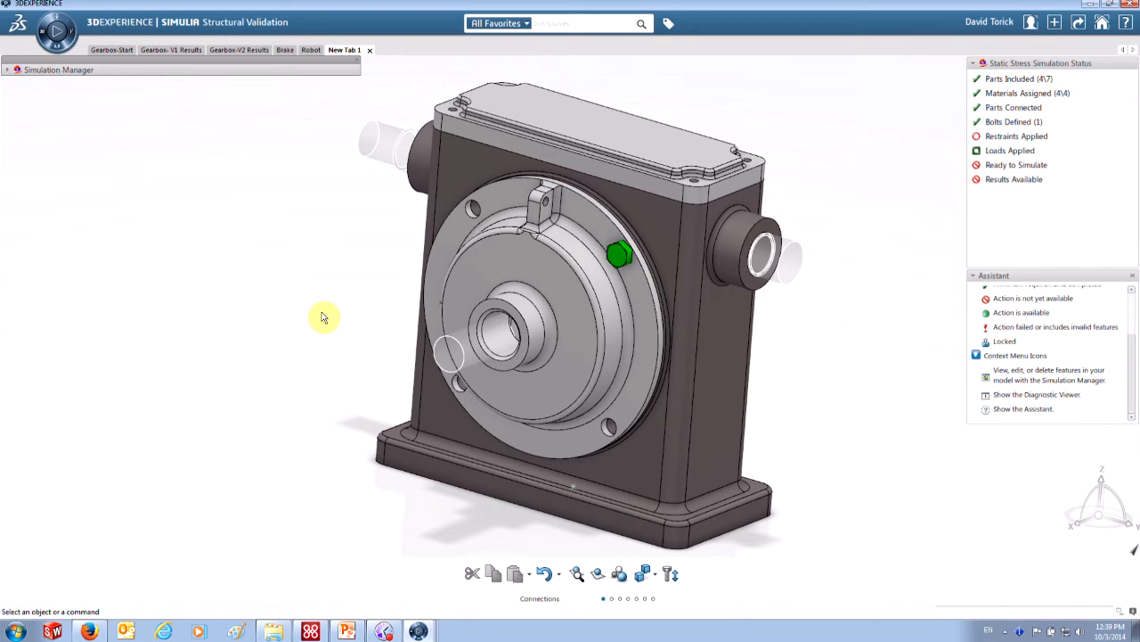
right_click(619, 258)
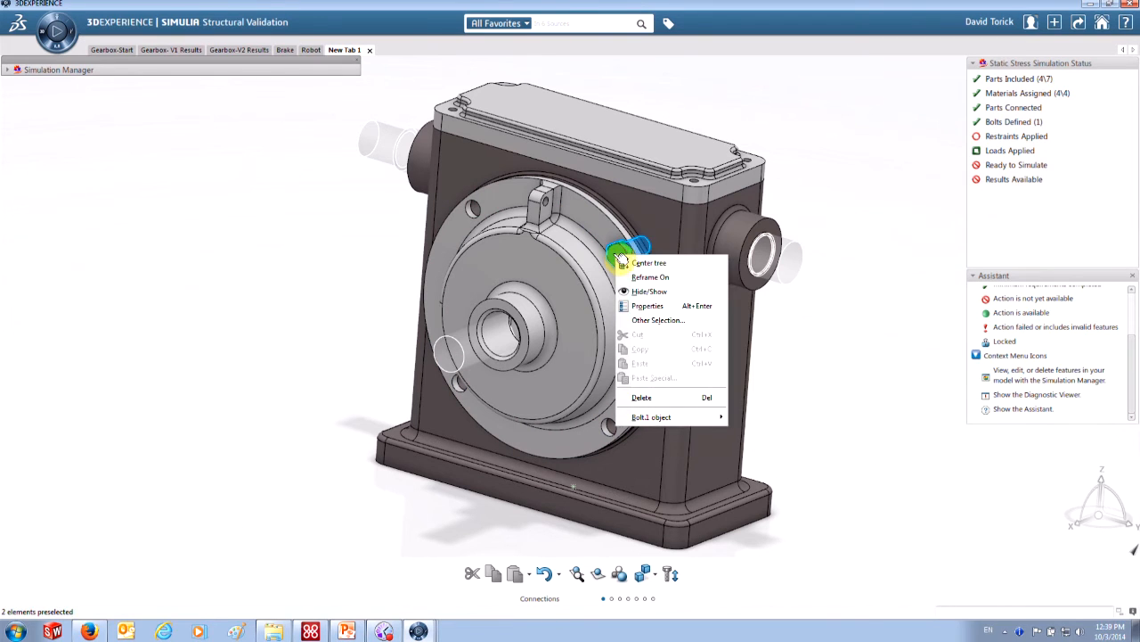
left_click(620, 258)
left_click(625, 257)
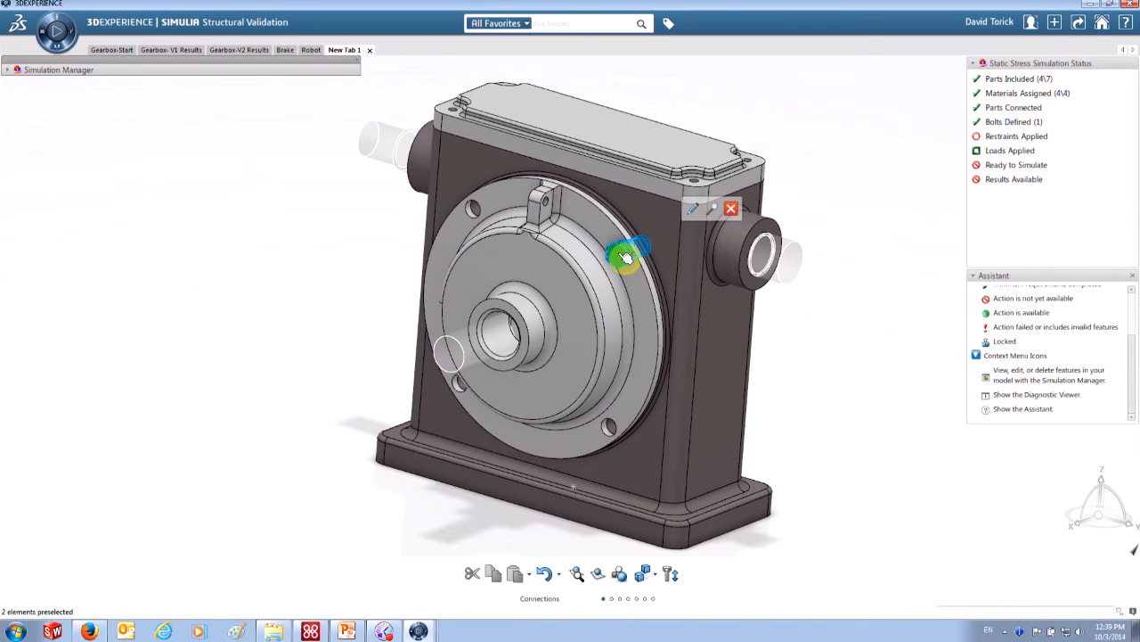
left_click(714, 211)
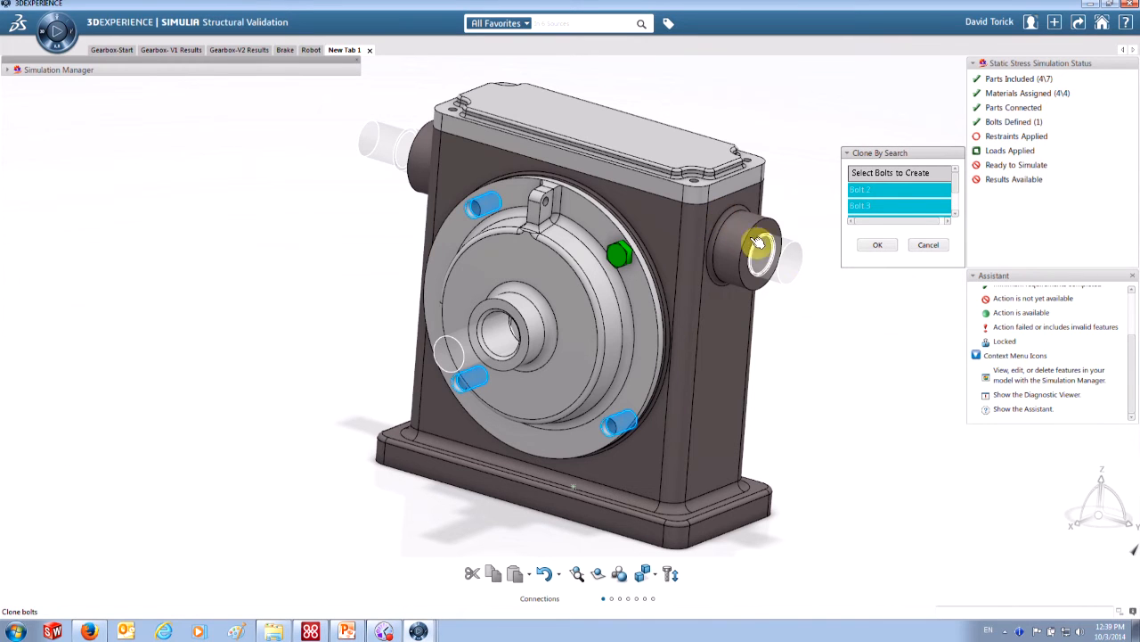
left_click(878, 247)
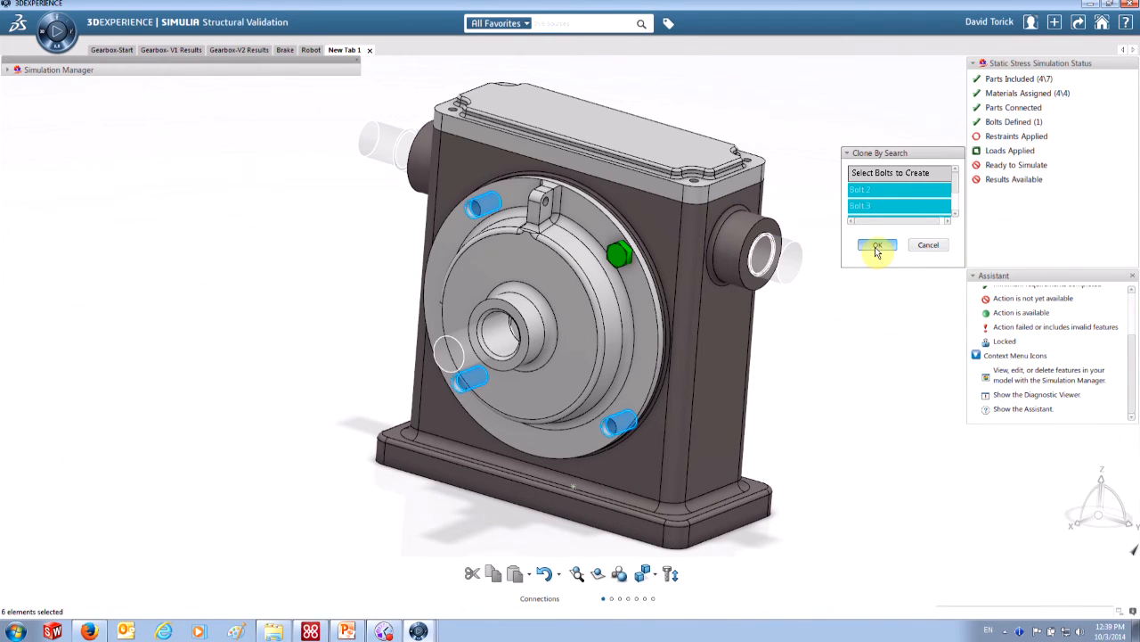
left_click(823, 363)
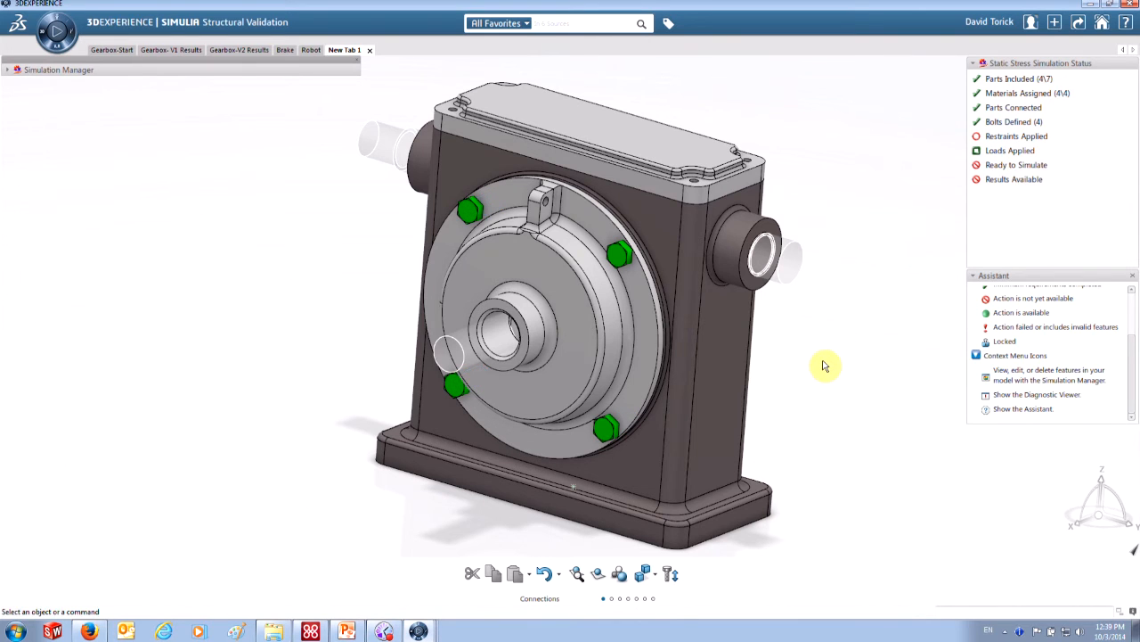
- Review the contact and bolt definitions in the Simulation Manager and save the simulation locally
left_click(8, 71)
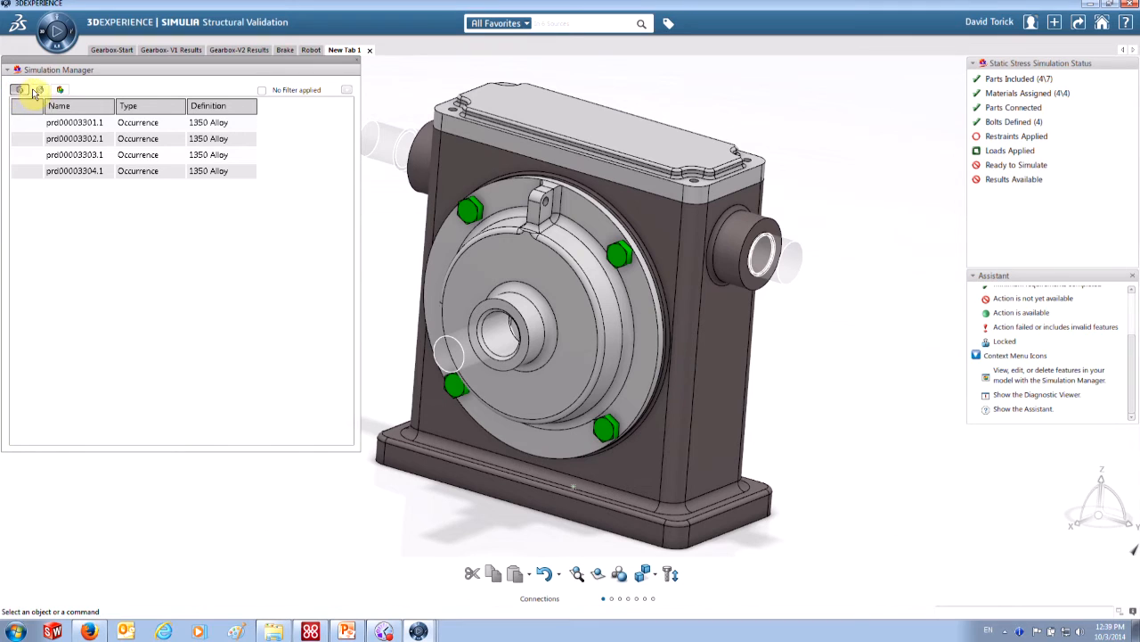
left_click(40, 91)
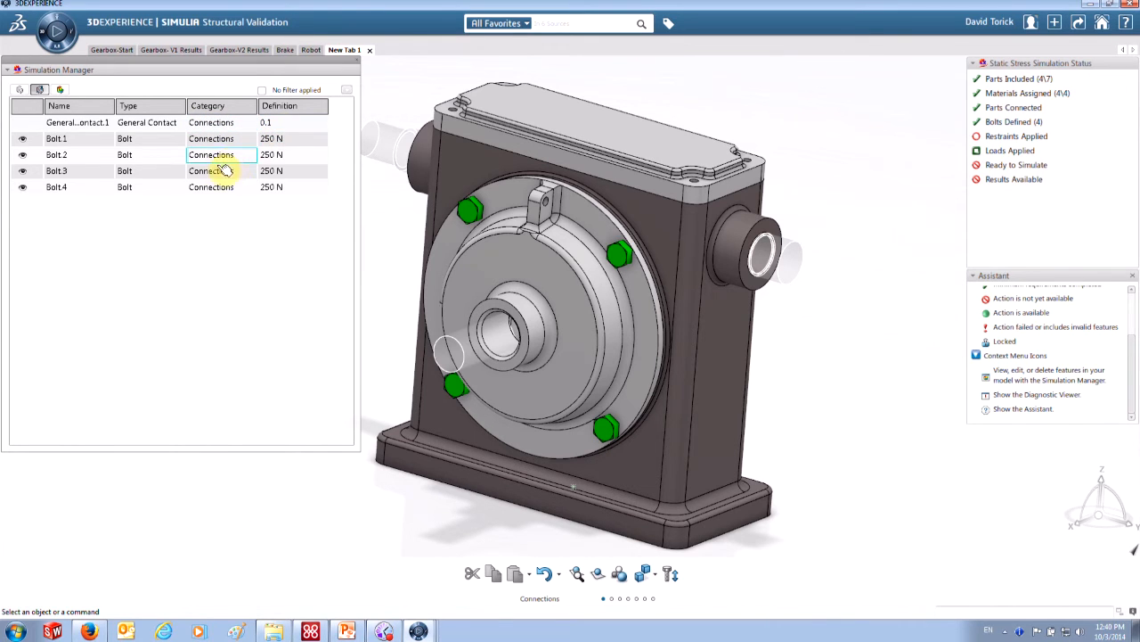
key("ctrl+s")
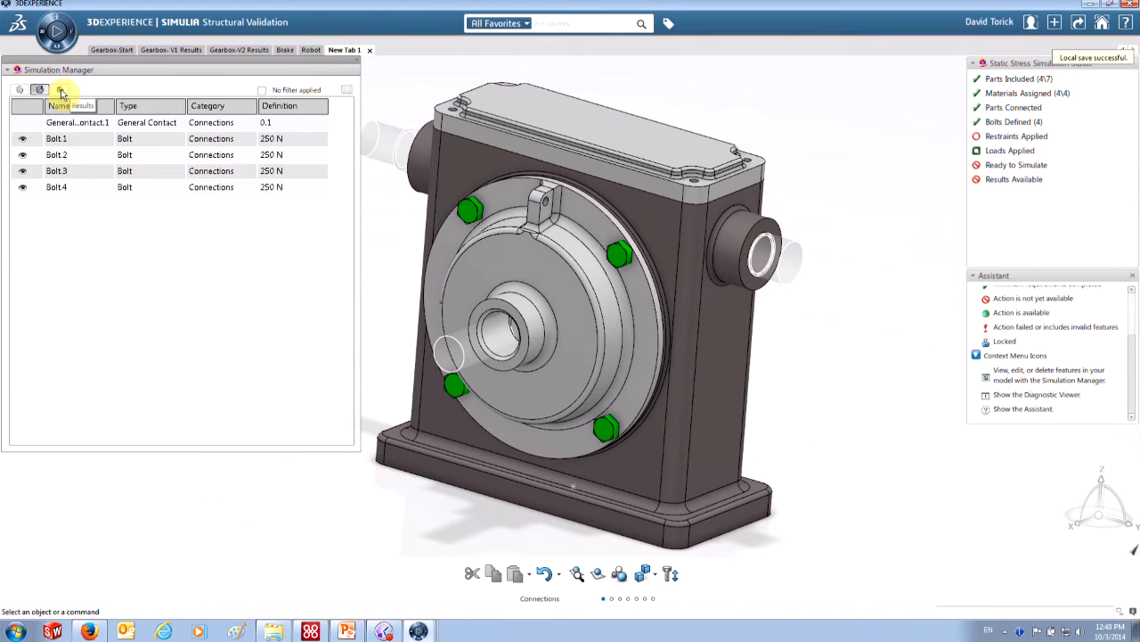
left_click(8, 70)
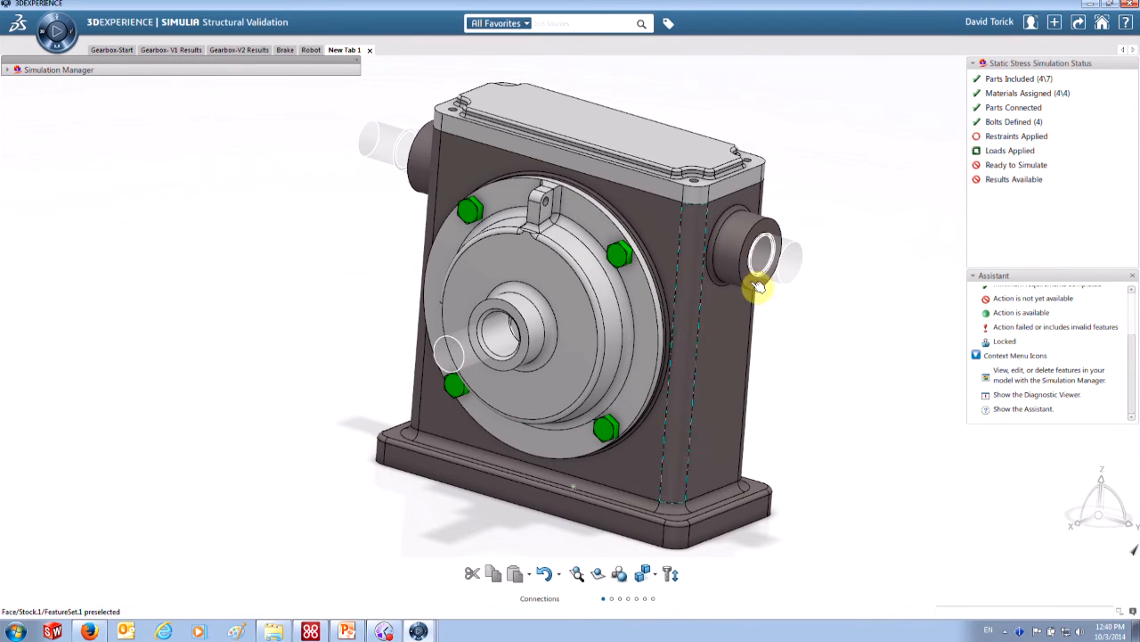
- Define a standard bolt at the rear plate's upper-right hole, using the hole's edge as head support and the housing's coaxial hole face as nut support
middle_click_drag(792, 364, 466, 361)
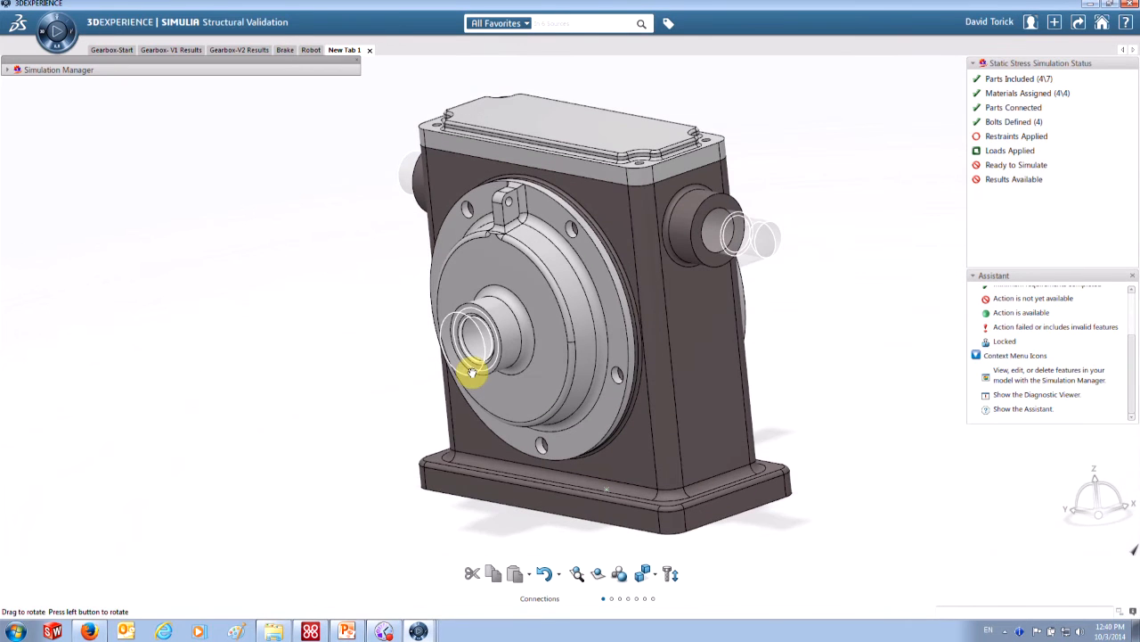
left_click(573, 234)
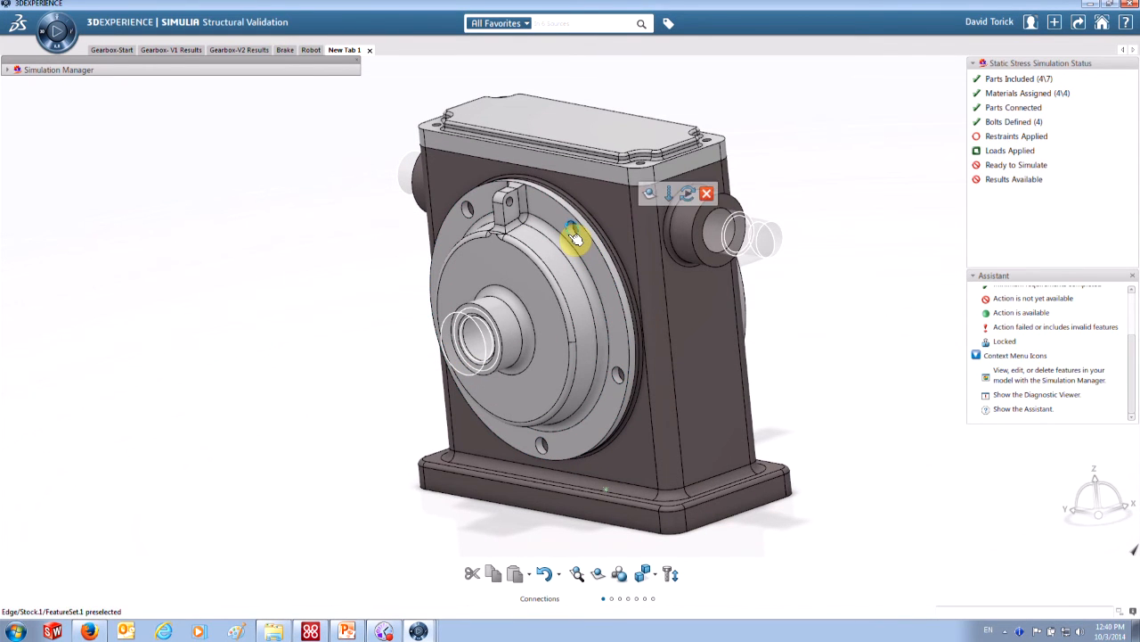
mouse_move(655, 204)
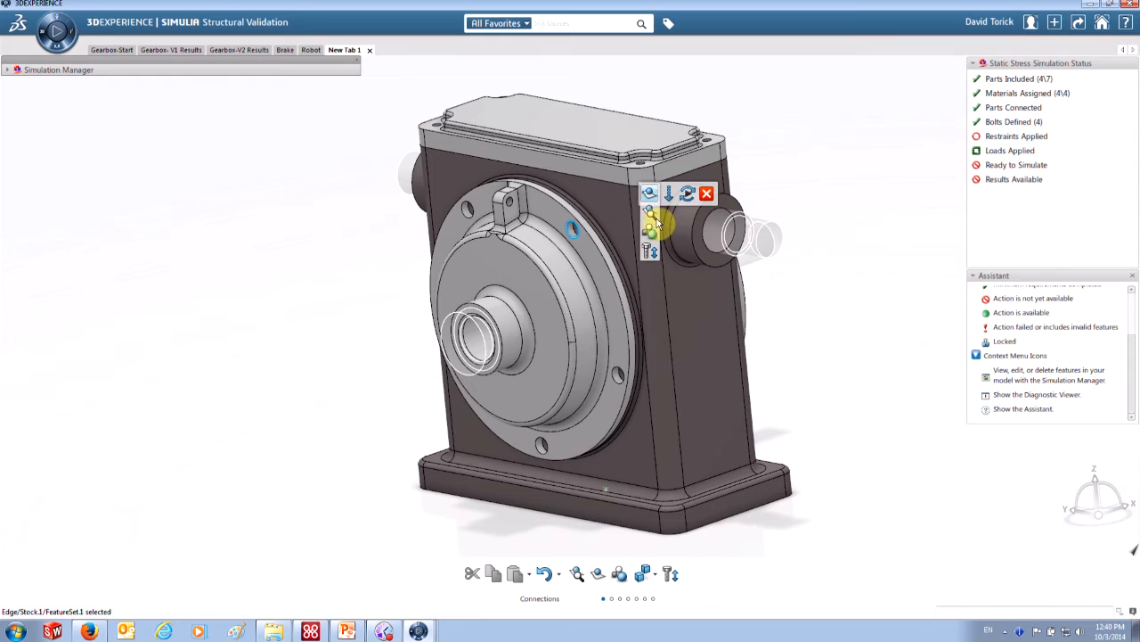
left_click(650, 251)
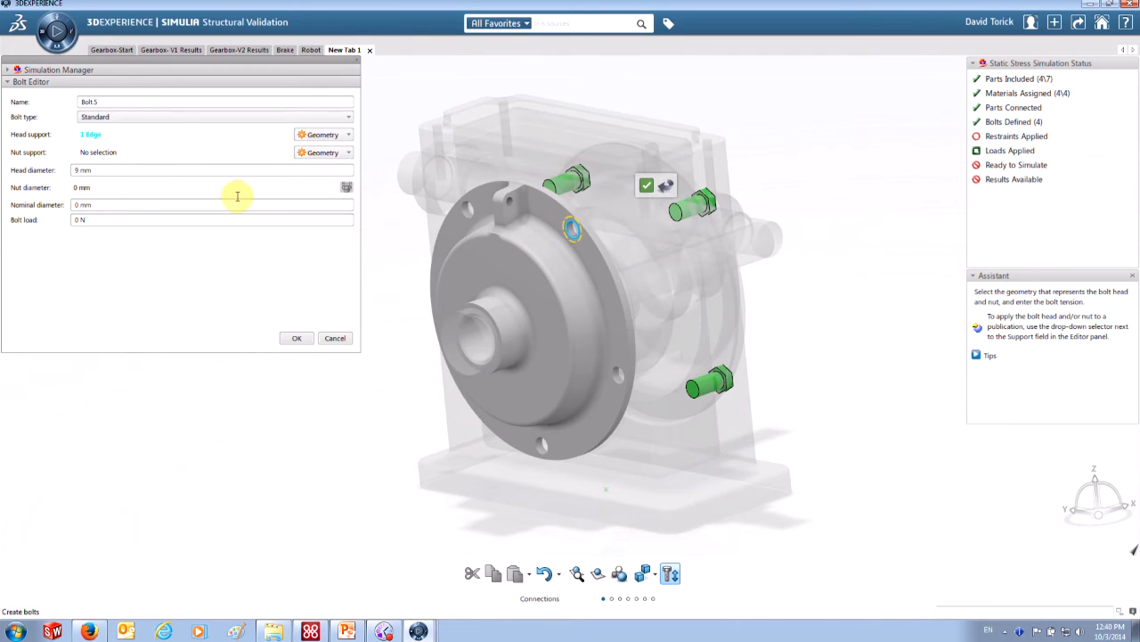
left_click(92, 153)
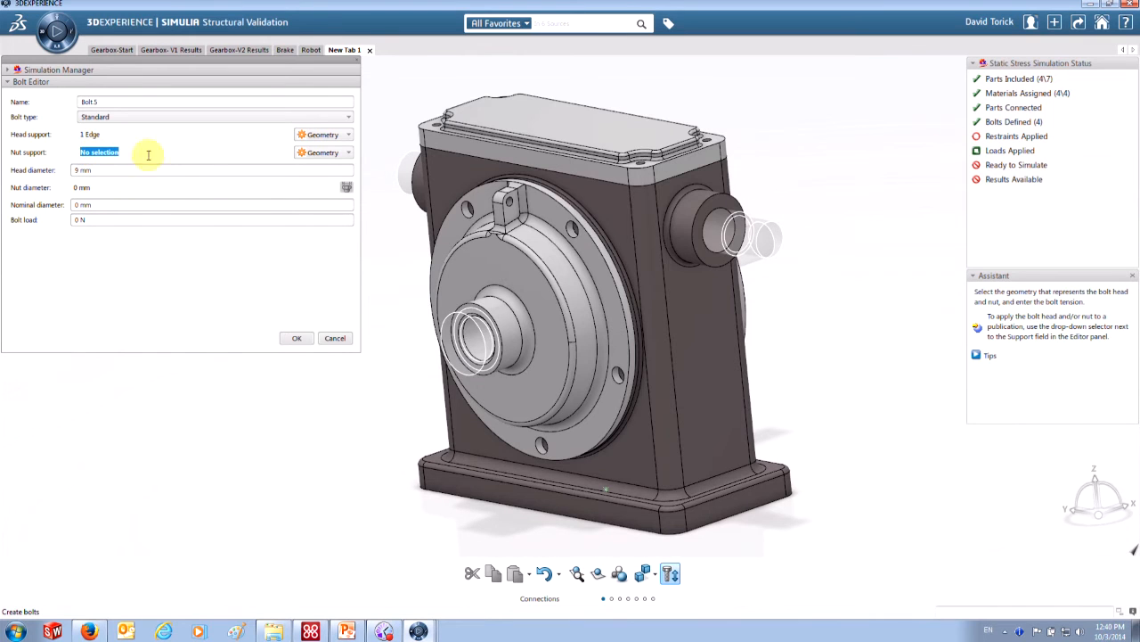
middle_click_drag(611, 258, 618, 221)
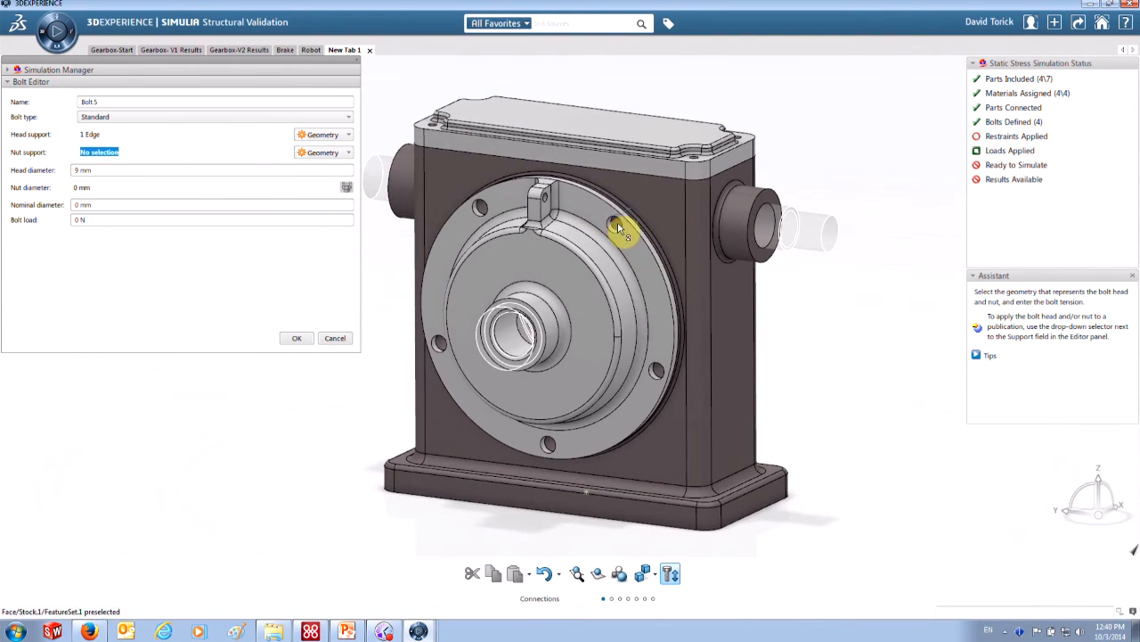
left_click(618, 221)
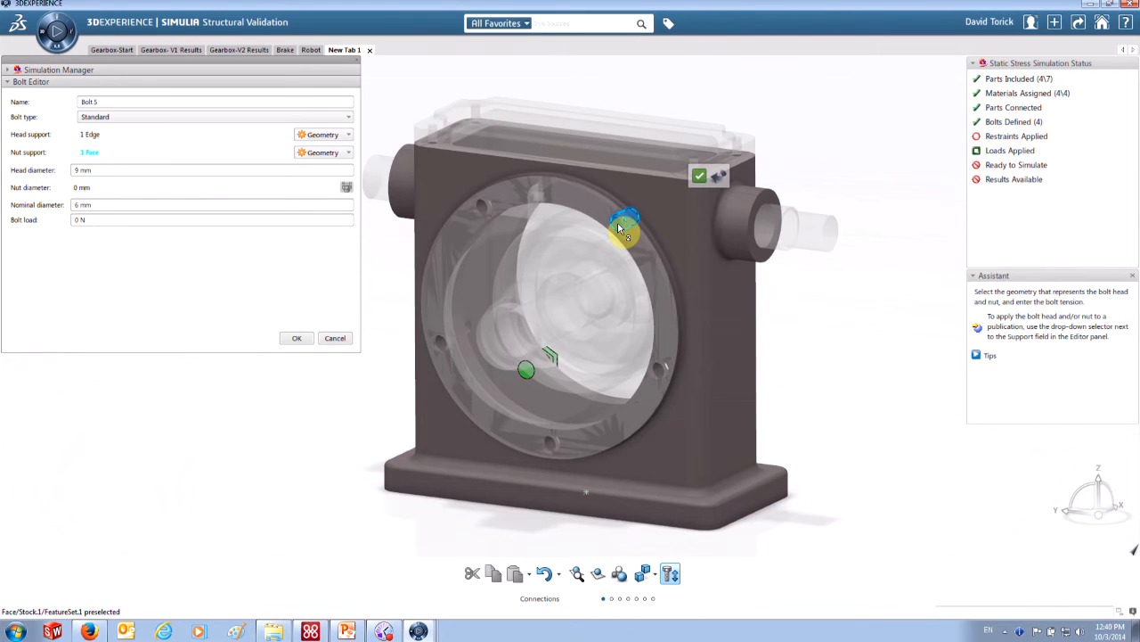
- Set the rear plate bolt's load to 250 N and confirm its definition
left_click(96, 168)
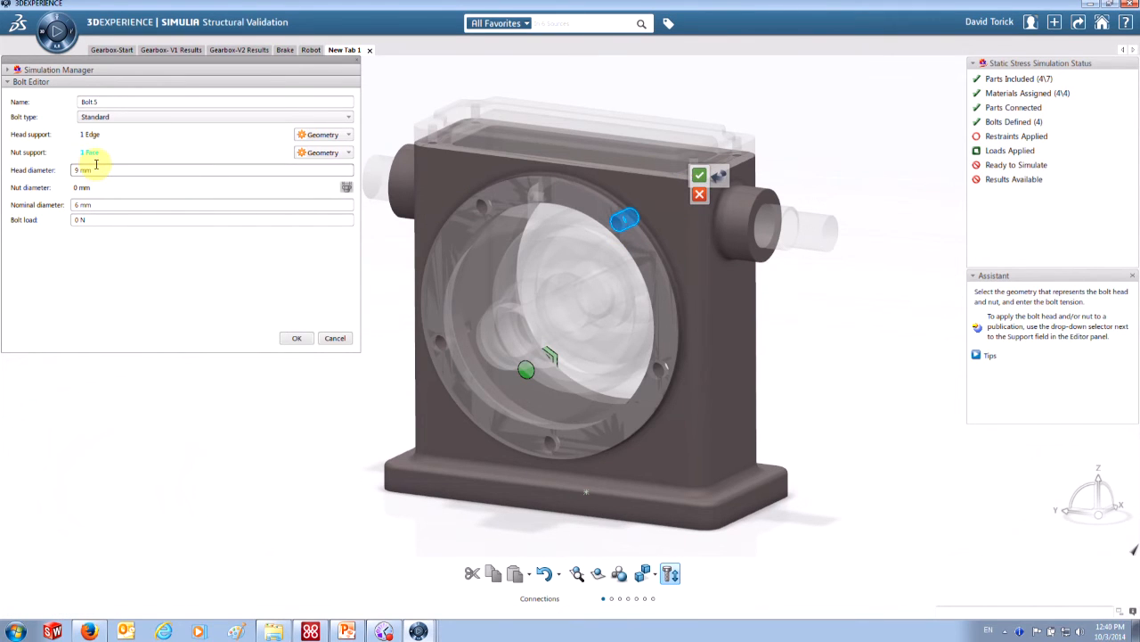
left_click(104, 222)
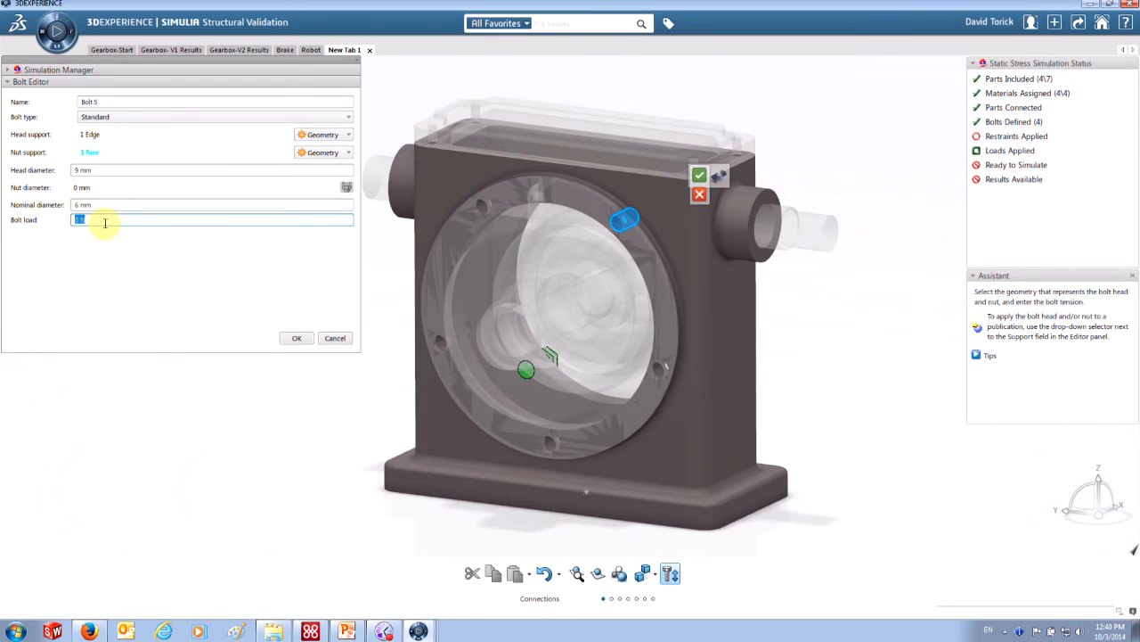
type("250")
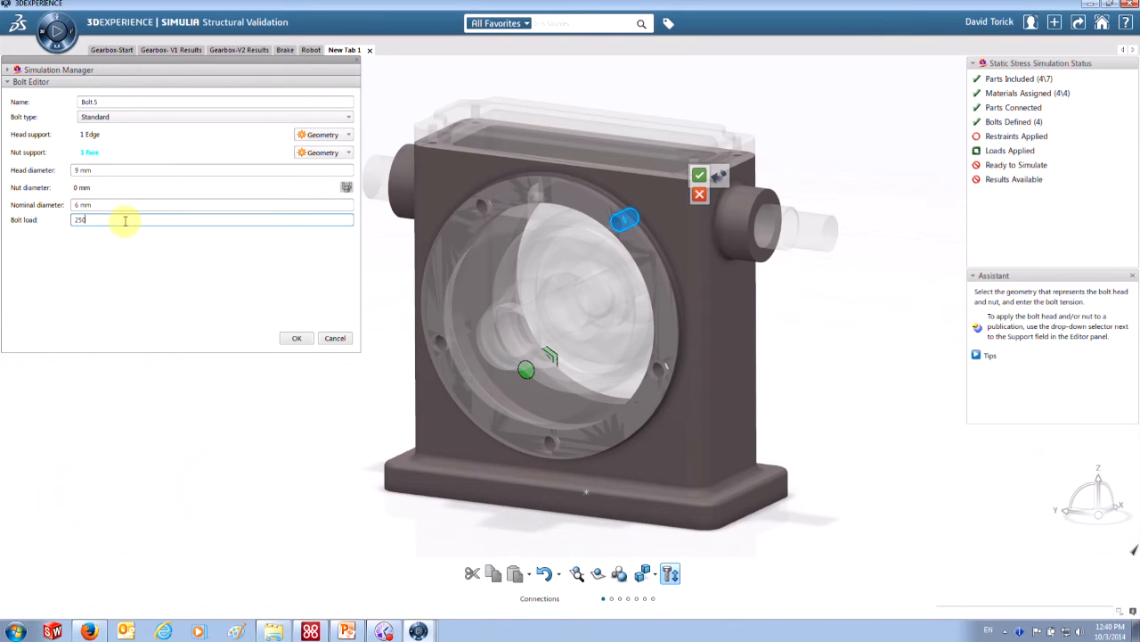
left_click(297, 339)
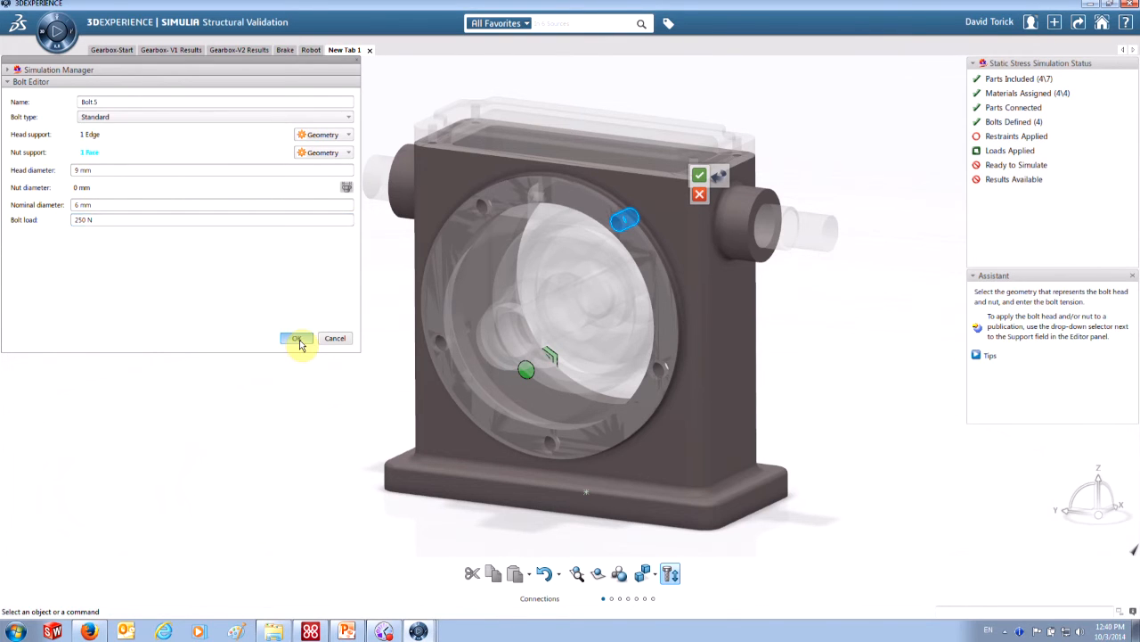
- Clone the rear plate's bolt by search onto the plate's four remaining holes
left_click(611, 226)
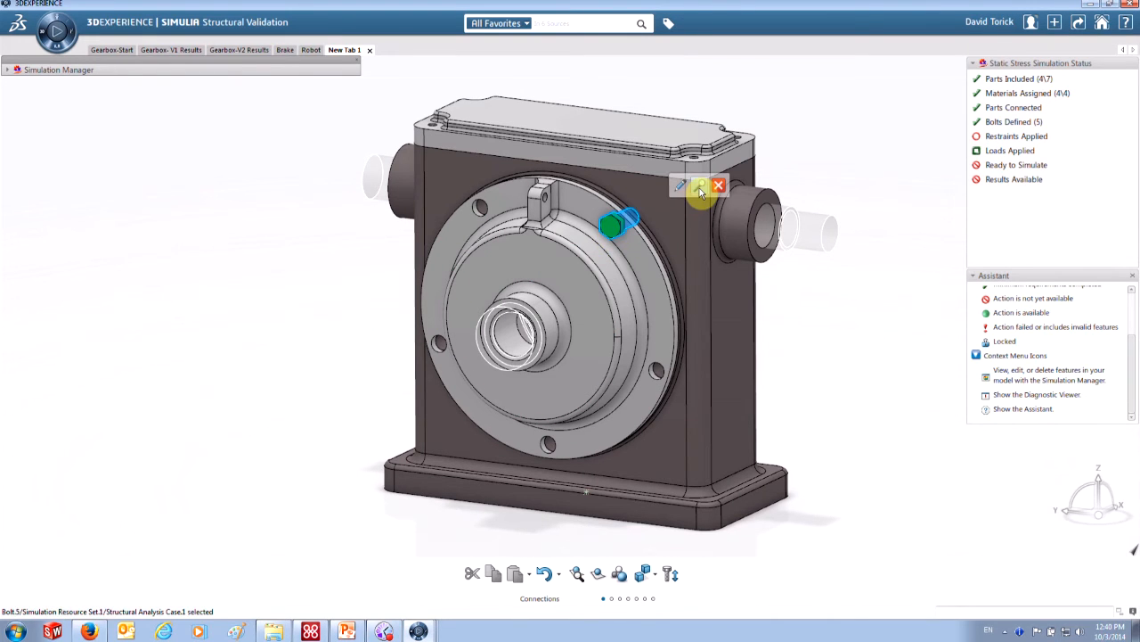
left_click(701, 188)
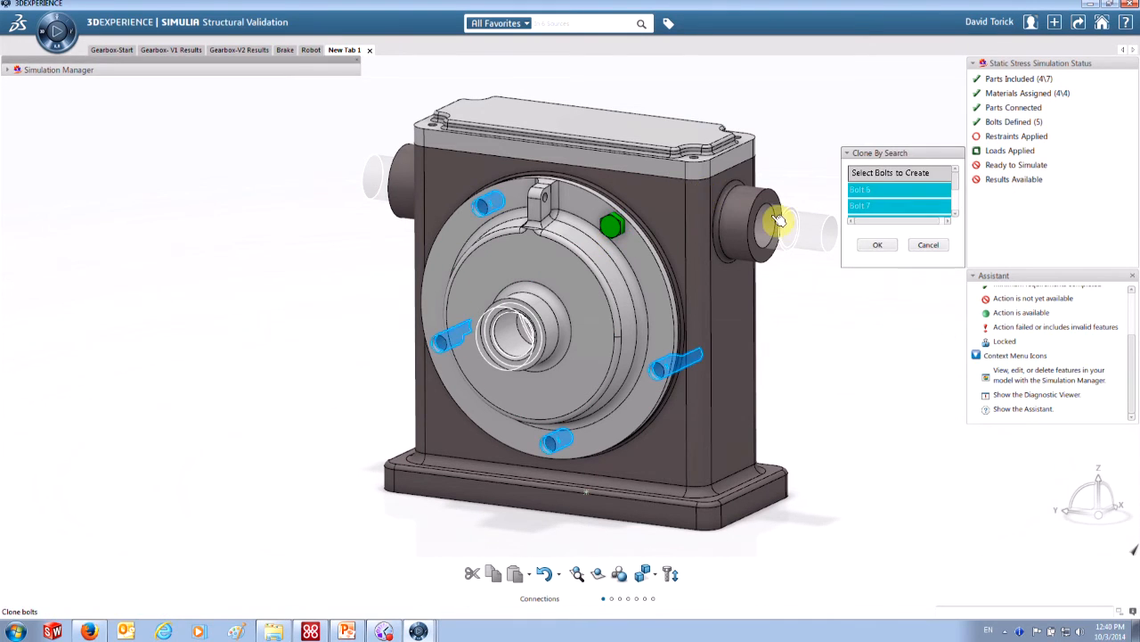
left_click(887, 246)
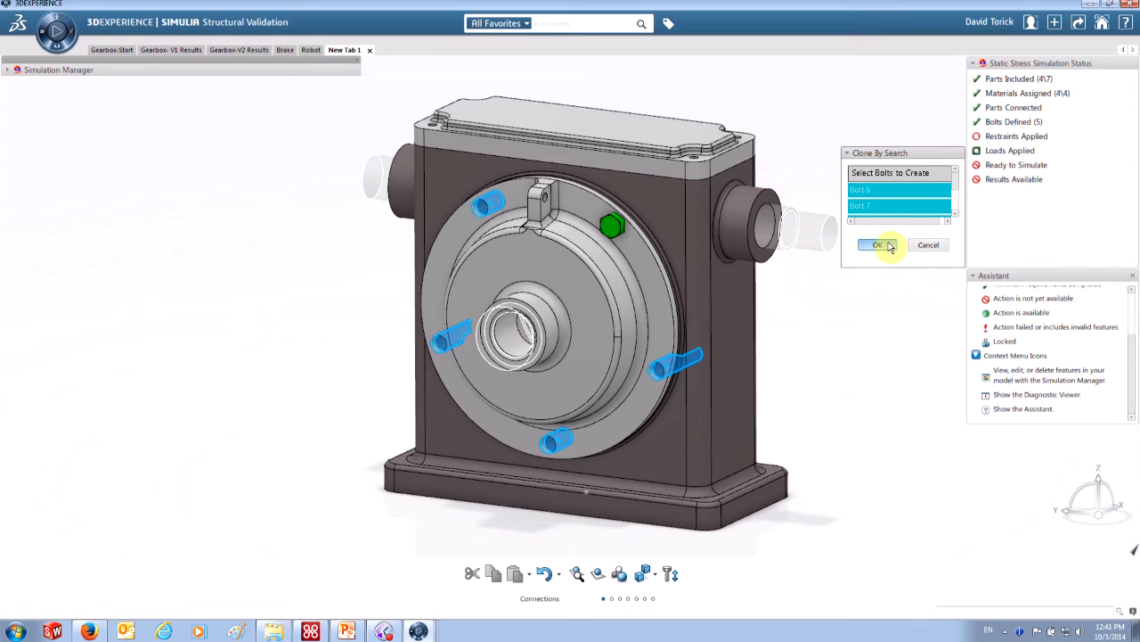
left_click(897, 266)
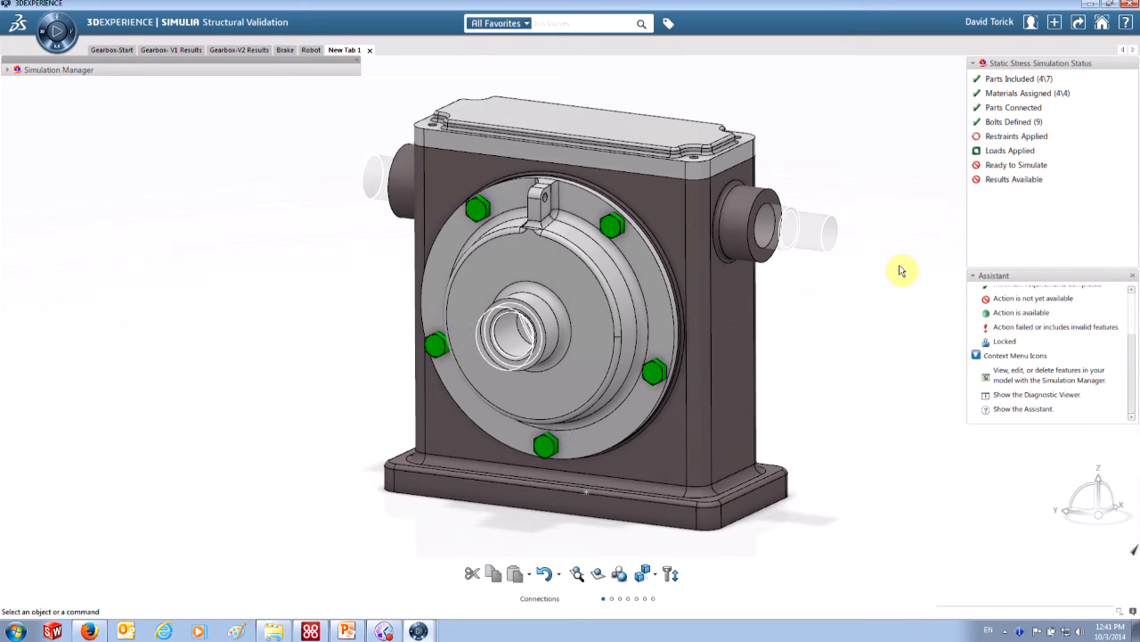
- Define a standard bolt at the cover's front-right hole, using the hole's edge as head support and the housing's coaxial hole face as nut support
middle_click_drag(790, 122, 797, 186)
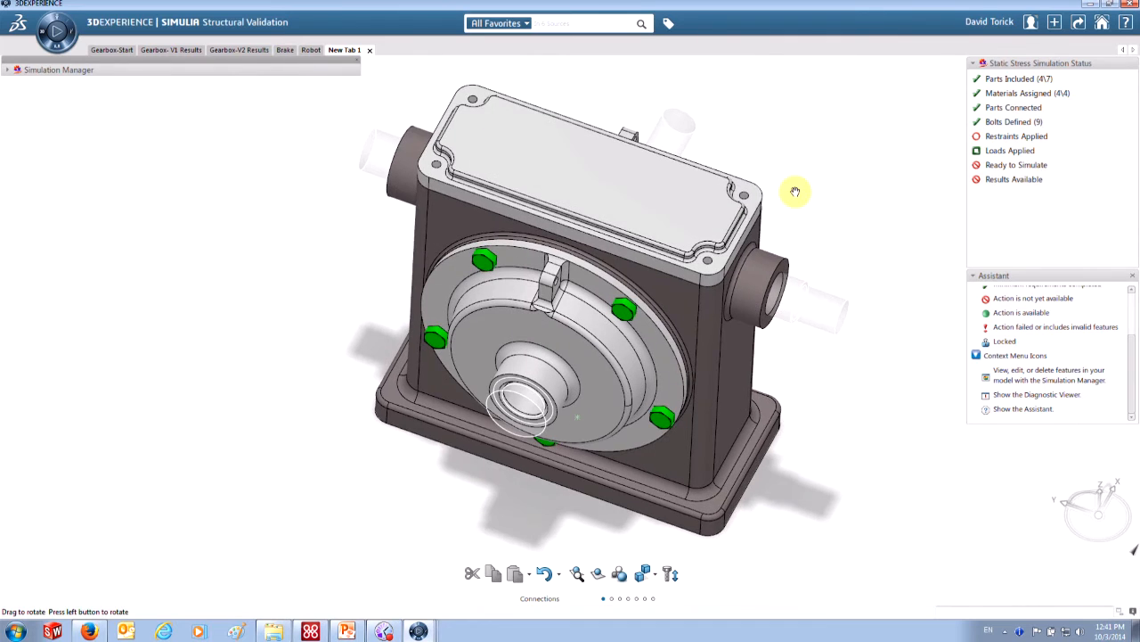
scroll(732, 259, "up", 3)
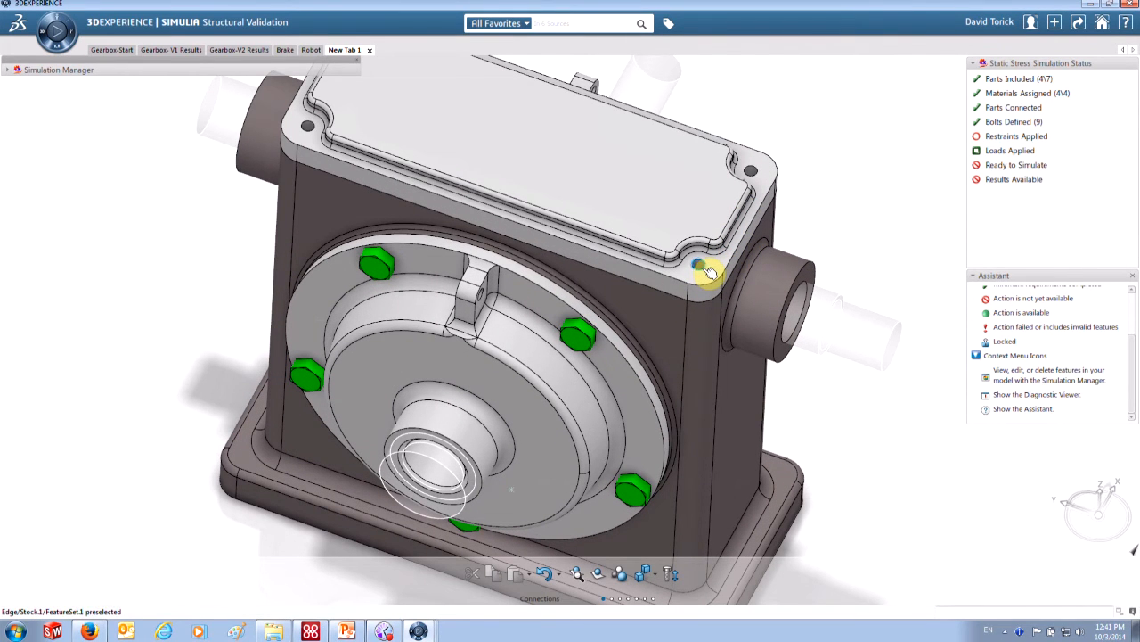
left_click(704, 267)
mouse_move(777, 229)
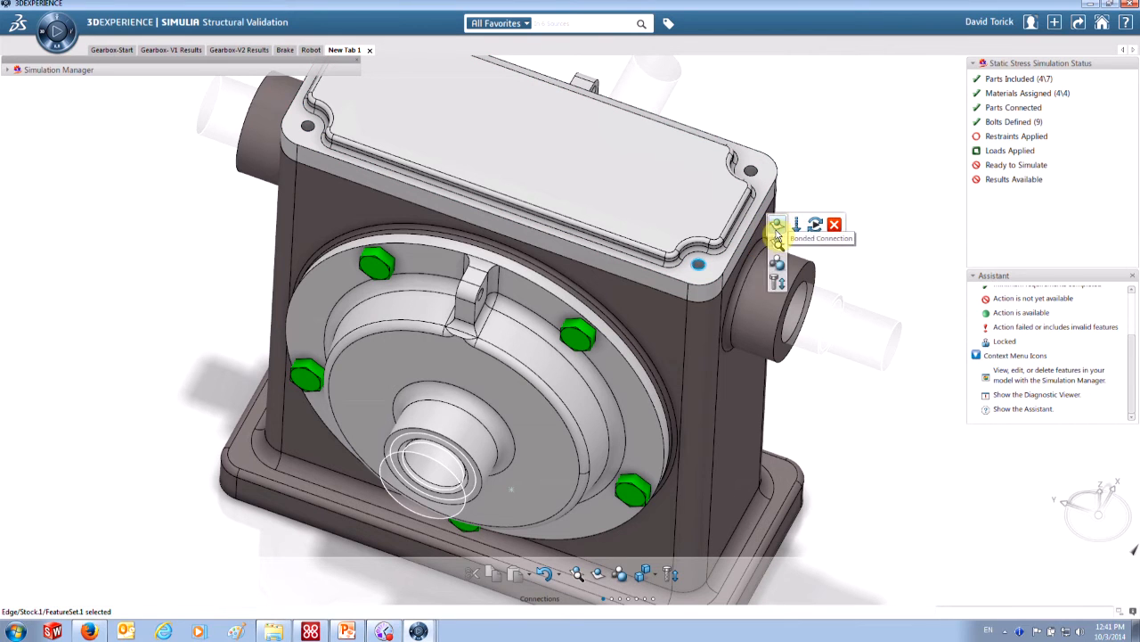
left_click(779, 281)
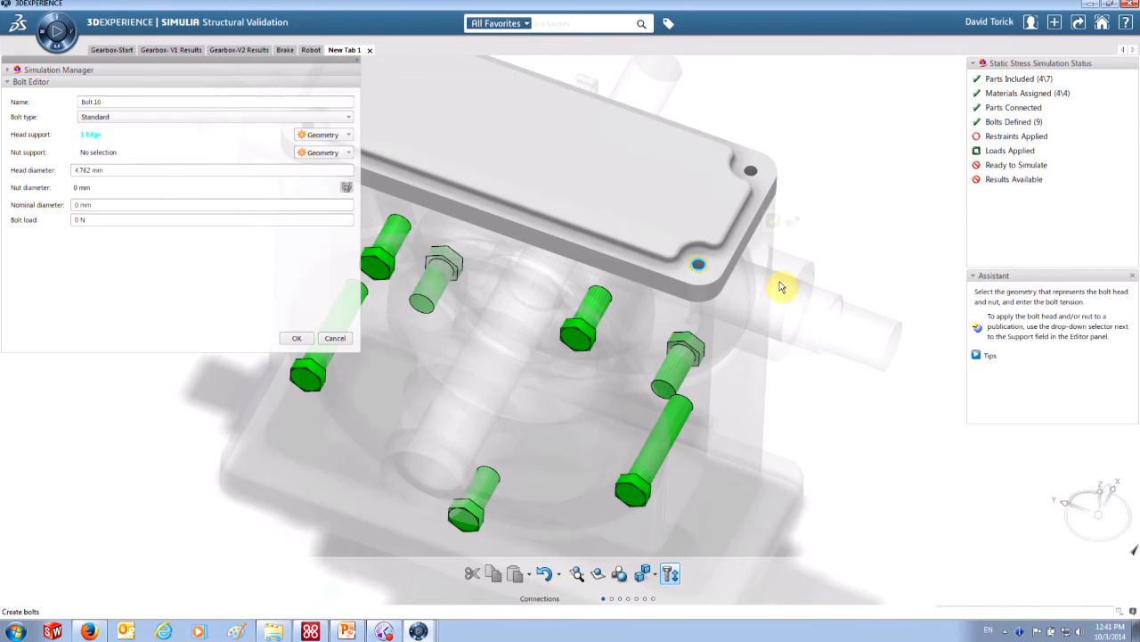
left_click(84, 153)
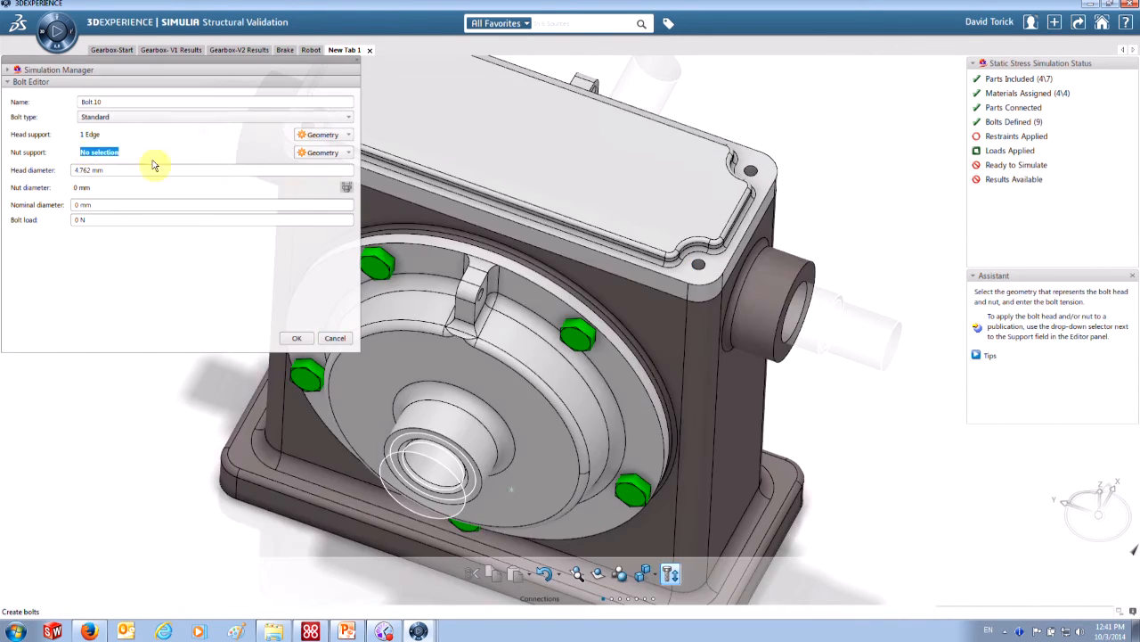
middle_click_drag(664, 239, 668, 259)
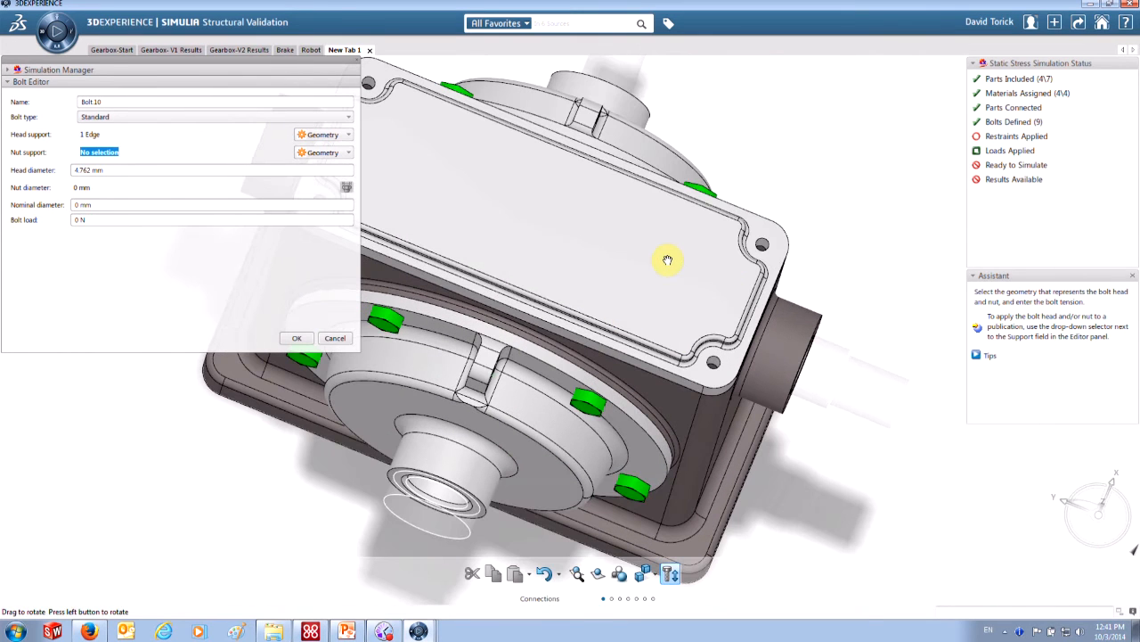
left_click(718, 383)
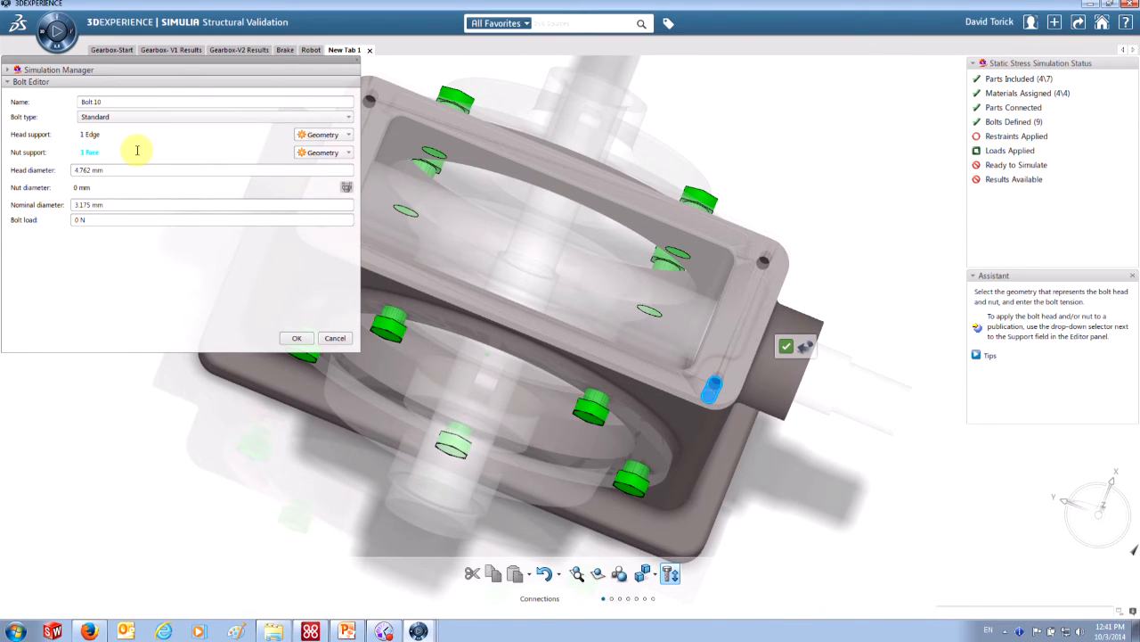
- Set the cover bolt's load to 100 N and confirm its definition
left_click(122, 219)
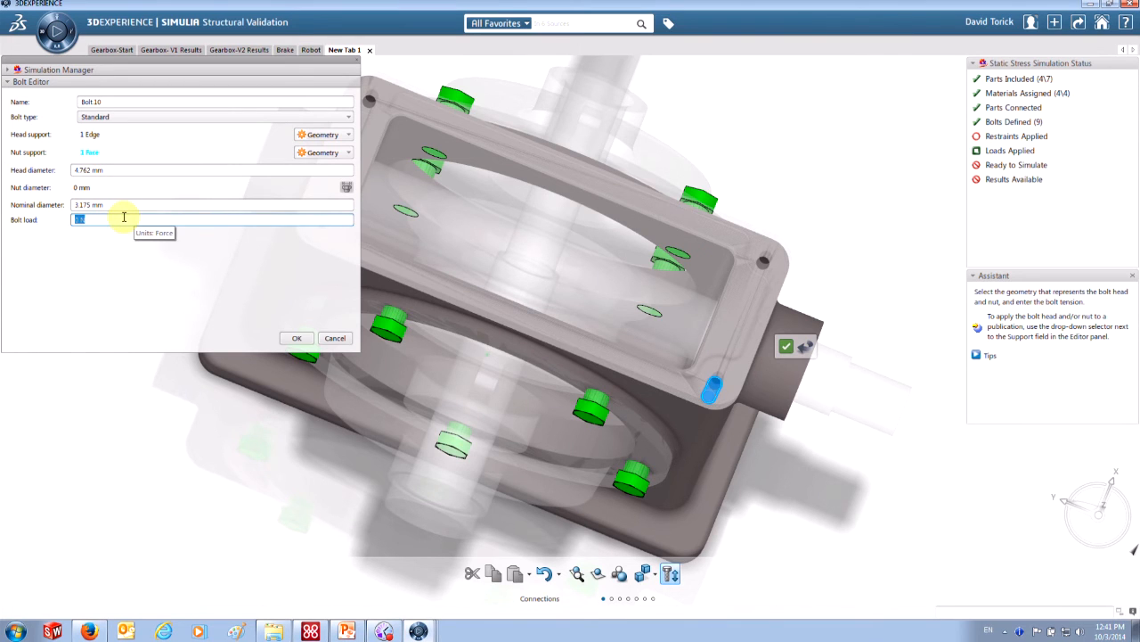
type("100")
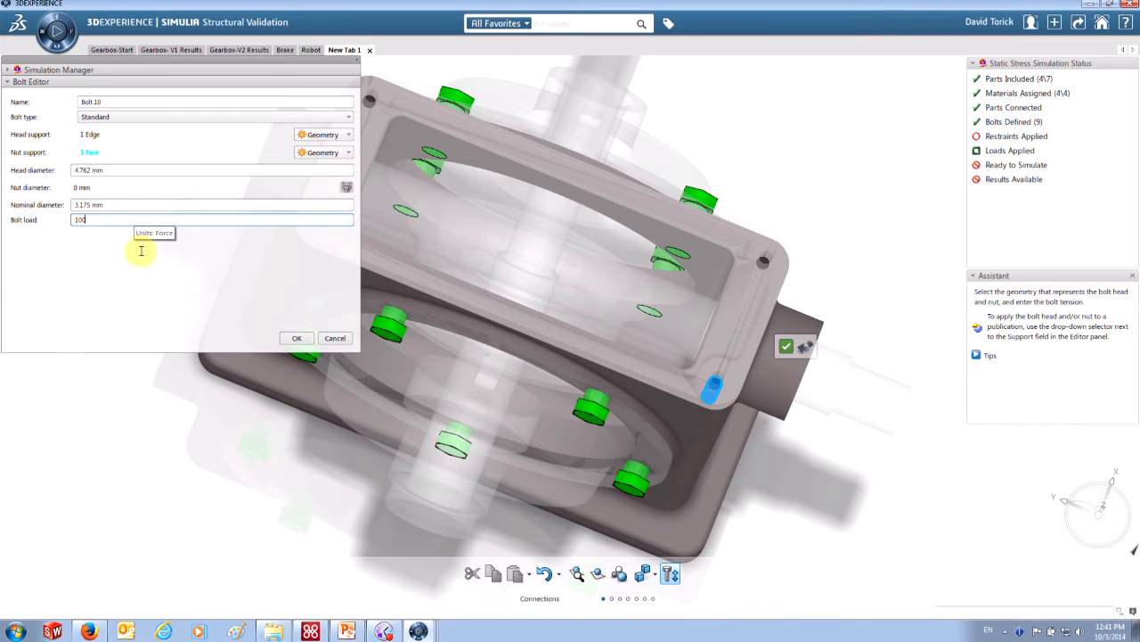
left_click(297, 338)
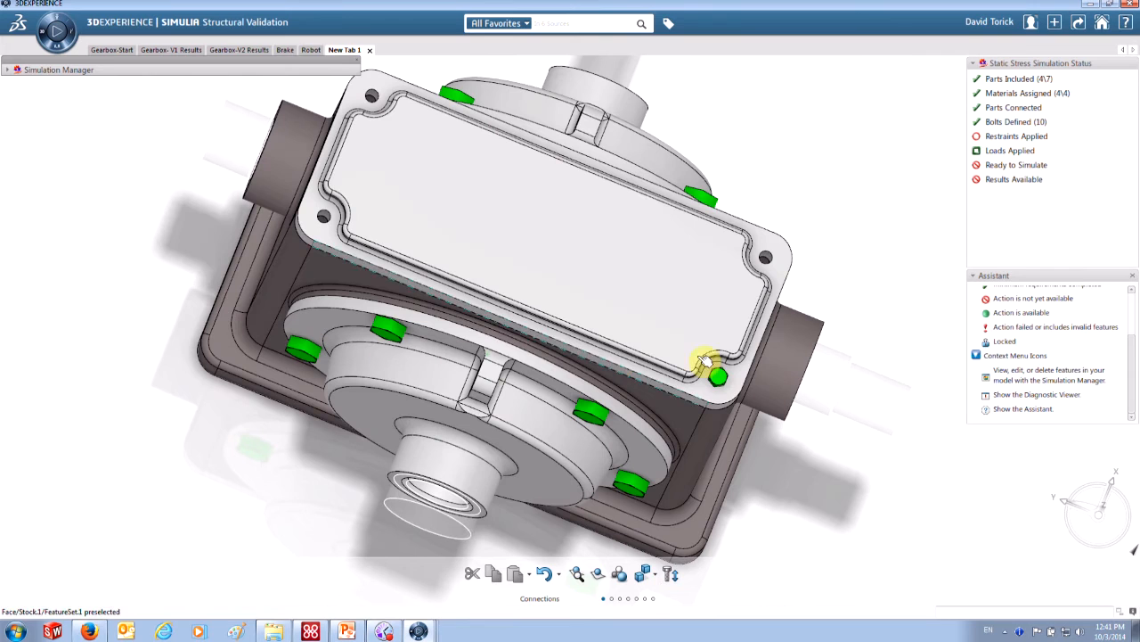
- Clone the cover's bolt by search onto the cover's three remaining corner holes
left_click(720, 379)
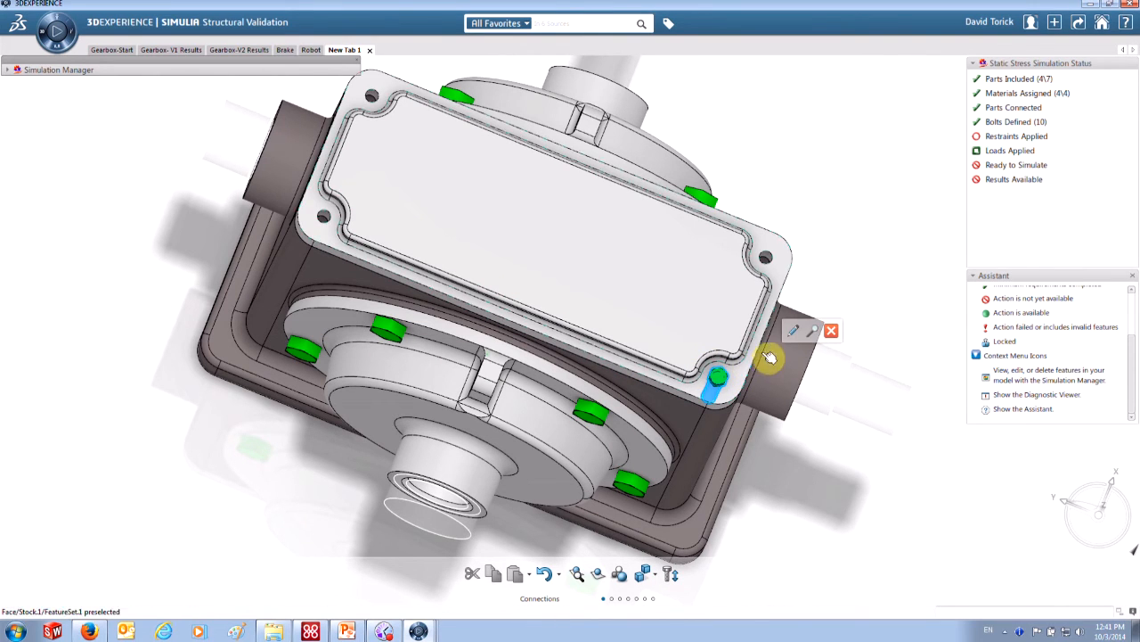
left_click(812, 333)
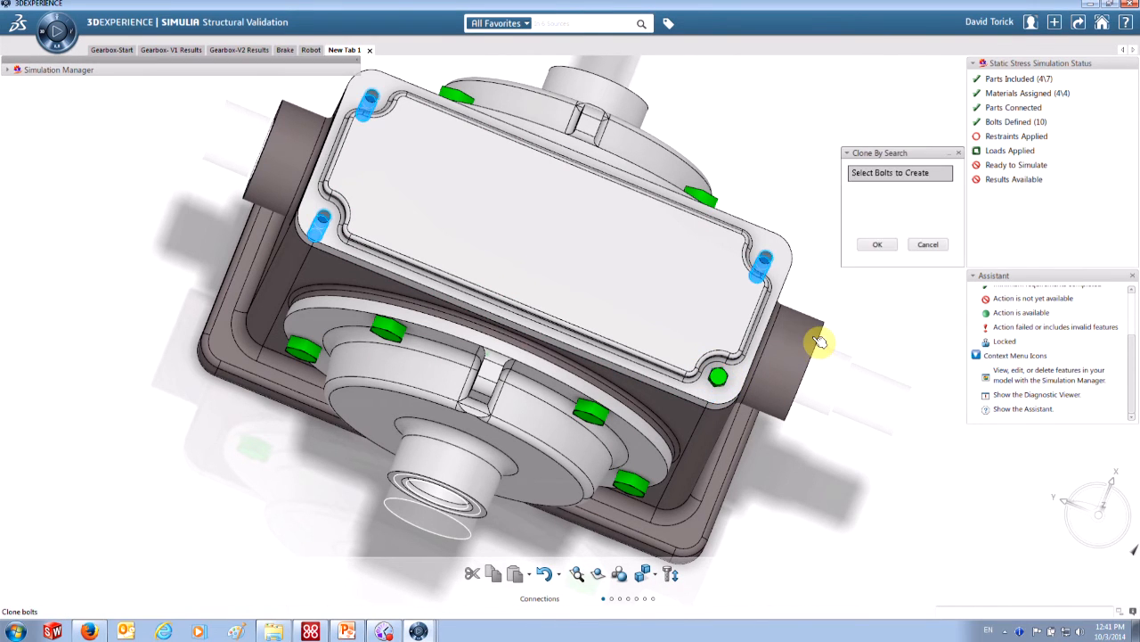
left_click(878, 244)
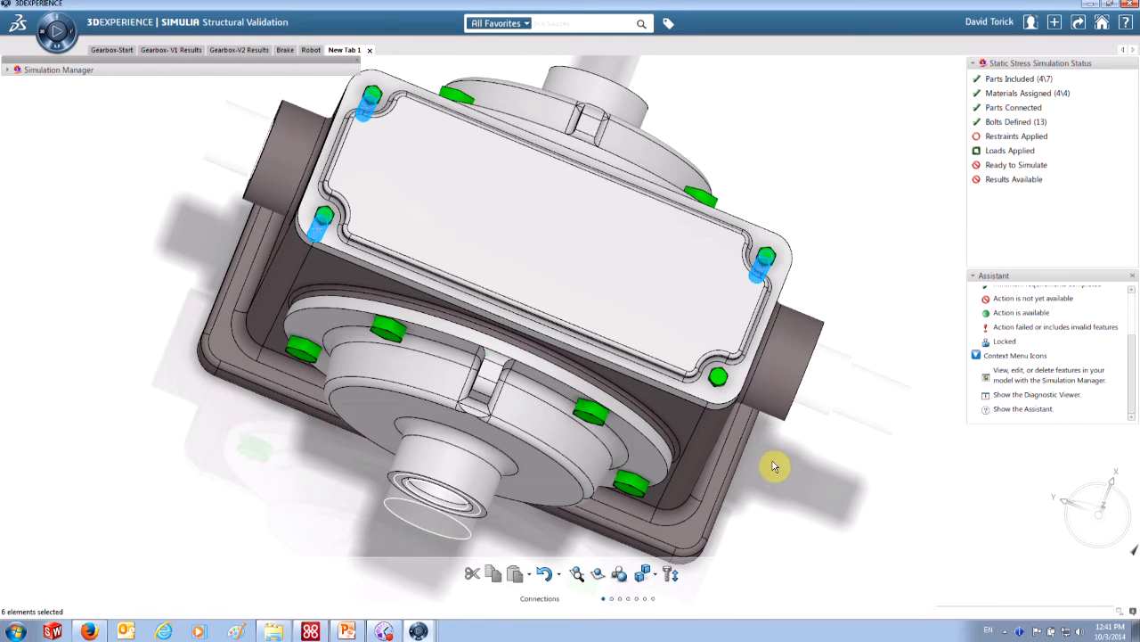
- Apply a clamp restraint to the underside face of the housing's base
middle_click_drag(747, 500, 731, 398)
scroll(731, 399, "down", 2)
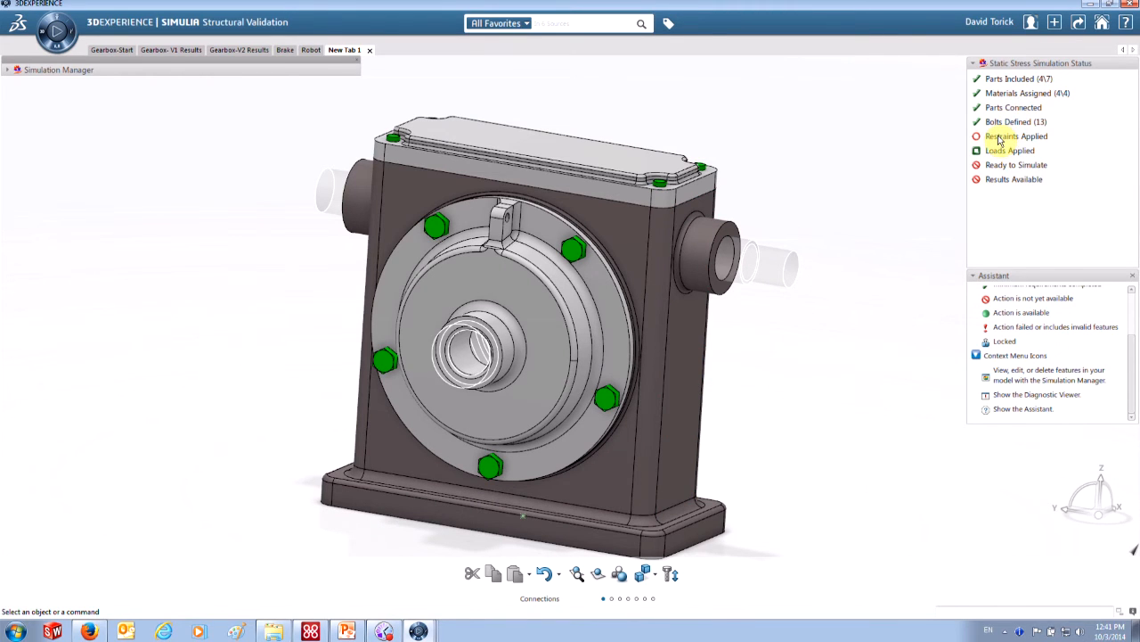
scroll(762, 490, "down", 3)
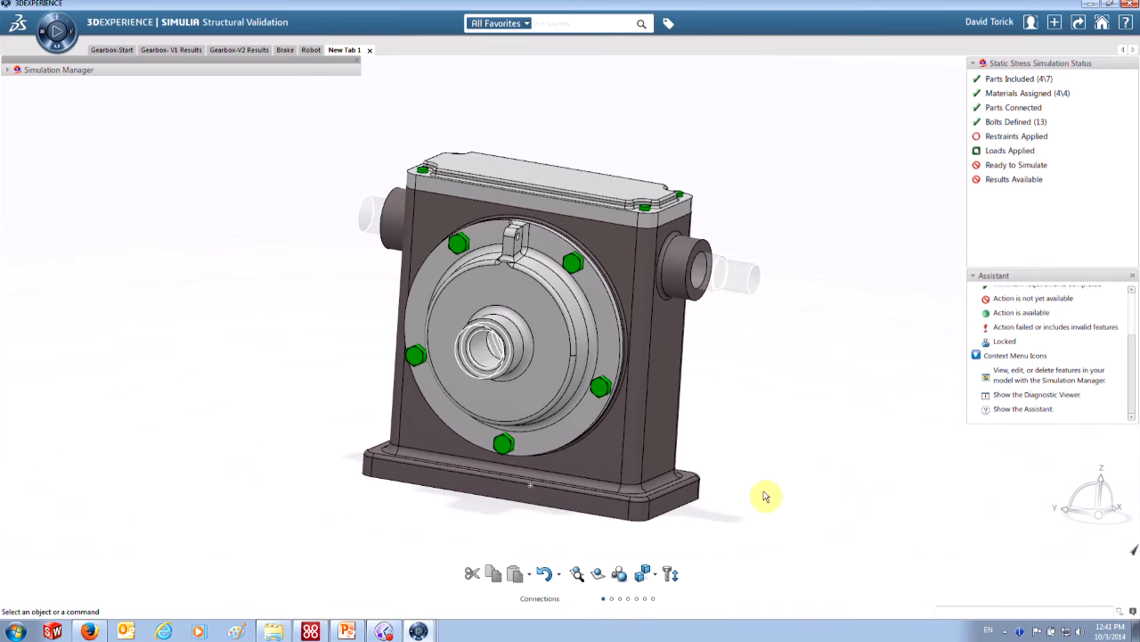
middle_click_drag(703, 506, 693, 462)
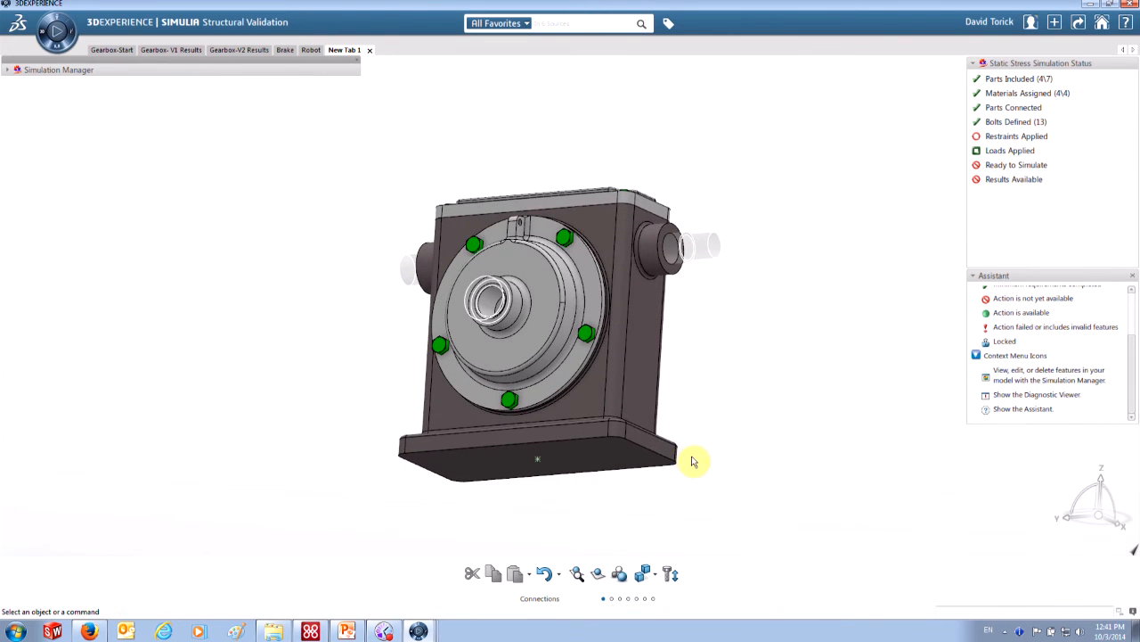
left_click(597, 460)
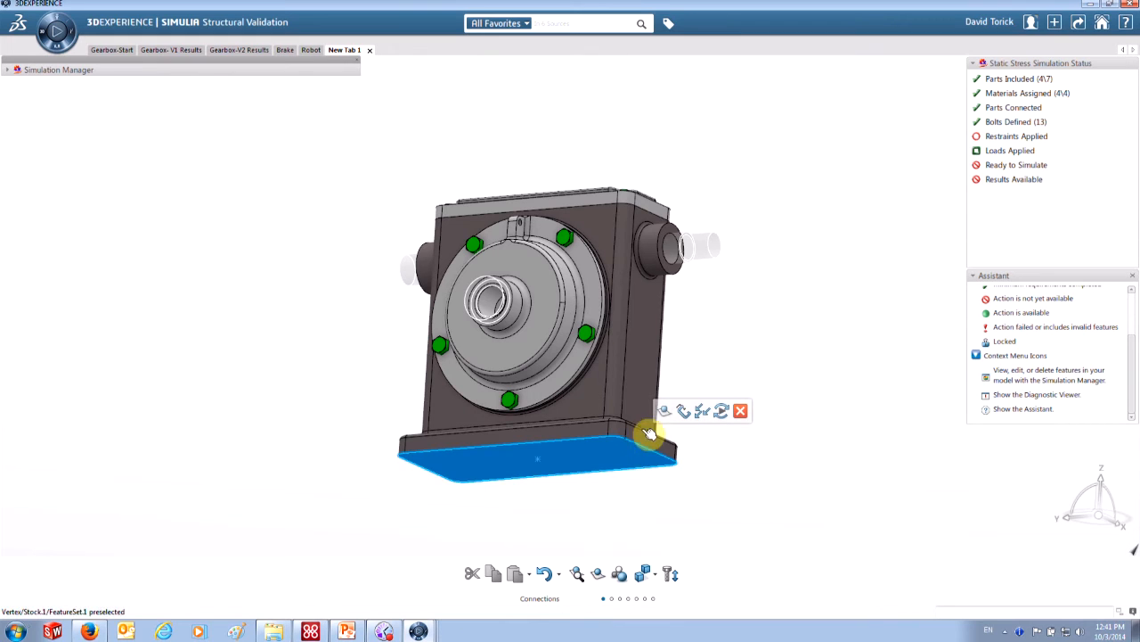
mouse_move(683, 413)
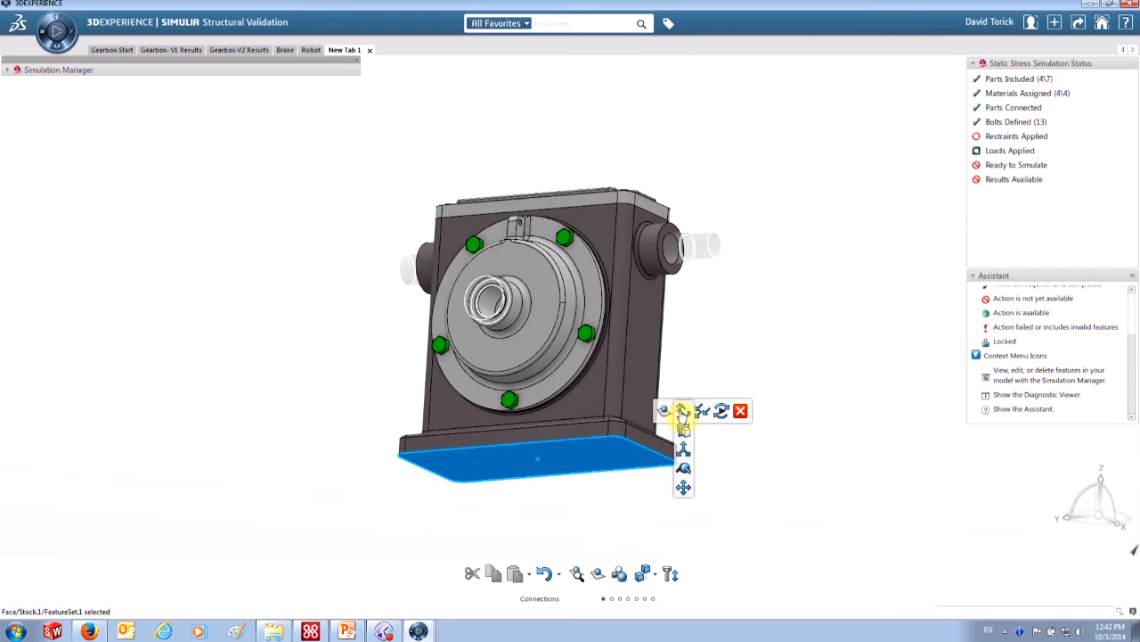
left_click(621, 599)
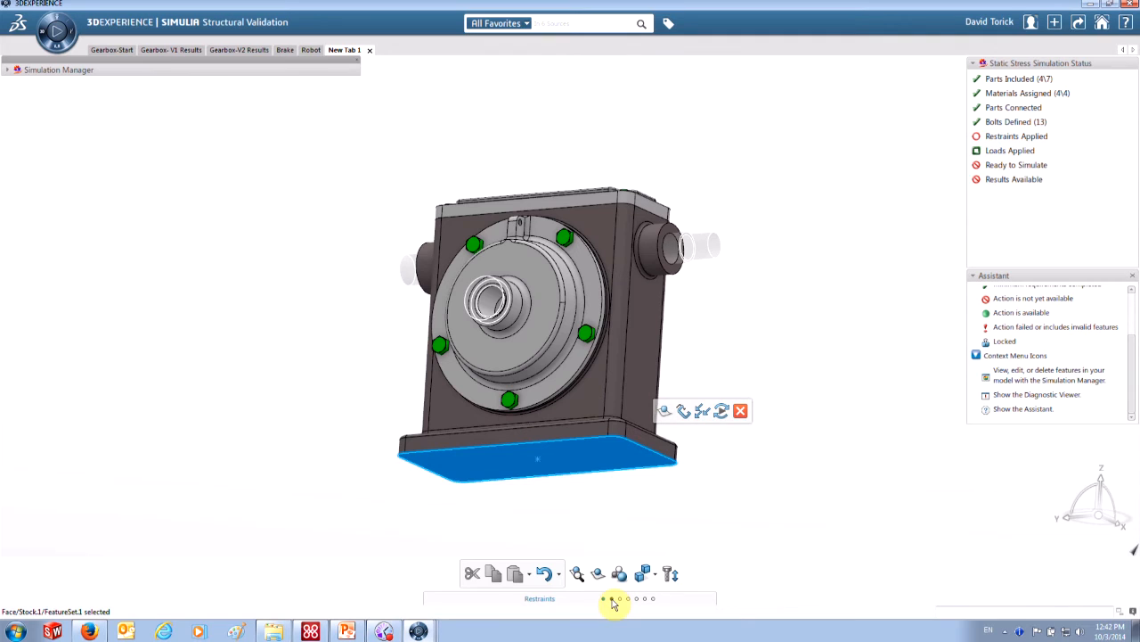
left_click(611, 599)
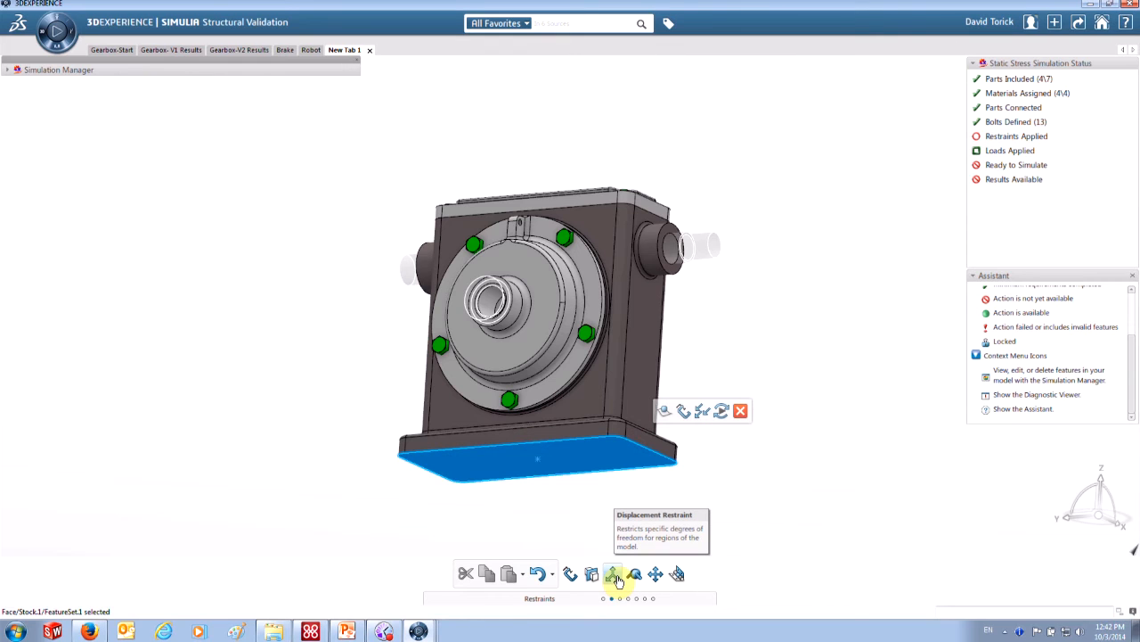
left_click(668, 266)
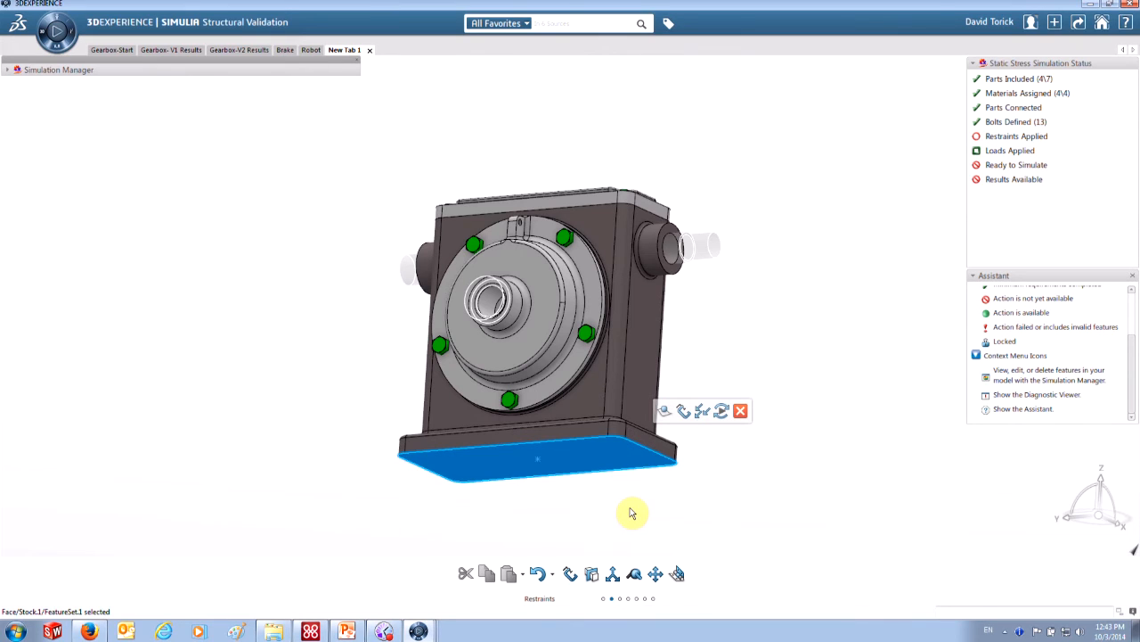
mouse_move(682, 413)
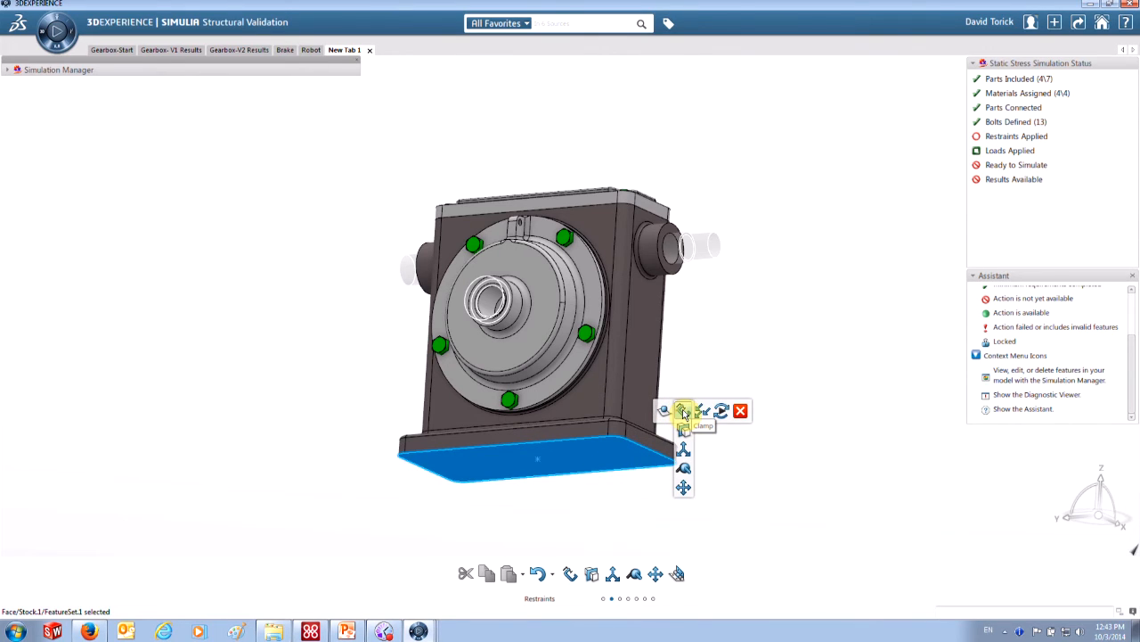
left_click(682, 413)
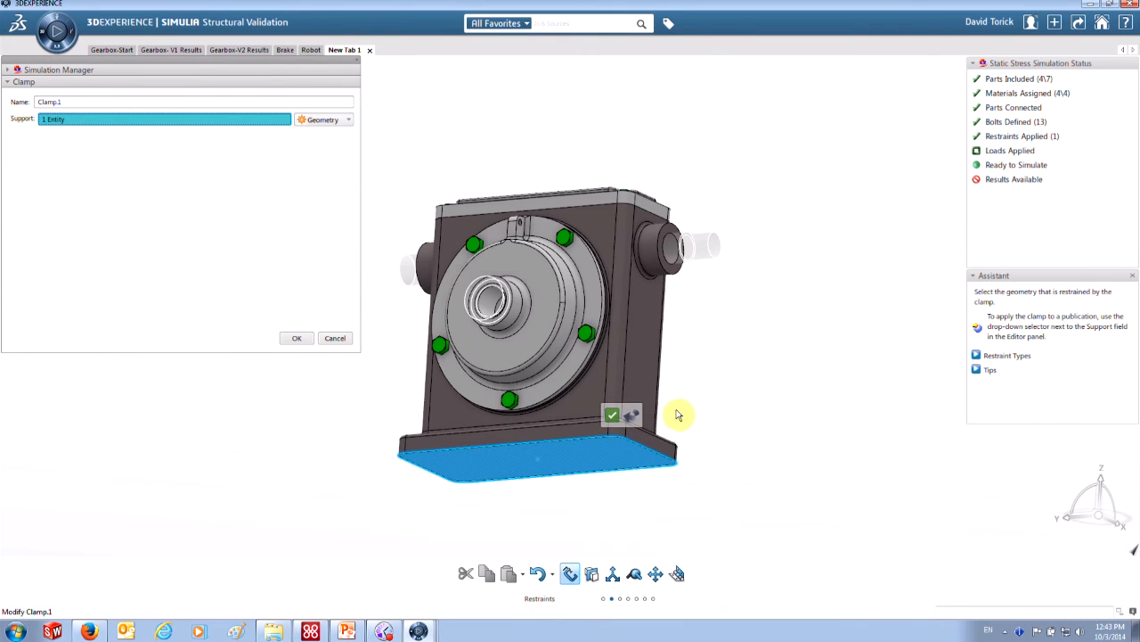
left_click(611, 416)
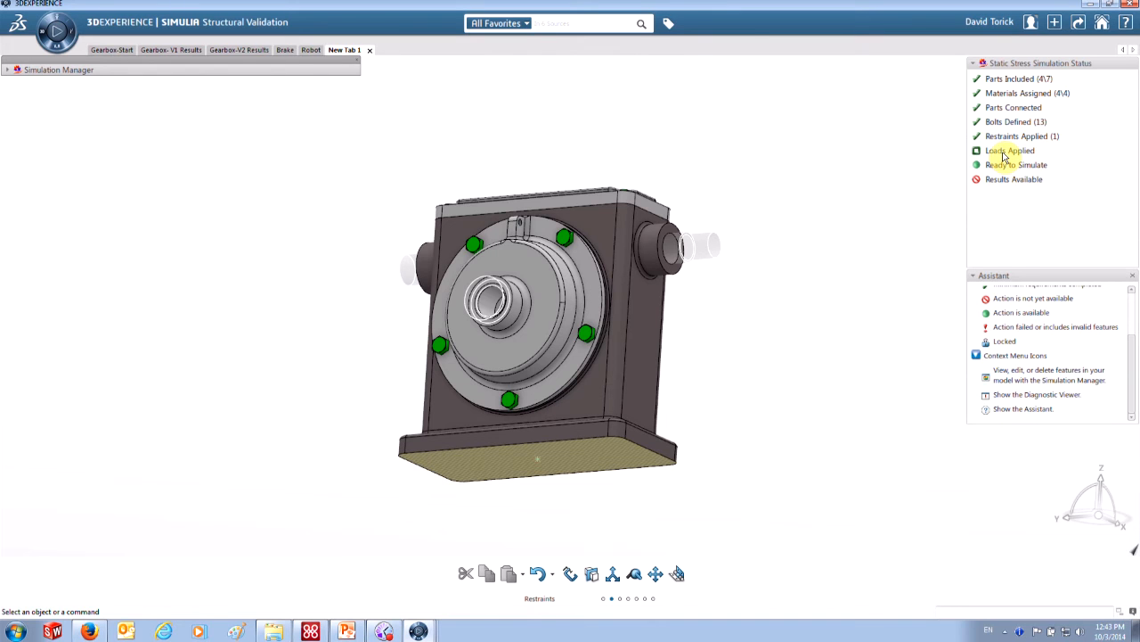
- Apply a bearing load with Force X of -100 N to the inner bore face of the housing's right-side shaft boss
middle_click_drag(760, 293, 730, 342)
left_click(657, 307)
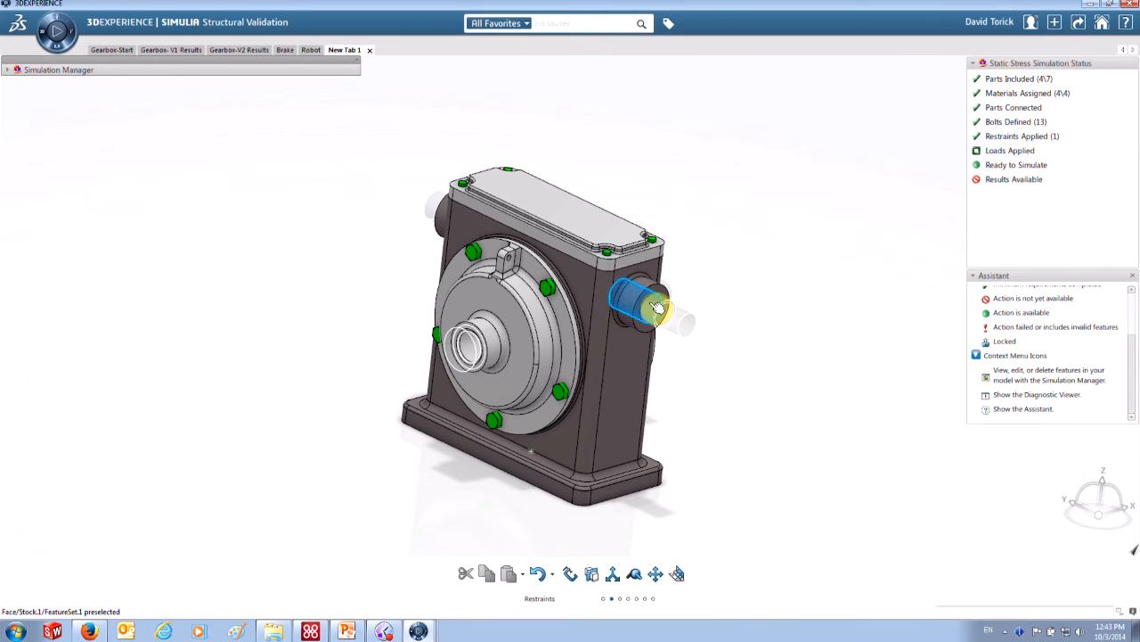
mouse_move(753, 261)
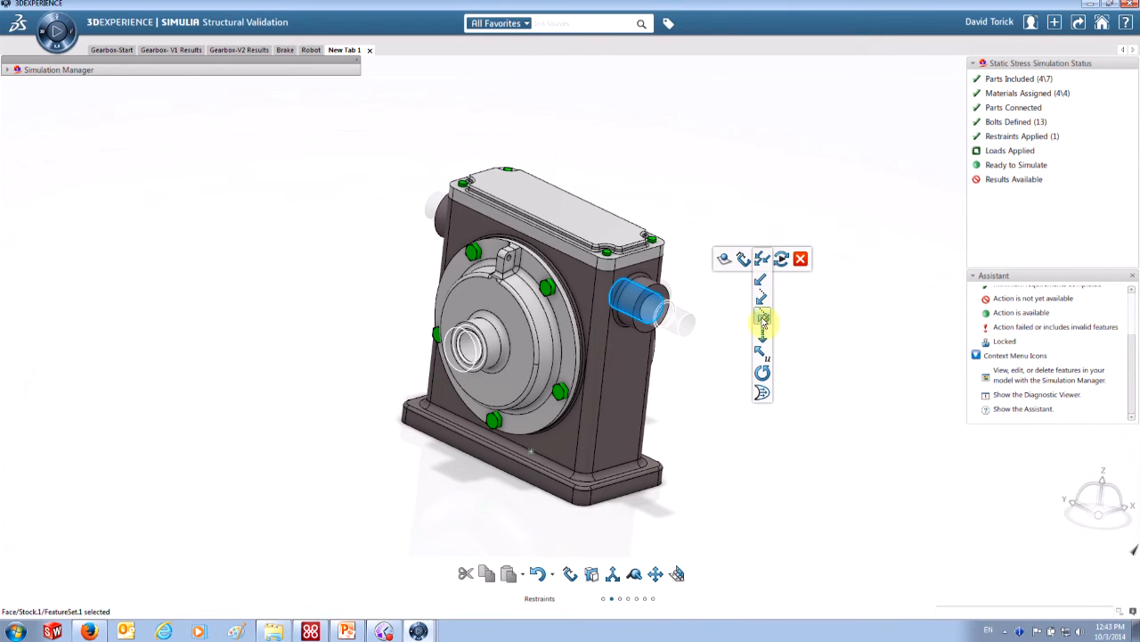
left_click(762, 393)
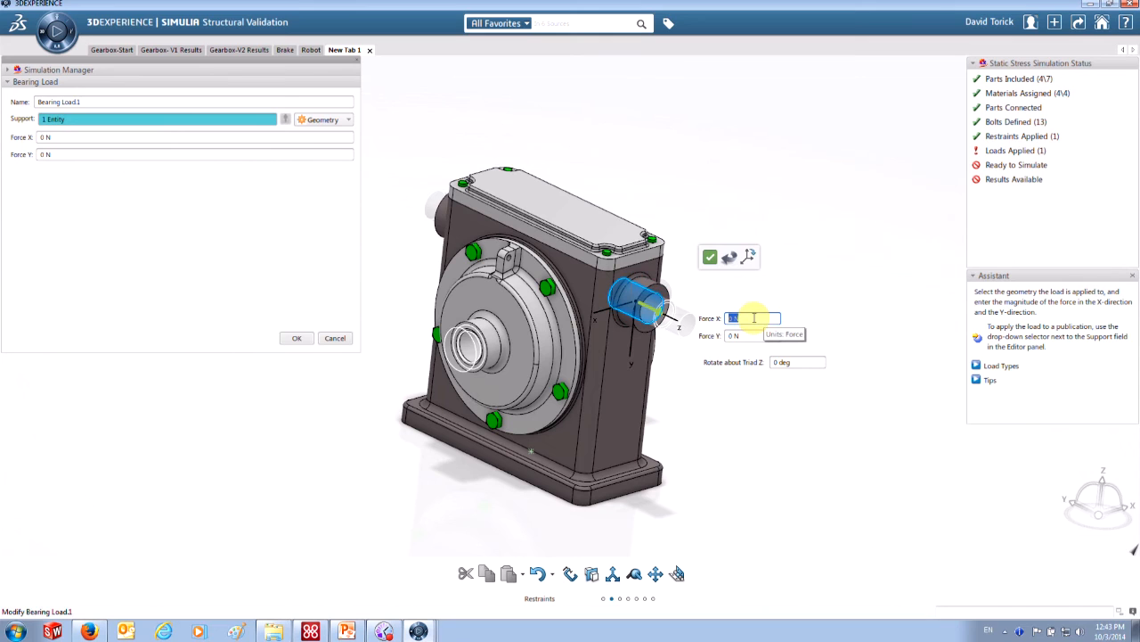
type("-100")
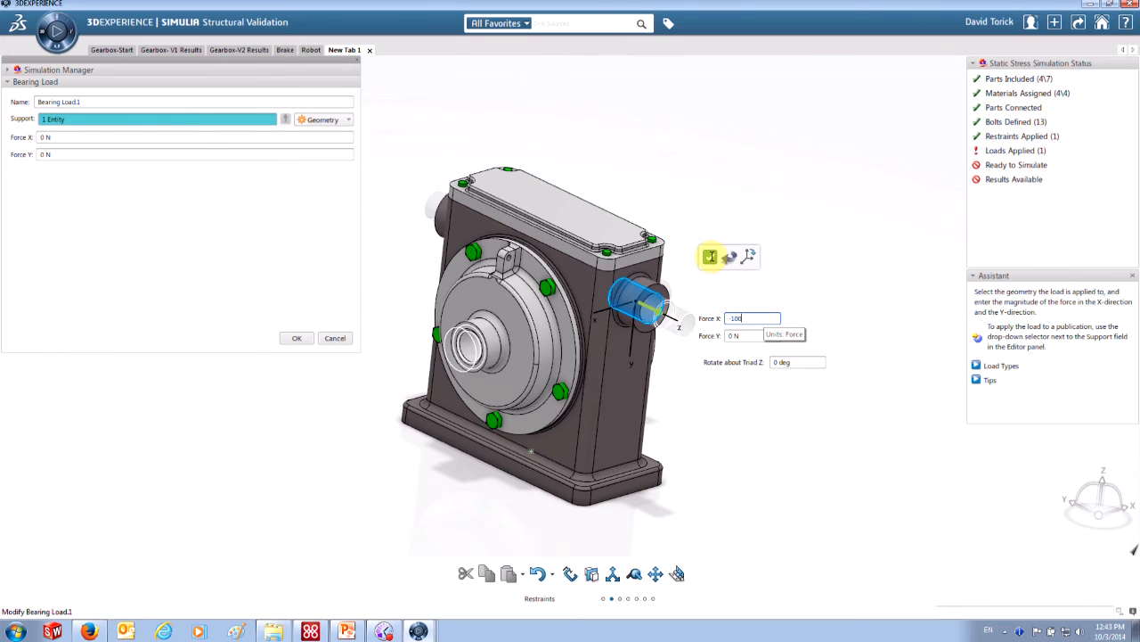
left_click(710, 256)
mouse_move(711, 257)
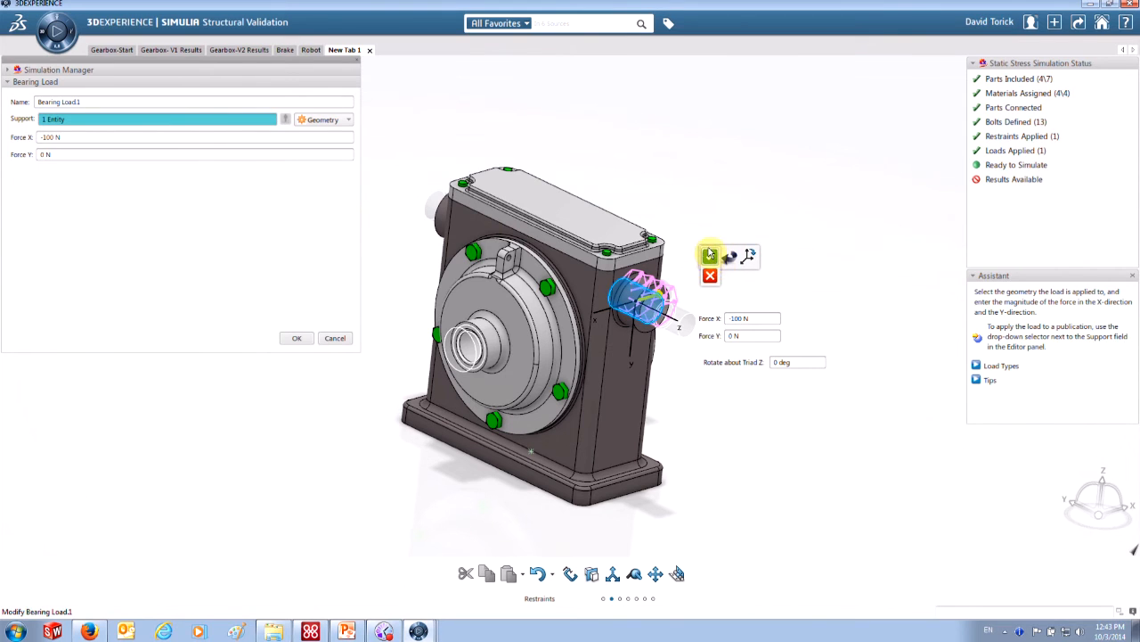
left_click(711, 258)
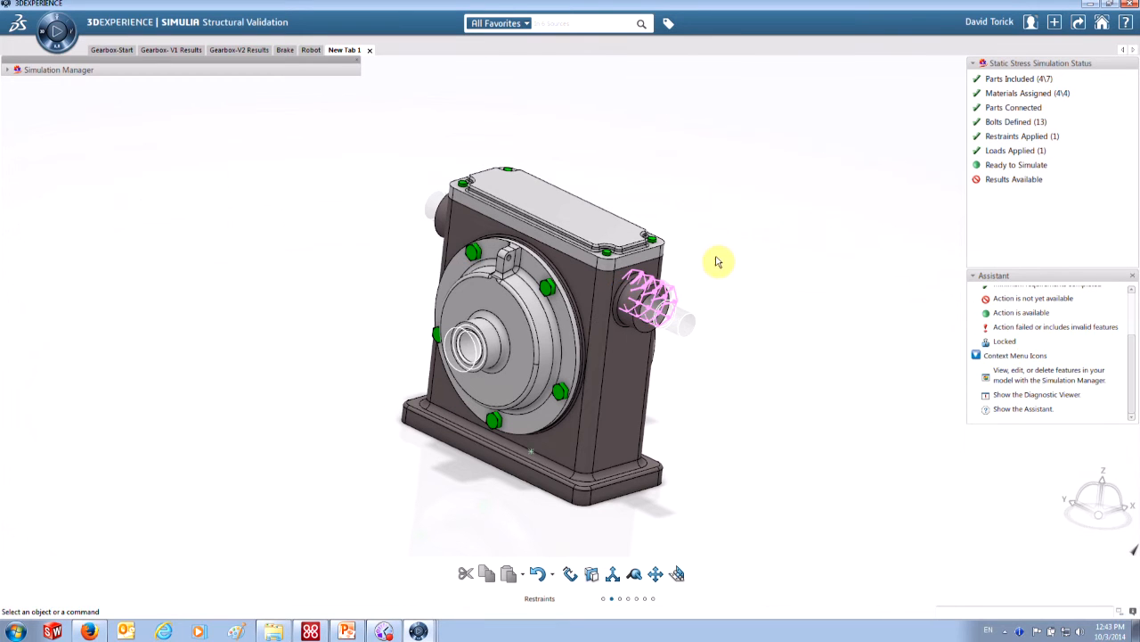
- Apply a bearing load with Force X of -100 N to the inner bore face of the housing's opposite shaft boss
middle_click_drag(387, 285, 641, 383)
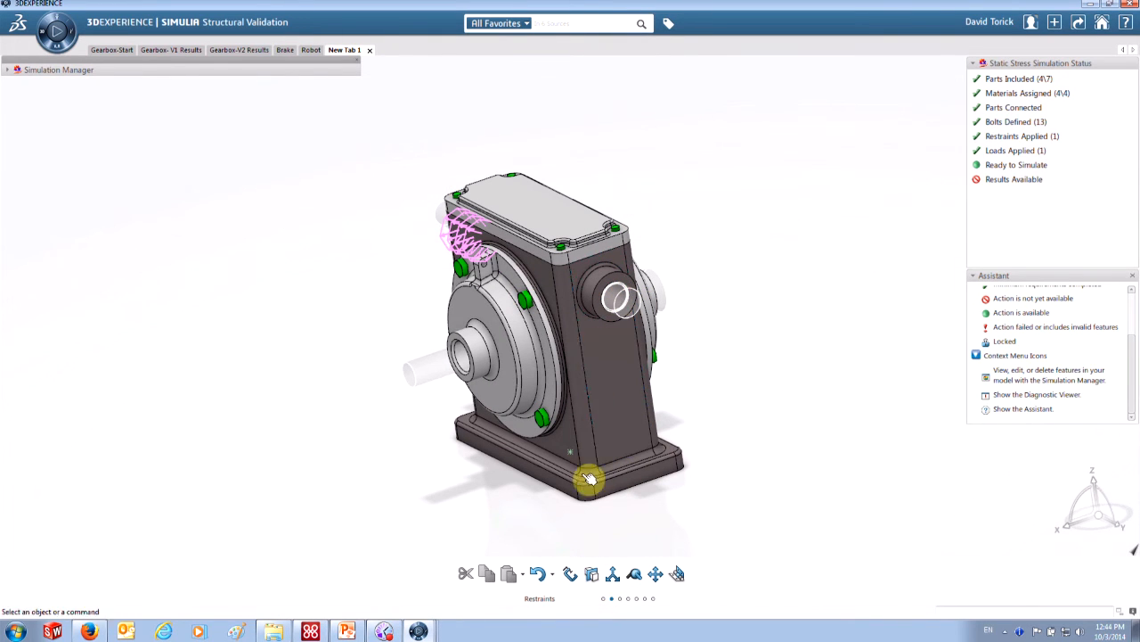
left_click(610, 600)
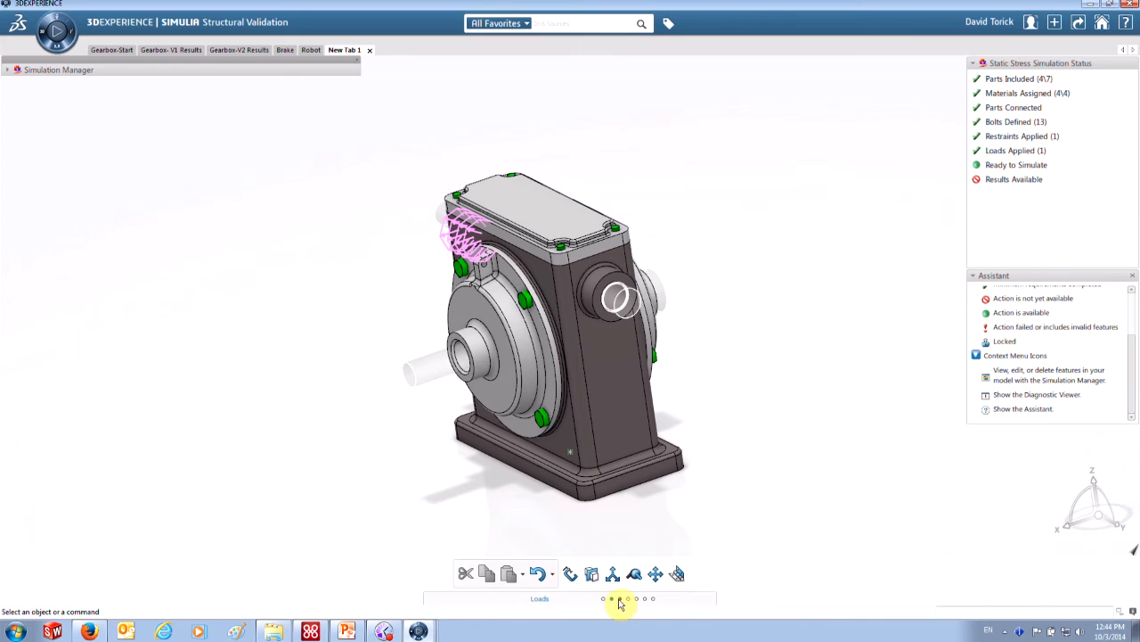
left_click(620, 599)
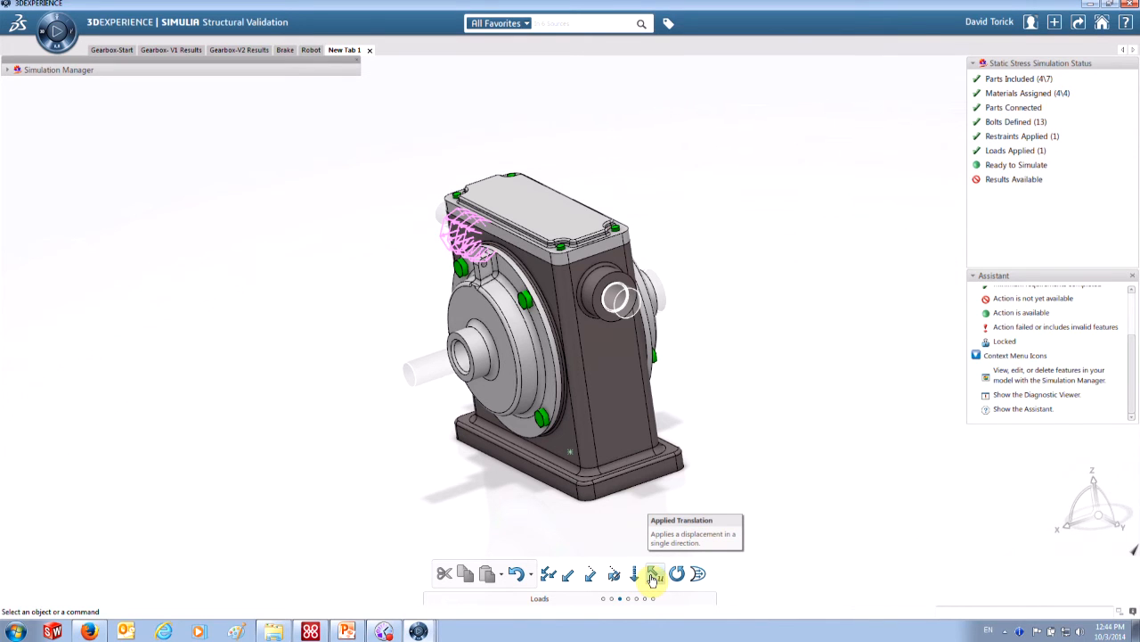
left_click(699, 576)
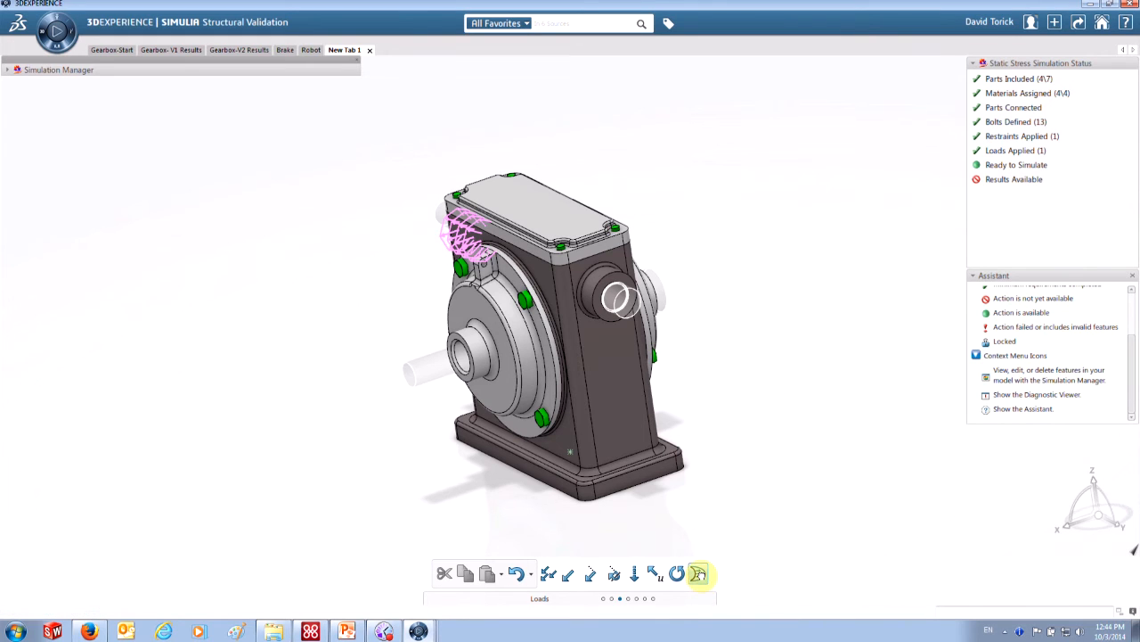
left_click(621, 299)
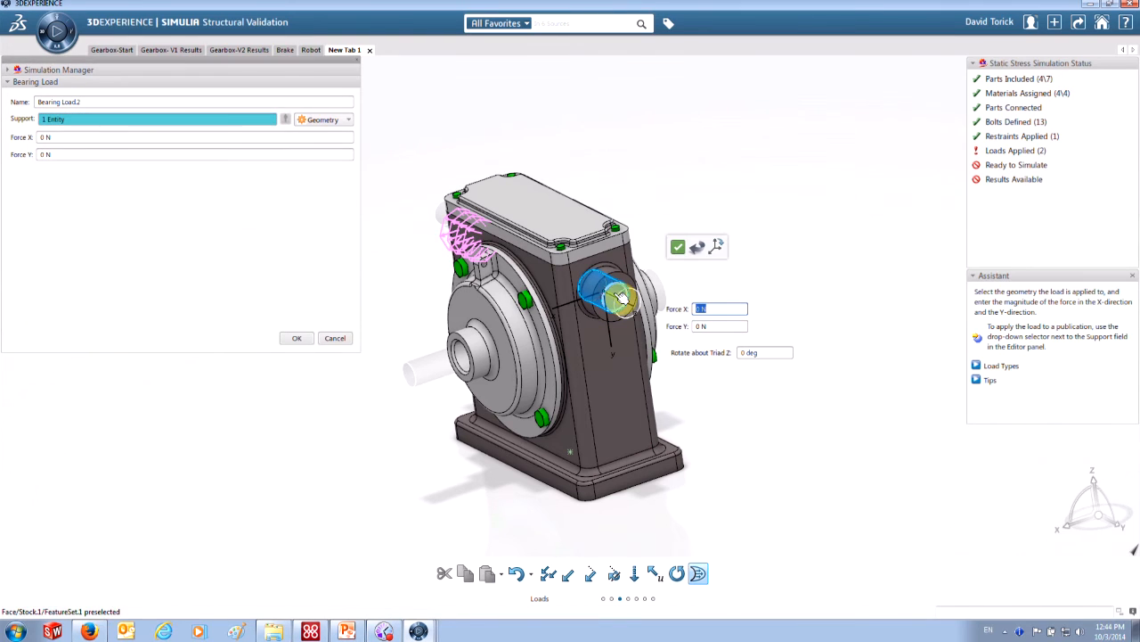
type("-10")
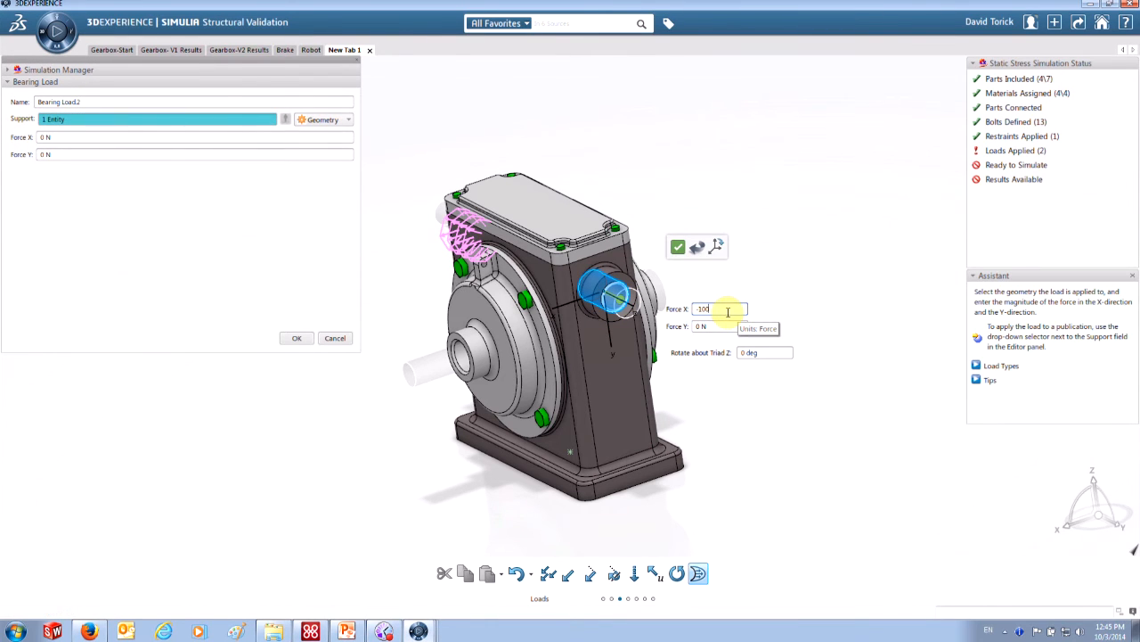
left_click(681, 249)
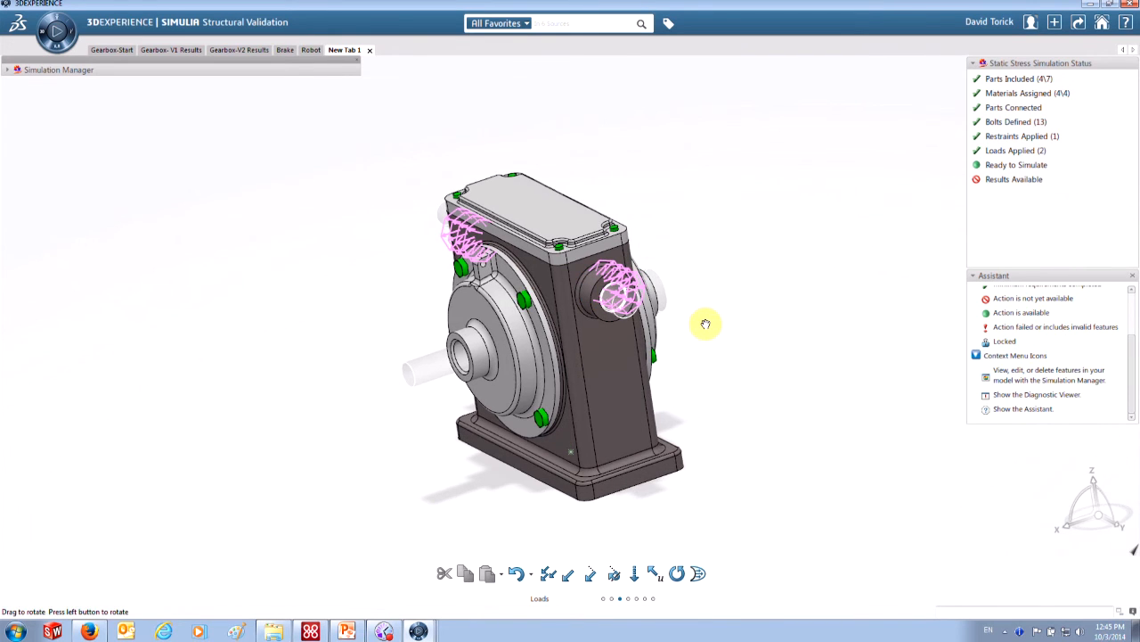
scroll(657, 338, "up", 5)
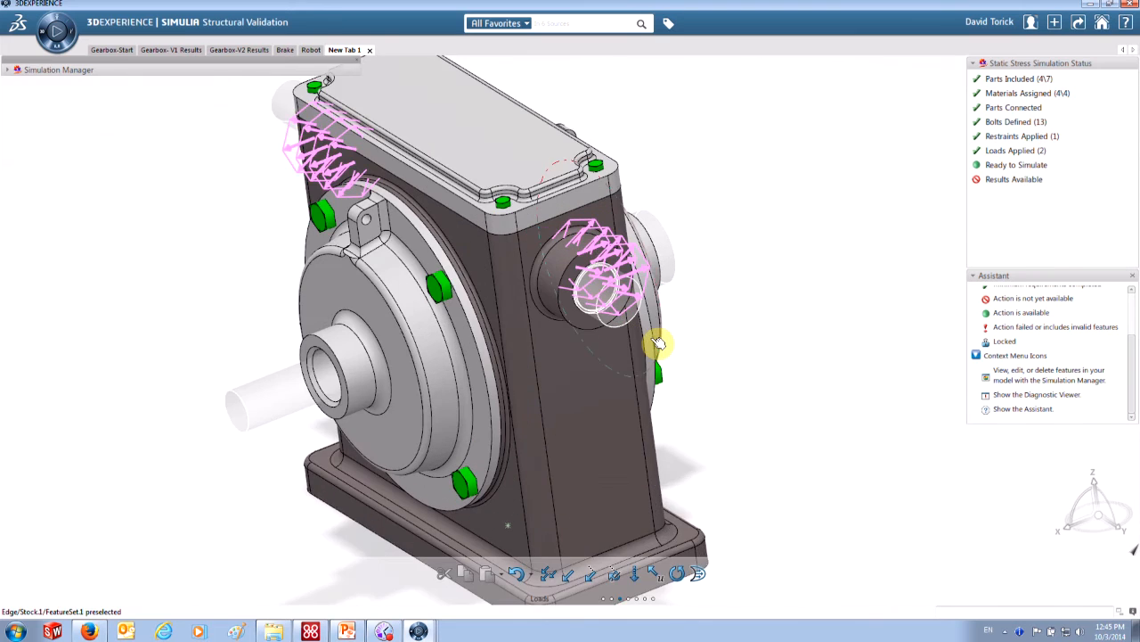
scroll(626, 337, "up", 4)
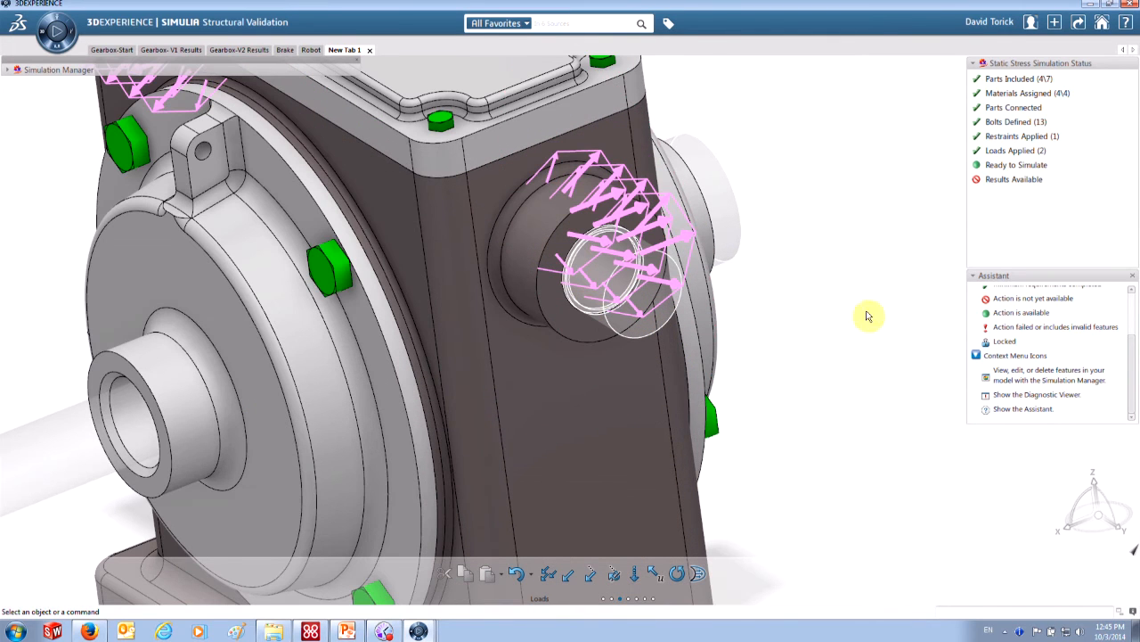
left_click(593, 333)
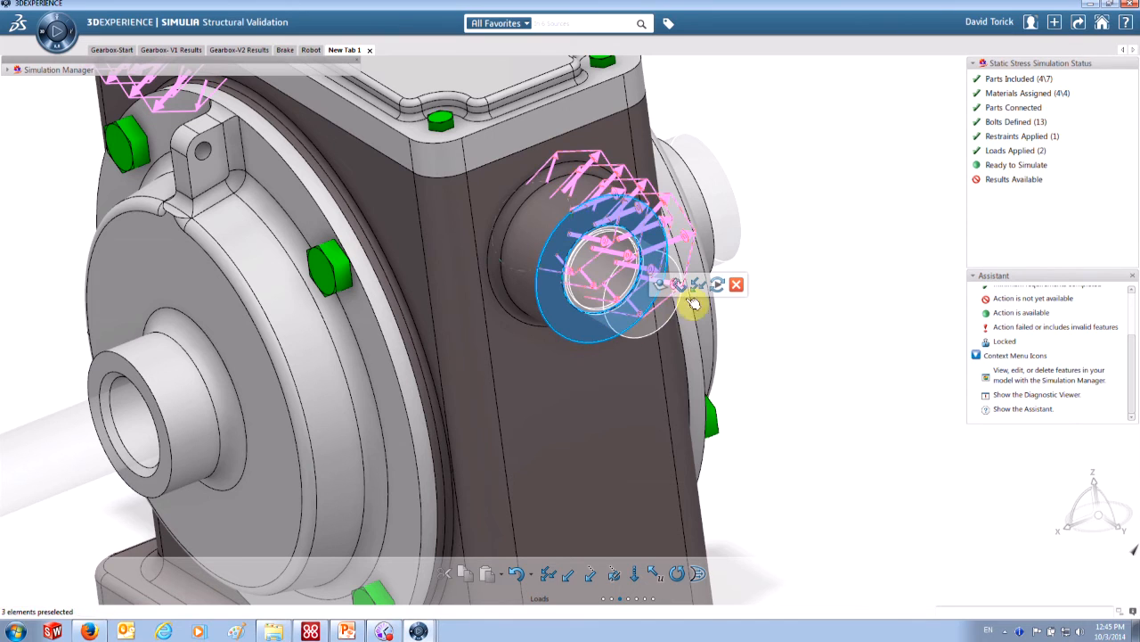
mouse_move(699, 287)
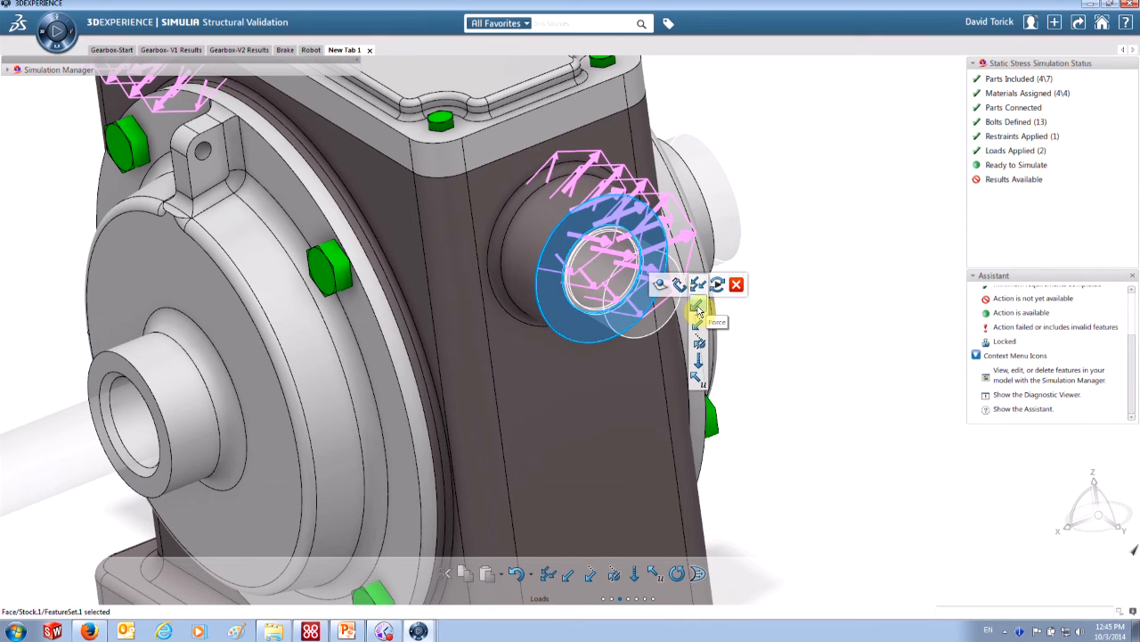
left_click(698, 310)
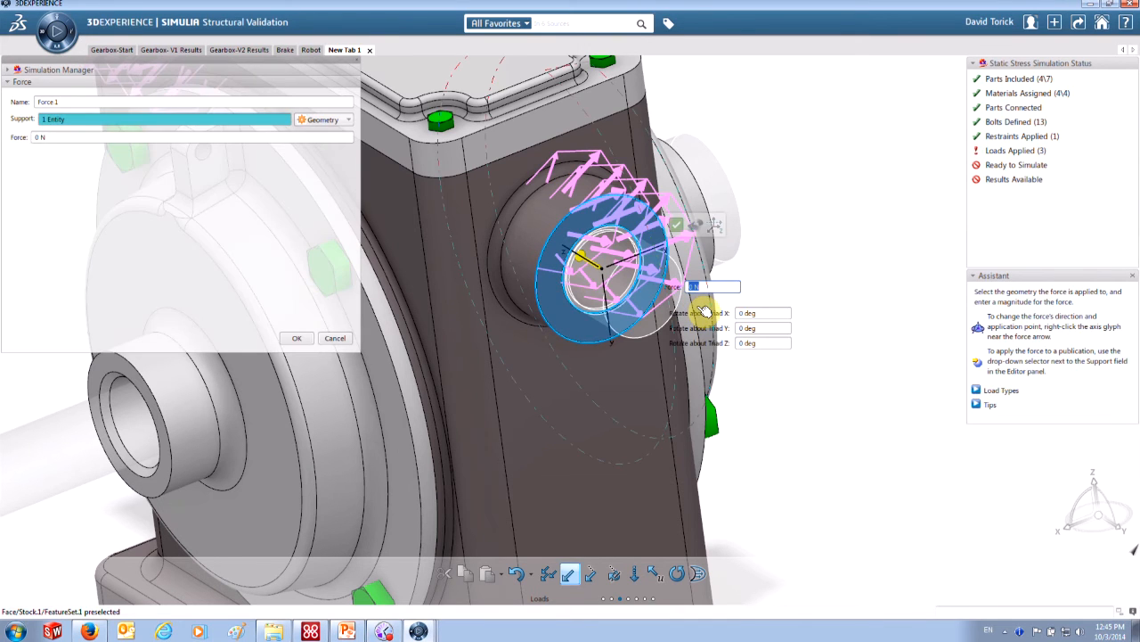
mouse_move(713, 230)
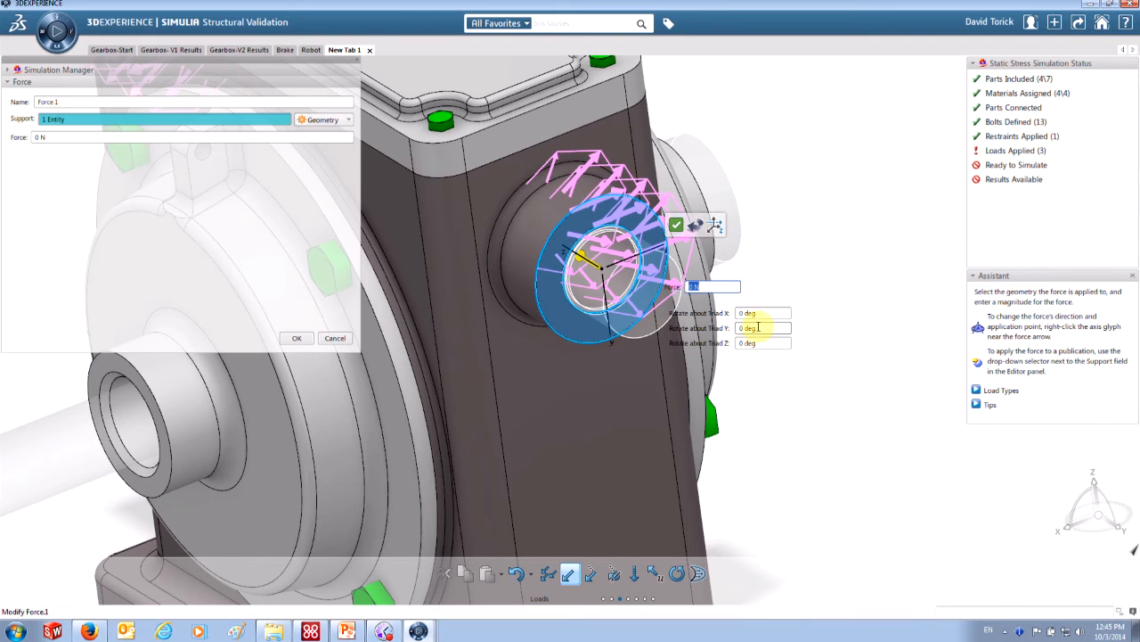
left_click(717, 227)
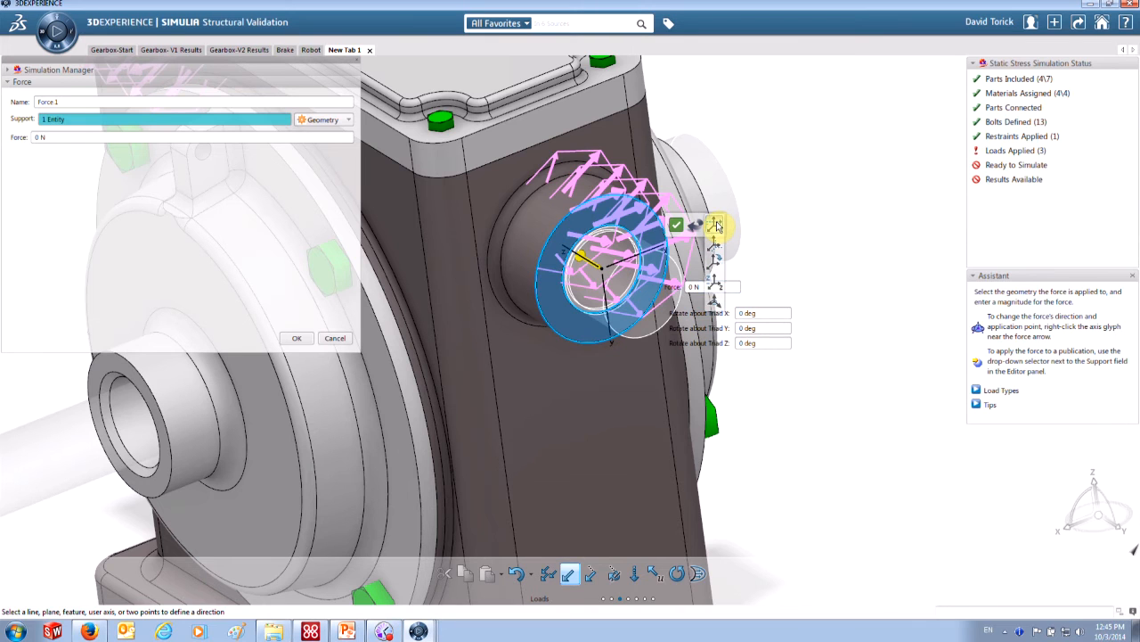
mouse_move(716, 237)
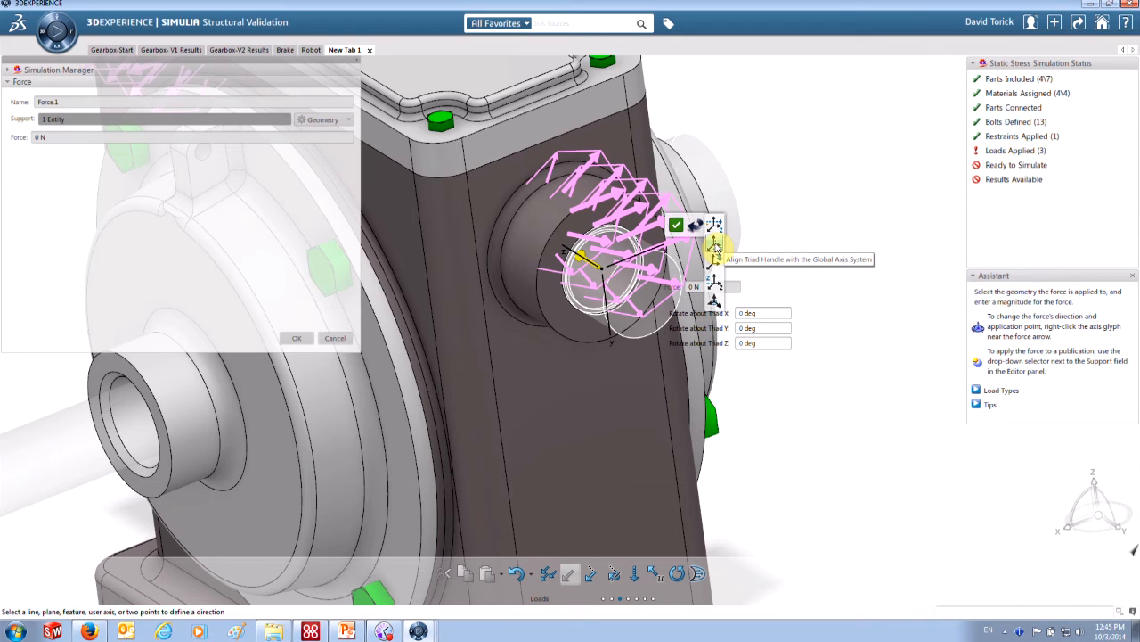
left_click(718, 305)
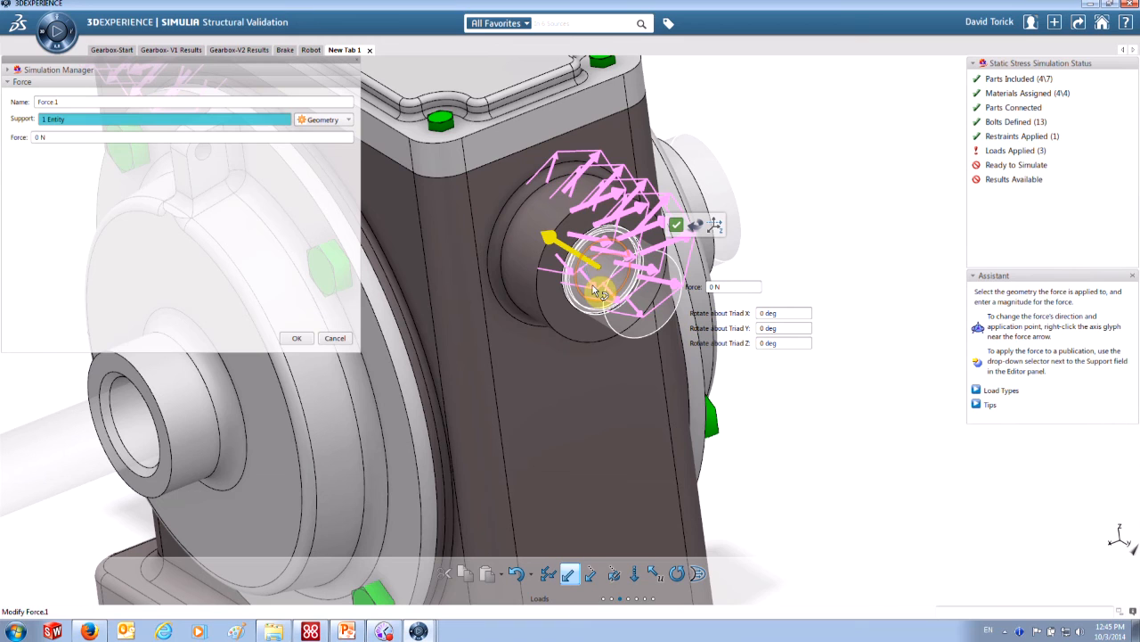
left_click_drag(599, 289, 523, 332)
middle_click_drag(565, 410, 588, 394)
left_click(745, 203)
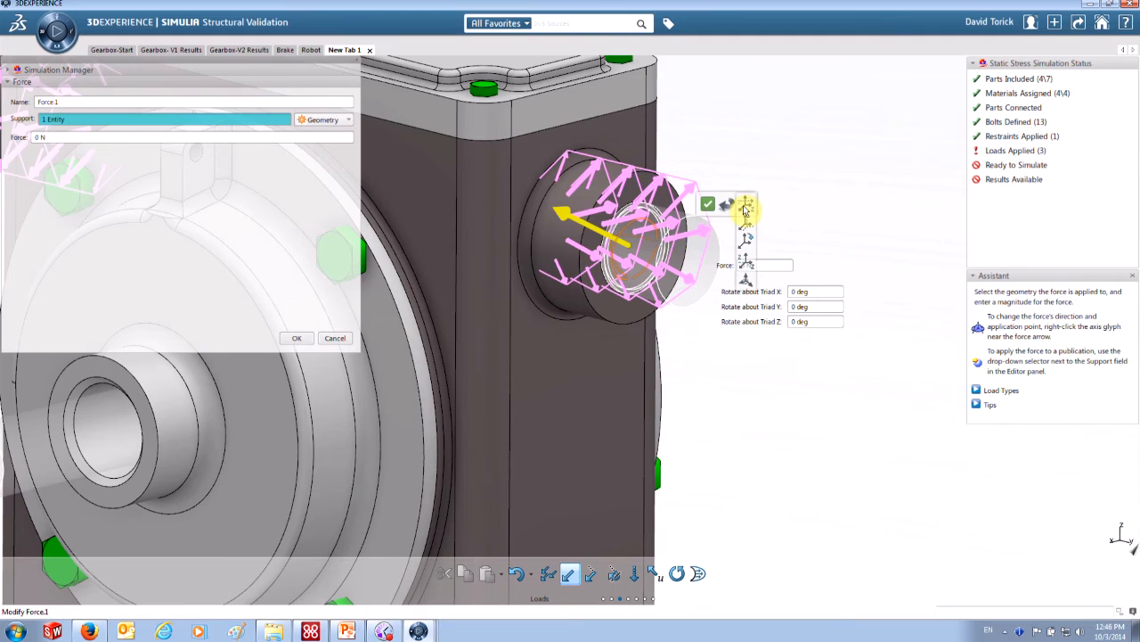
left_click(746, 207)
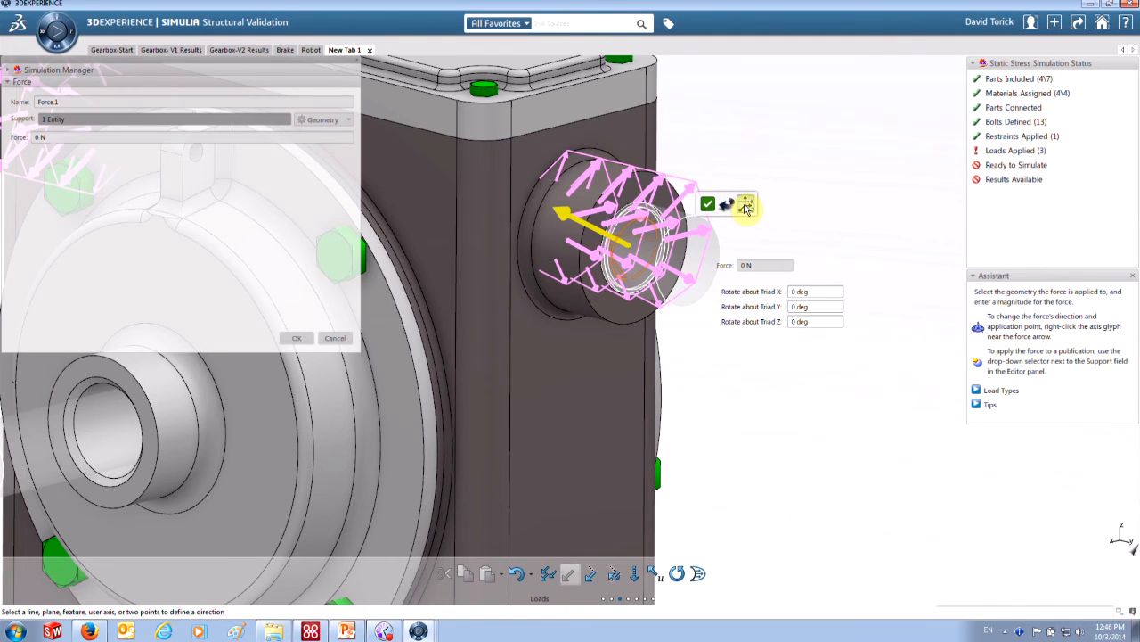
left_click(747, 213)
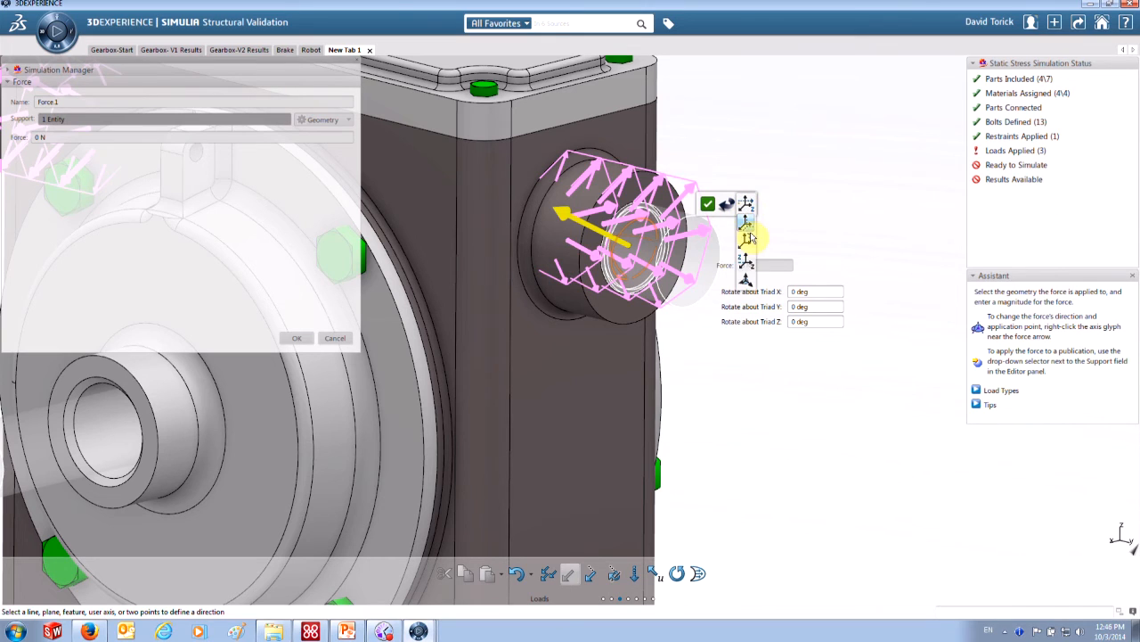
left_click(746, 241)
left_click(747, 205)
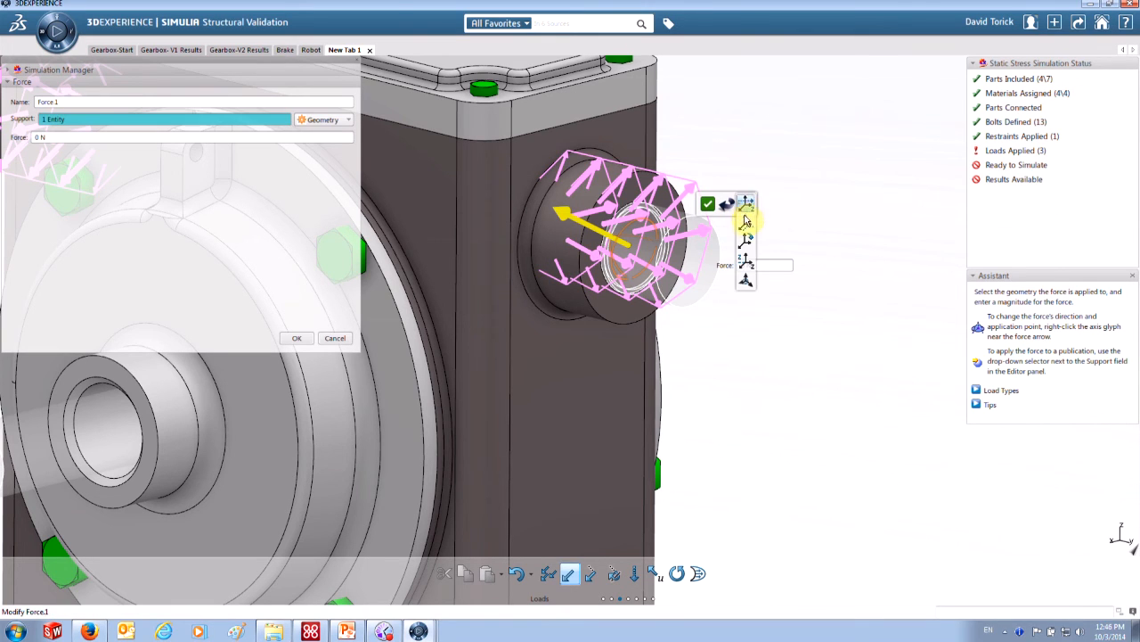
left_click(745, 220)
left_click(746, 209)
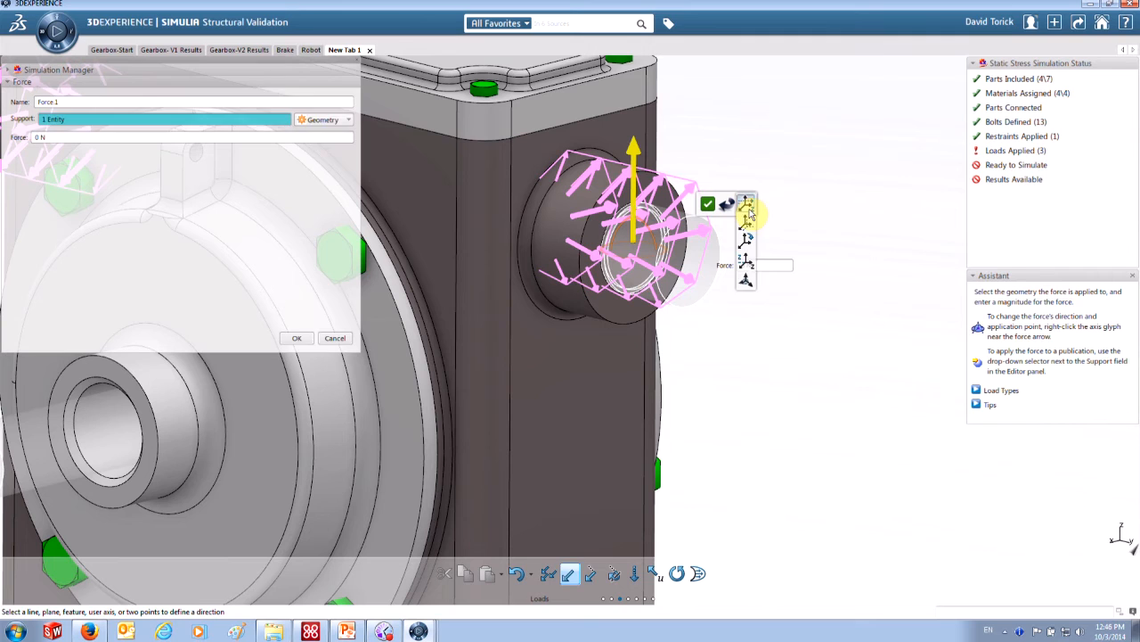
left_click(745, 257)
mouse_move(746, 206)
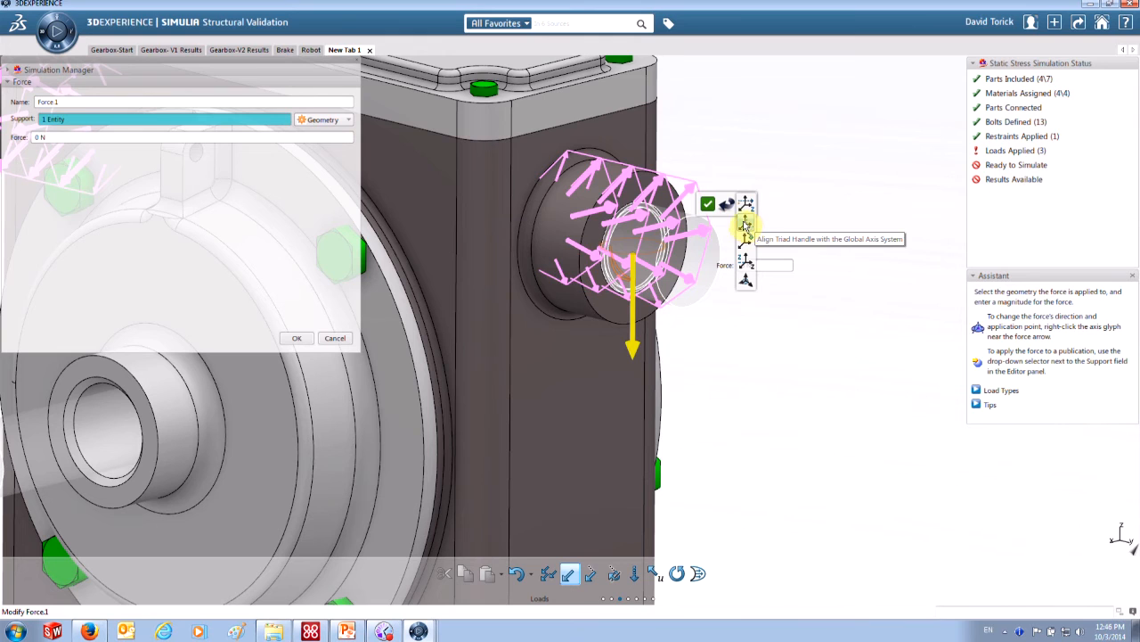
left_click(747, 229)
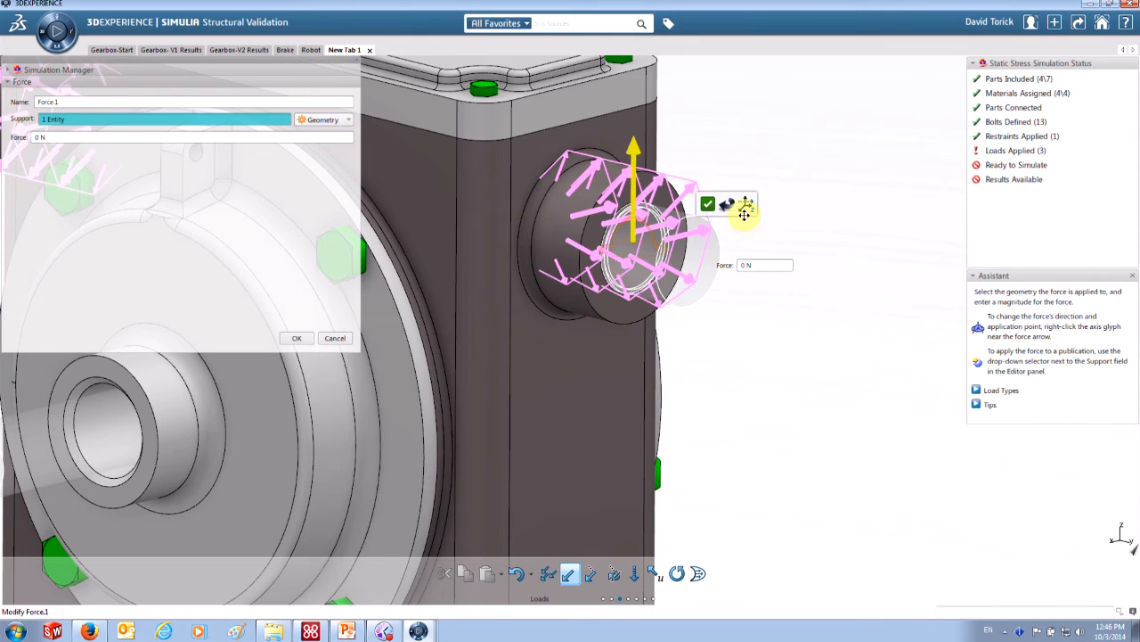
left_click(726, 207)
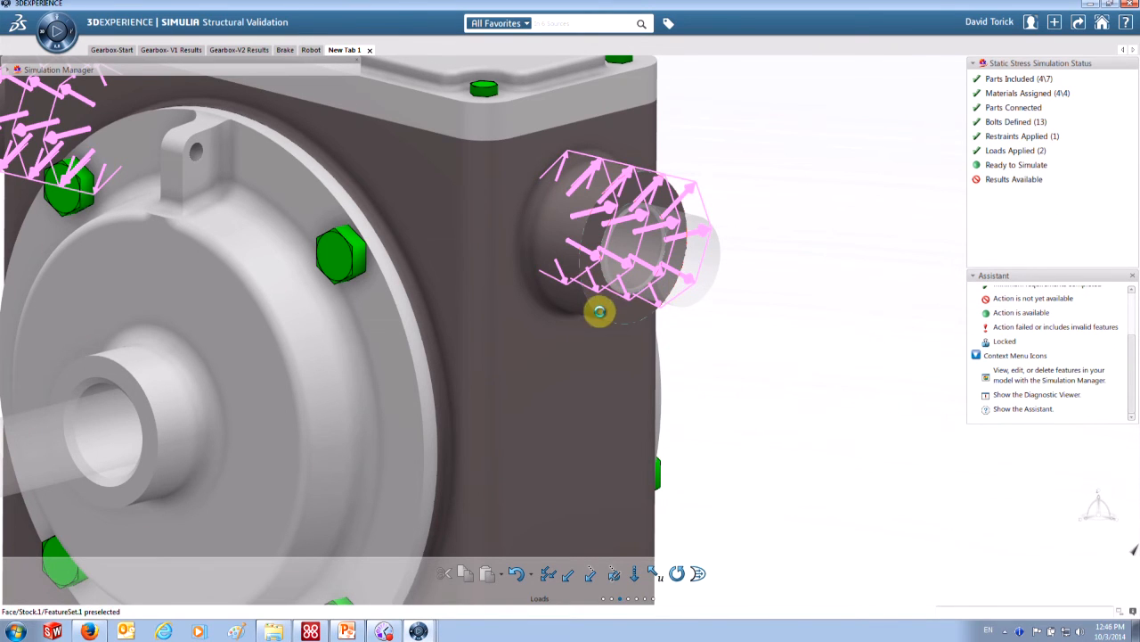
- Apply a pressure load to the annular end face of the same shaft boss, keeping its default magnitude
left_click(617, 314)
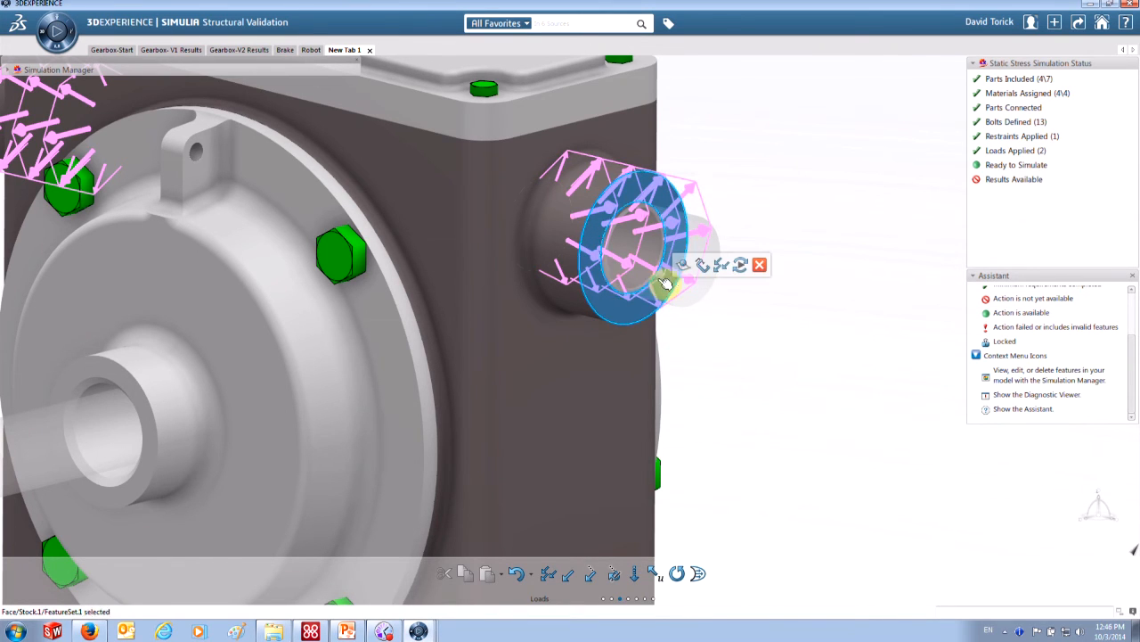
left_click(727, 267)
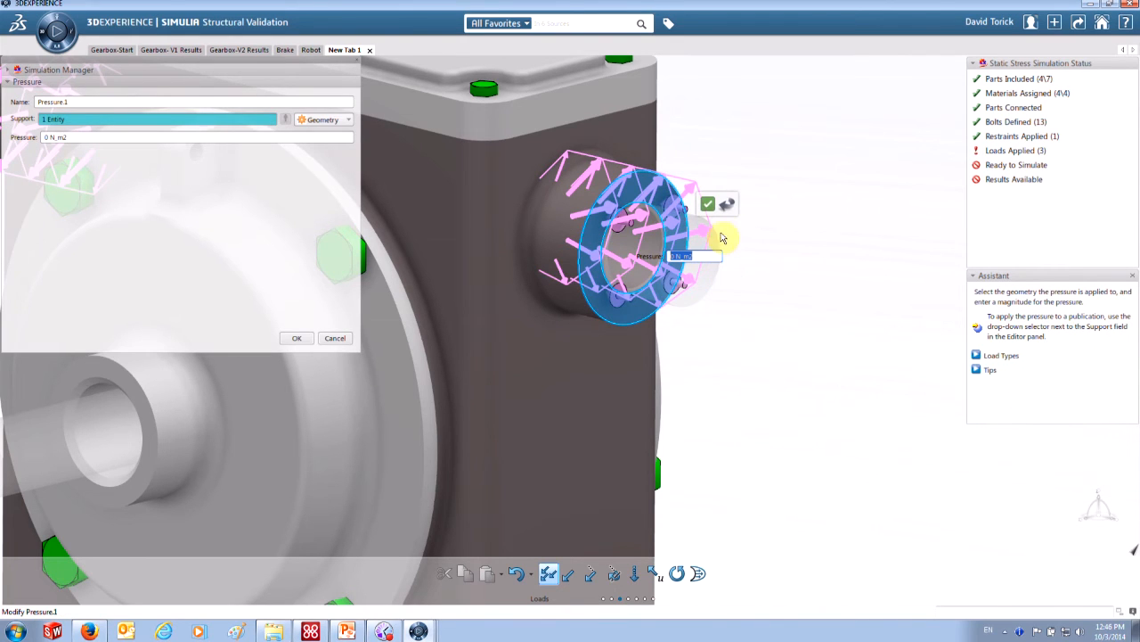
left_click(709, 204)
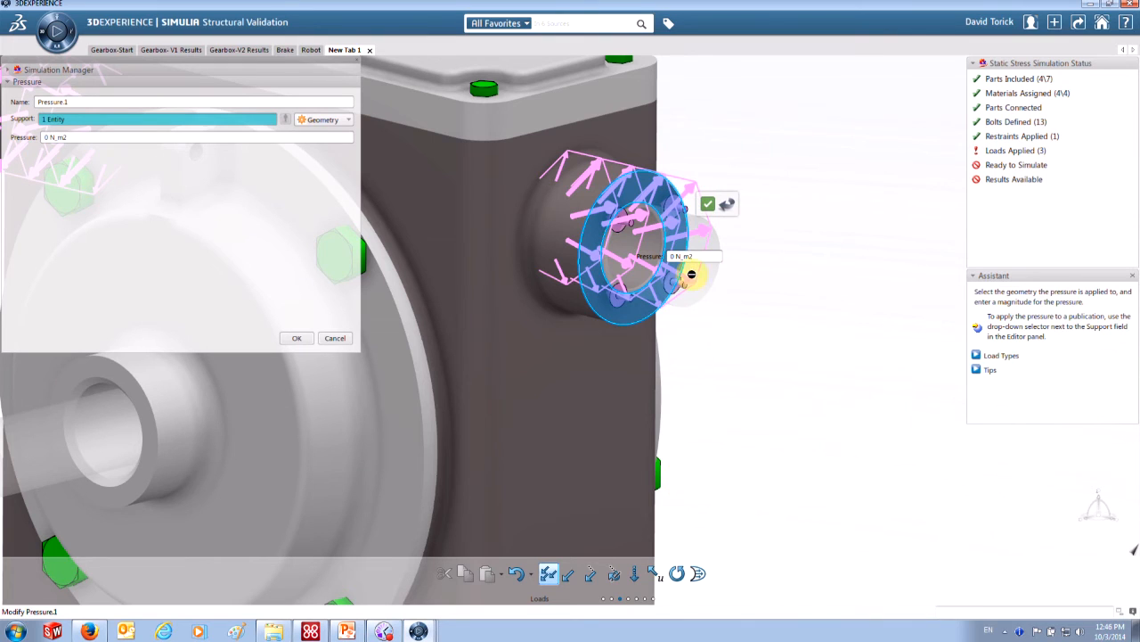
left_click(708, 204)
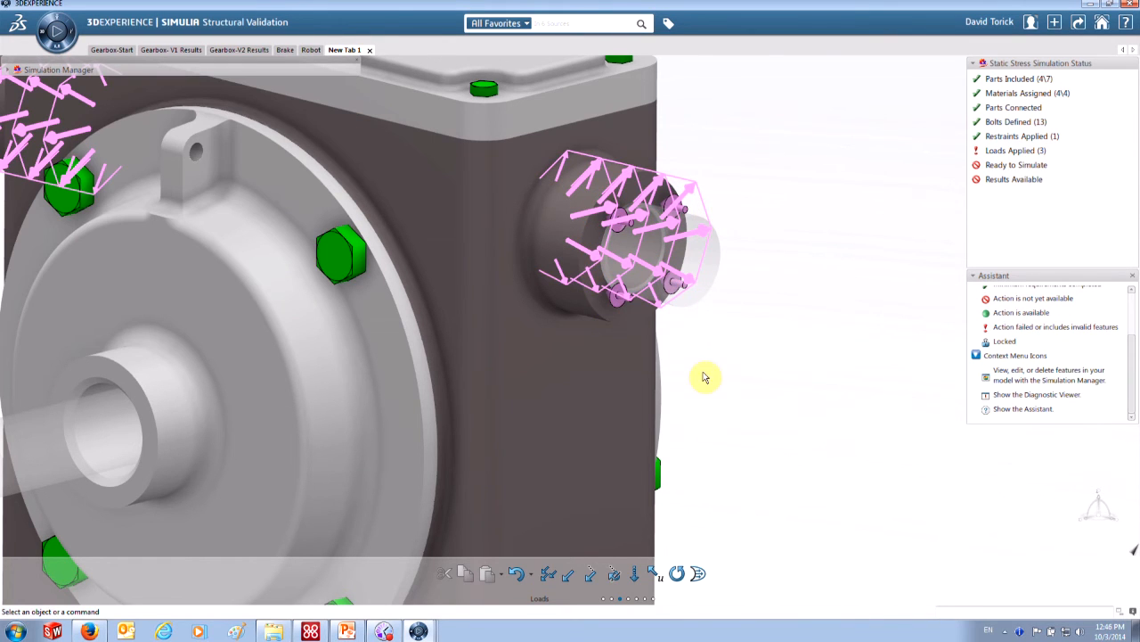
- Apply a force of 100 N to the annular end face of the shaft boss
left_click(569, 575)
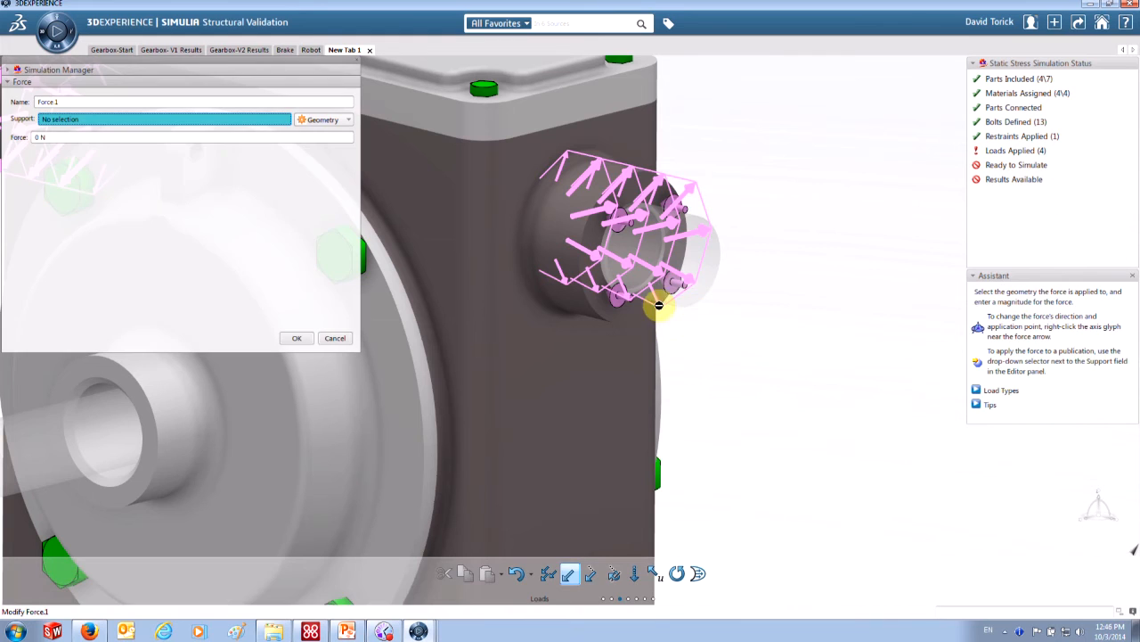
left_click(641, 312)
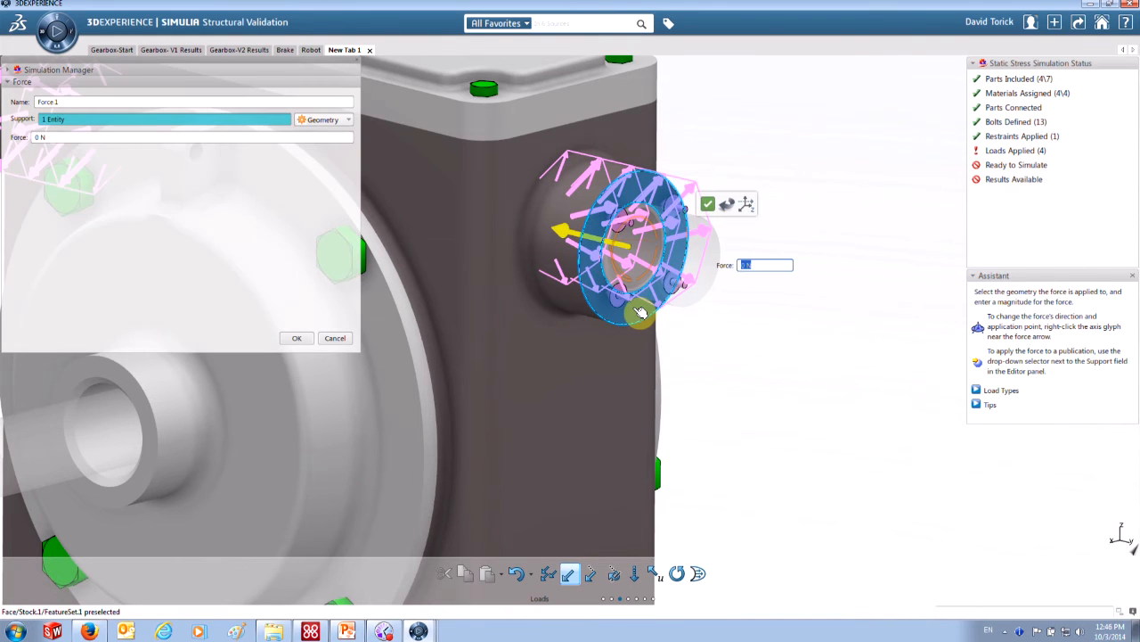
left_click(708, 207)
left_click(708, 208)
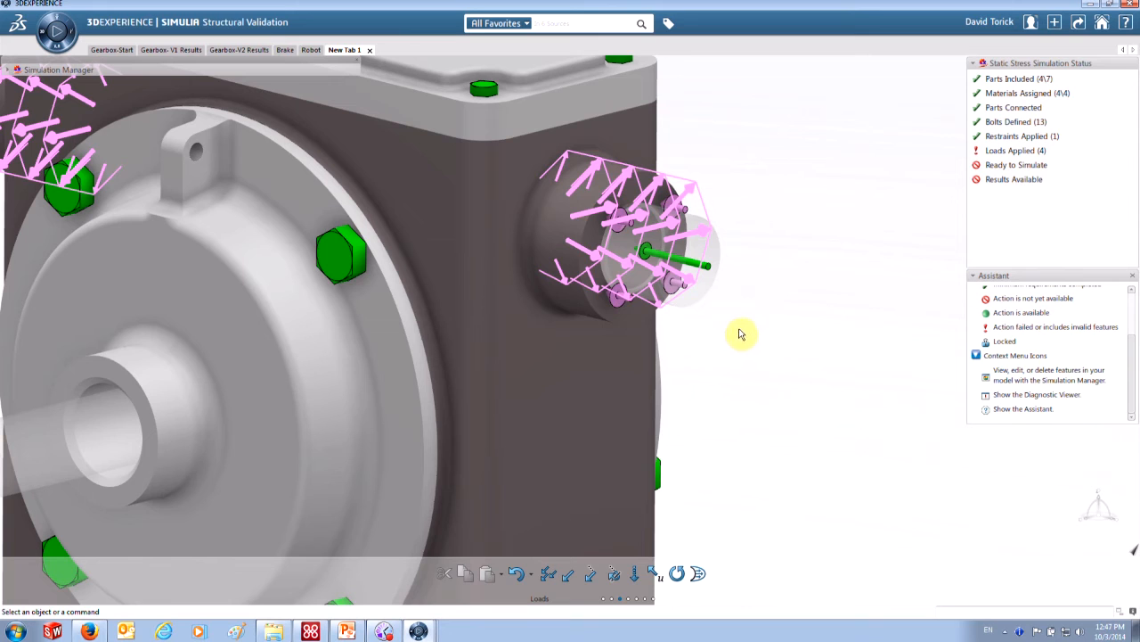
- Delete the pressure load from the shaft boss's annular end face
left_click(681, 288)
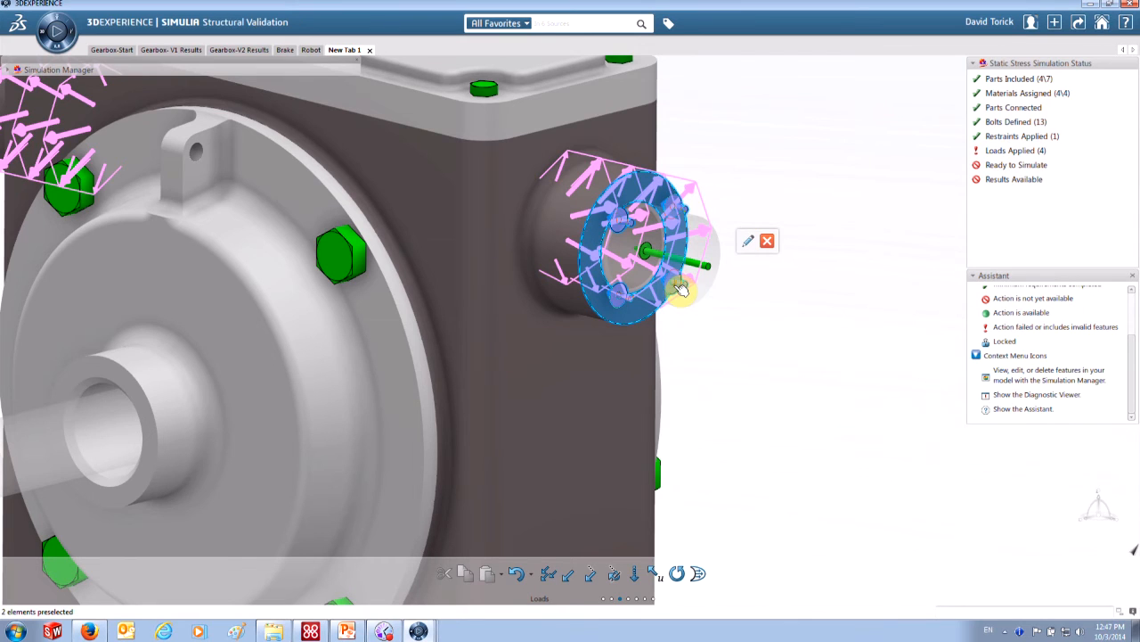
key("Escape")
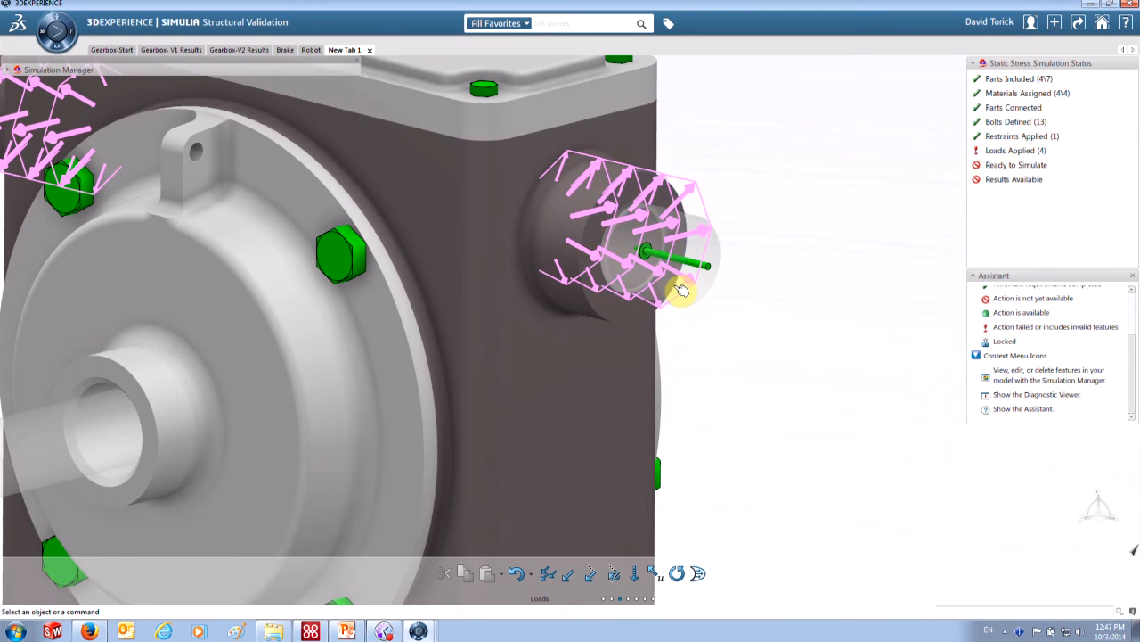
- Fit the whole gearbox in view and show the list of all connections, restraints and loads defined in the simulation
double_click(716, 363)
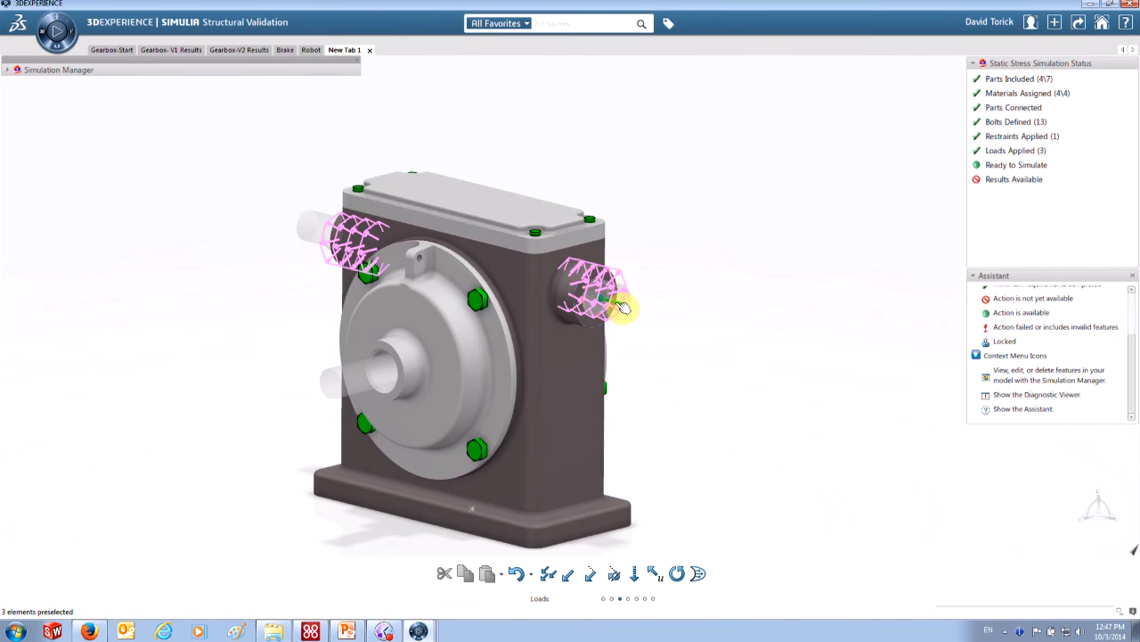
left_click(8, 71)
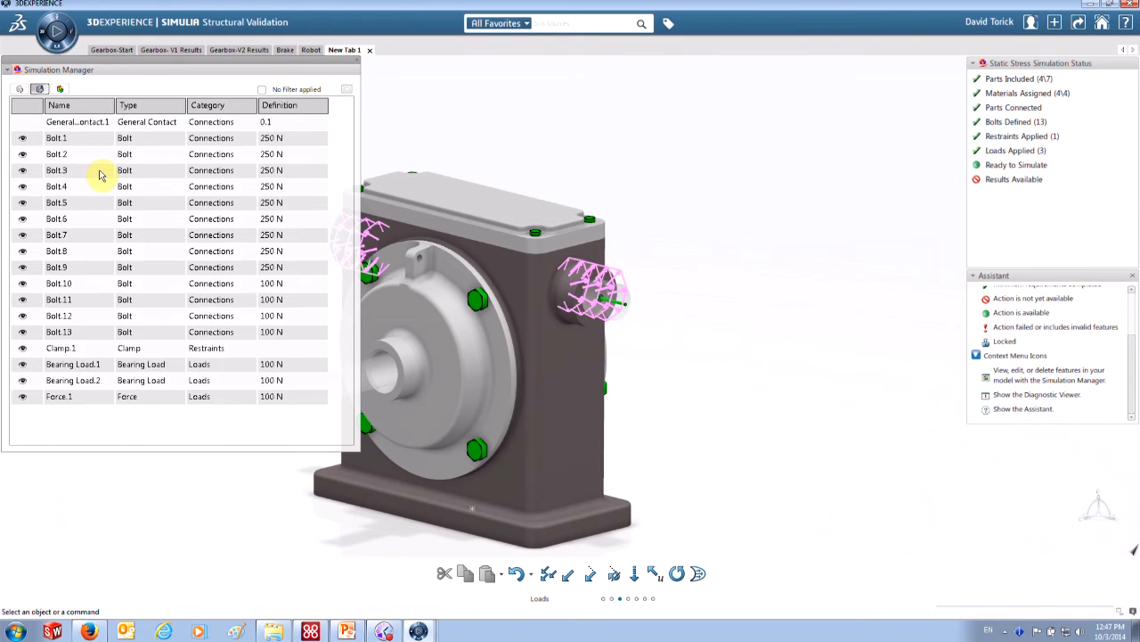
- Apply a remote torque of 10 Nxm to the inner cylindrical face of the front cover's central shaft boss
left_click(397, 376)
mouse_move(499, 331)
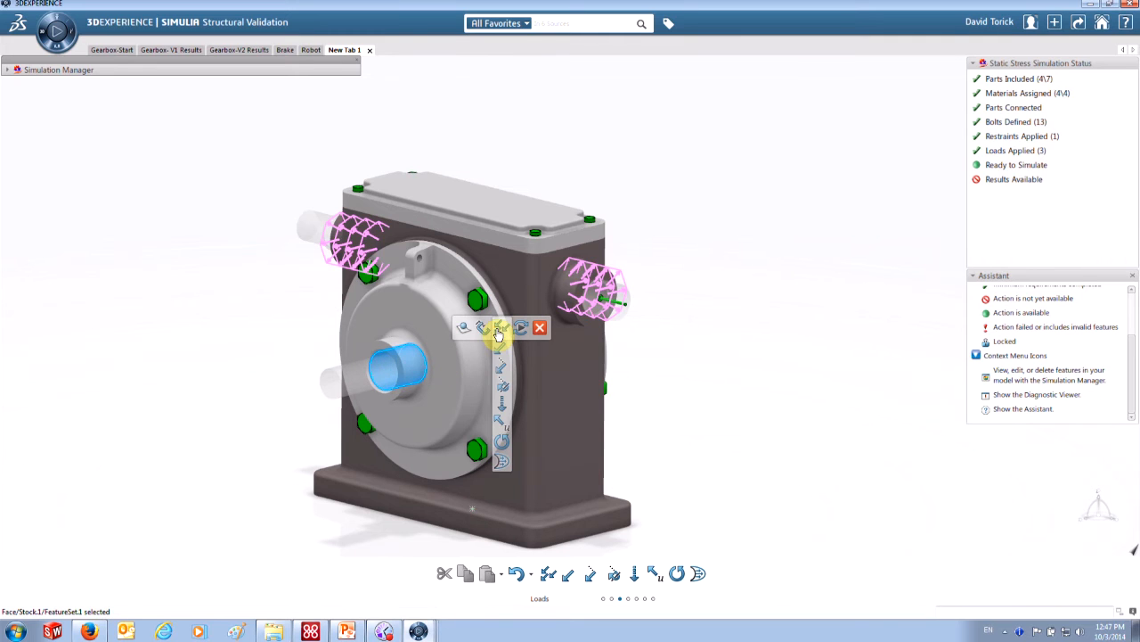
left_click(502, 386)
type("10")
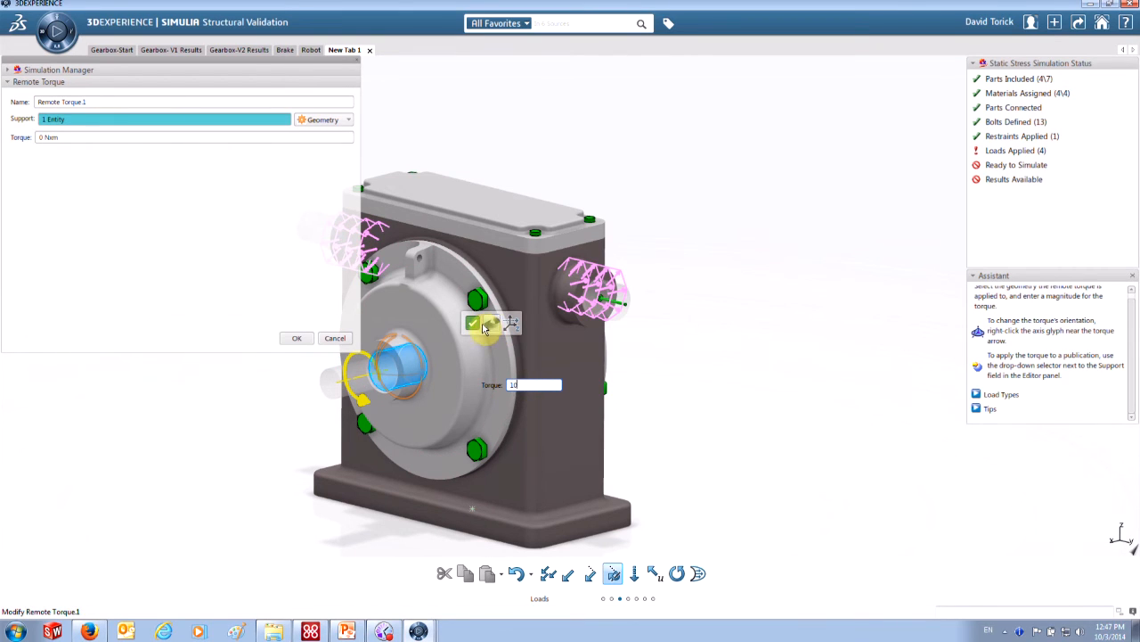
key("Return")
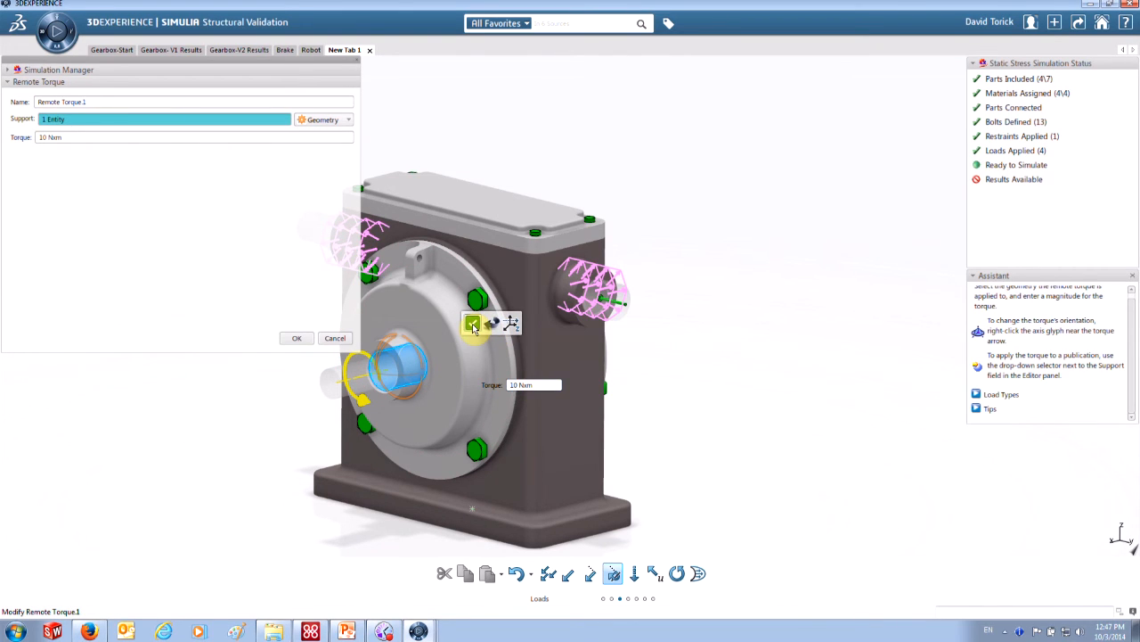
left_click(474, 325)
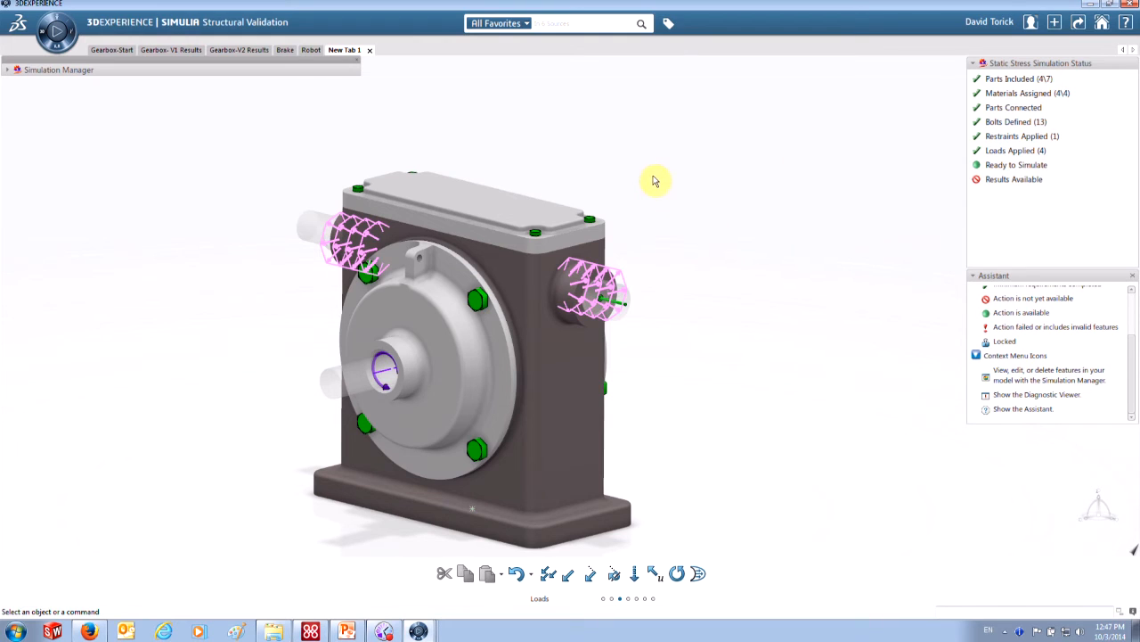
- Bring up the Gearbox-V1 results and display the Contact Pressure plot on the gearbox
left_click(164, 50)
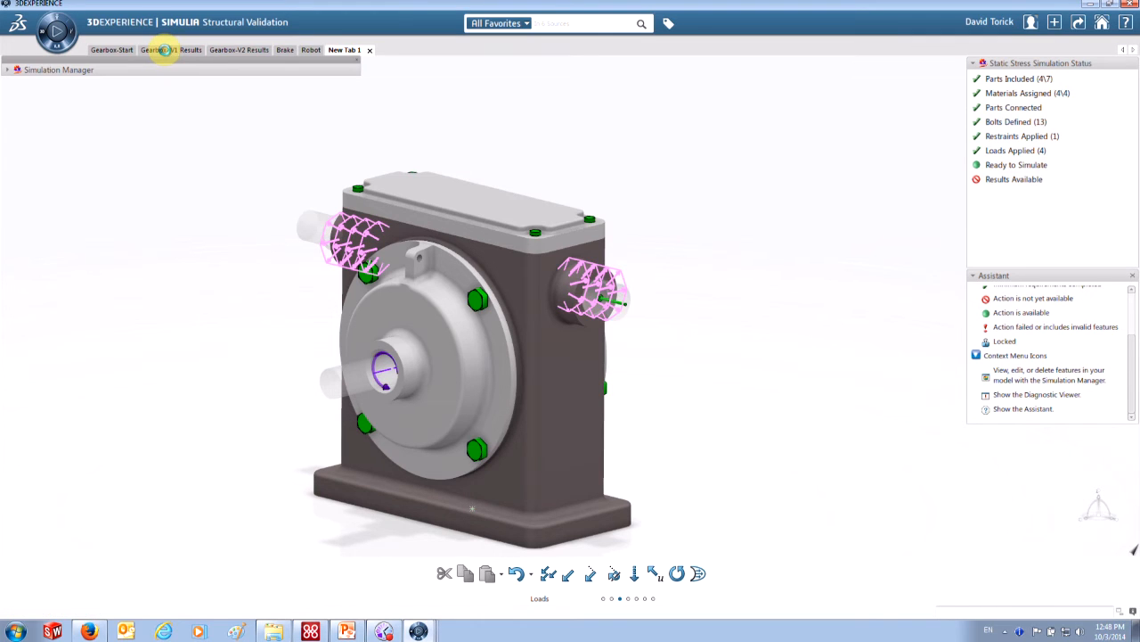
mouse_move(728, 351)
left_mouse_down()
mouse_move(708, 316)
mouse_move(721, 339)
mouse_move(711, 348)
left_mouse_up()
scroll(564, 326, "up", 5)
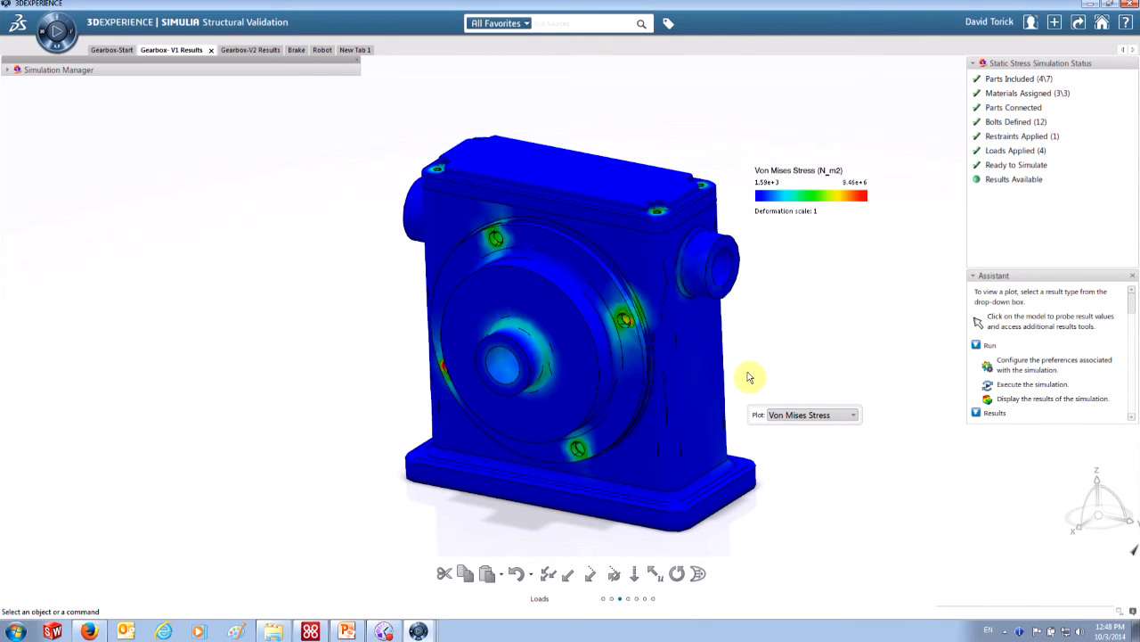
mouse_move(665, 327)
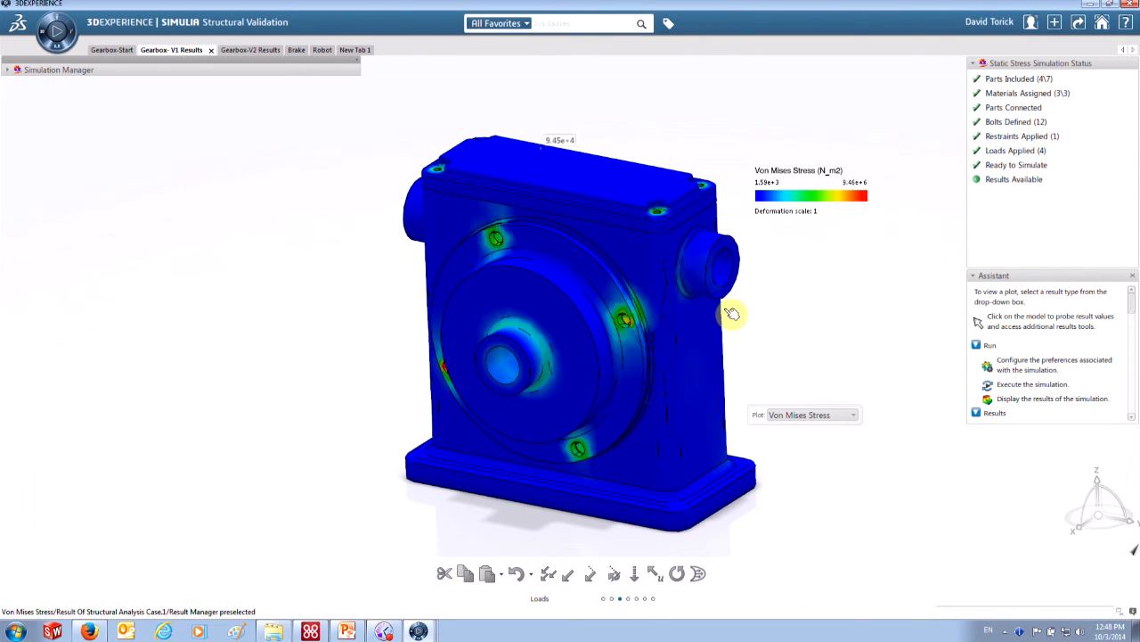
left_click(835, 416)
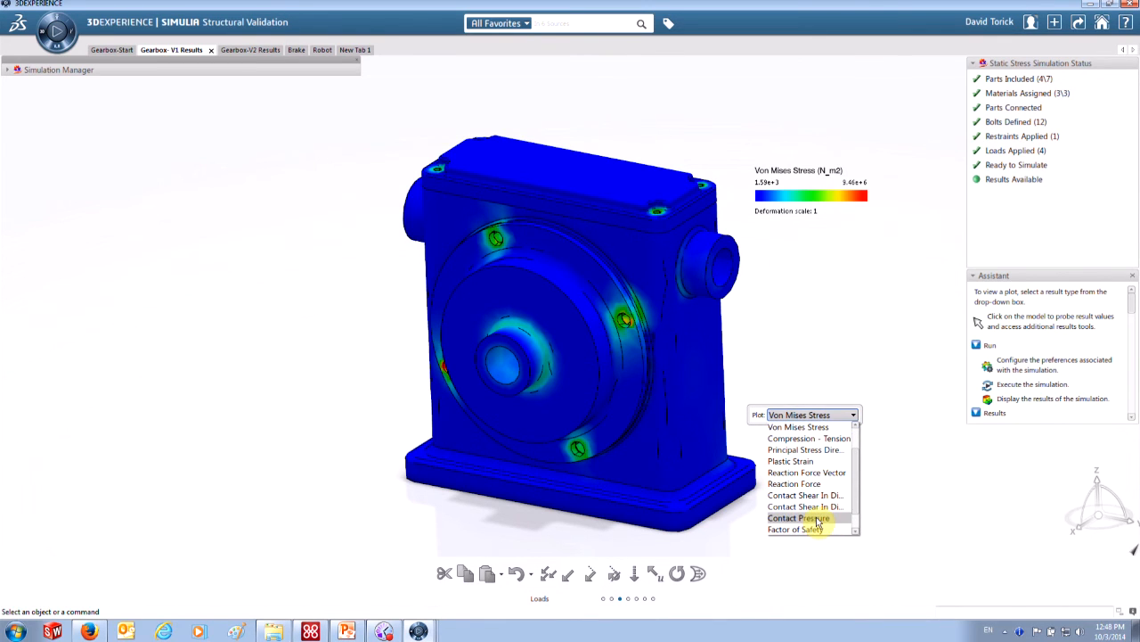
left_click(818, 519)
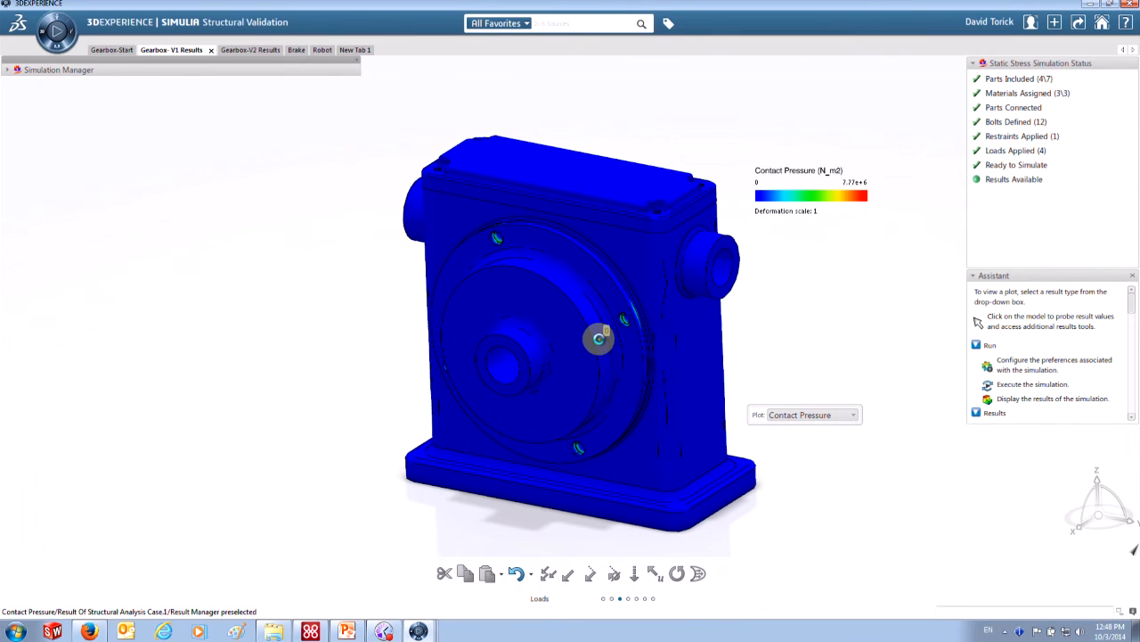
- Hide the front Cover_Pl&Lug part from the V1 contact pressure plot using display groups
left_click(599, 338)
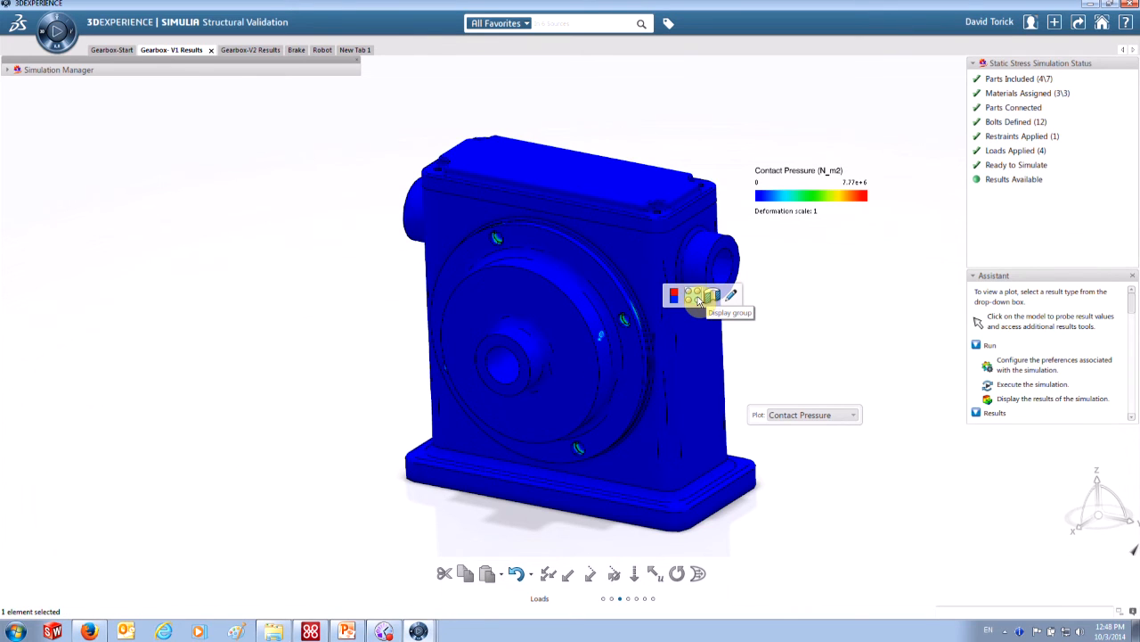
left_click(697, 298)
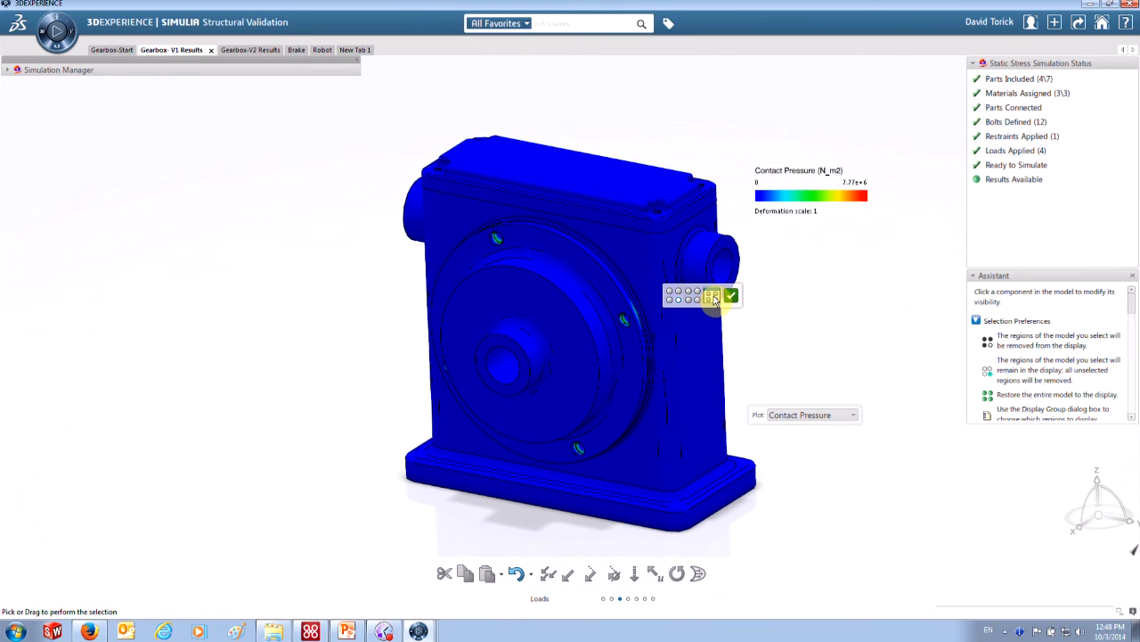
left_click(713, 298)
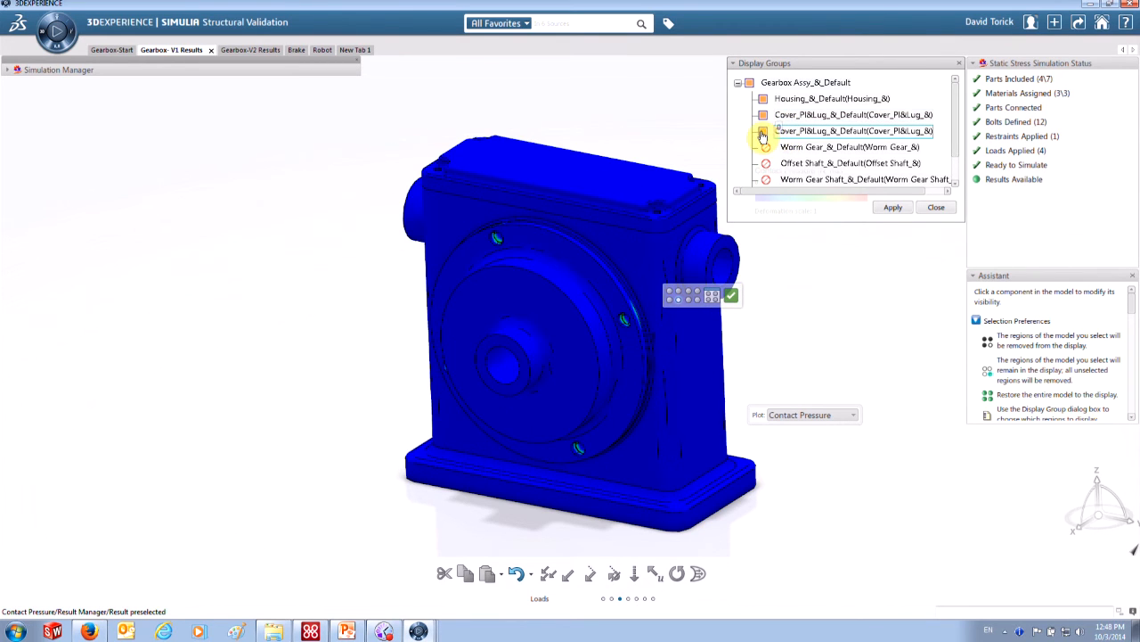
left_click(764, 115)
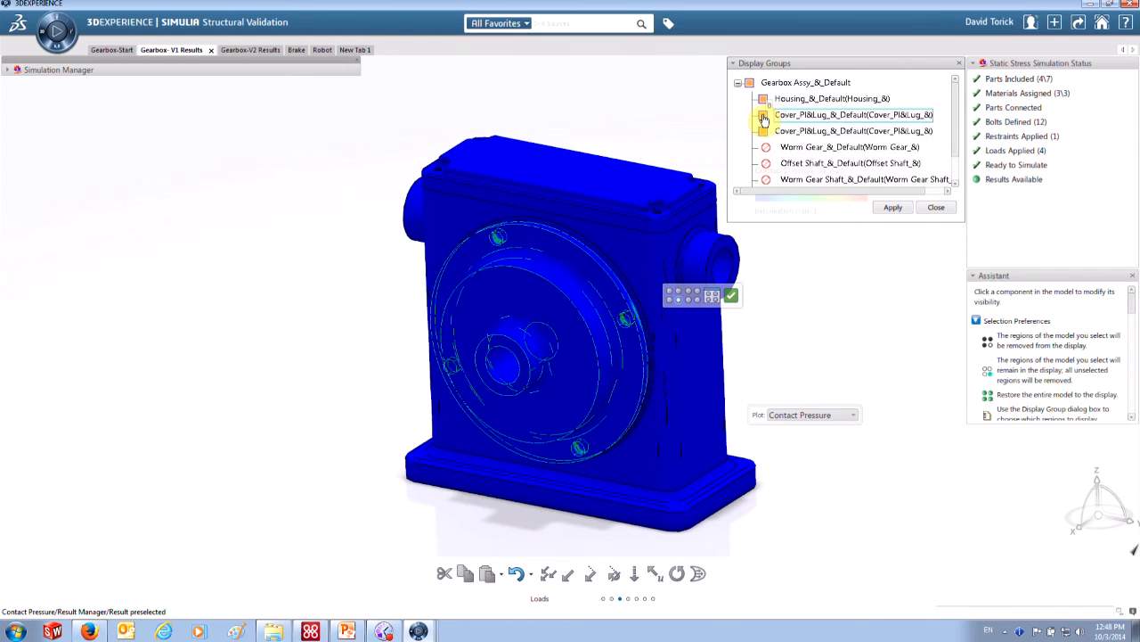
left_click(894, 207)
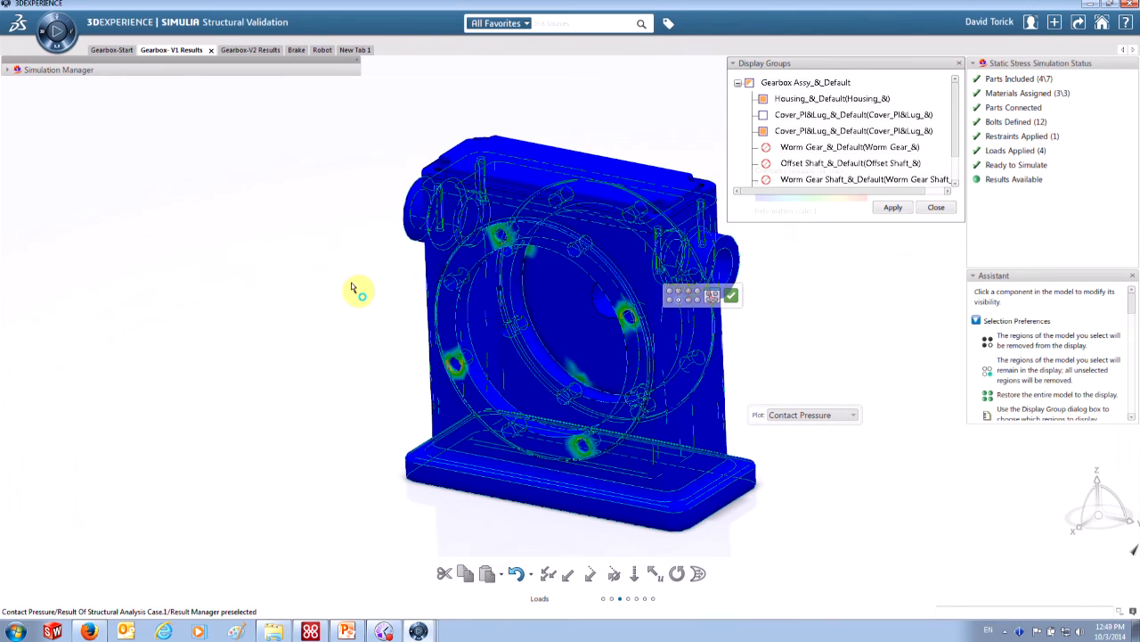
scroll(351, 287, "up", 2)
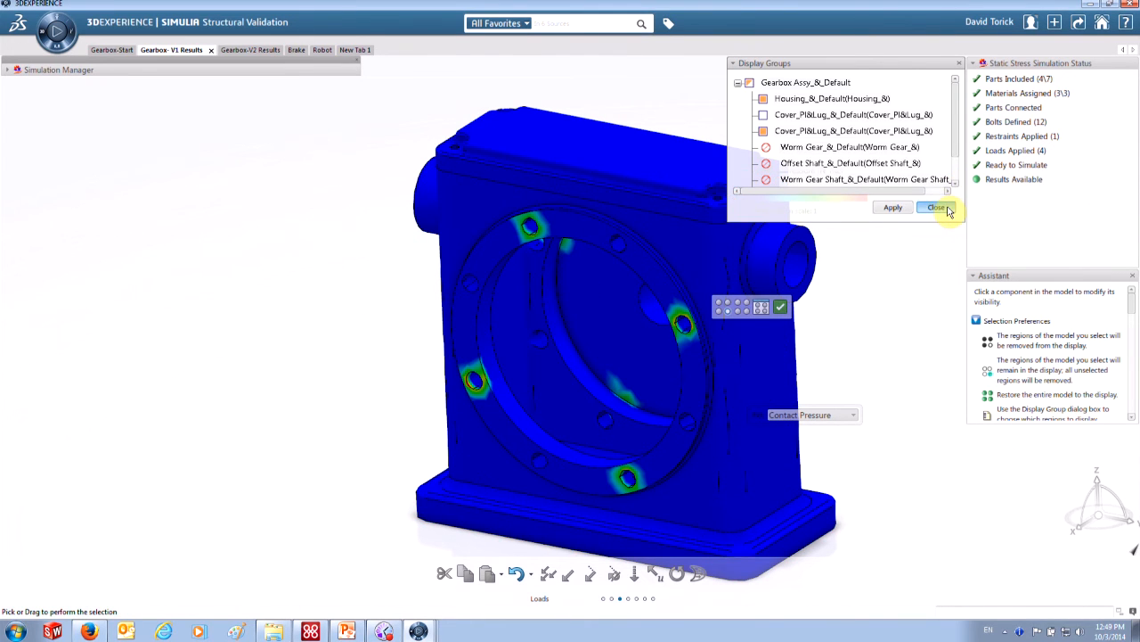
left_click(938, 208)
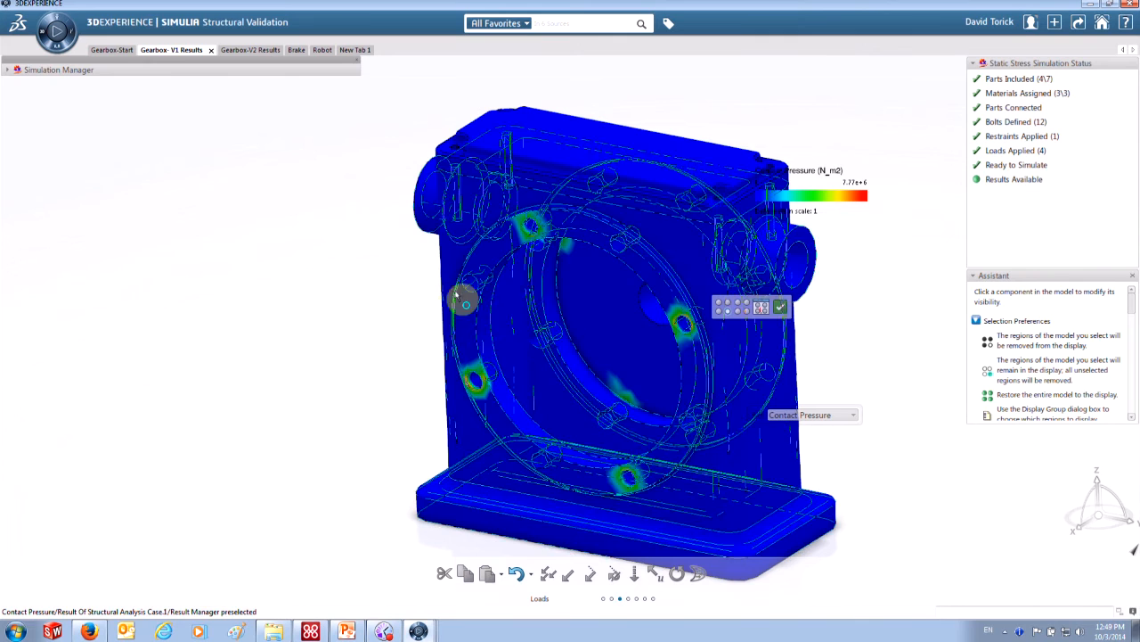
left_click(782, 309)
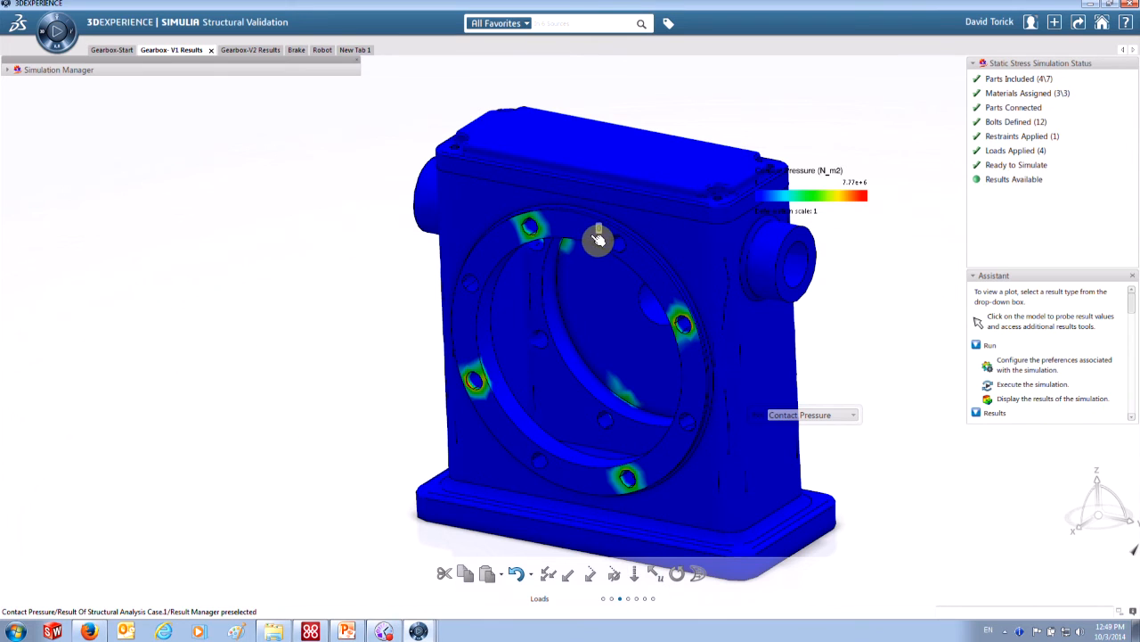
- Show the Gearbox-V2 results side by side with the Gearbox-V1 results and display Contact Pressure for V2
scroll(844, 300, "down", 3)
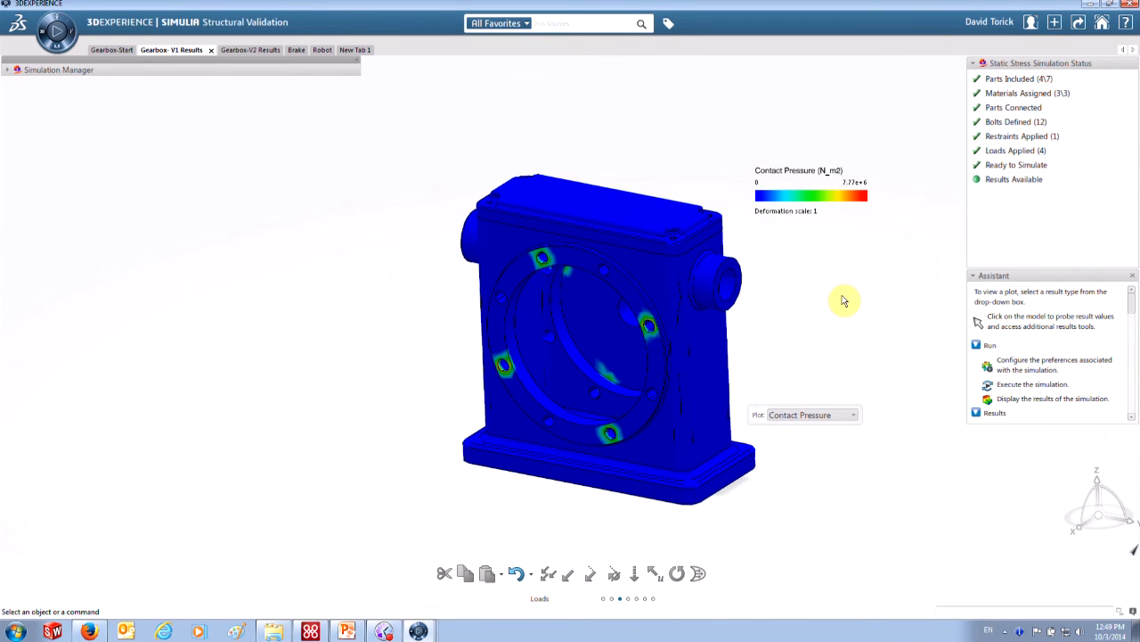
scroll(844, 300, "up", 2)
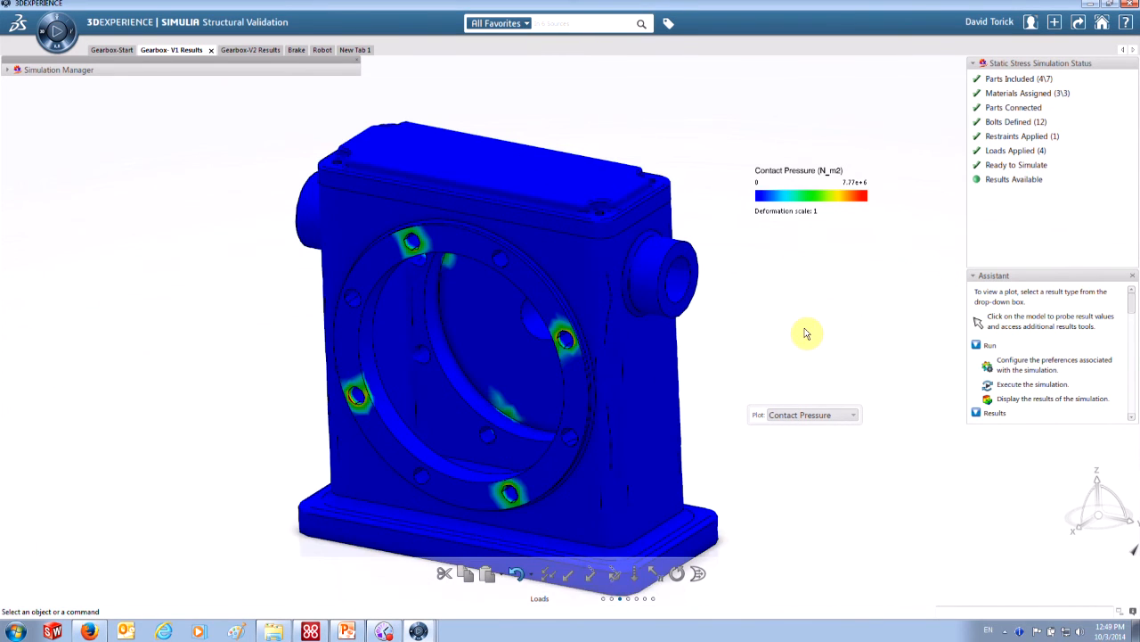
scroll(806, 328, "down", 2)
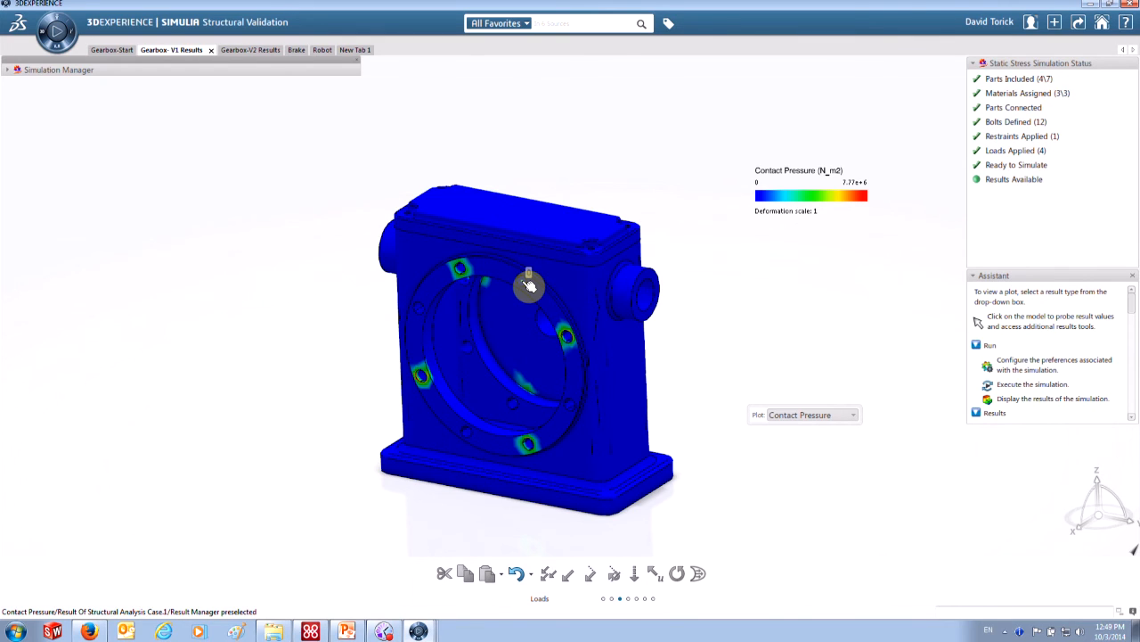
left_click(253, 49)
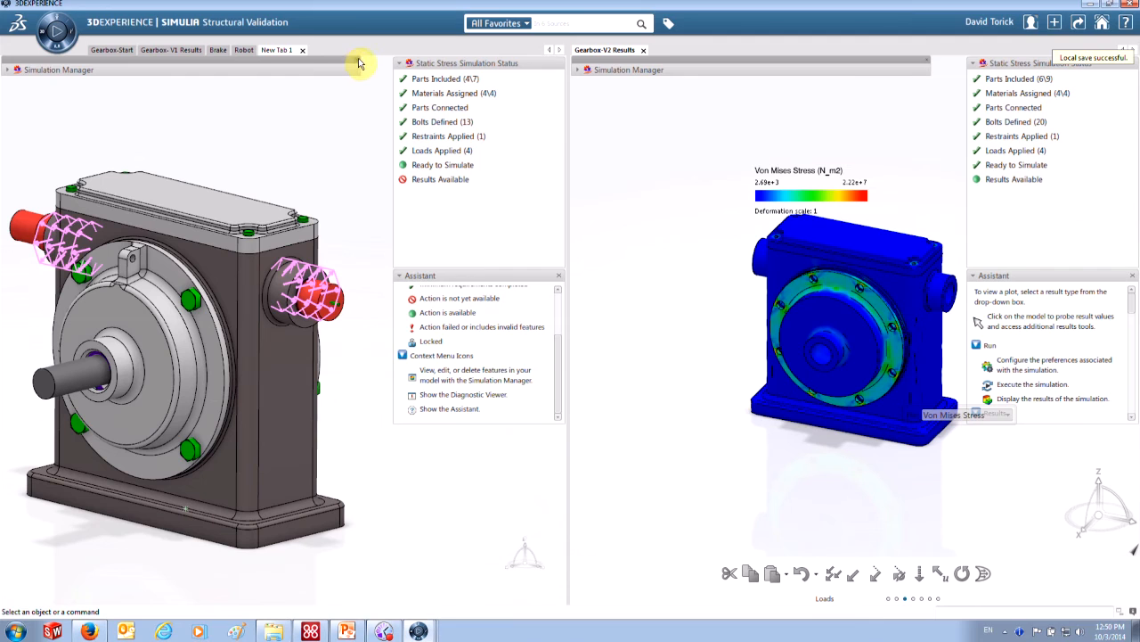
left_click(266, 54)
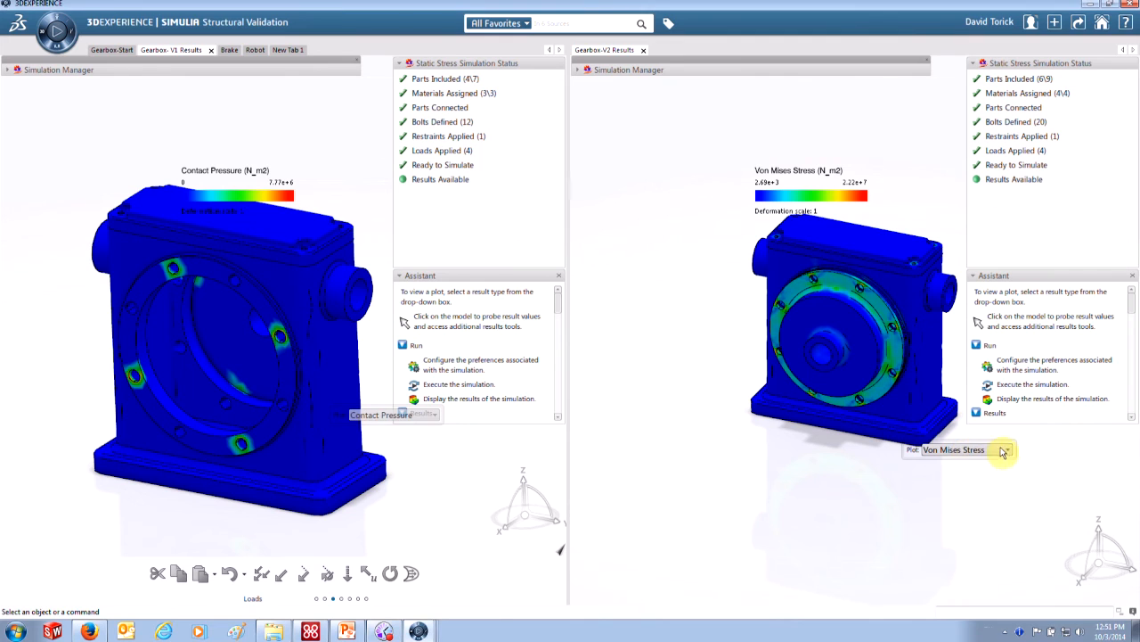
left_click(1005, 449)
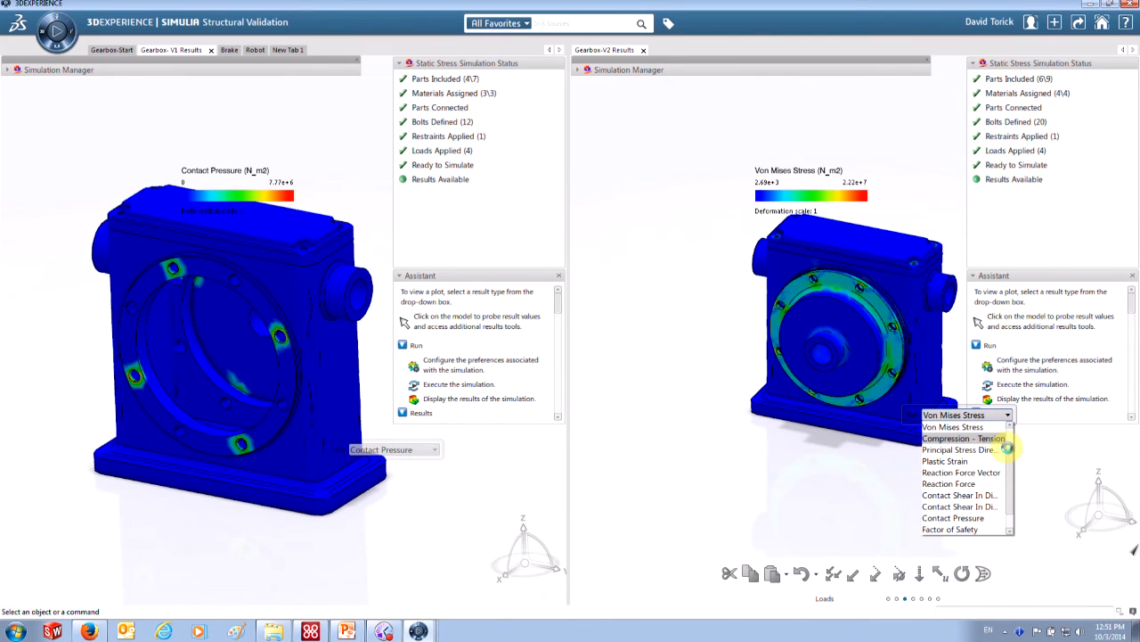
left_click(954, 518)
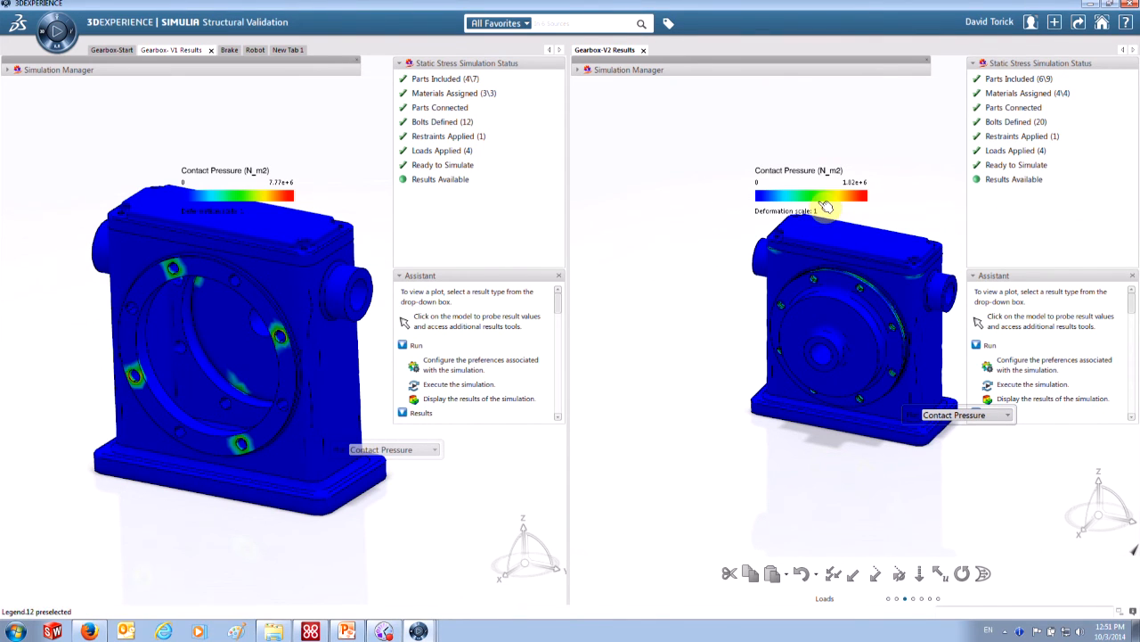
- Hide the front Cover_Pl&Lug_&_V2 part from the Gearbox-V2 contact pressure plot using display groups
left_click(847, 291)
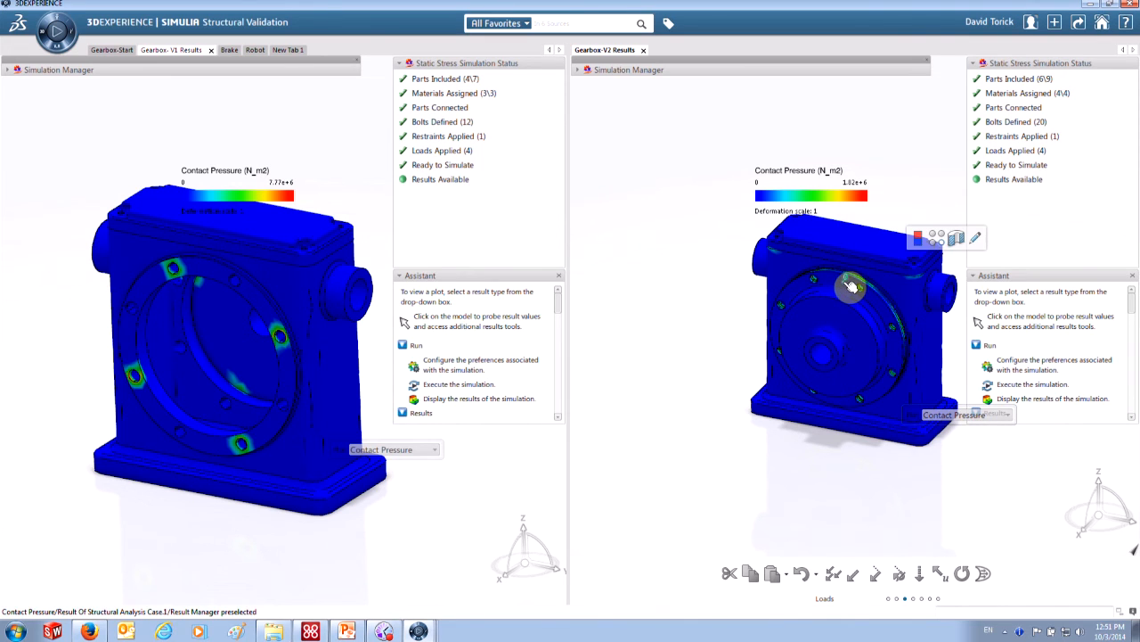
left_click(936, 242)
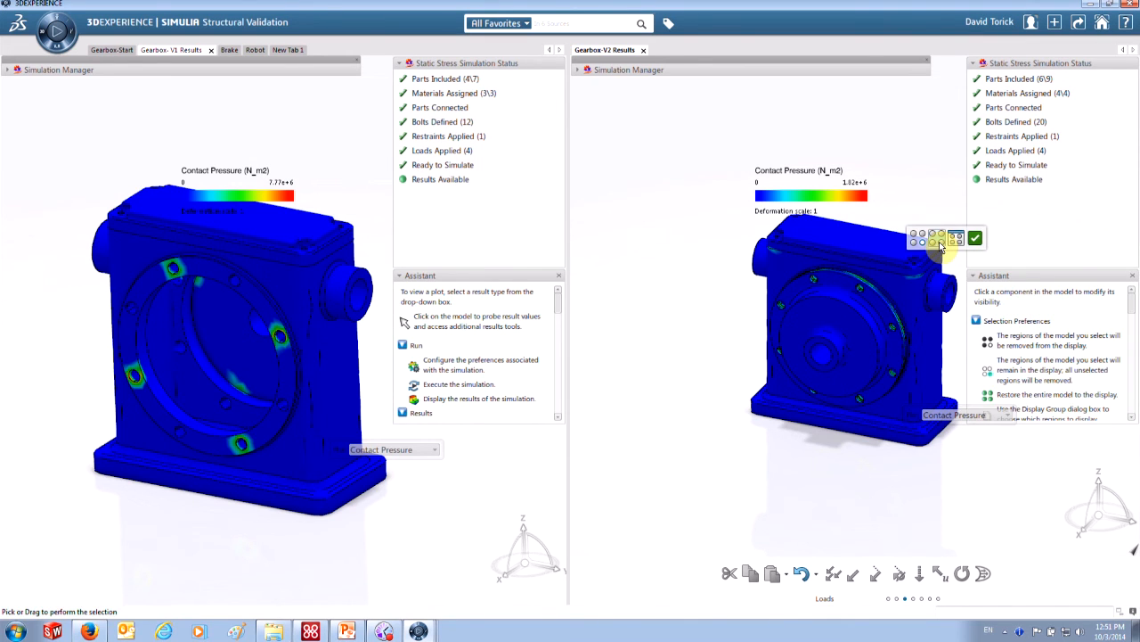
left_click(955, 239)
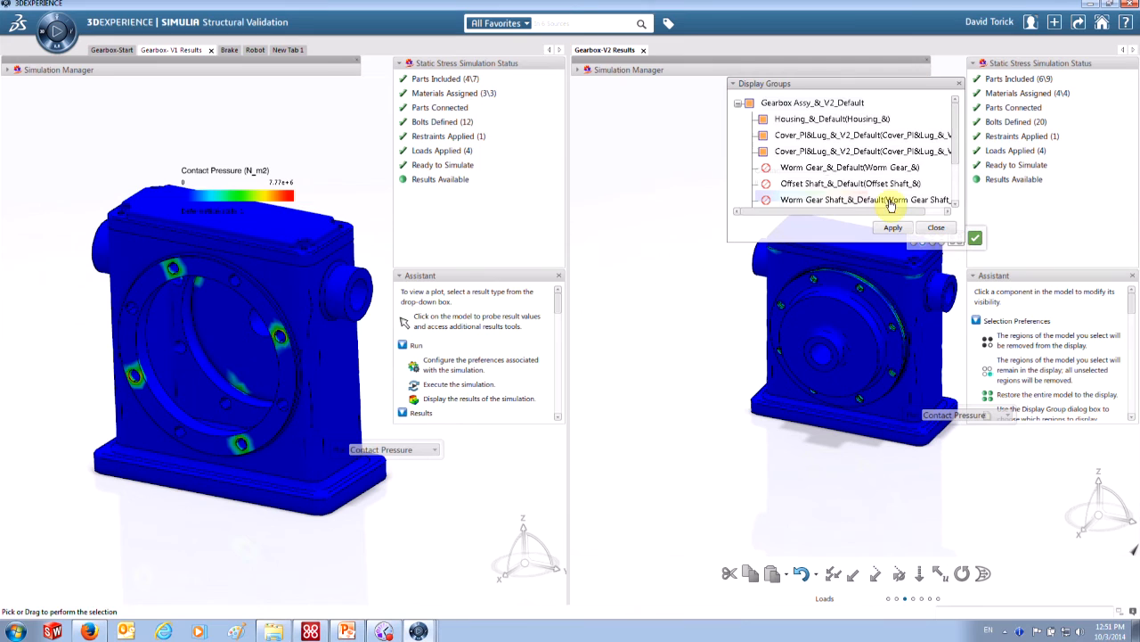
left_click(824, 333)
left_click(893, 228)
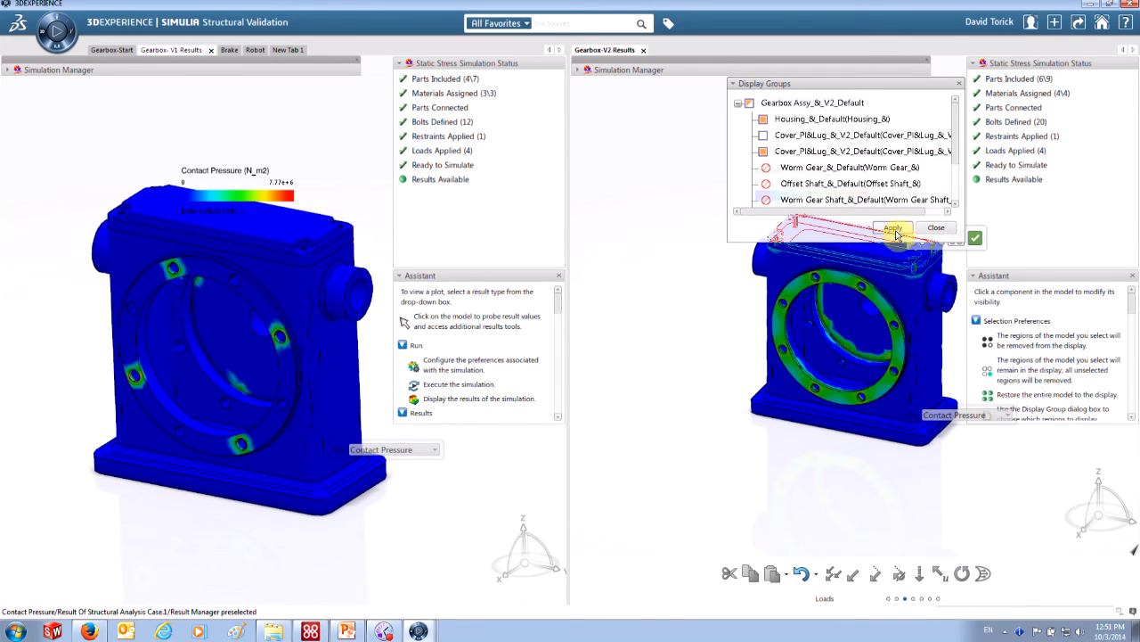
left_click(935, 227)
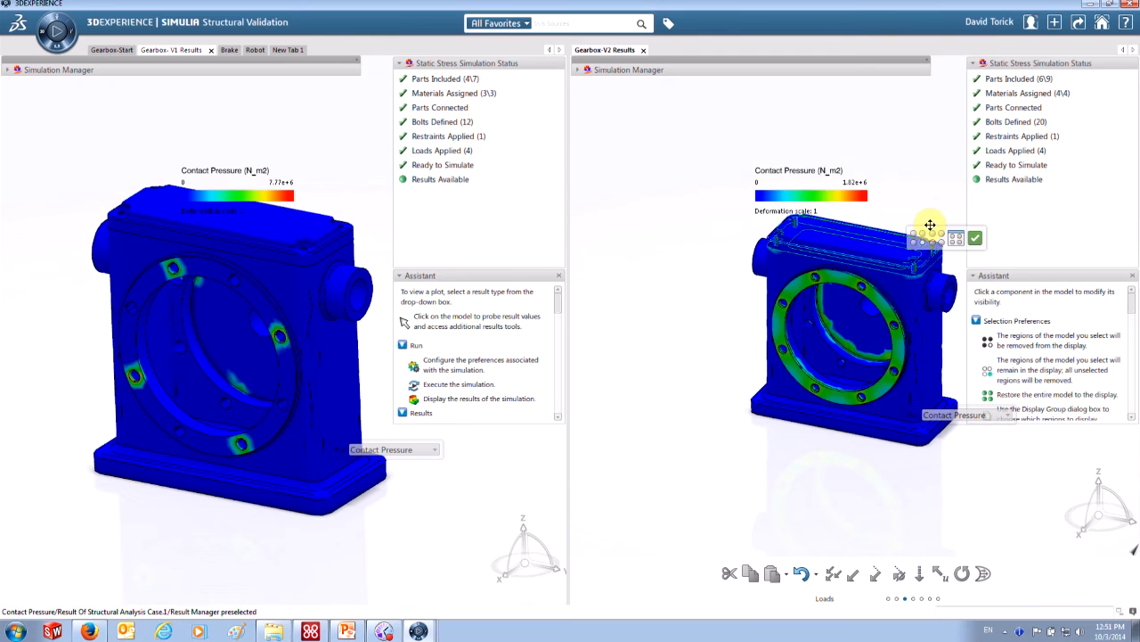
left_click(975, 237)
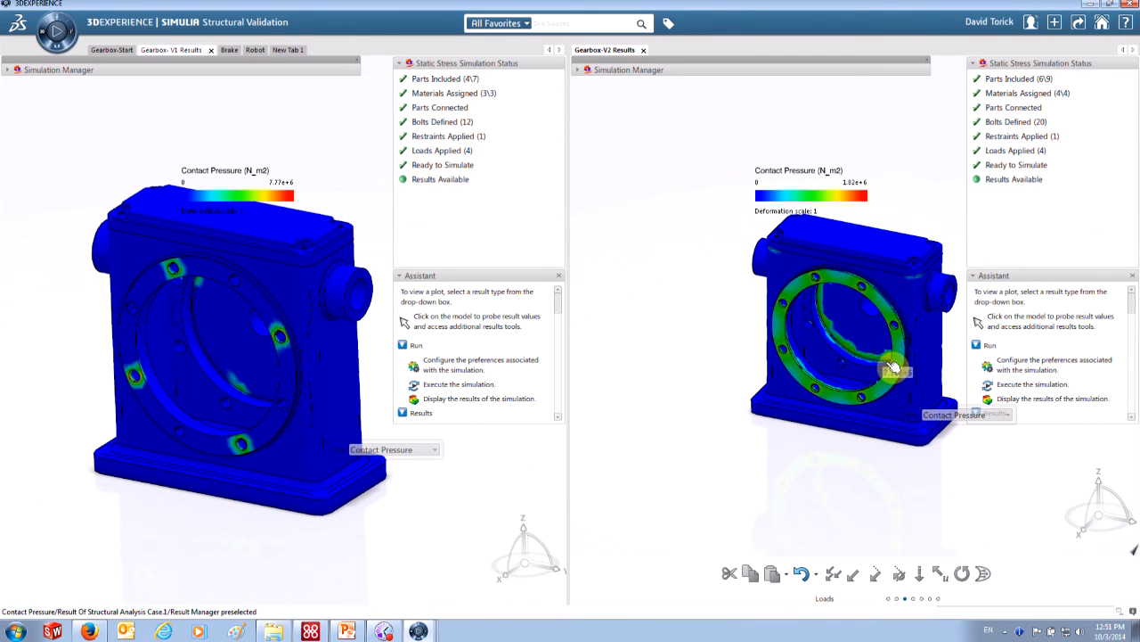
- Change the Gearbox-V2 results to the Compression - Tension plot
left_click(1008, 415)
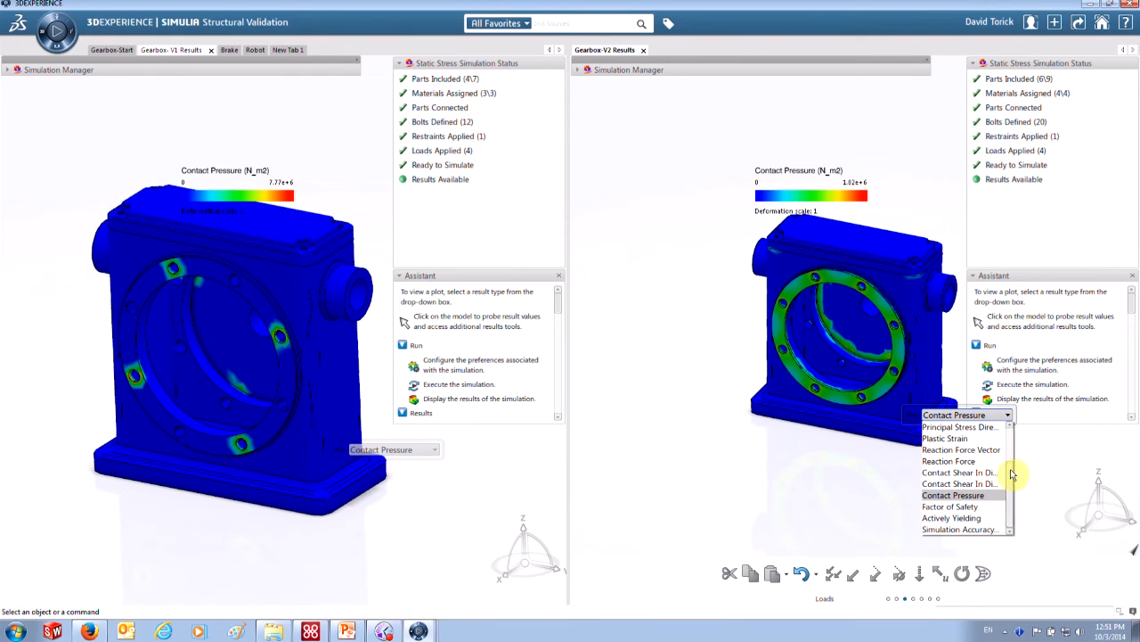
mouse_move(1010, 470)
left_mouse_down()
mouse_move(1013, 435)
mouse_move(1011, 493)
left_mouse_up()
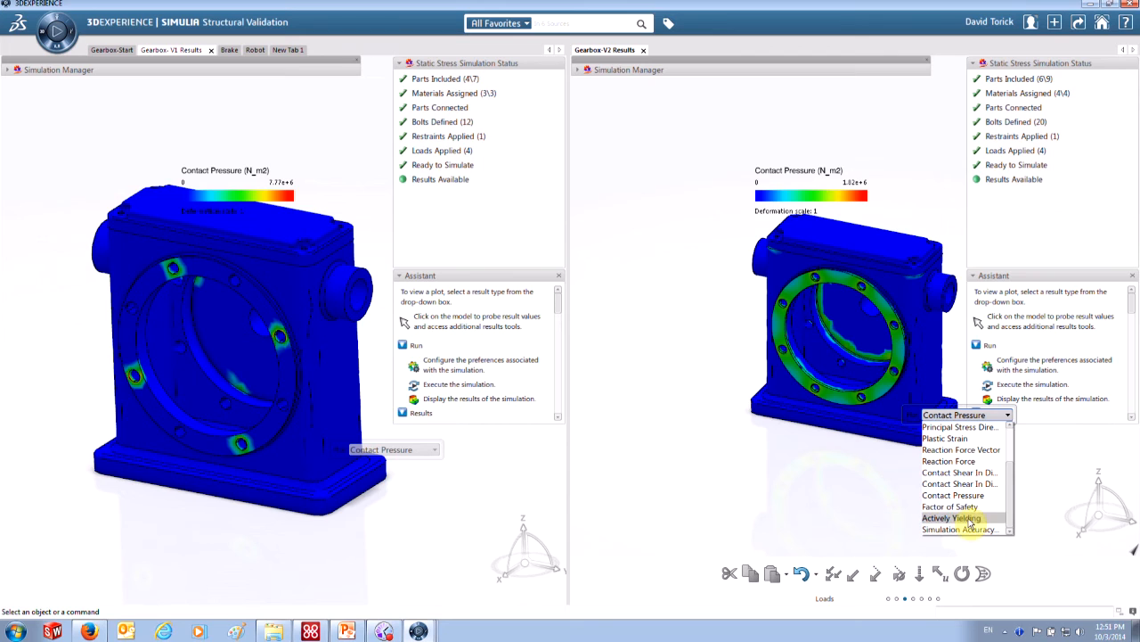
left_click_drag(1009, 482, 1010, 477)
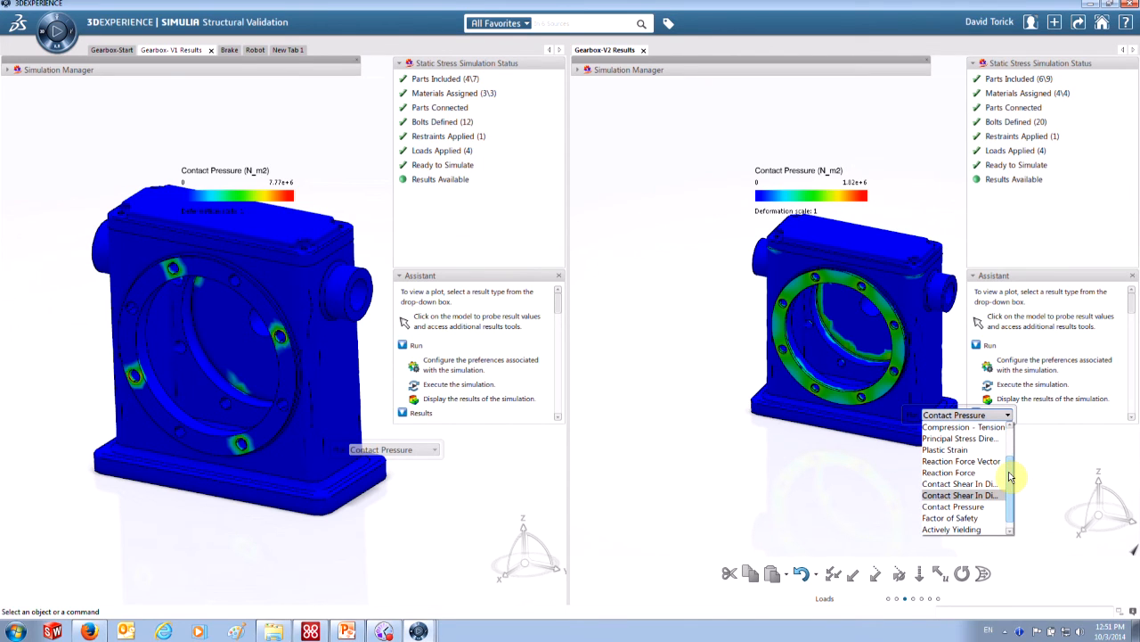
left_click_drag(1011, 477, 1010, 458)
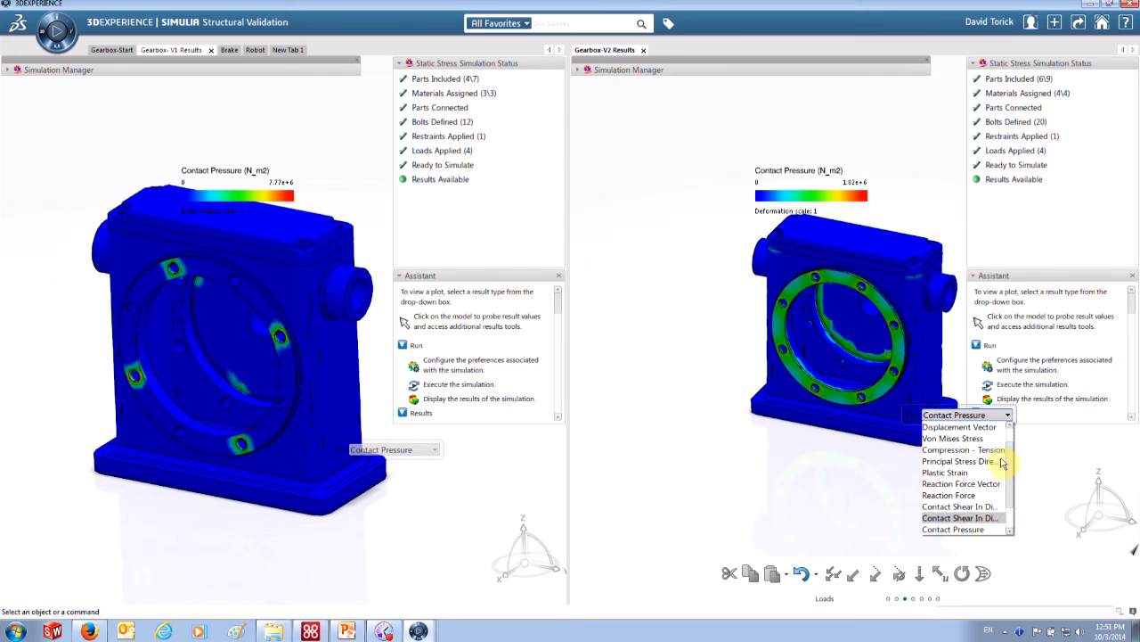
left_click(975, 451)
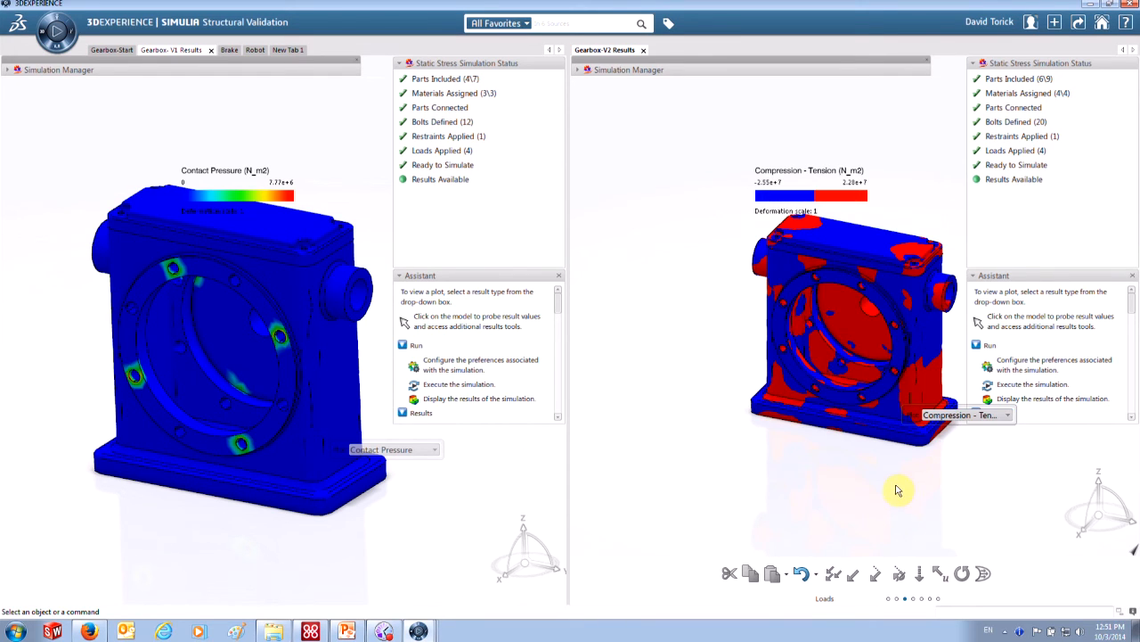
- Examine the Gearbox-V2 Compression - Tension plot from several sides and close the Gearbox-V2 results without saving changes
left_click_drag(906, 484, 641, 329)
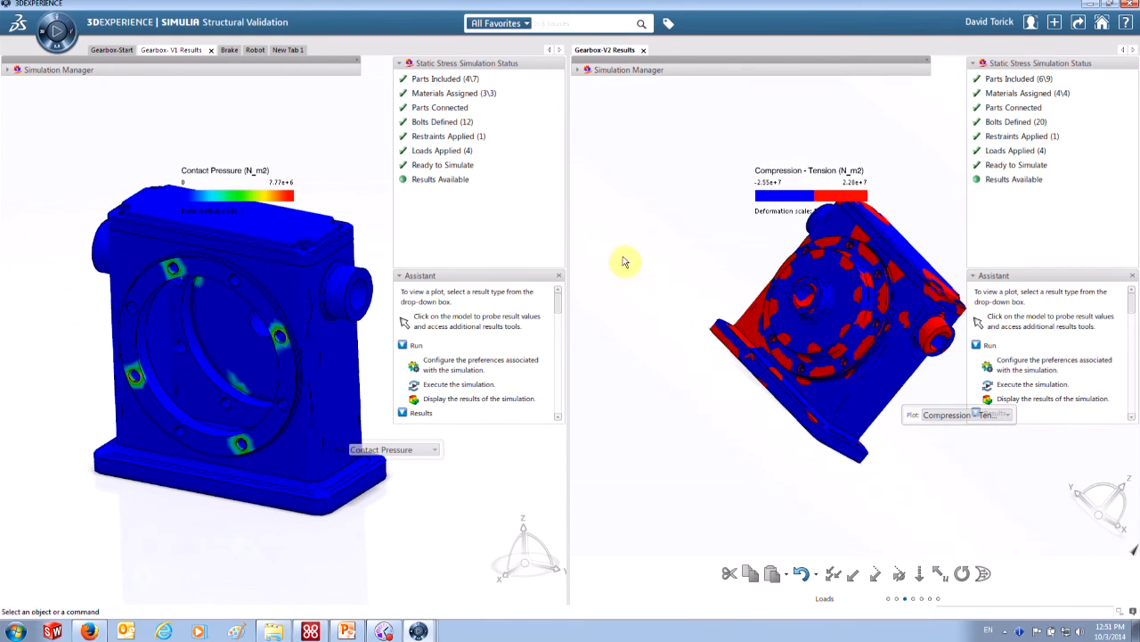
left_click_drag(935, 377, 923, 248)
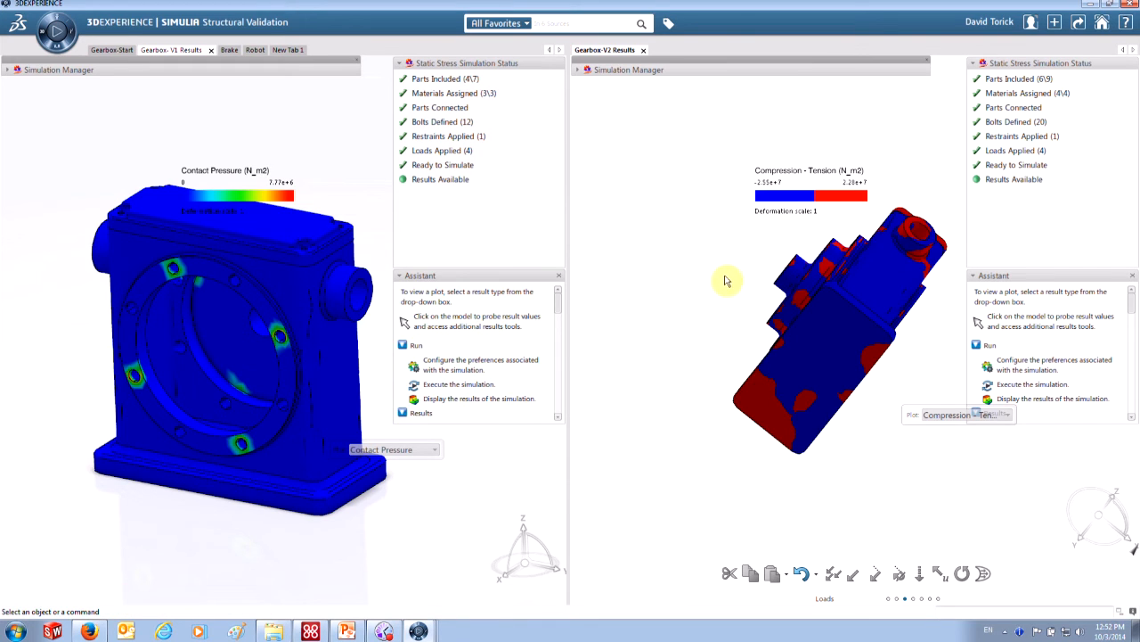
left_click_drag(733, 261, 695, 403)
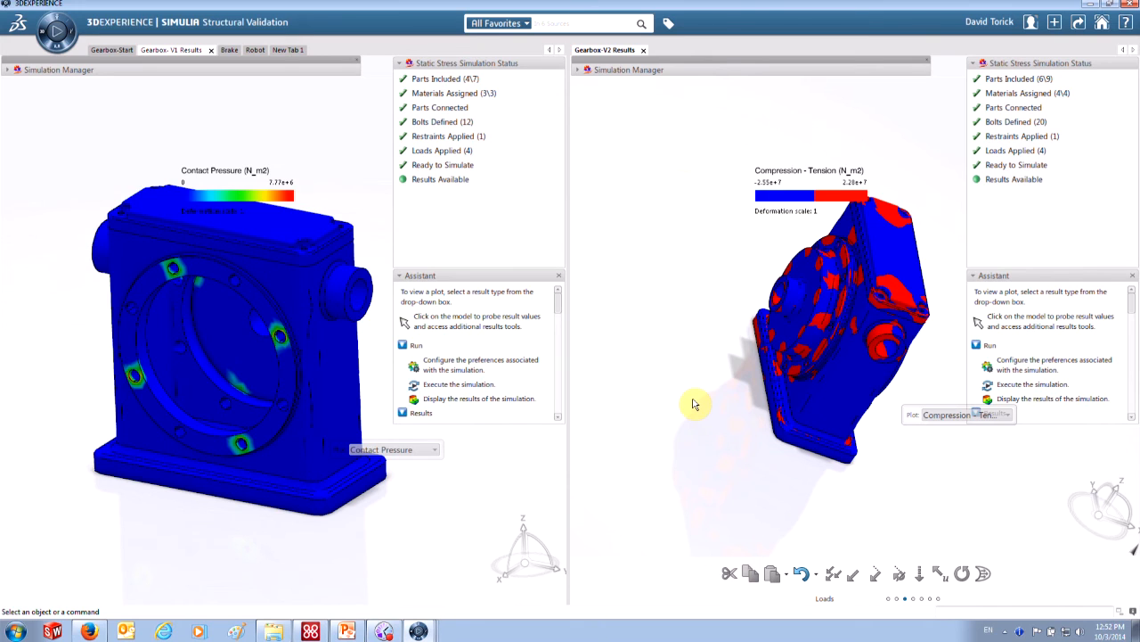
left_click(643, 50)
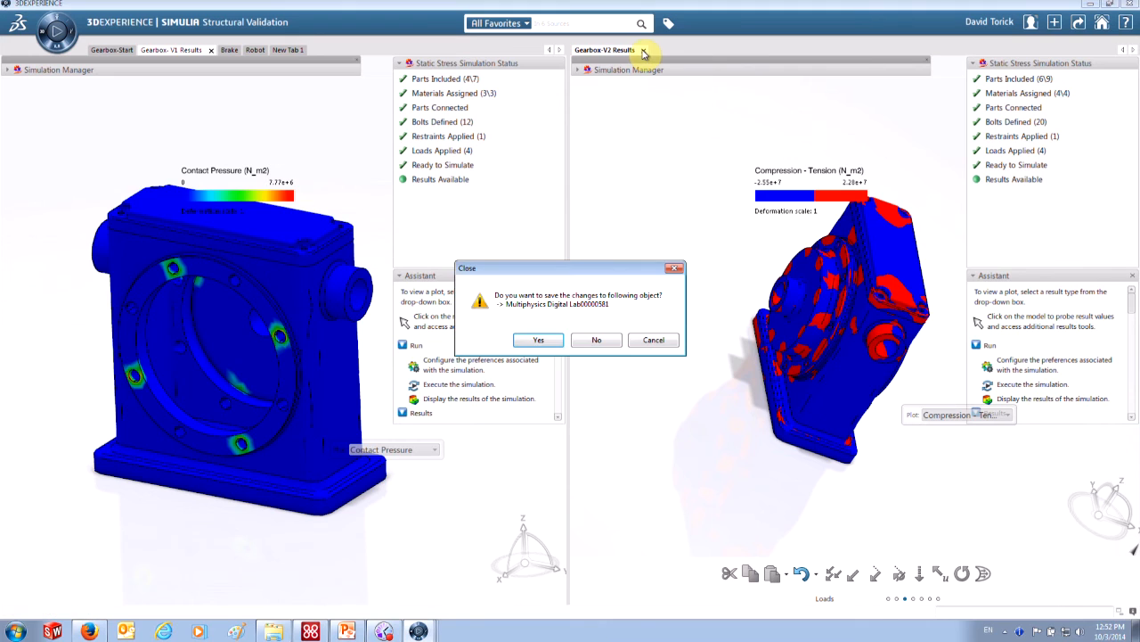
left_click(589, 345)
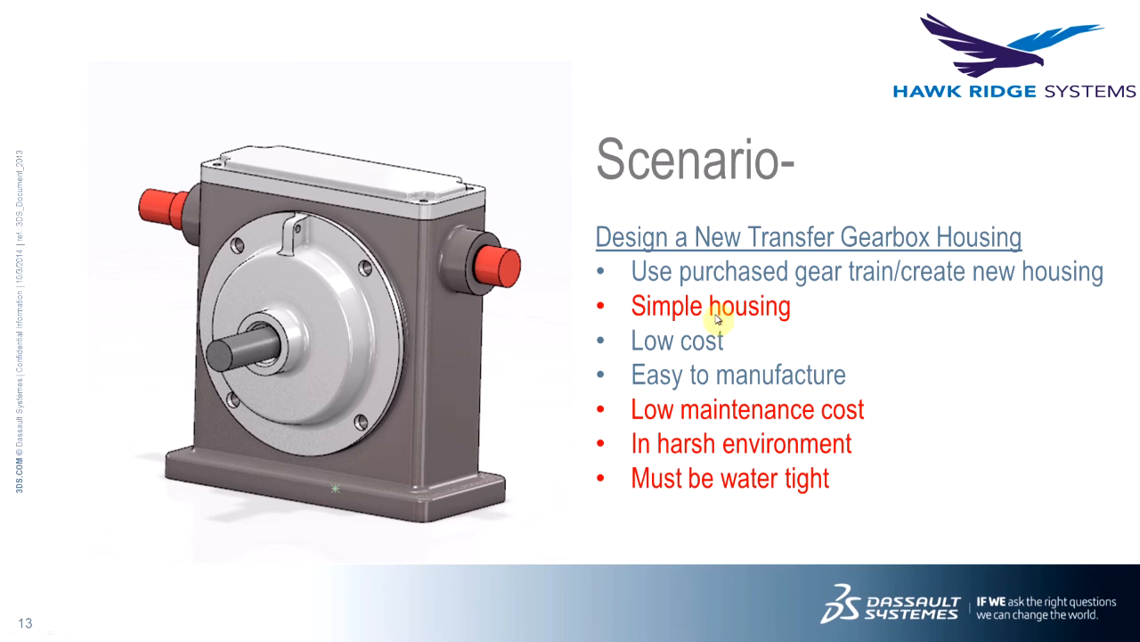
left_click(782, 313)
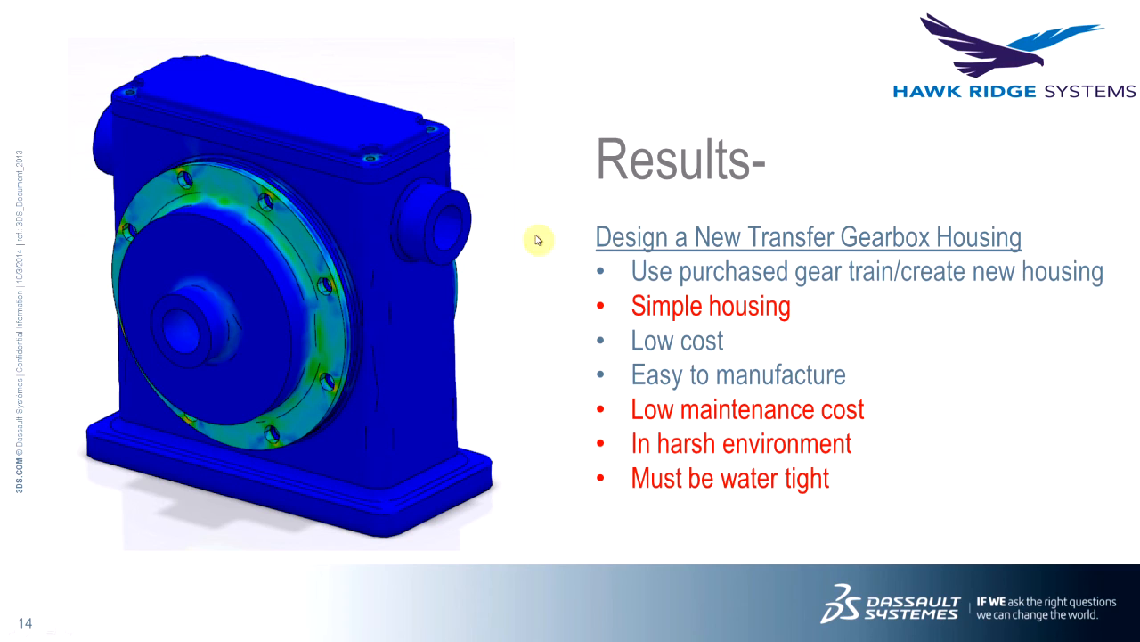
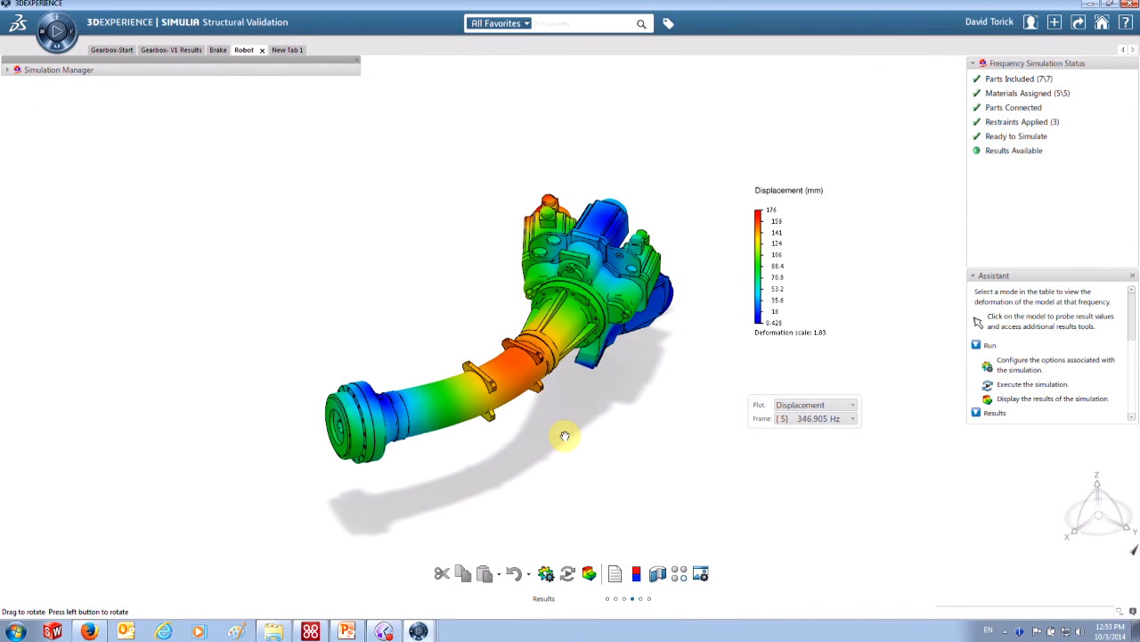
- Overlay the undeformed shape on the robot arm's displacement plot for the 346.905 Hz frame
left_click(853, 419)
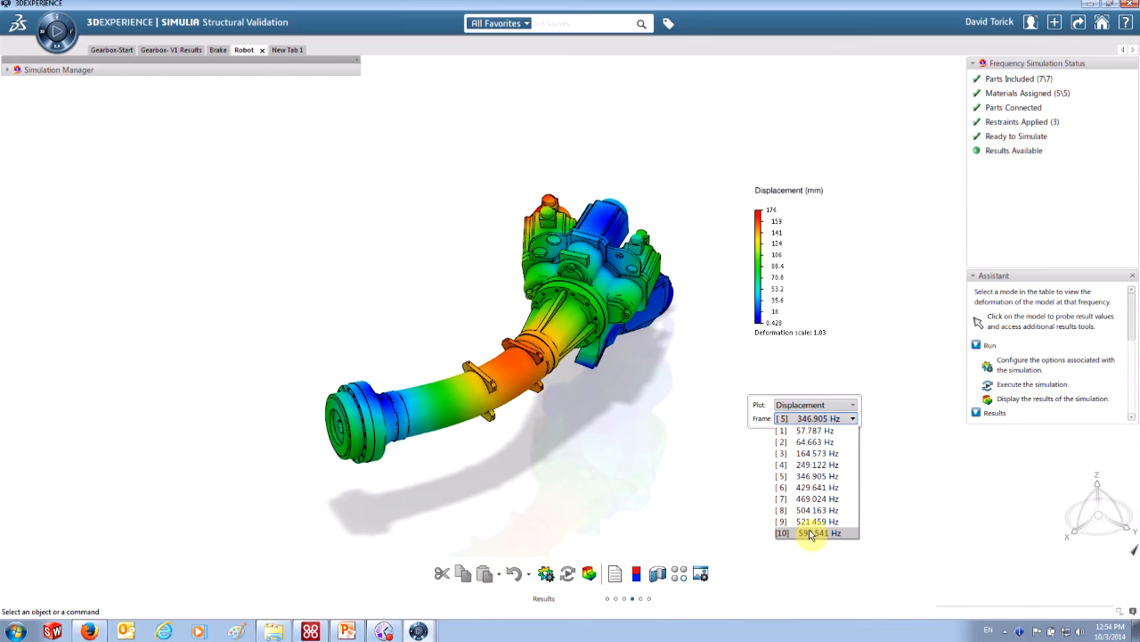
left_click(663, 419)
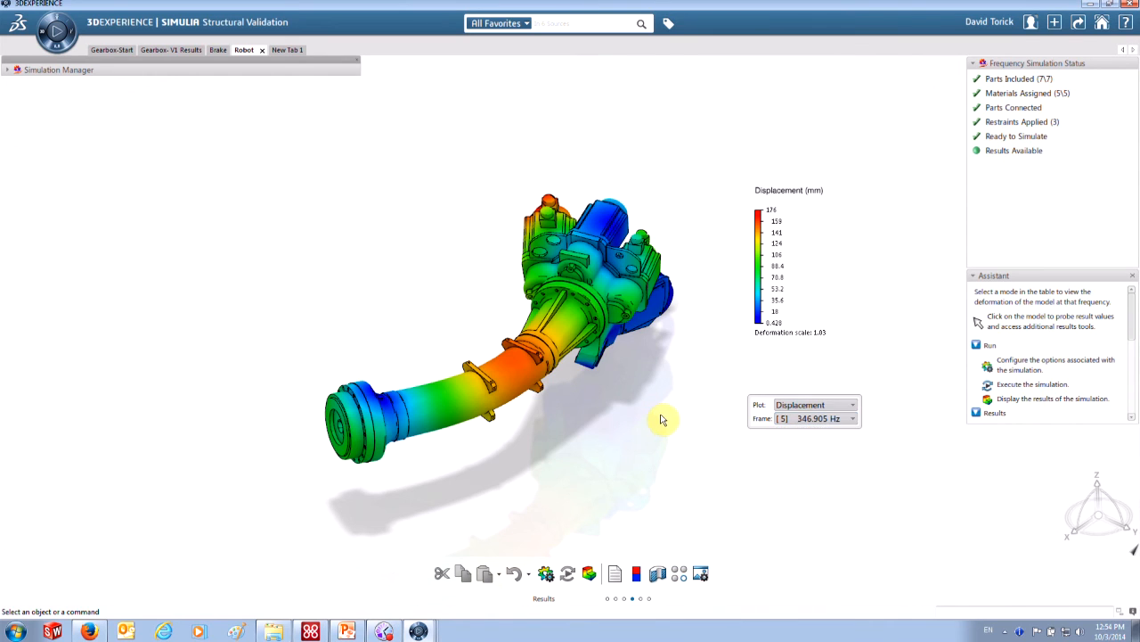
mouse_move(583, 460)
middle_mouse_down()
mouse_move(580, 437)
mouse_move(616, 451)
mouse_move(603, 461)
middle_mouse_up()
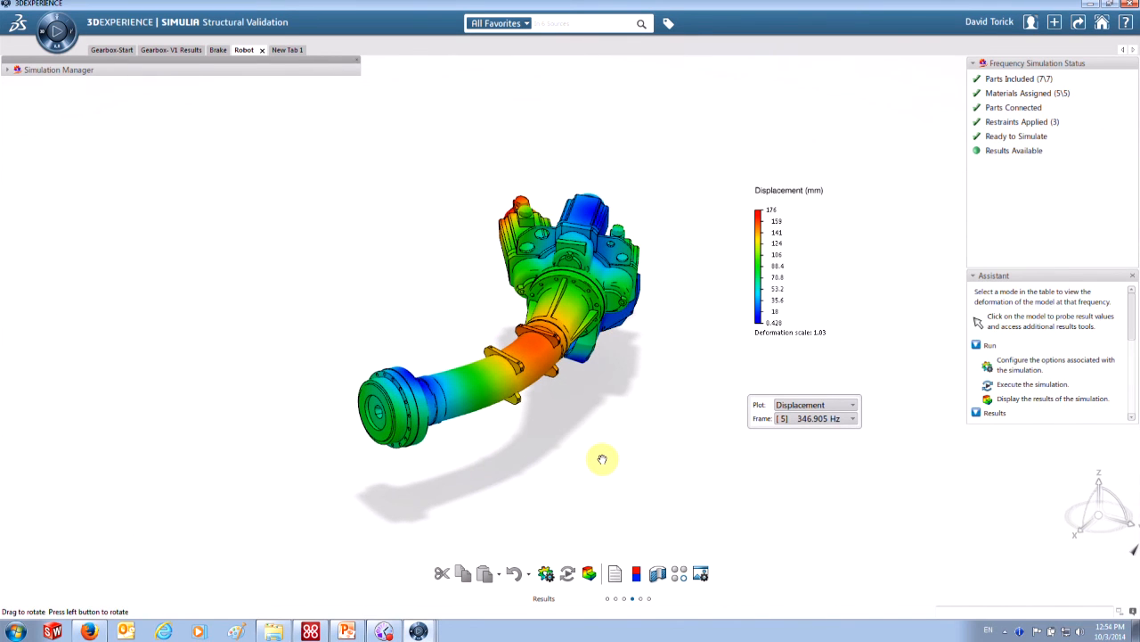
left_click(536, 349)
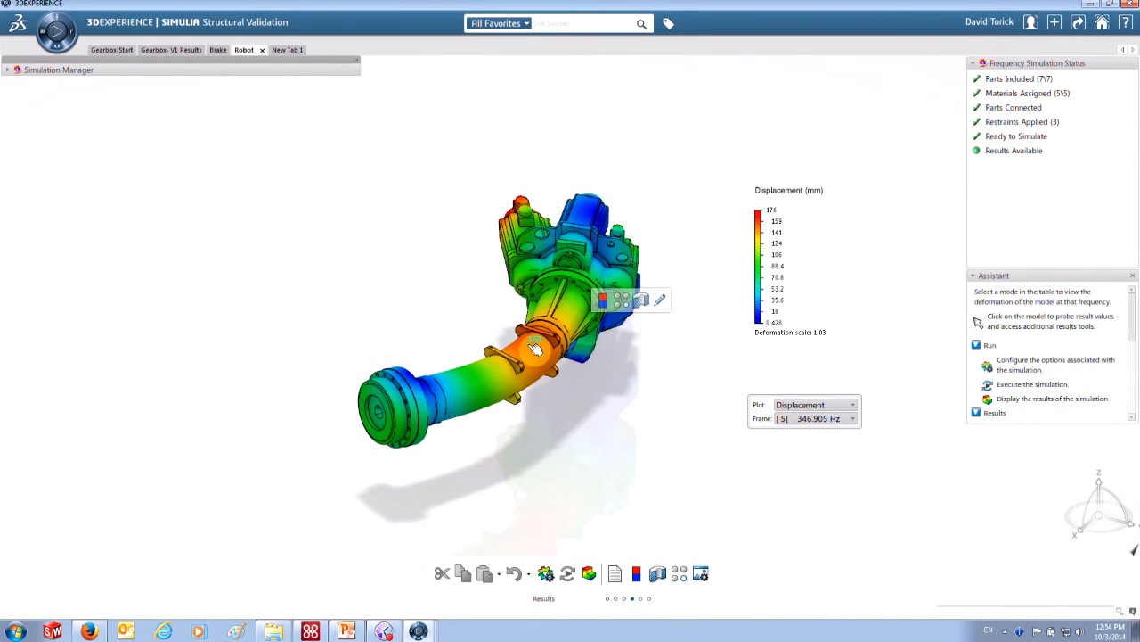
left_click(659, 300)
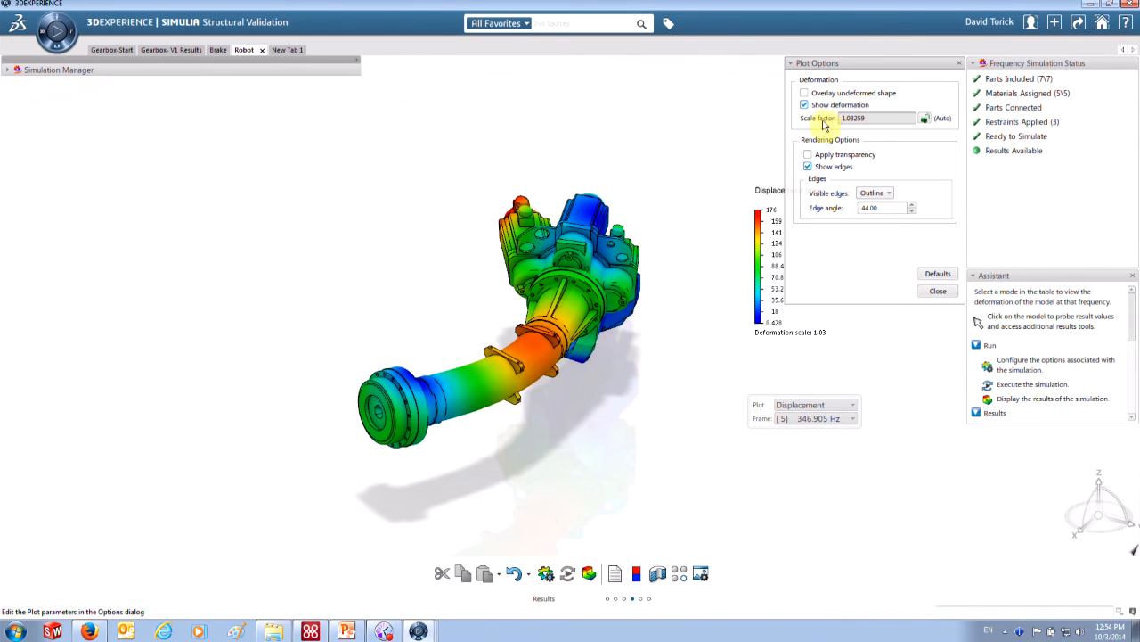
left_click(805, 93)
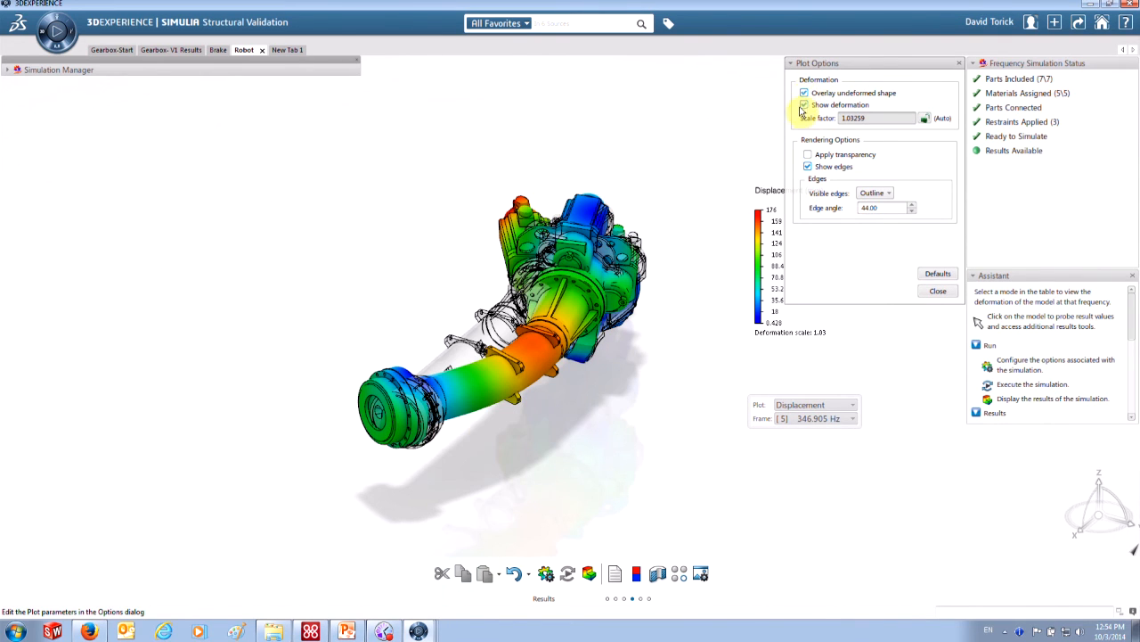
mouse_move(461, 219)
left_mouse_down()
mouse_move(432, 316)
mouse_move(478, 223)
mouse_move(466, 213)
left_mouse_up()
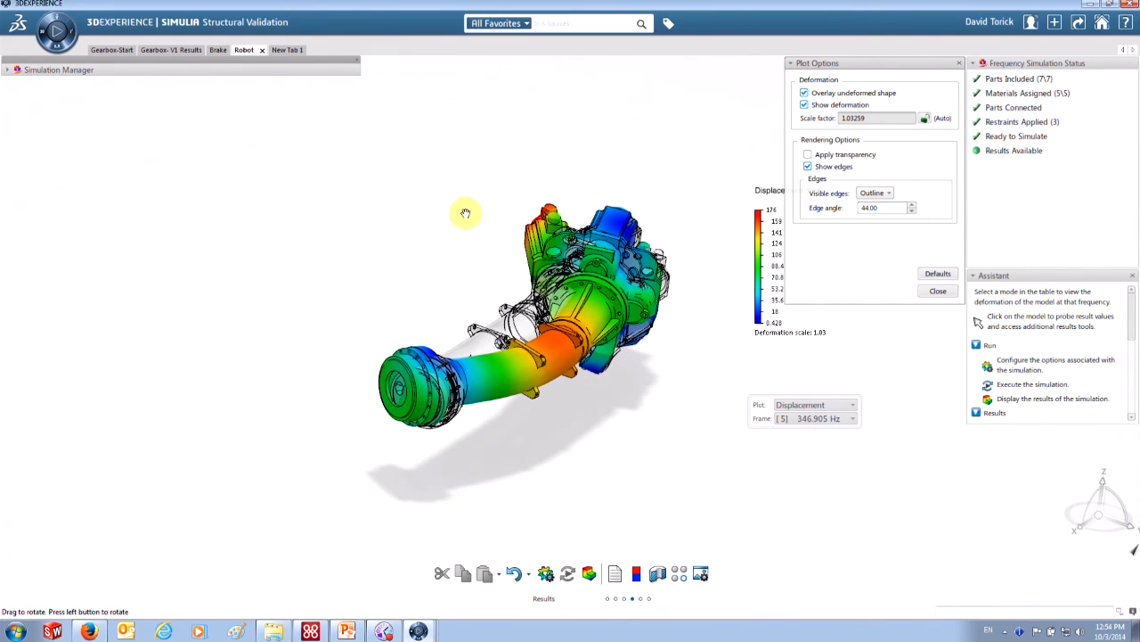
left_click(938, 292)
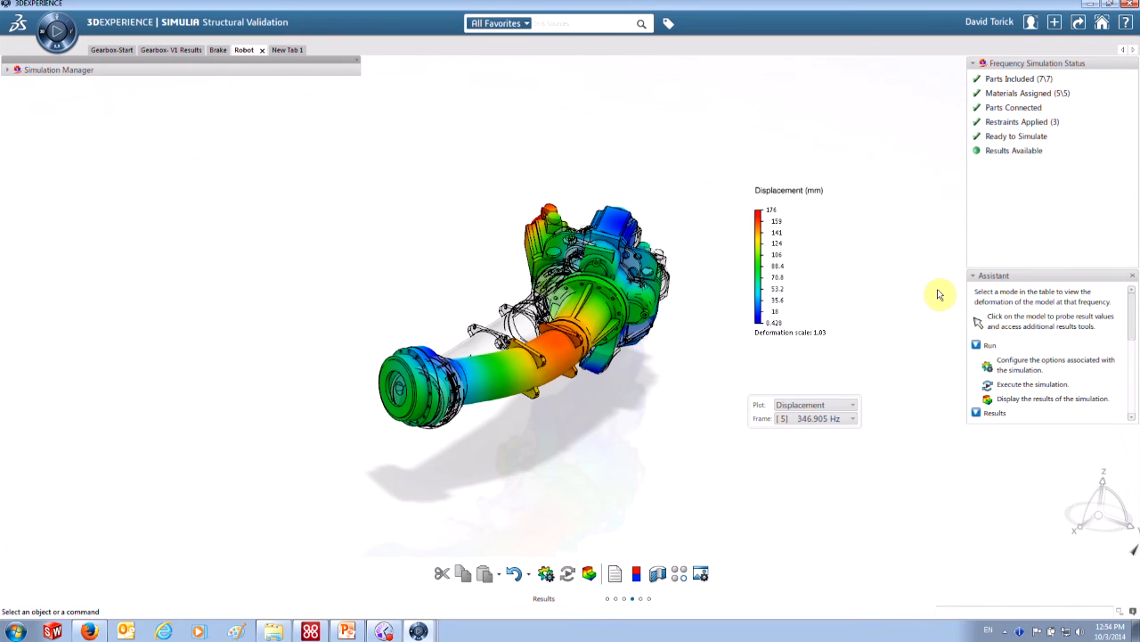
- Review the robot simulation's connections, restraints and available restraint types, and look closely at the pivot hole in the arm's base
left_click(9, 71)
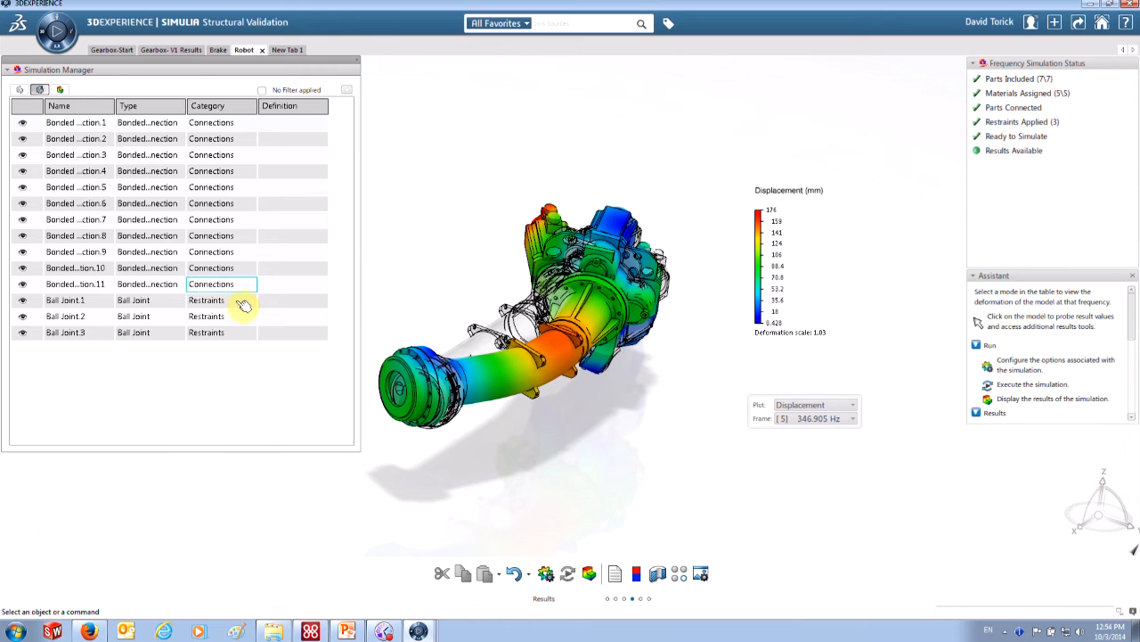
left_click(615, 601)
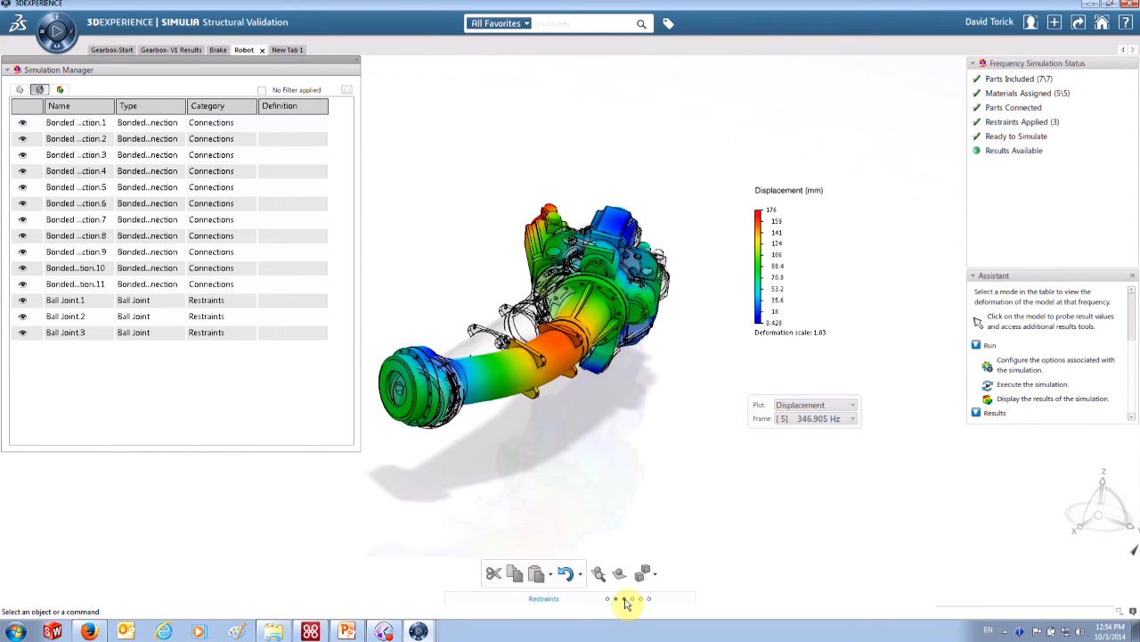
left_click(625, 599)
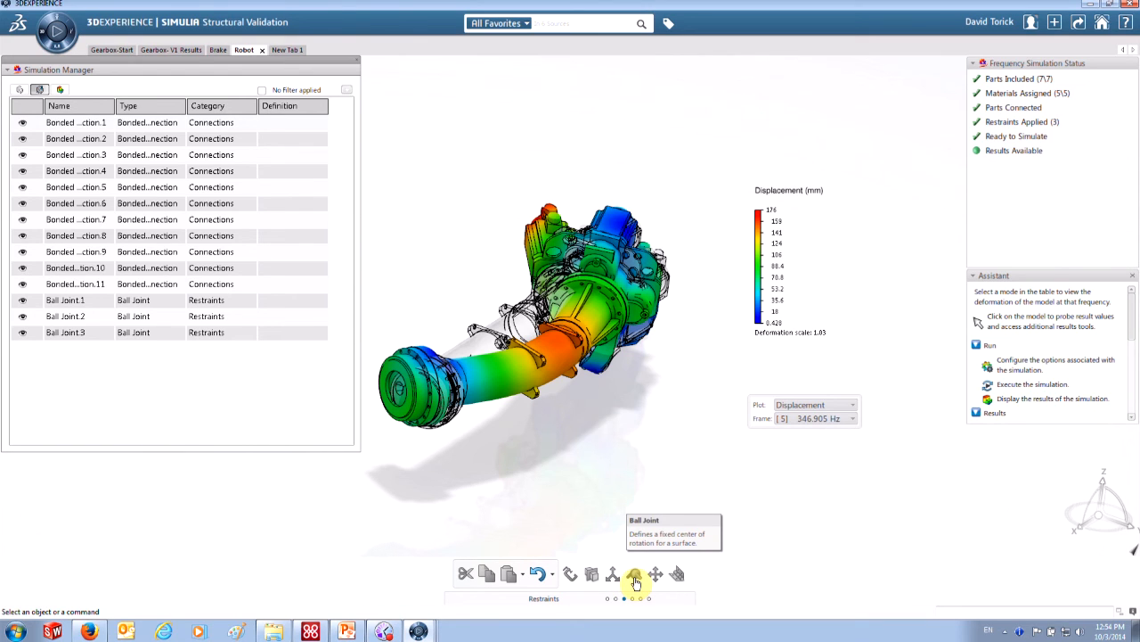
left_click_drag(624, 379, 565, 344)
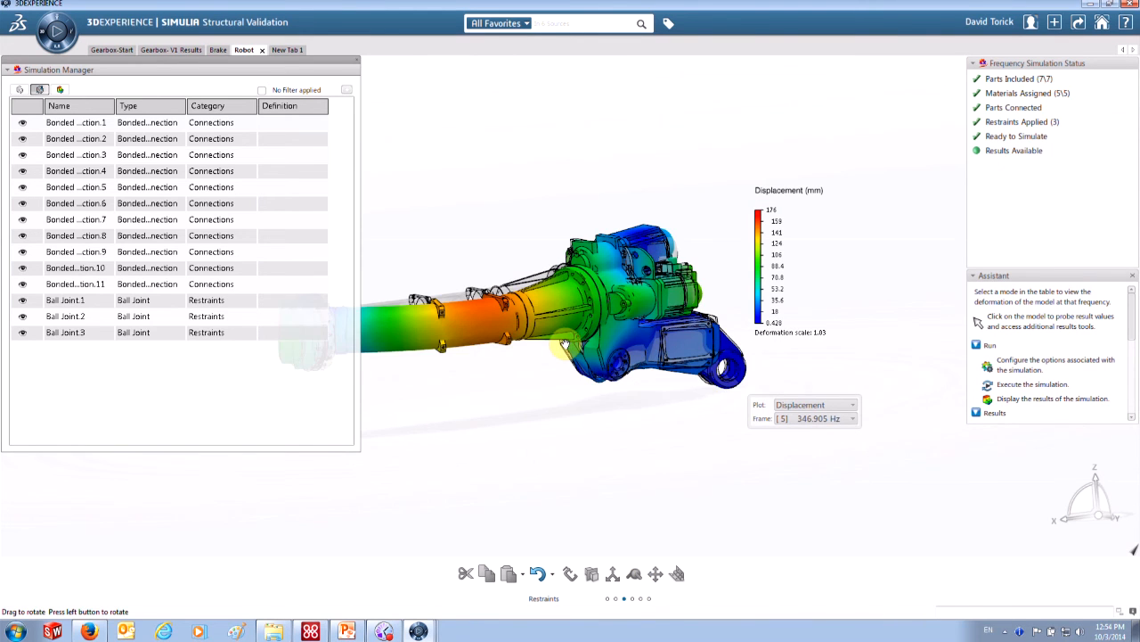
scroll(676, 379, "up", 5)
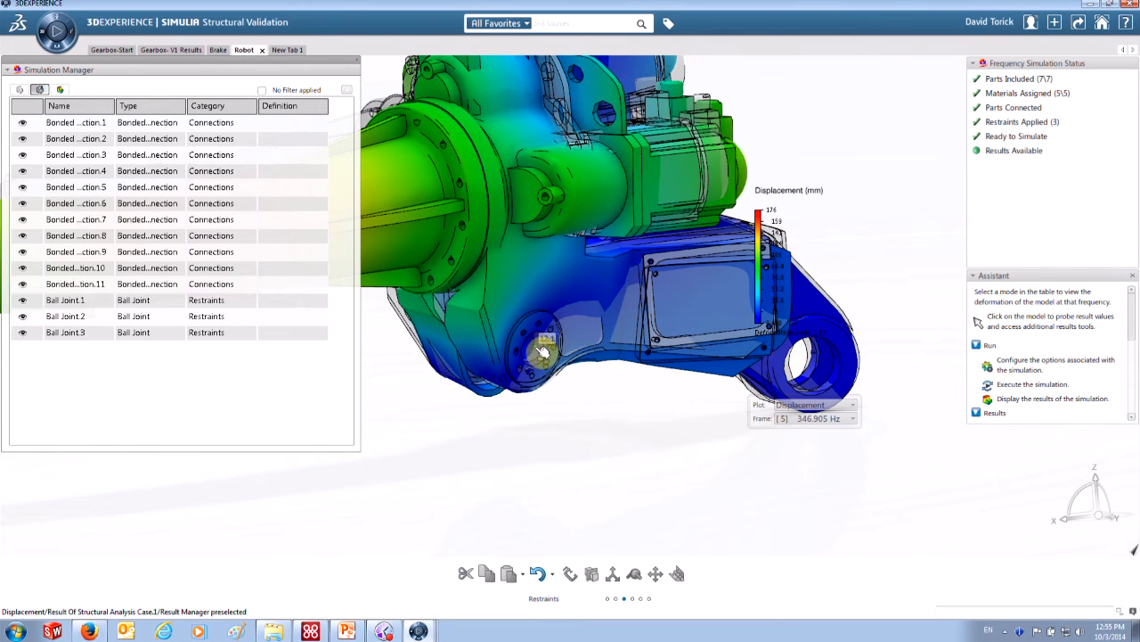
- Collapse the Simulation Manager and display the robot's expanded model tree
right_click(118, 477)
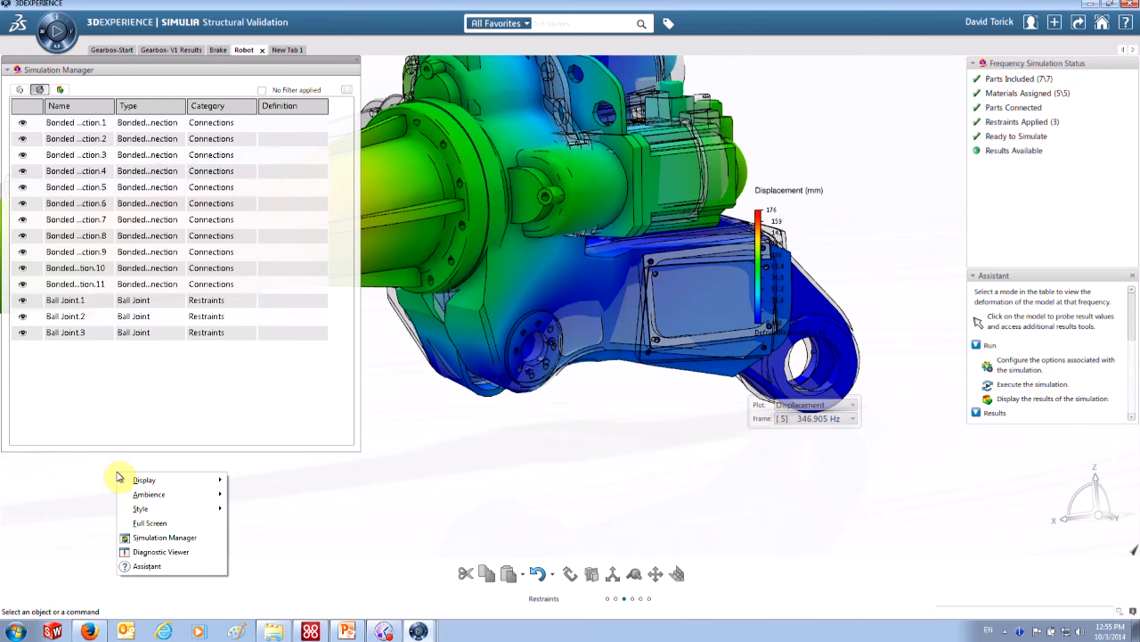
left_click(45, 488)
left_click(10, 75)
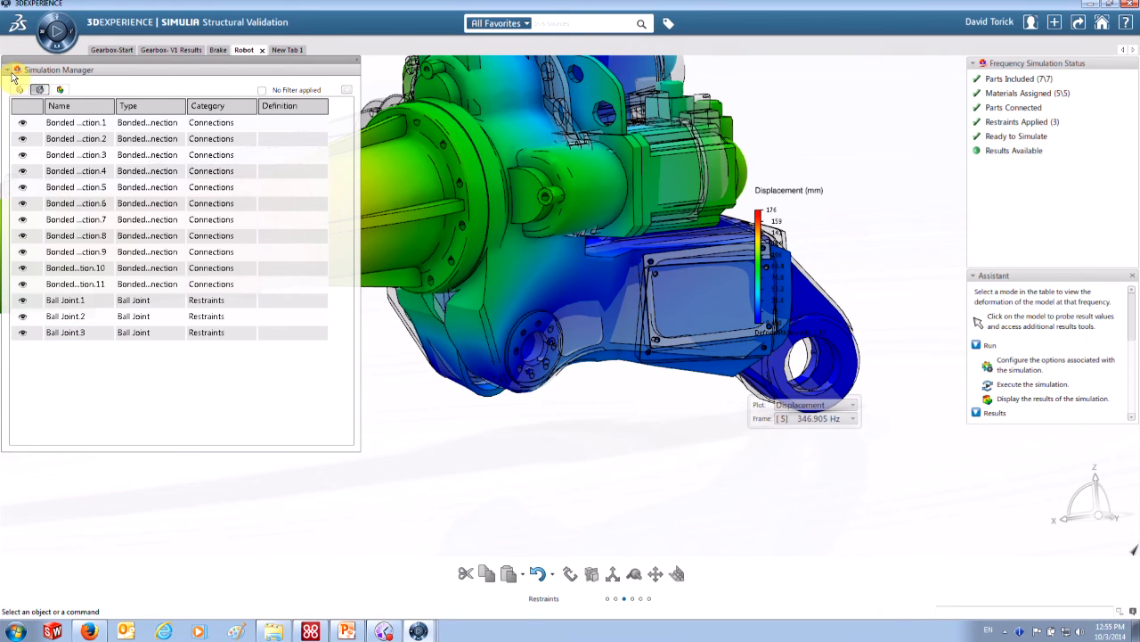
left_click(10, 69)
right_click(197, 369)
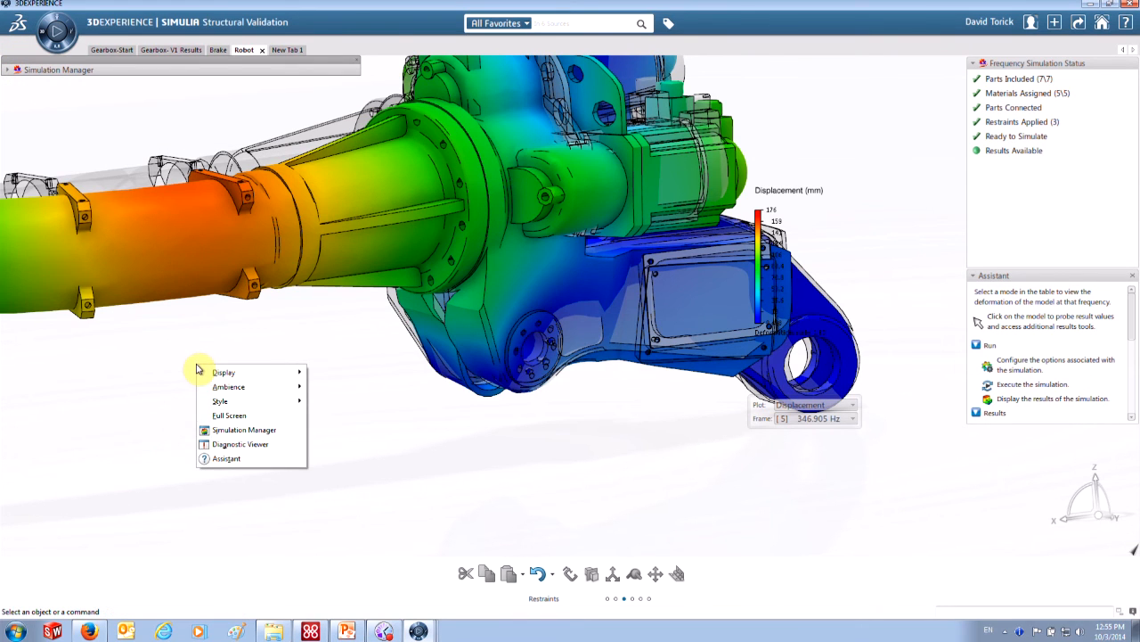
mouse_move(246, 387)
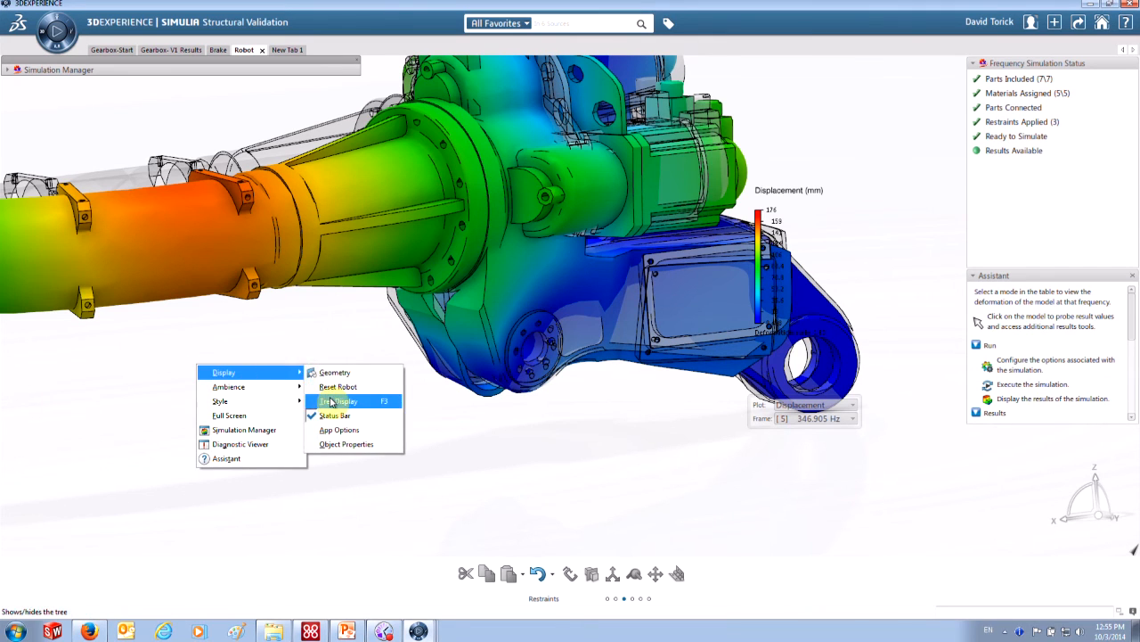
left_click(329, 402)
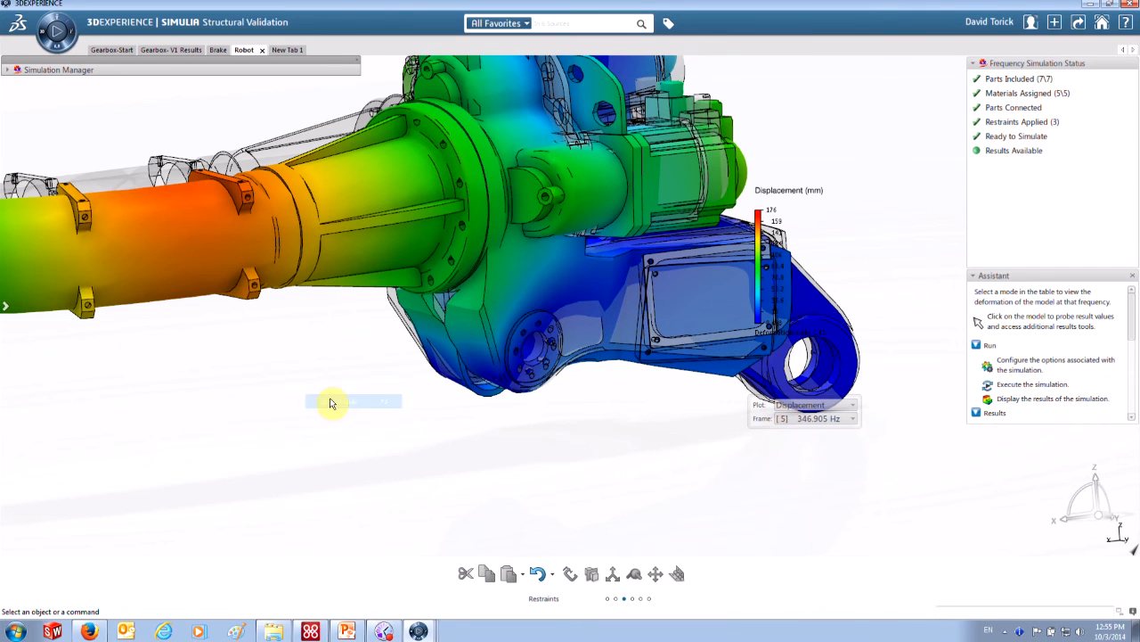
left_click(4, 307)
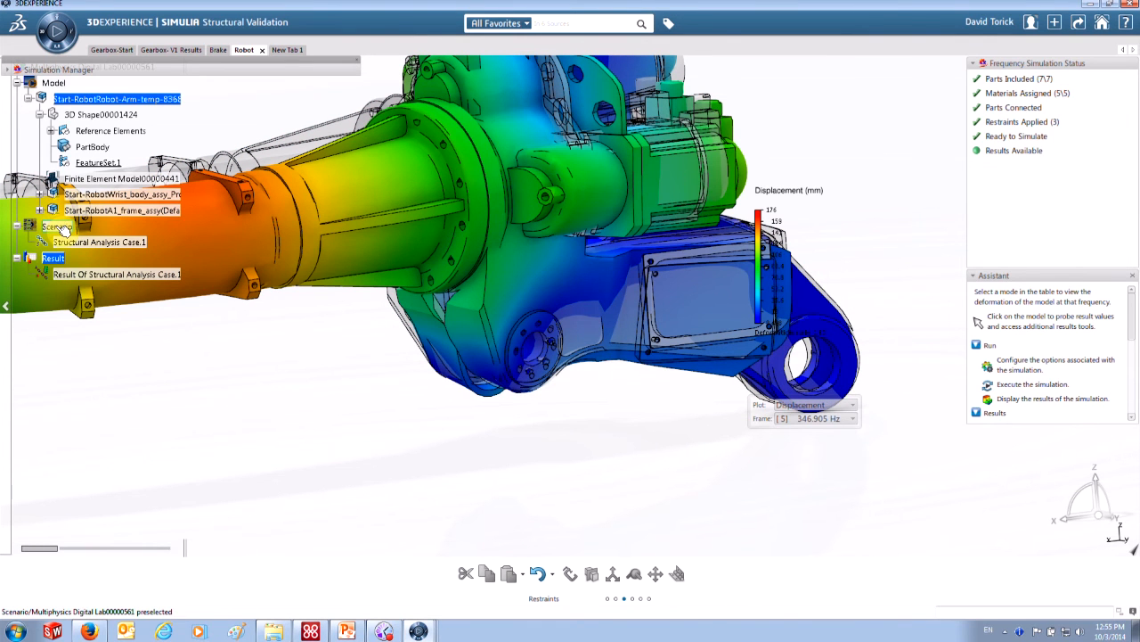
- Activate the Scenario of the robot simulation so its restraints show on the model in place of the results
left_click(62, 228)
left_click(67, 230)
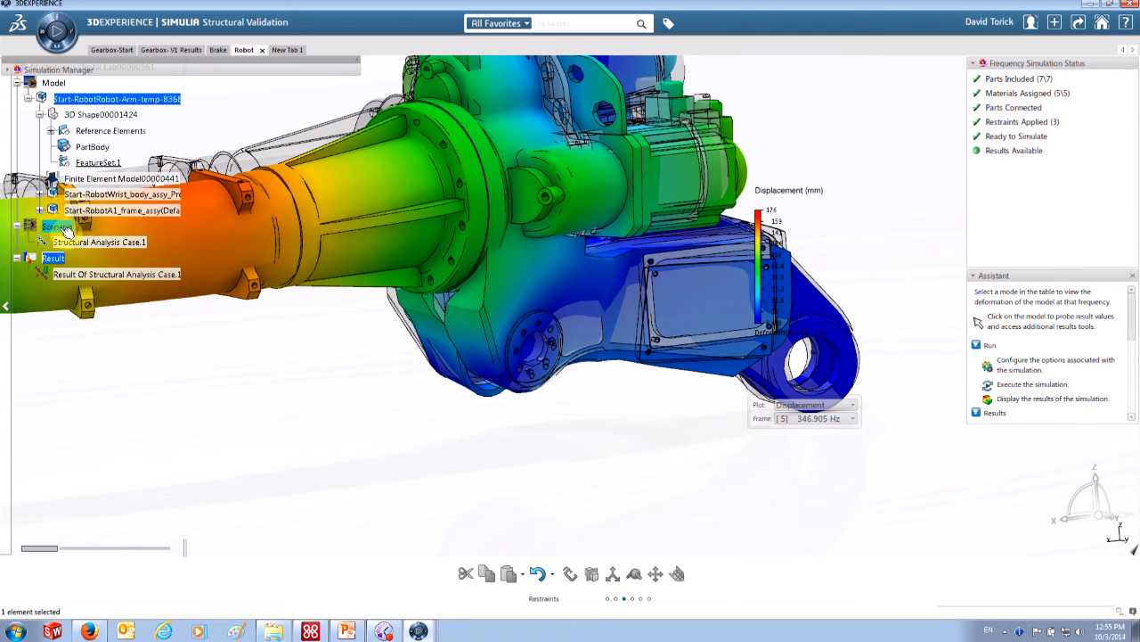
double_click(62, 228)
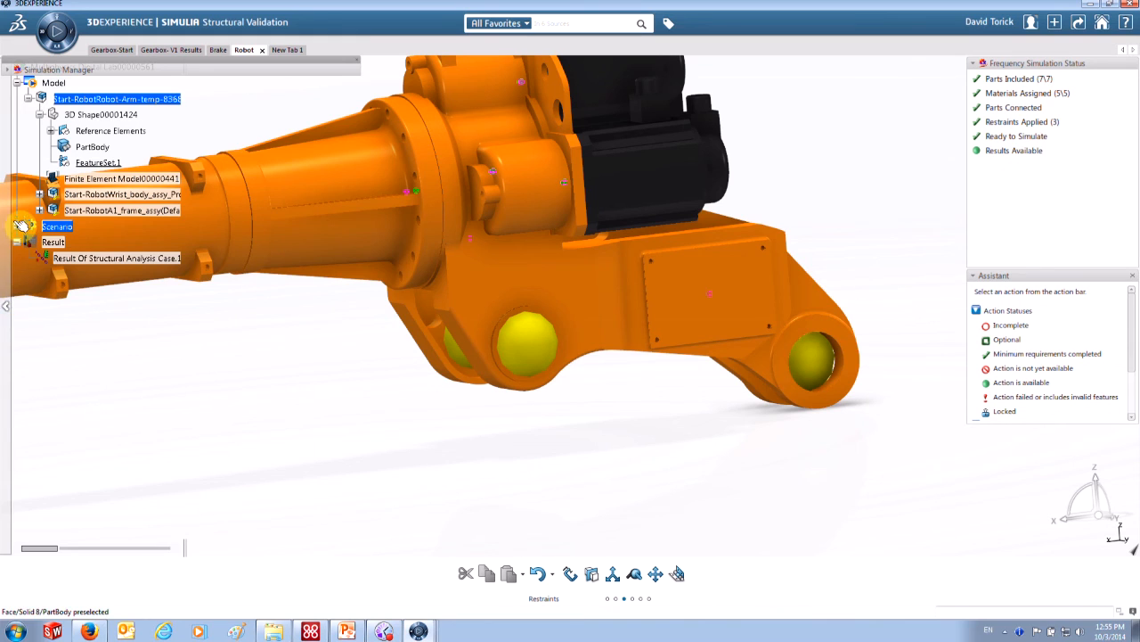
- Open the Ball Joint.1 restraint from the Simulation Manager, inspect its support geometry and close it unchanged
left_click(8, 71)
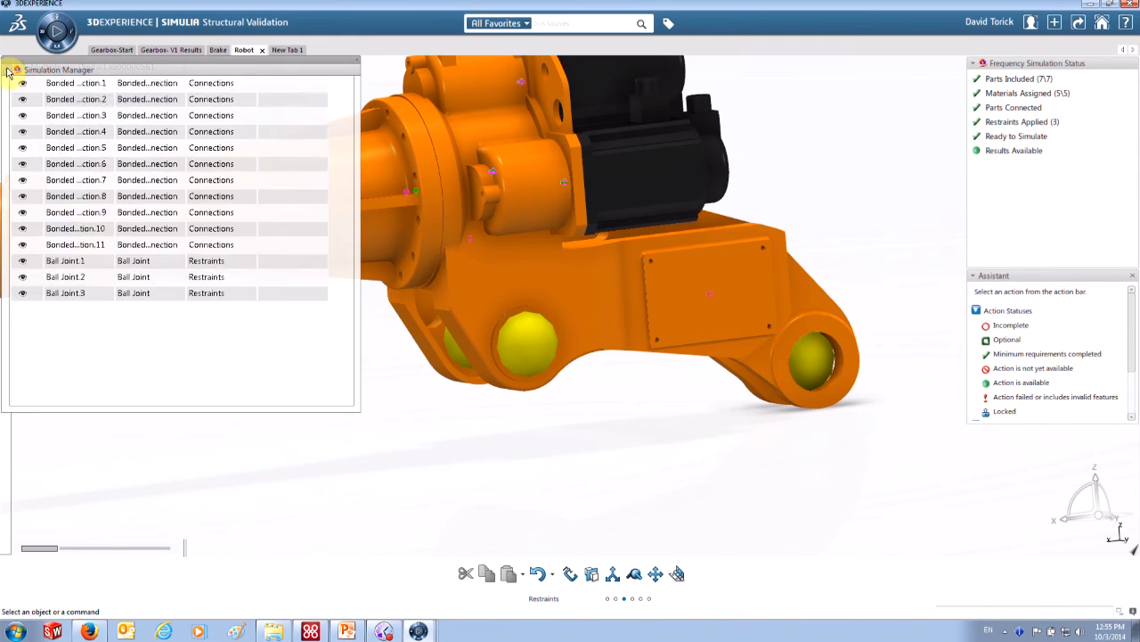
right_click(151, 302)
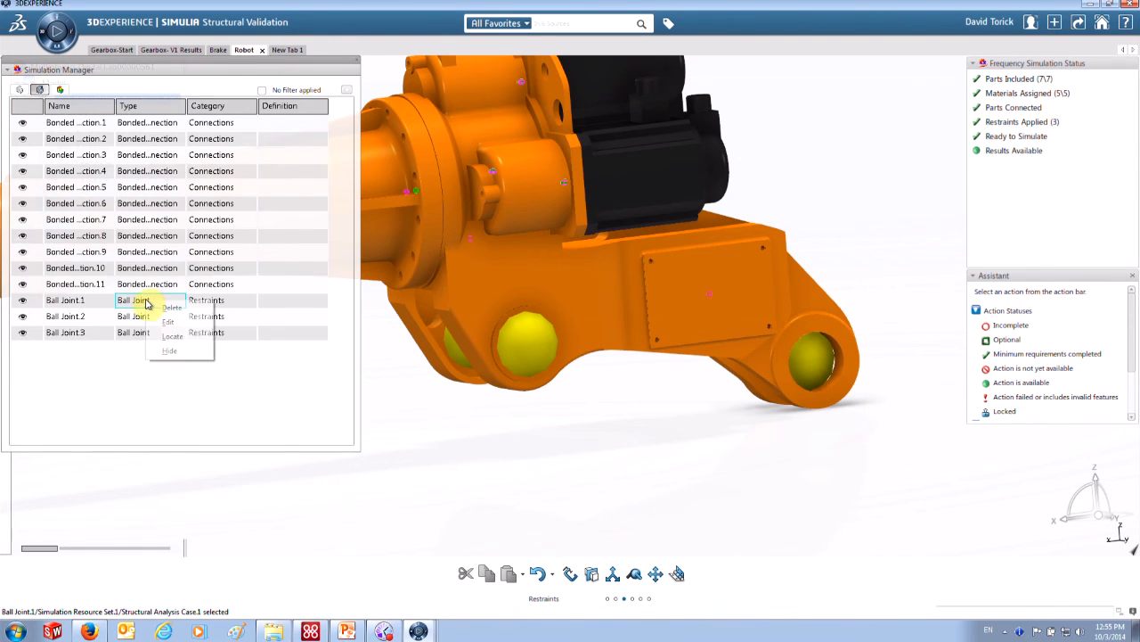
left_click(173, 322)
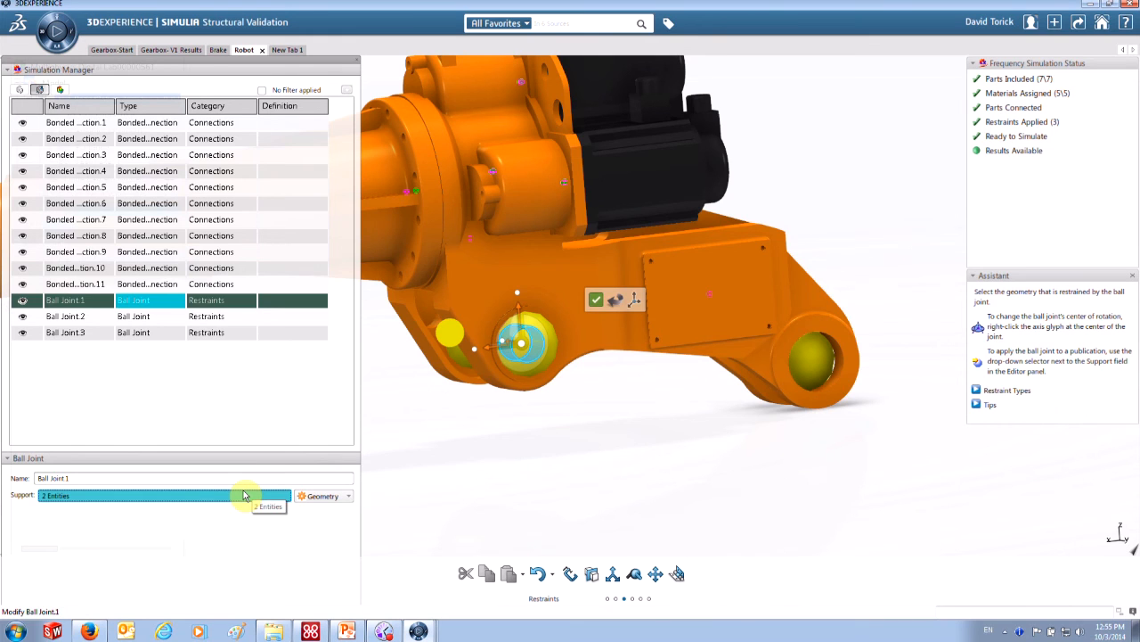
left_click(597, 307)
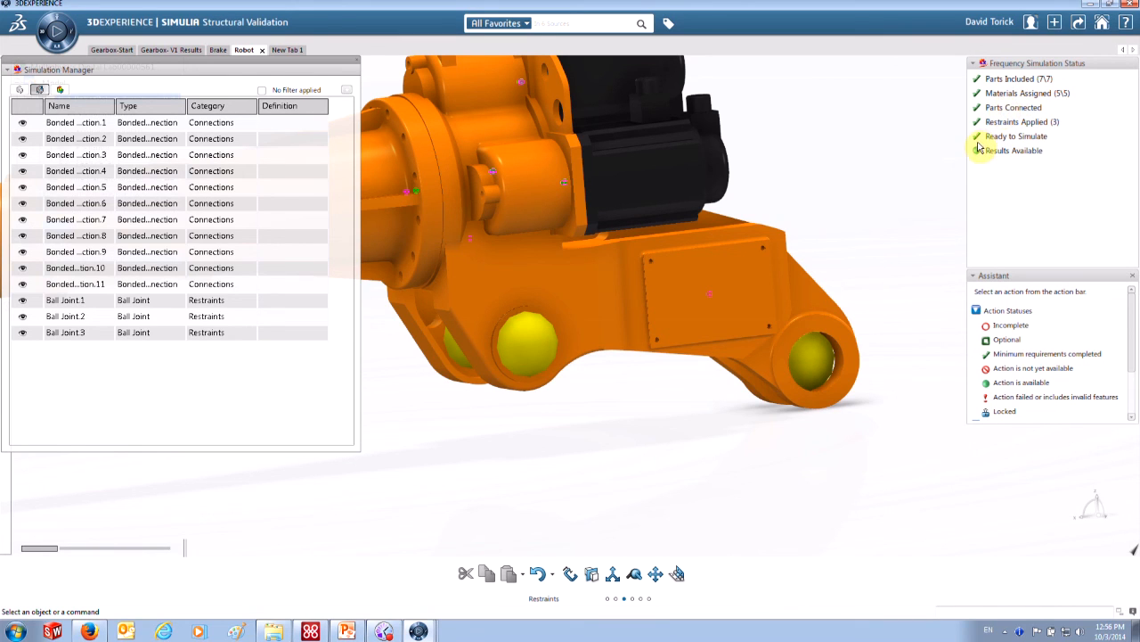
mouse_move(979, 148)
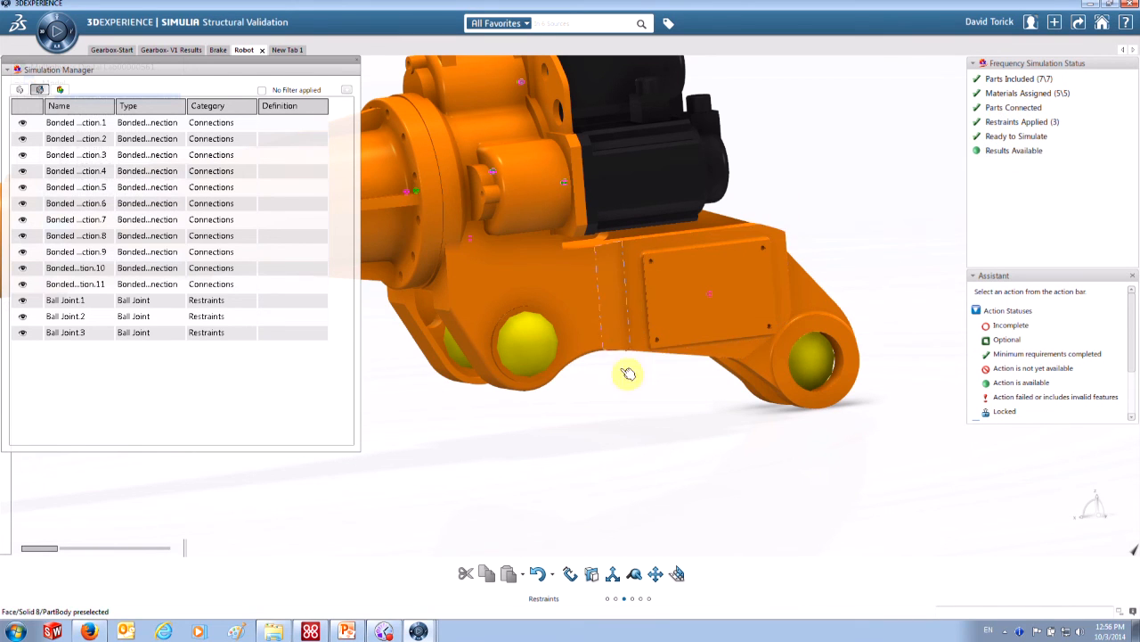
- Switch to the Brake thermal simulation and view its Temperature plot up close
left_click(217, 50)
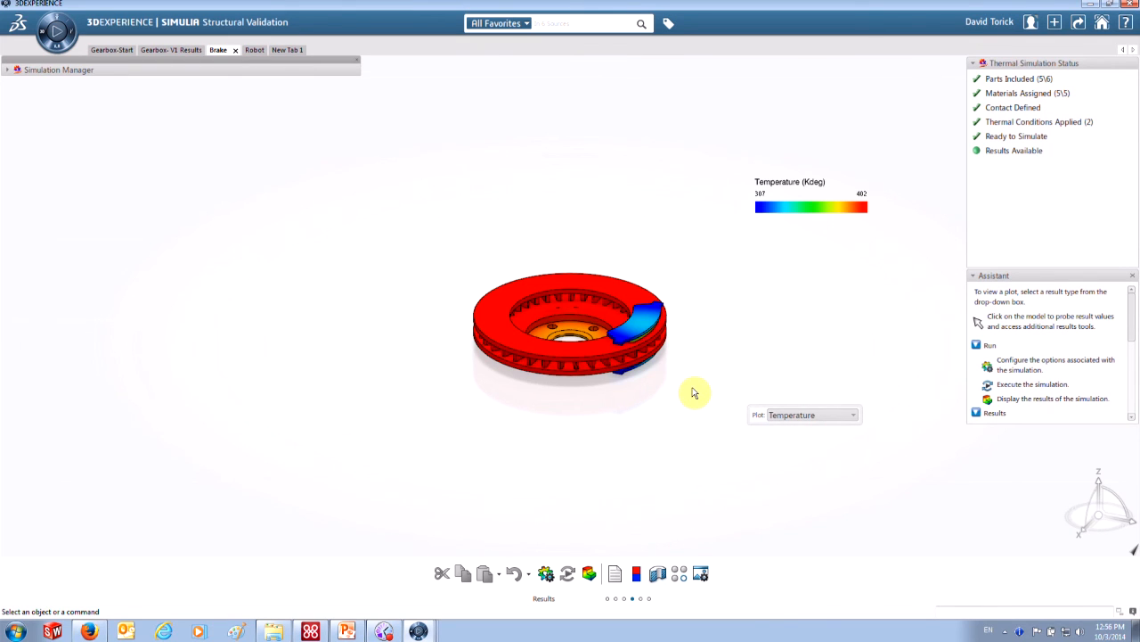
scroll(693, 392, "up", 2)
scroll(693, 393, "up", 2)
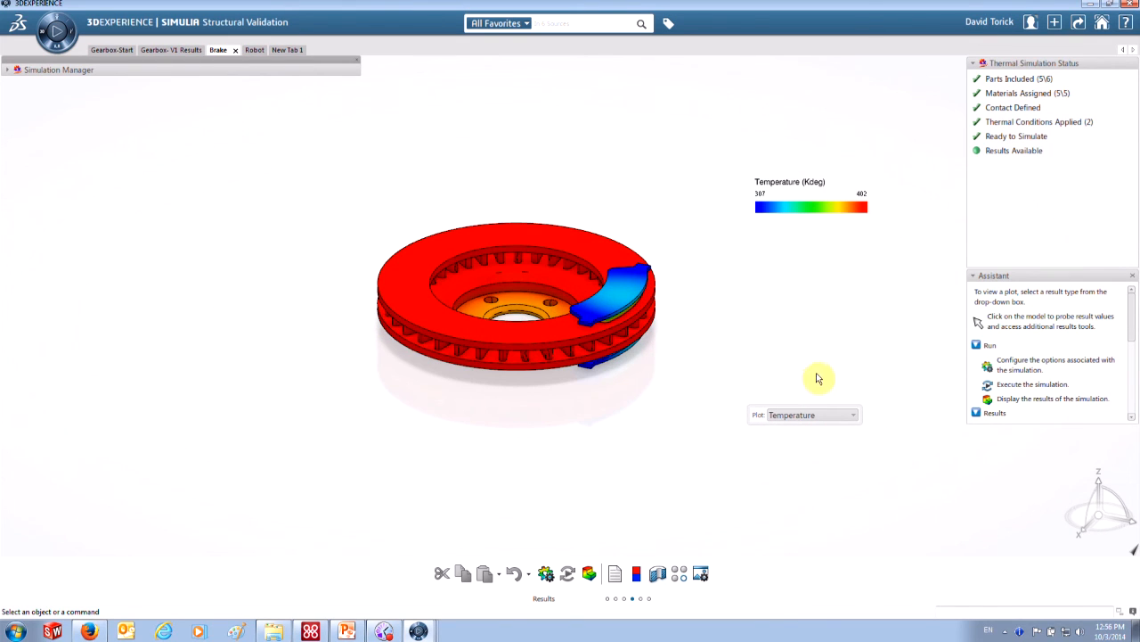
- Set the Temperature plot's legend orientation to Vertical in the Legend Options and close them
right_click(811, 210)
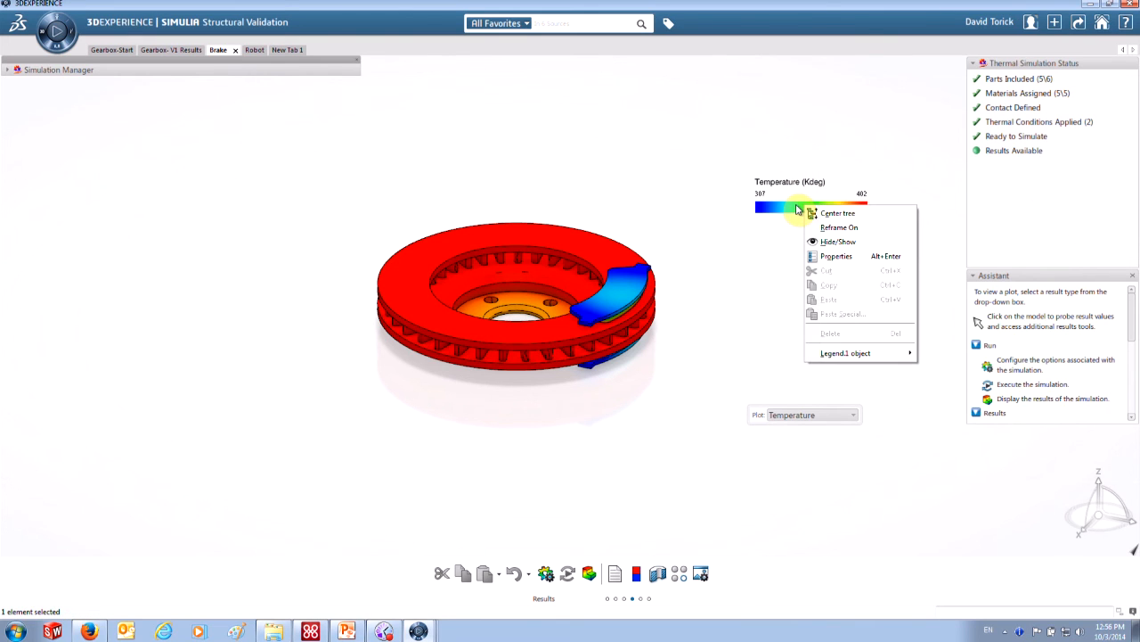
left_click(802, 208)
left_click(802, 208)
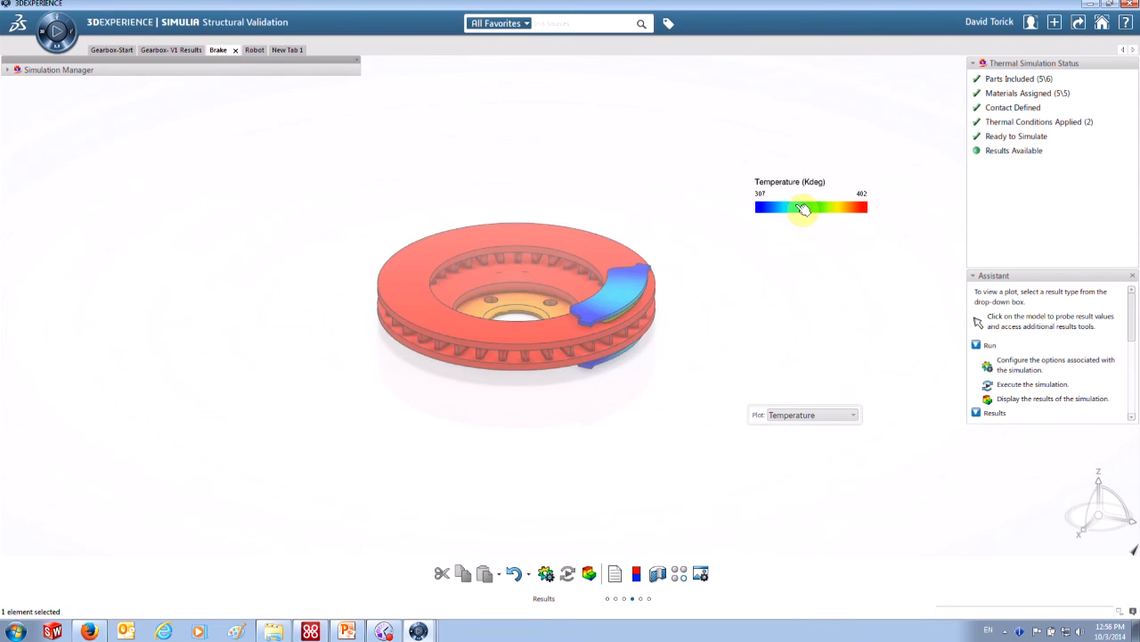
double_click(803, 208)
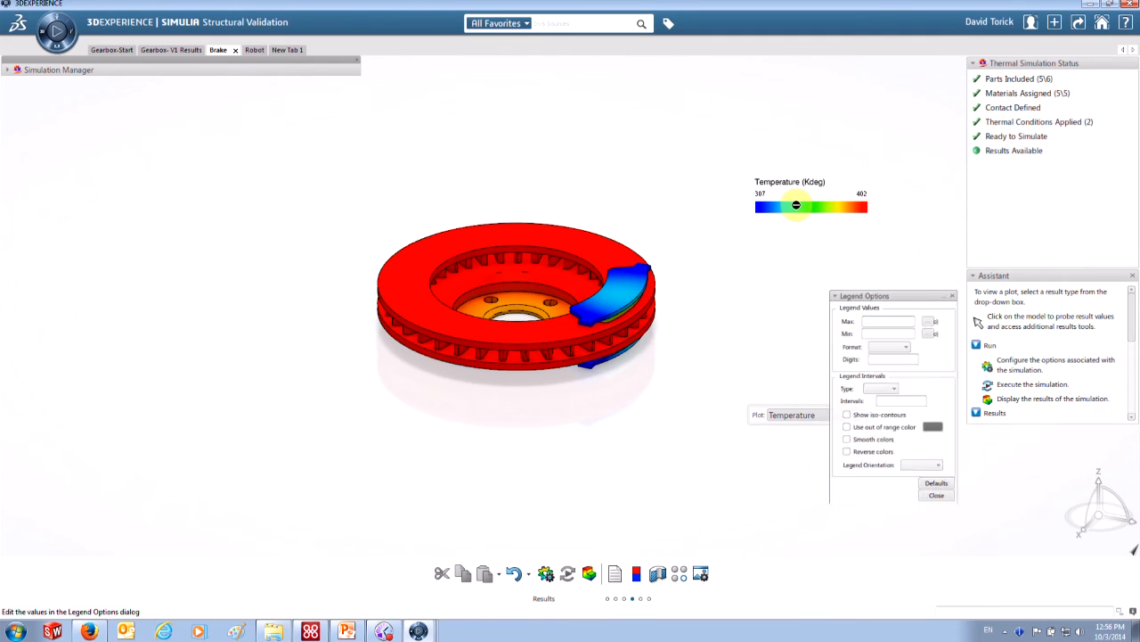
left_click(926, 474)
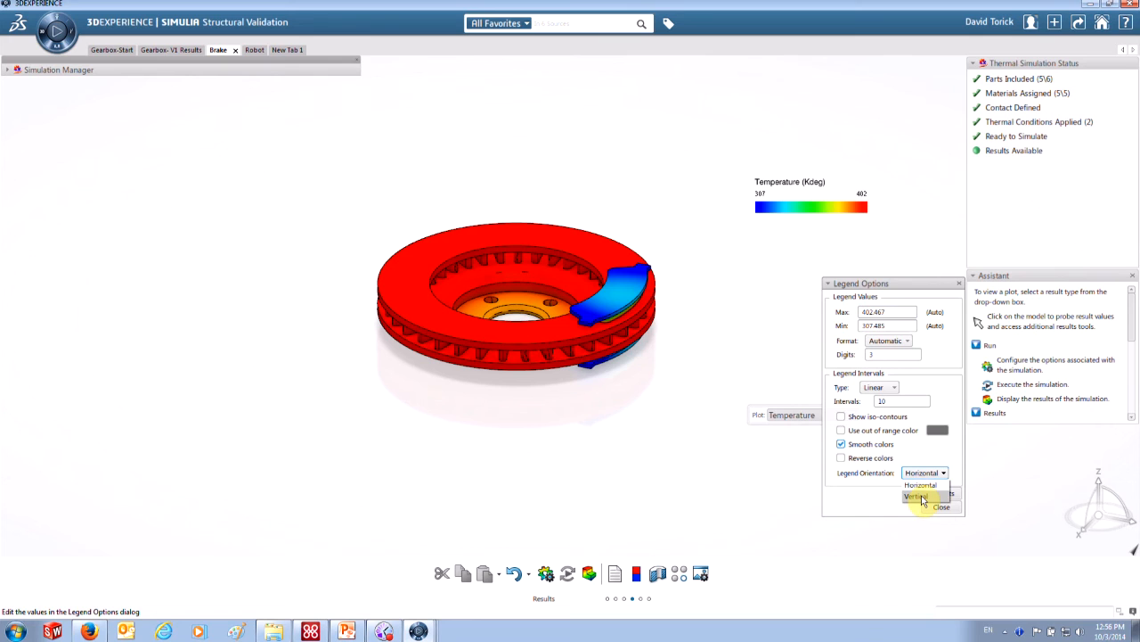
left_click(918, 496)
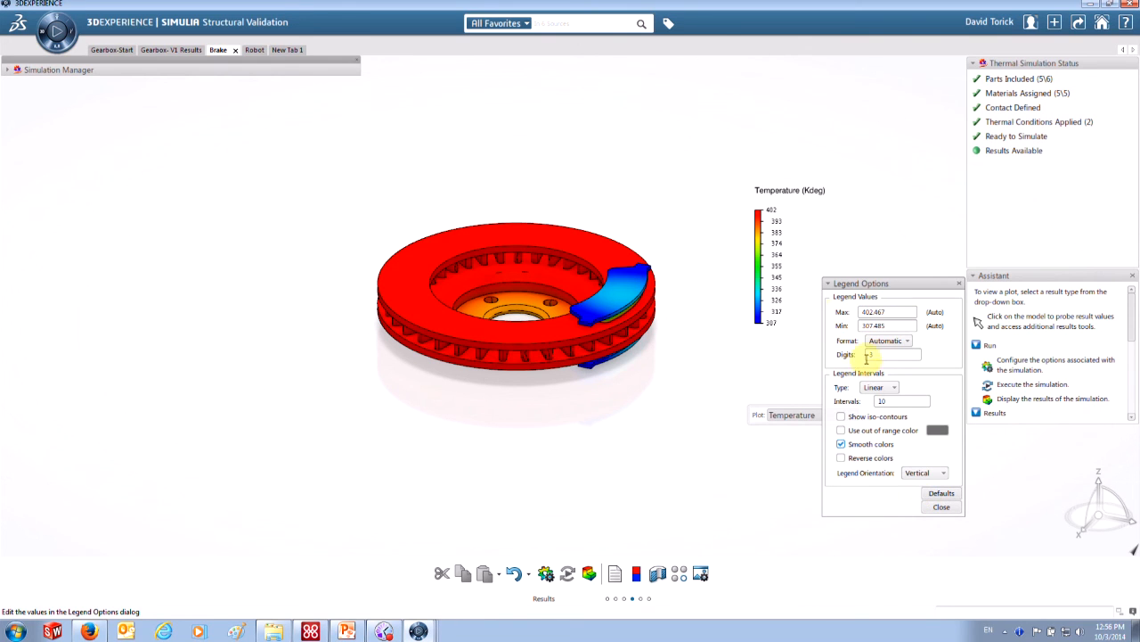
left_click(940, 507)
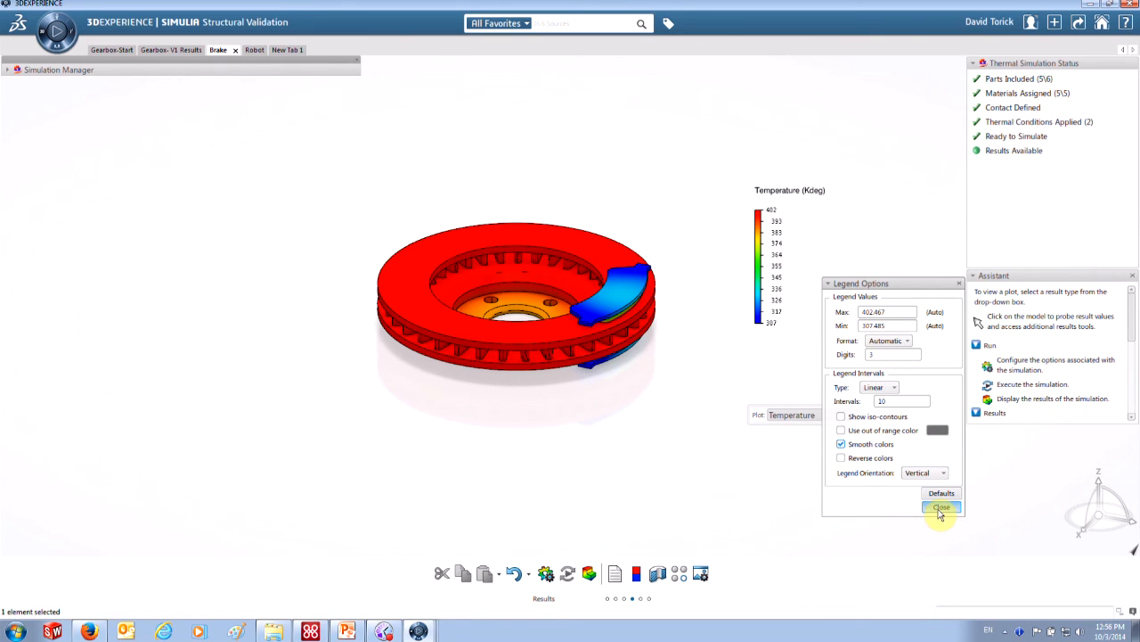
- Switch the brake results to the Heat Flux plot and inspect the vectors on the pads and disc hub
left_click(838, 421)
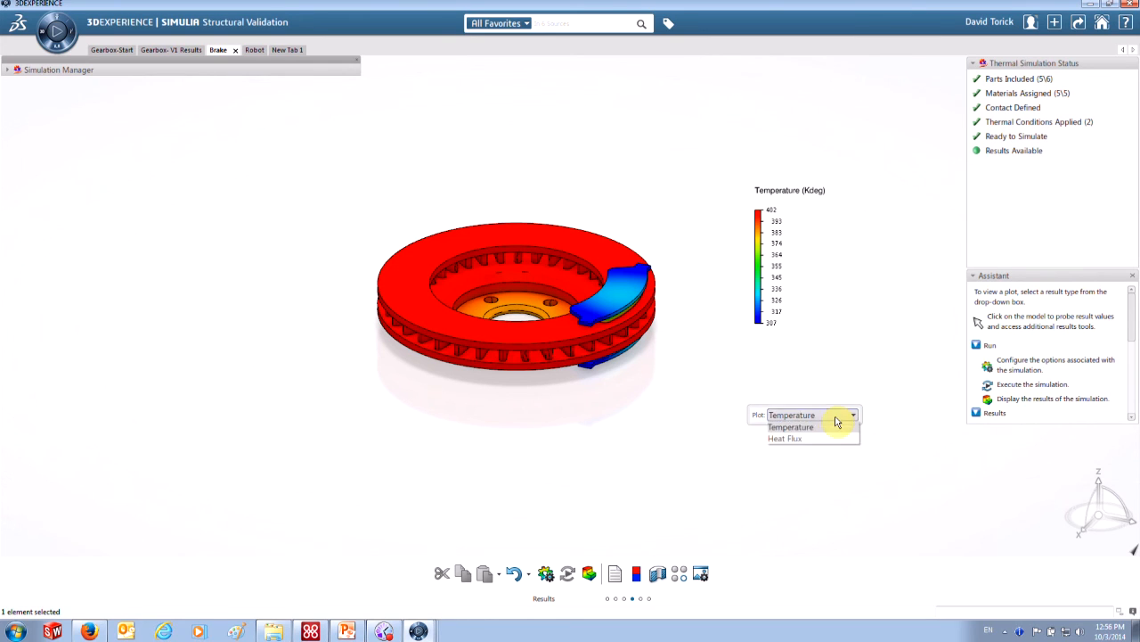
left_click(794, 439)
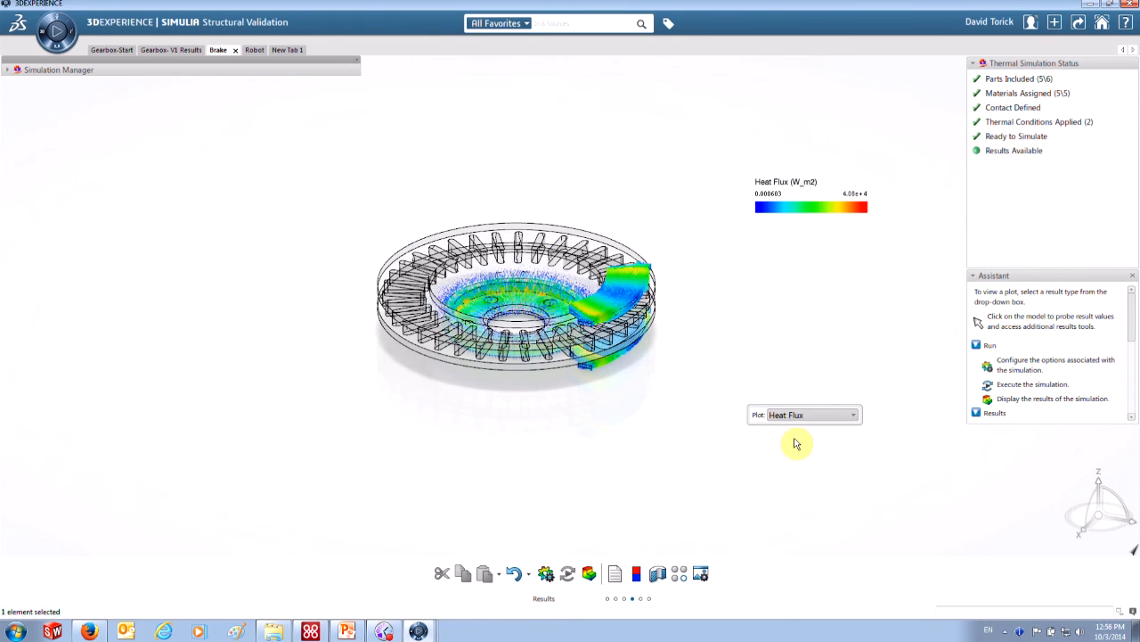
scroll(568, 318, "up", 5)
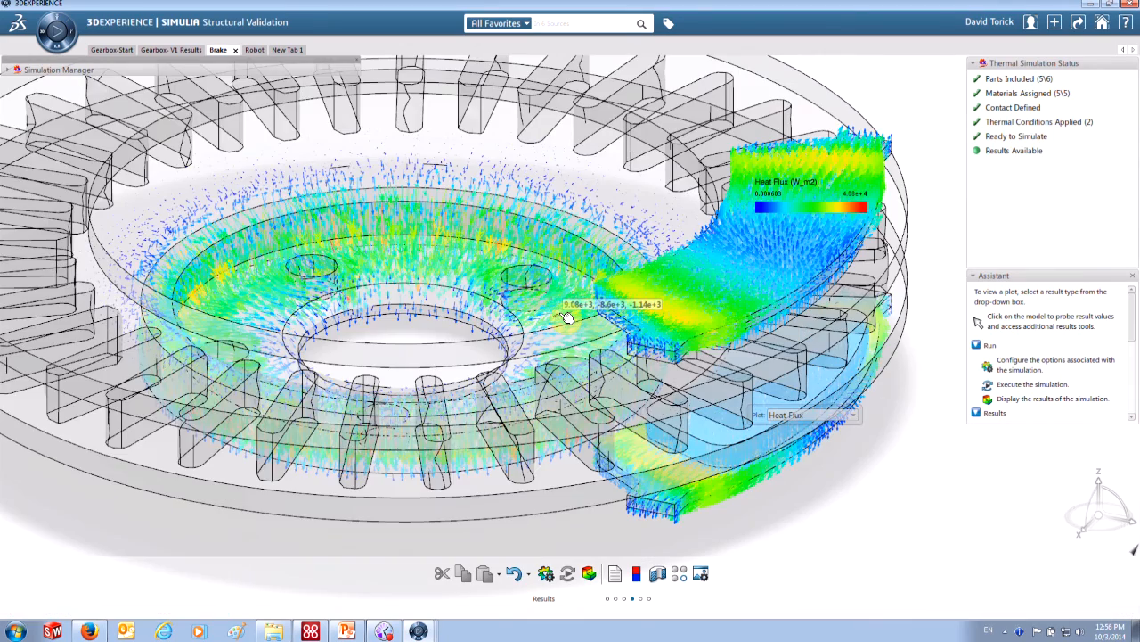
left_click(707, 305)
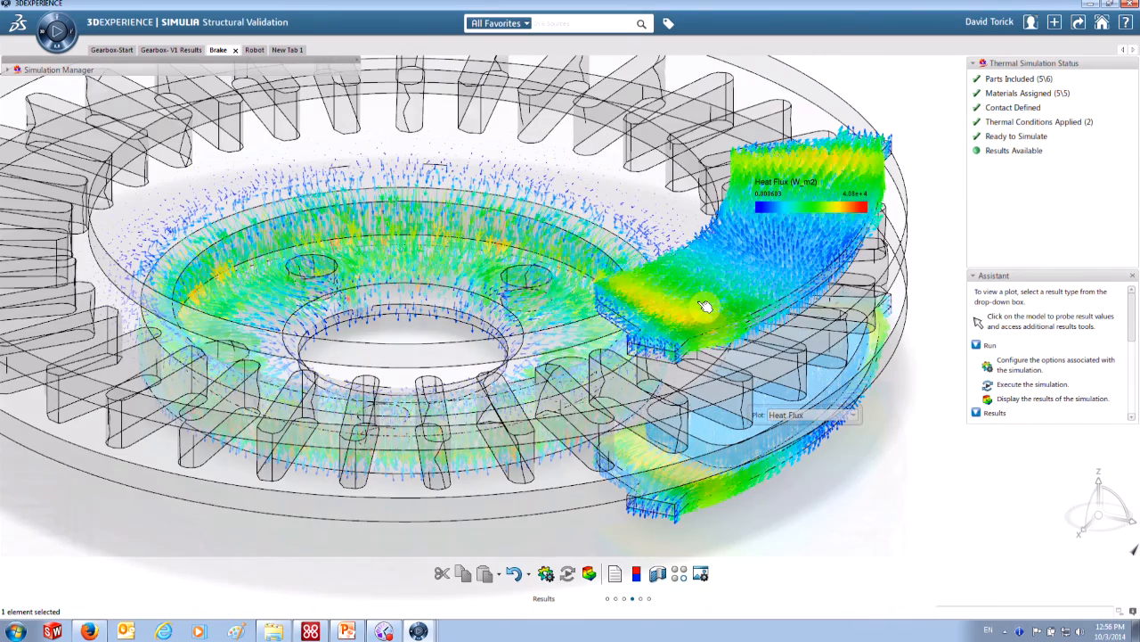
scroll(707, 306, "down", 5)
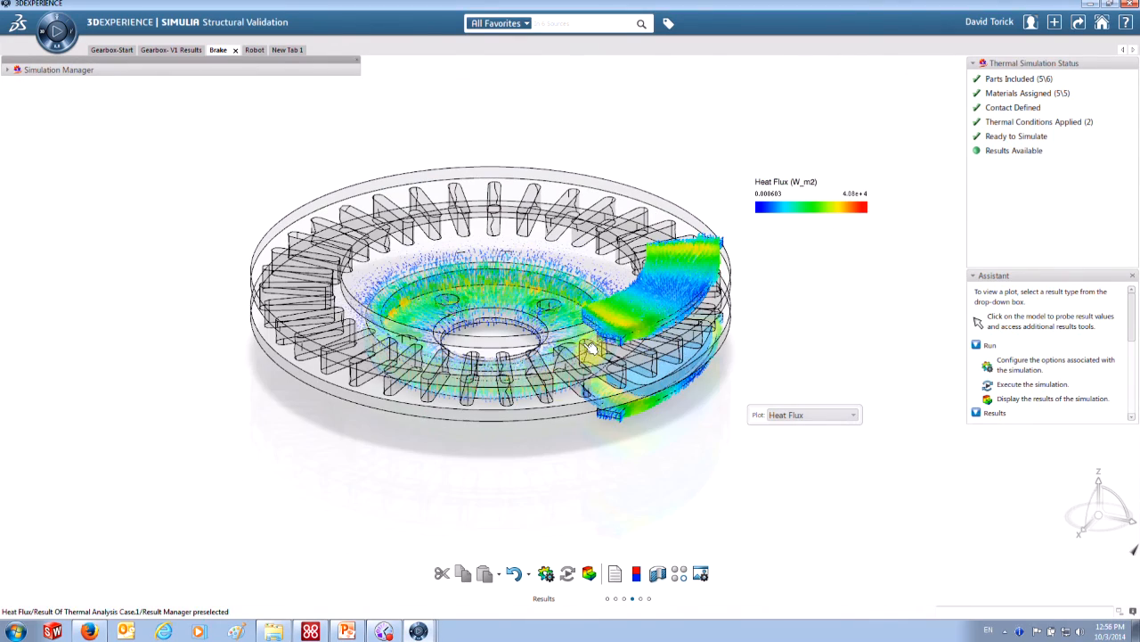
middle_click_drag(561, 363, 556, 273)
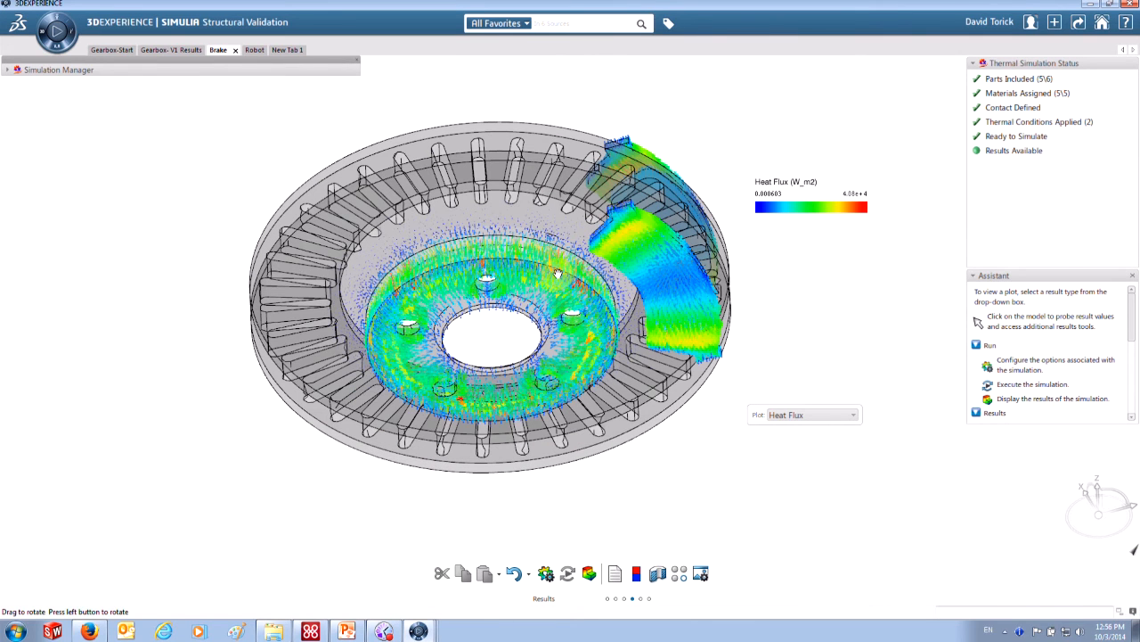
- Probe the heat flux on the disc's vaned ring and examine the pads and disc from the side
left_click(307, 256)
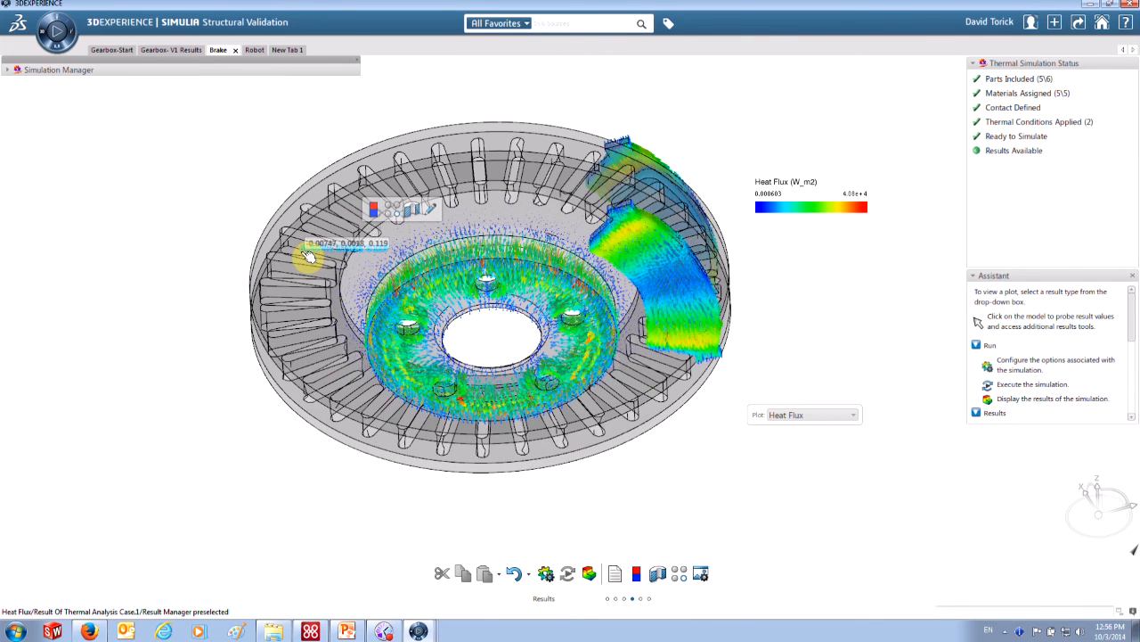
middle_click_drag(333, 183, 327, 300)
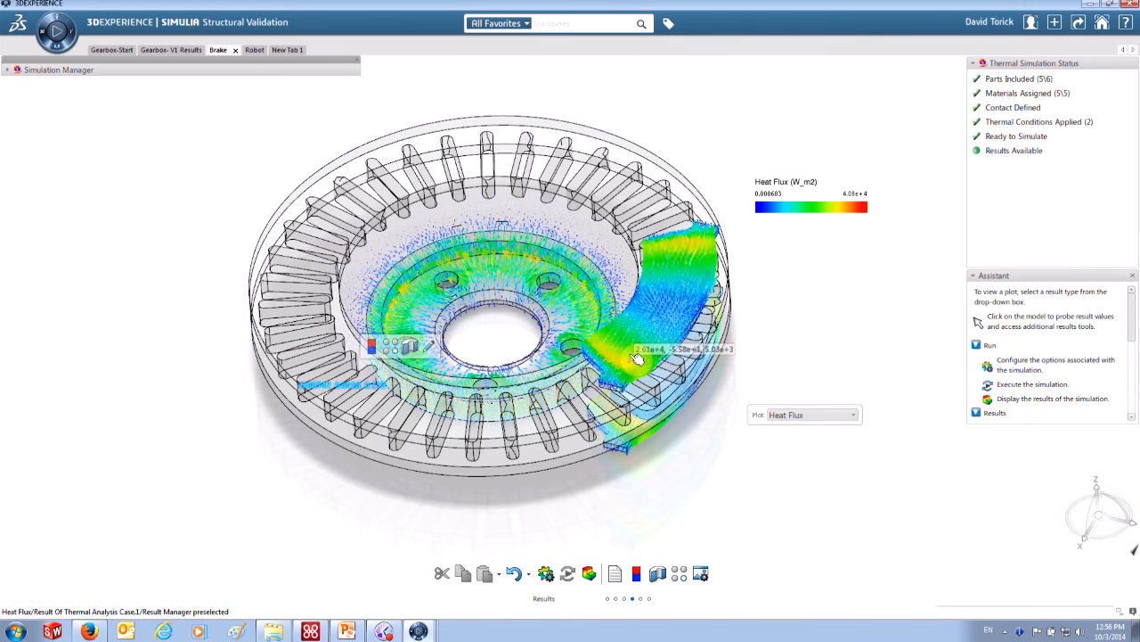
middle_click_drag(633, 359, 648, 300)
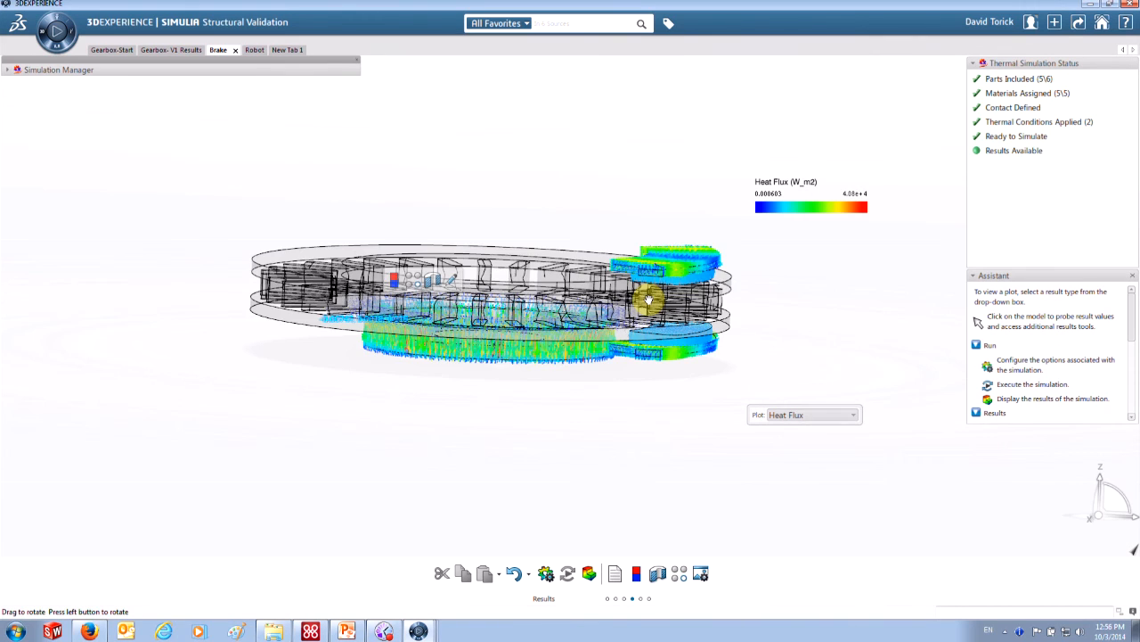
scroll(651, 300, "up", 5)
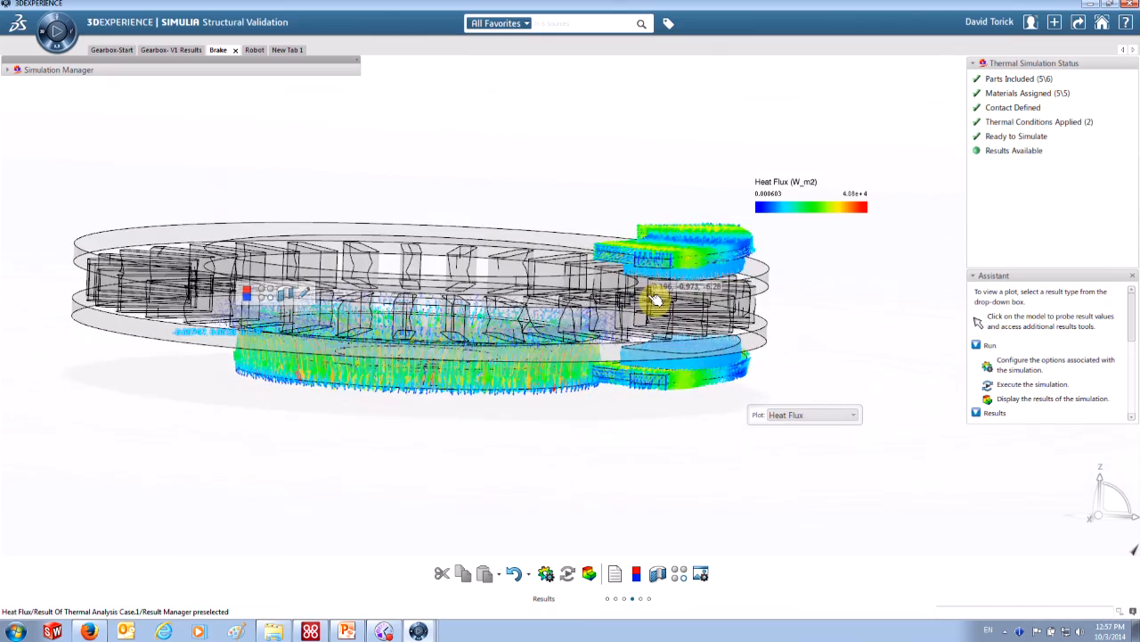
scroll(653, 300, "up", 4)
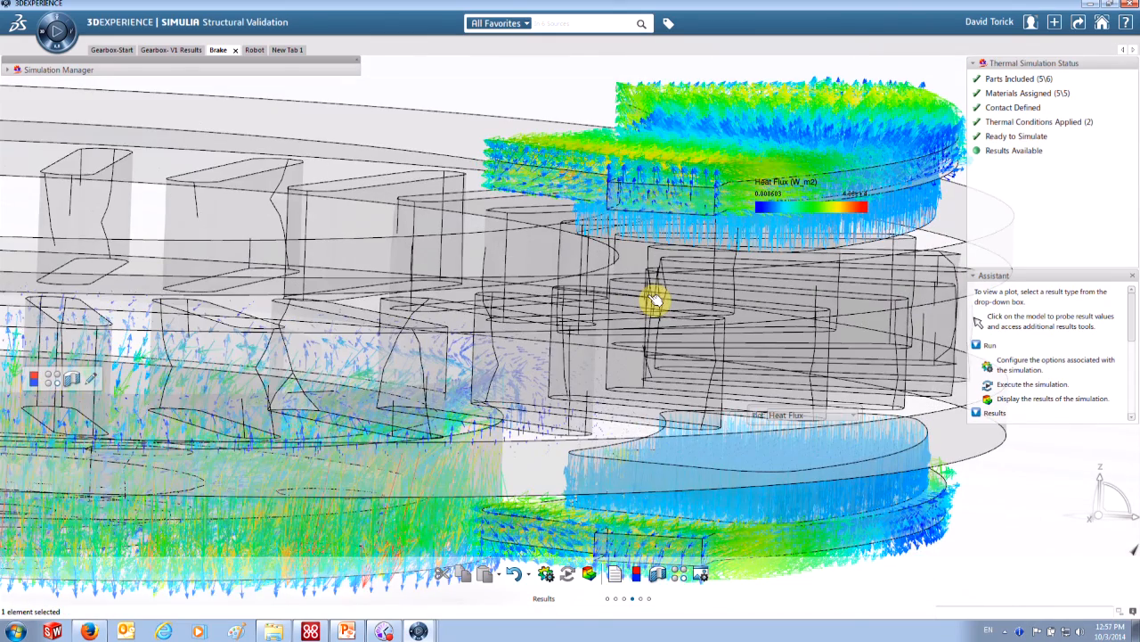
scroll(653, 300, "down", 6)
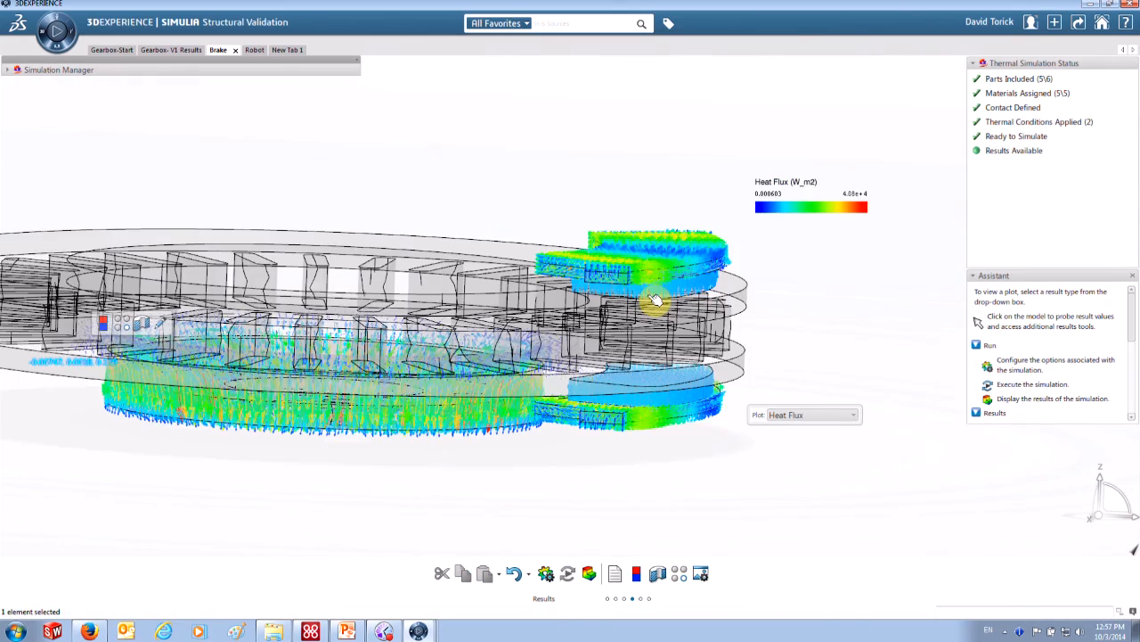
scroll(653, 300, "down", 3)
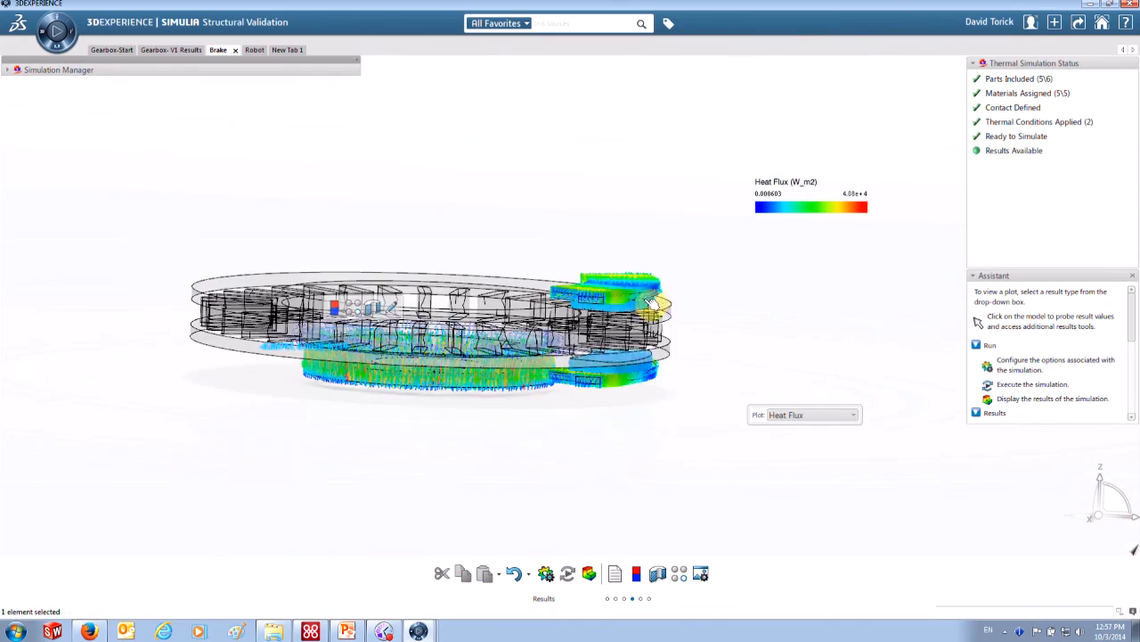
- Create a view cut through the Heat Flux plot, rotating its cutting plane upright through the disc, and accept it
left_click(657, 573)
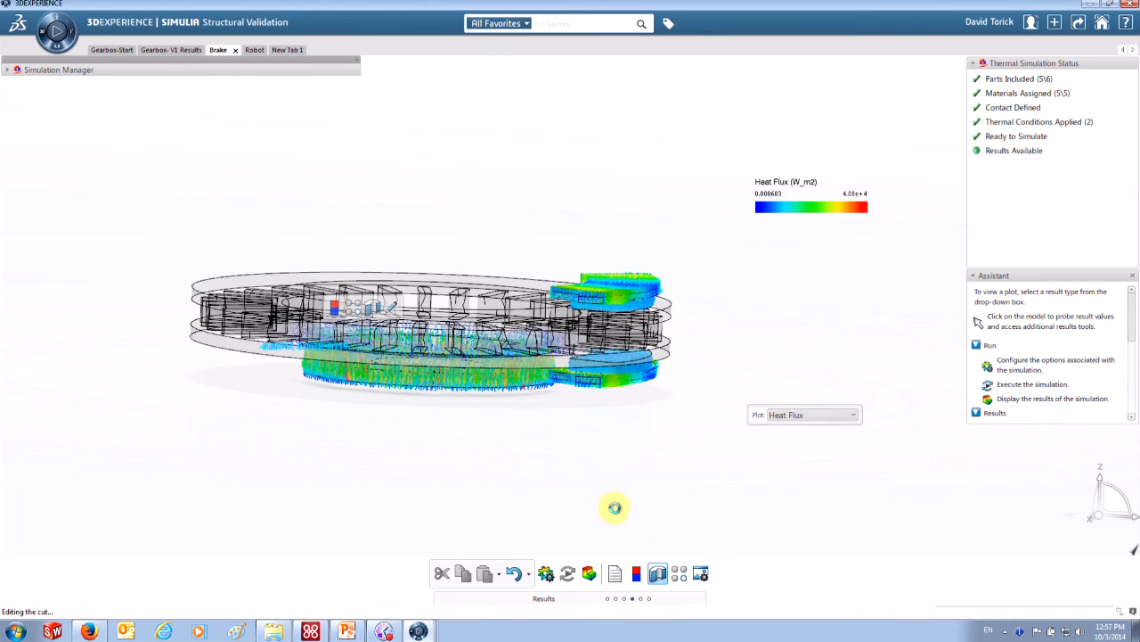
middle_click_drag(406, 189, 406, 232)
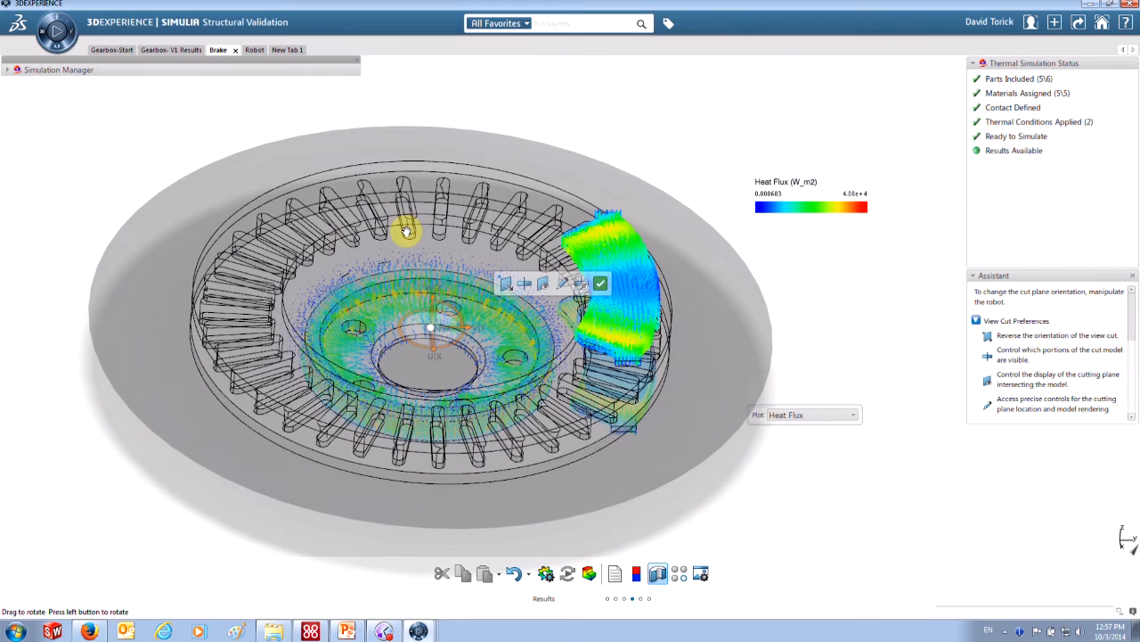
left_click(524, 283)
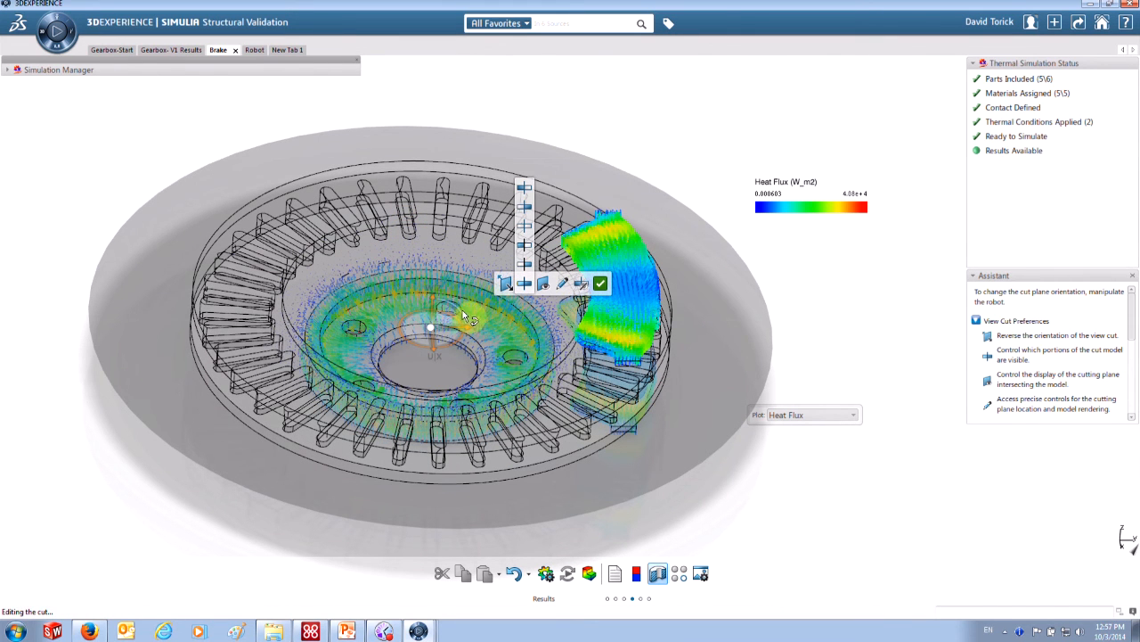
left_click_drag(459, 306, 384, 260)
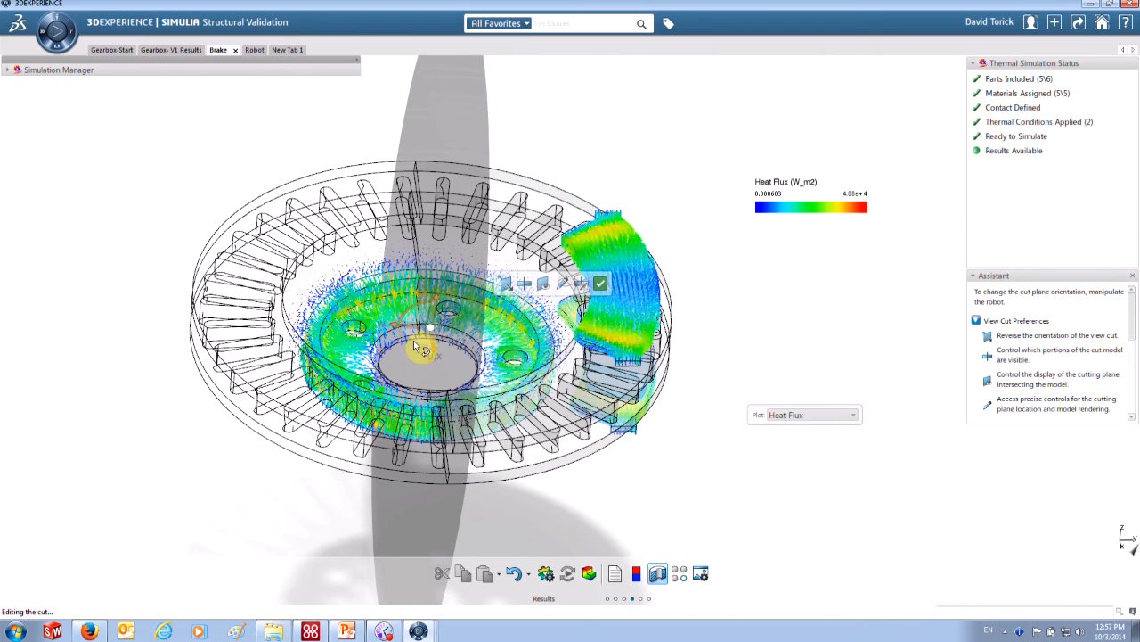
left_click_drag(414, 346, 287, 257)
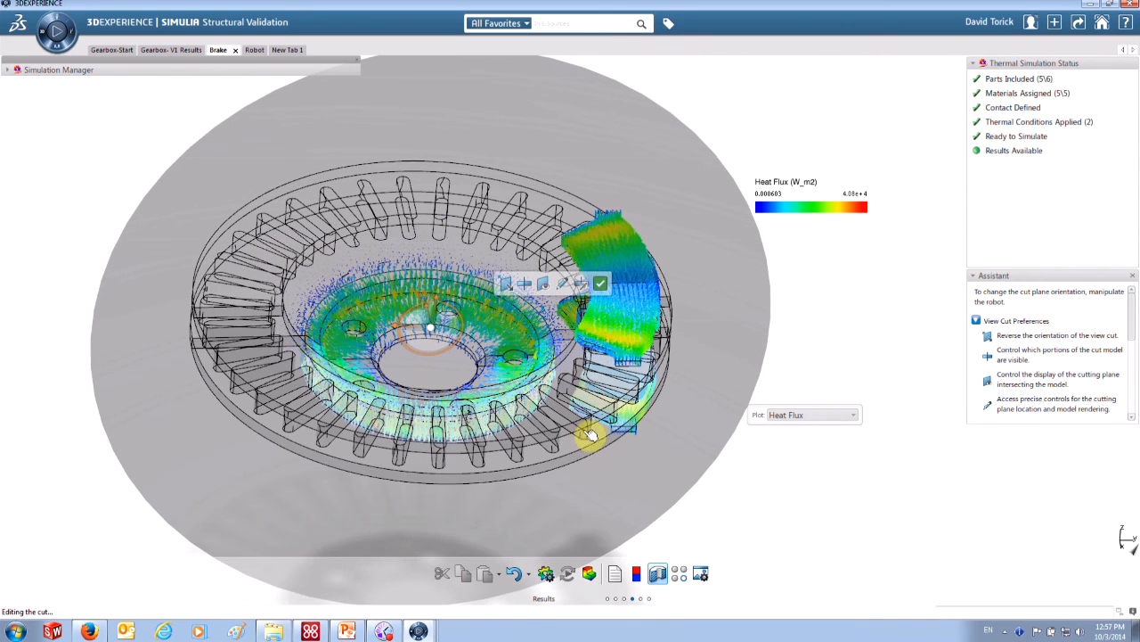
left_click(602, 284)
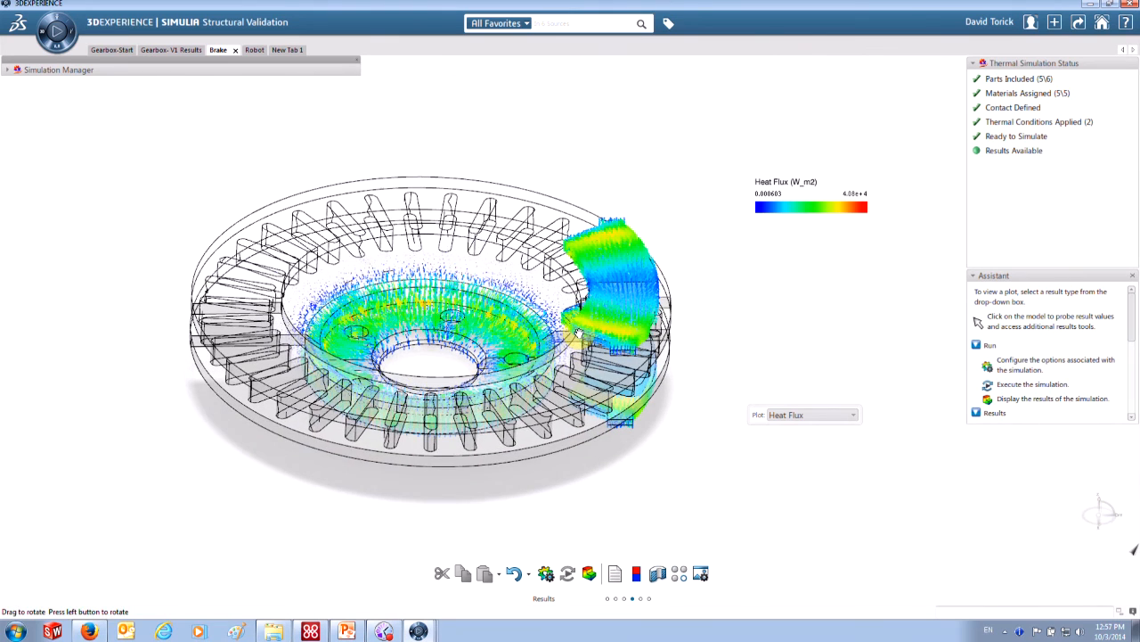
middle_click_drag(579, 333, 585, 279)
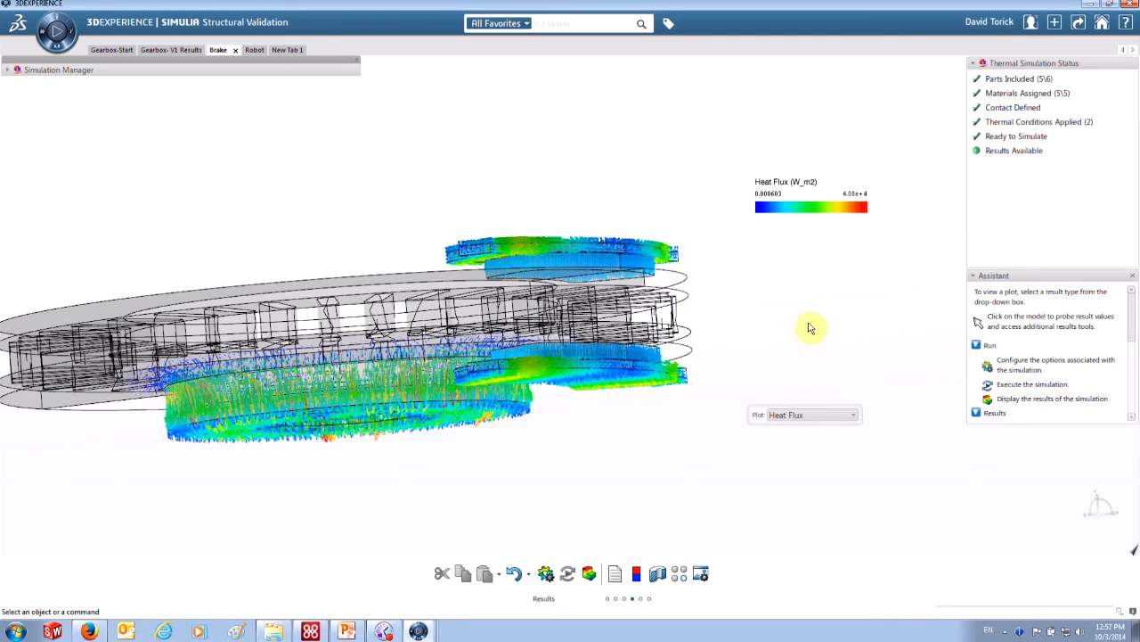
- Try to open the first surface contact from the Simulation Manager for editing, and collapse the manager again
left_click(7, 71)
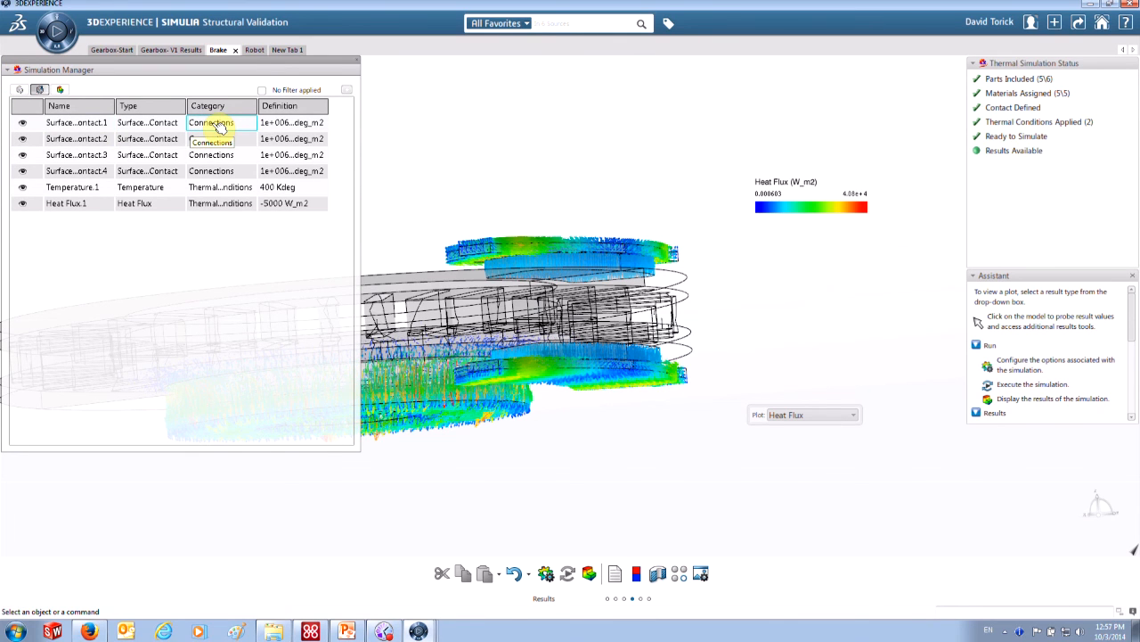
double_click(220, 127)
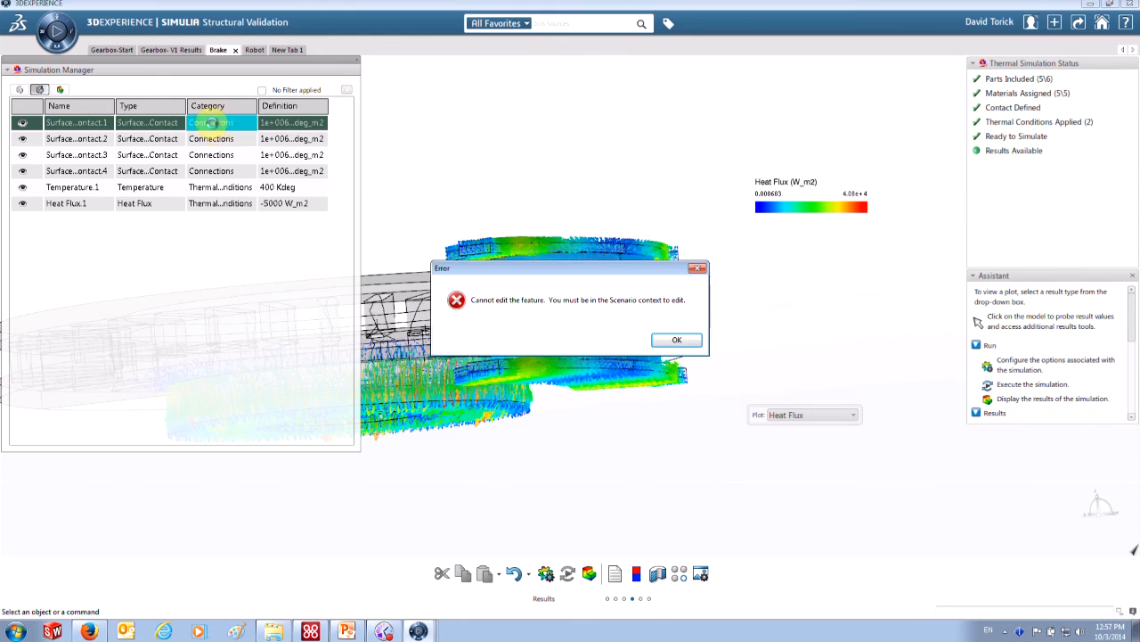
left_click(676, 342)
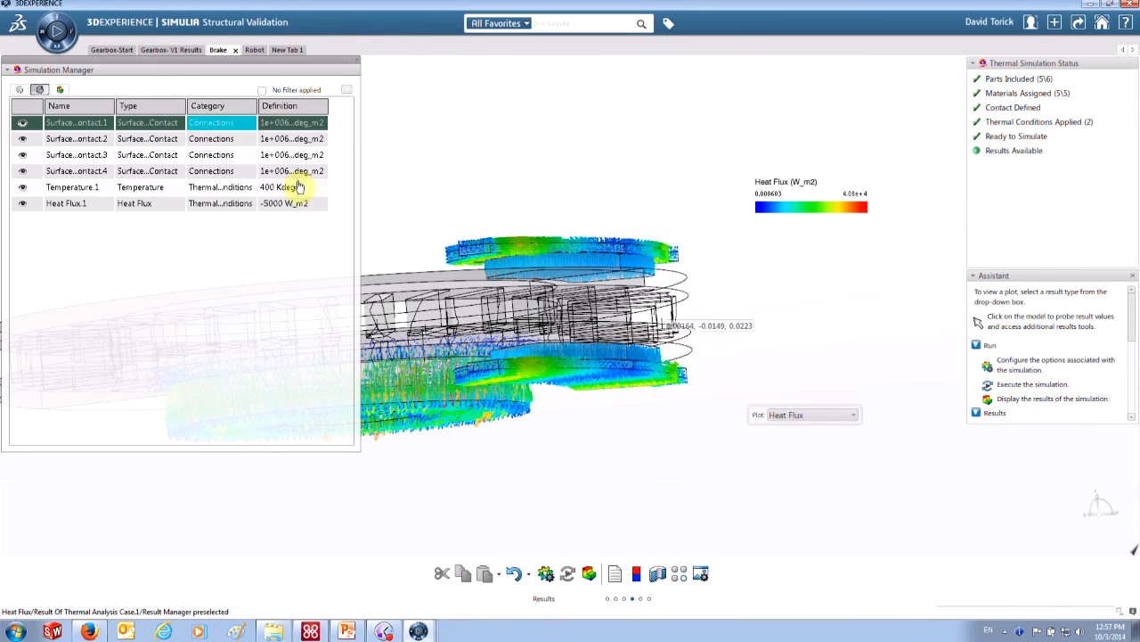
left_click(143, 128)
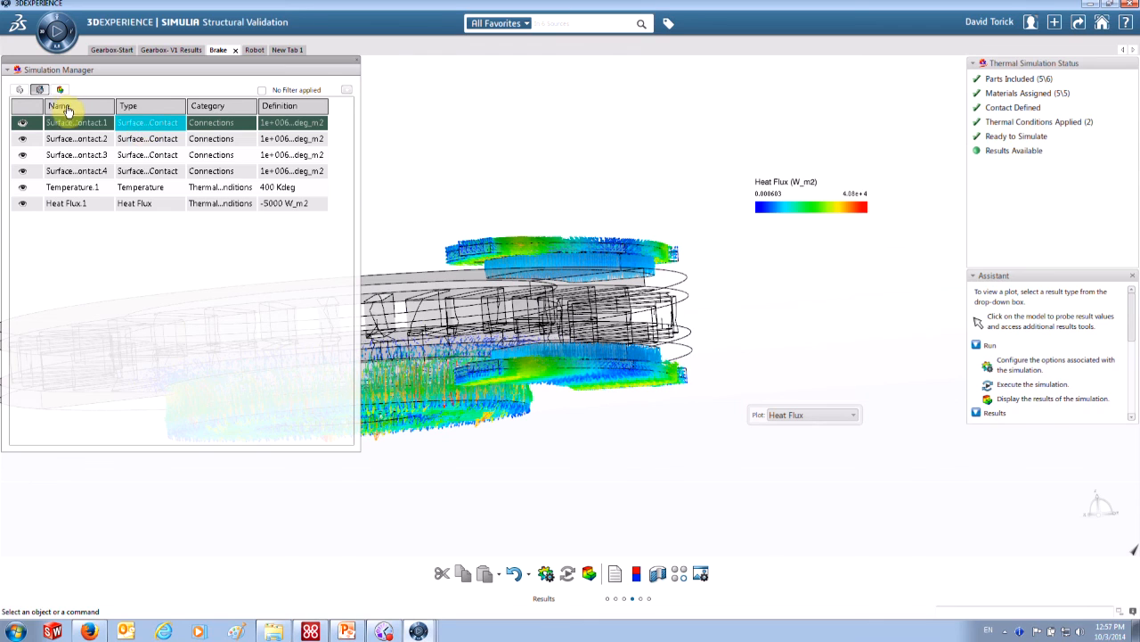
left_click(44, 488)
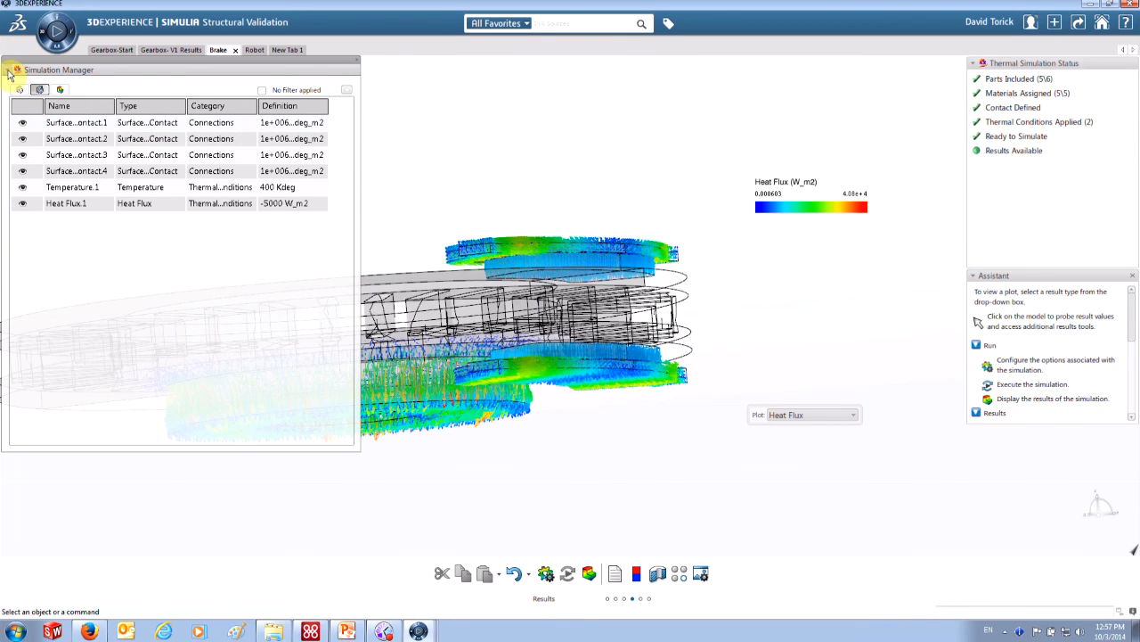
left_click(6, 68)
- Display the brake's model tree and activate the Scenario in place of the thermal results
right_click(54, 275)
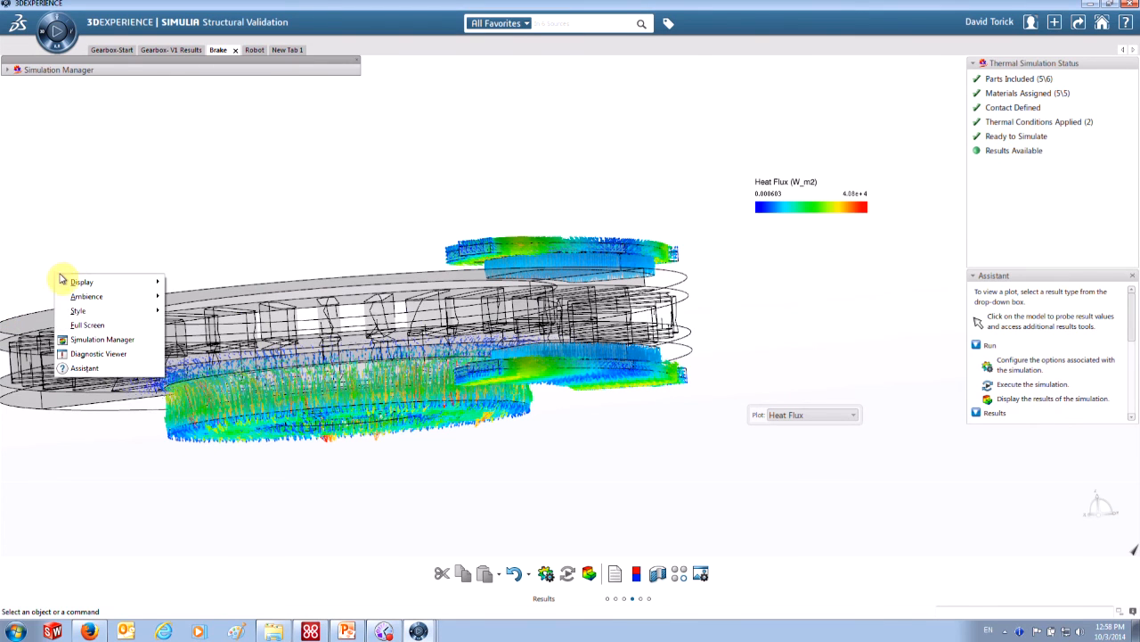
mouse_move(80, 283)
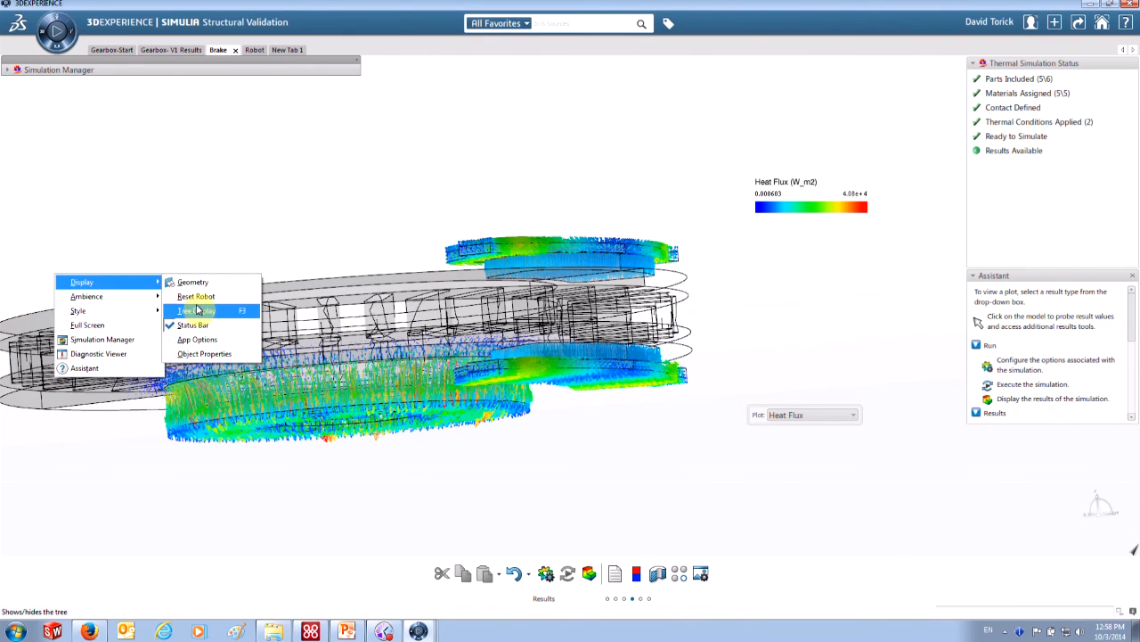
left_click(194, 310)
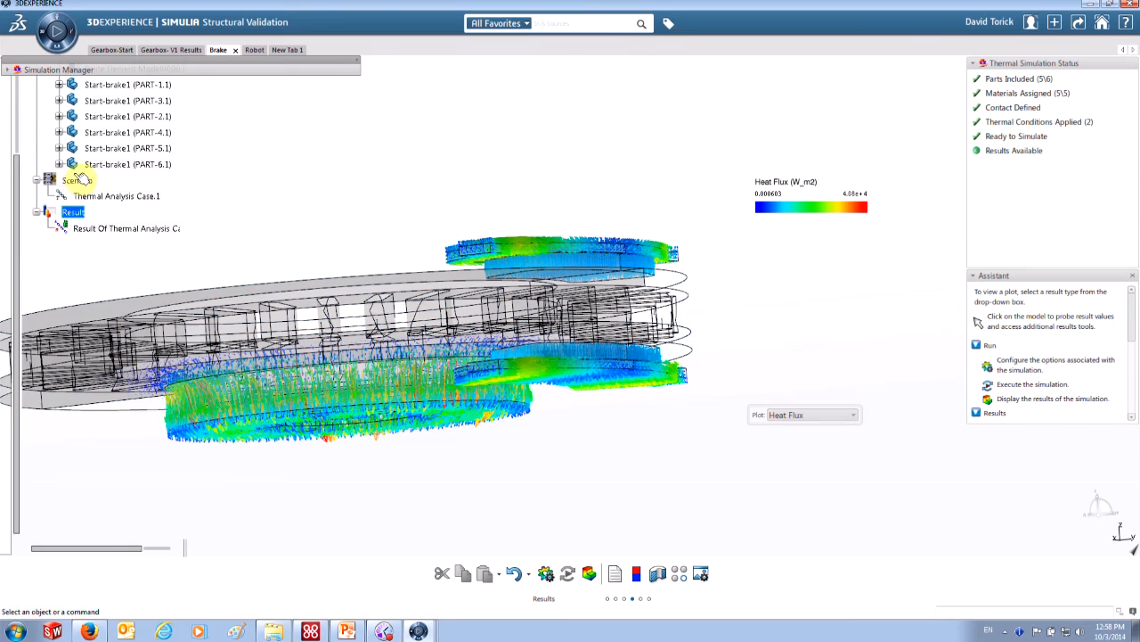
left_click(76, 179)
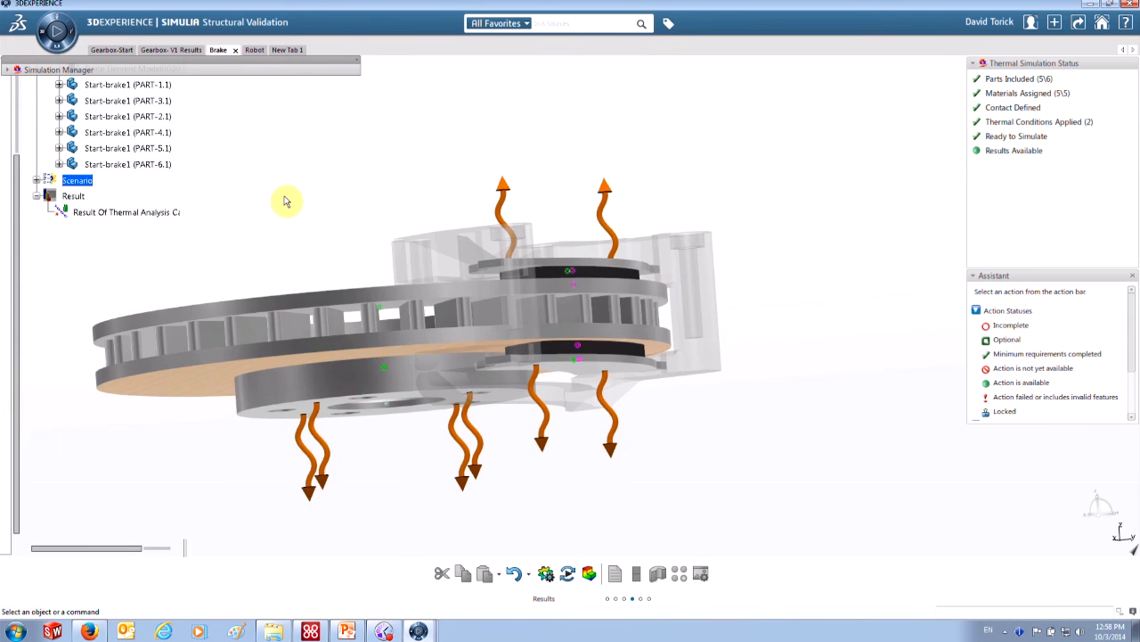
- Open the heat flux condition on the pad backs and disc hub, review its support faces and magnitude, and accept it
left_click_drag(429, 242, 473, 313)
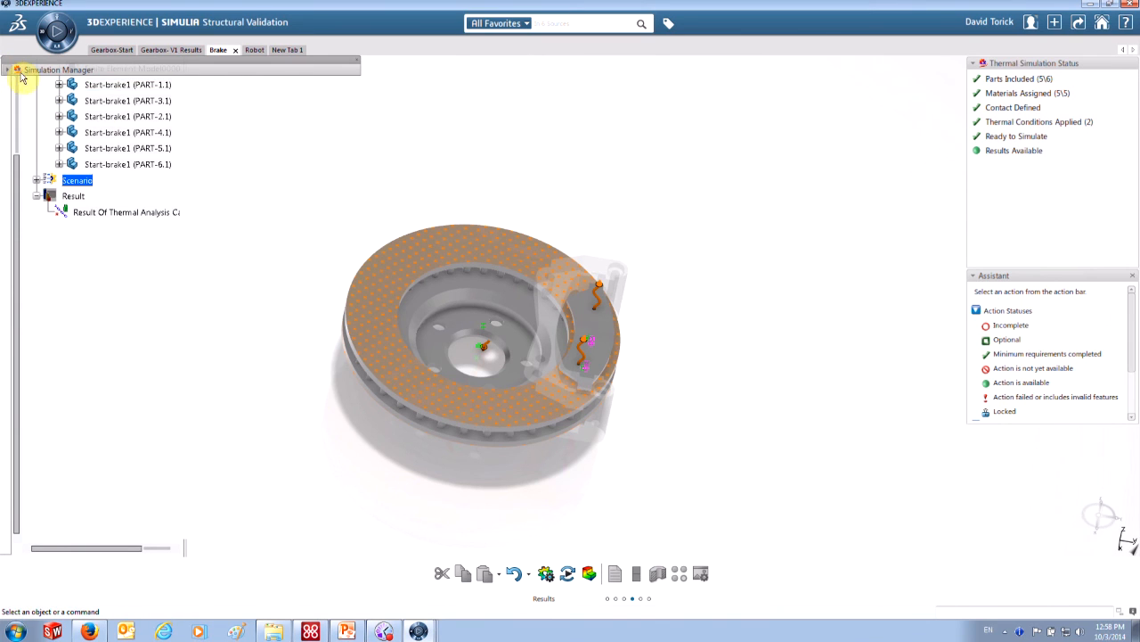
left_click(586, 353)
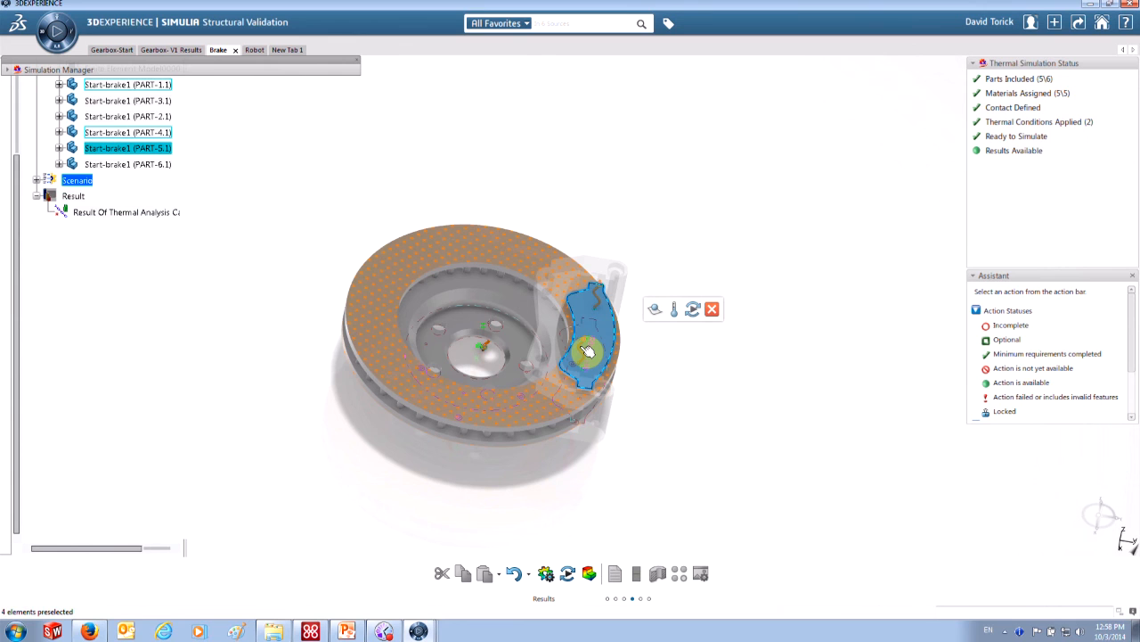
left_click(586, 350)
middle_click_drag(580, 349, 580, 326)
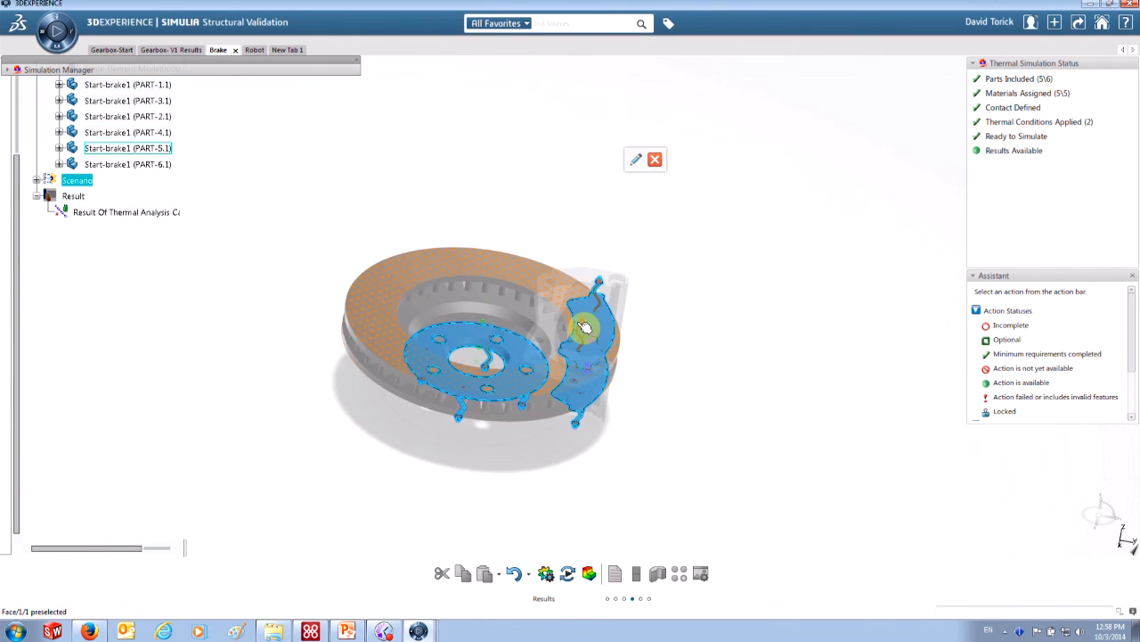
left_click(635, 161)
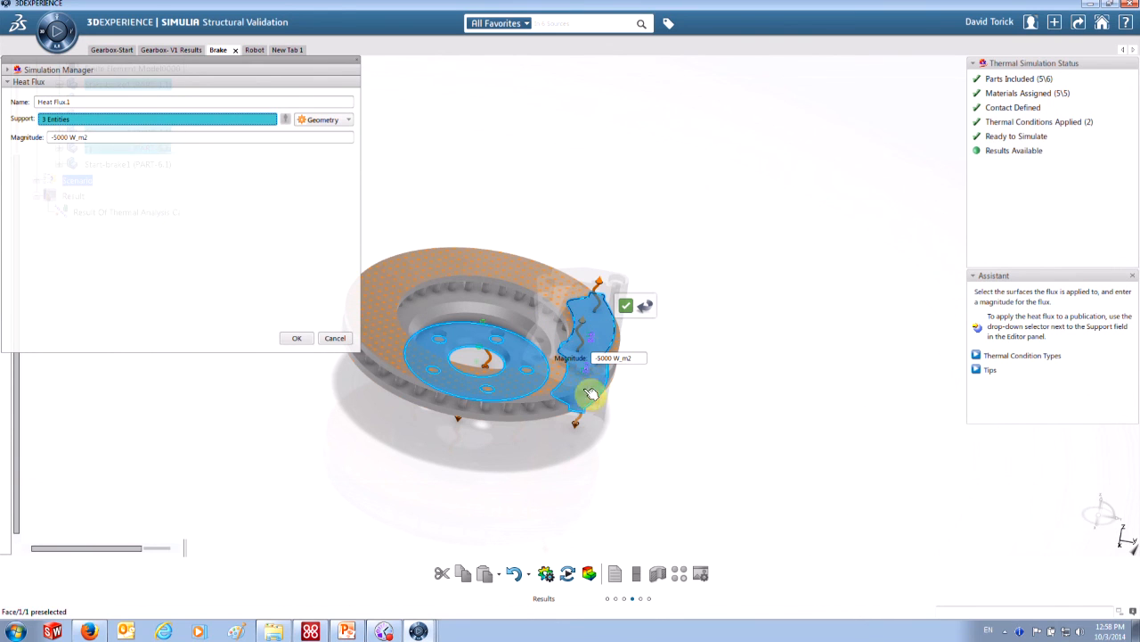
middle_click_drag(509, 478, 528, 386)
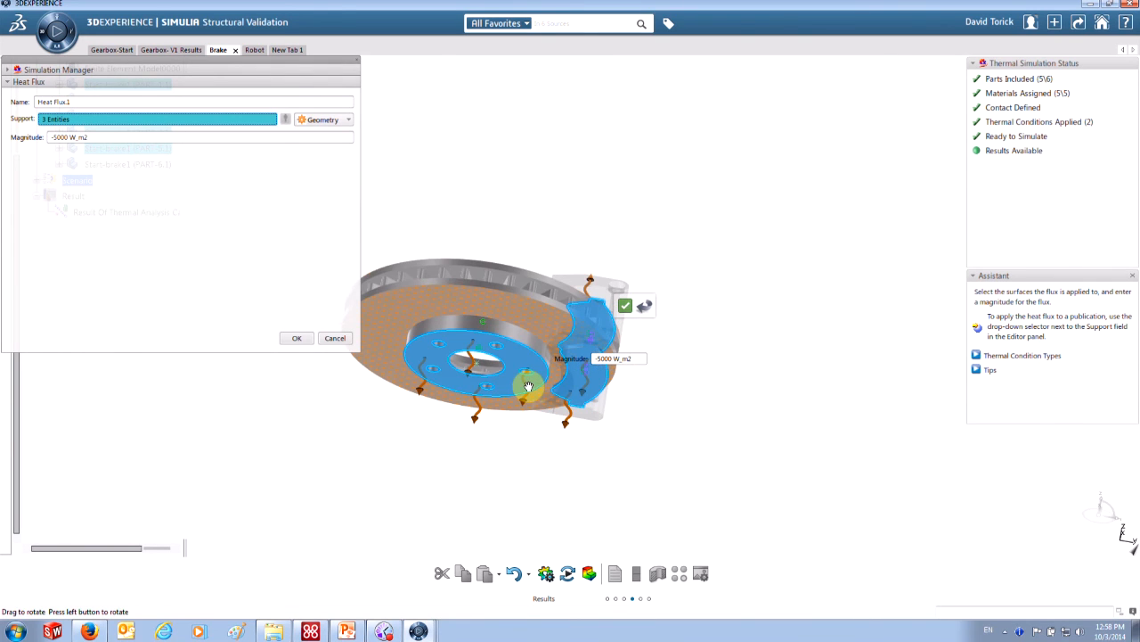
left_click(108, 139)
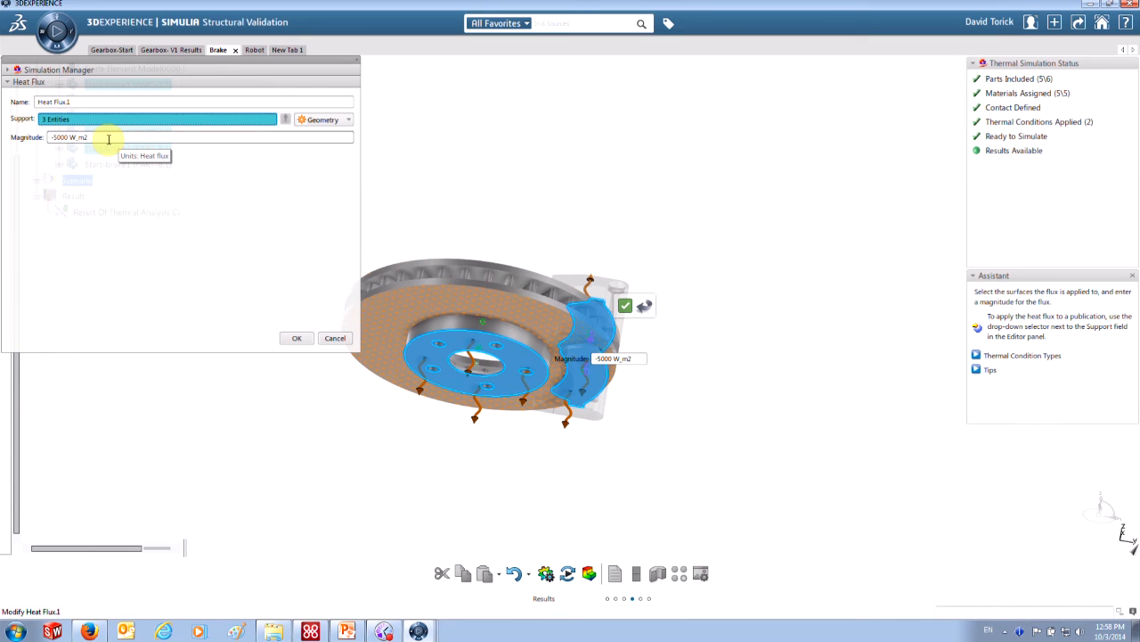
left_click(294, 339)
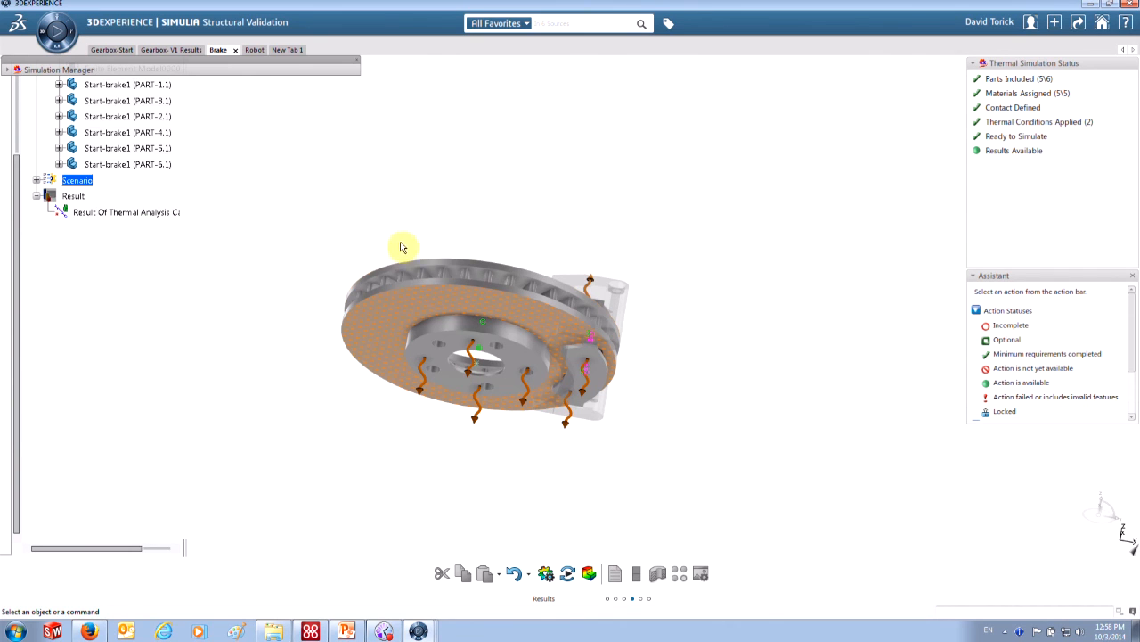
- Open the temperature condition on the disc's friction faces, examine its supports and value, and accept it
mouse_move(472, 307)
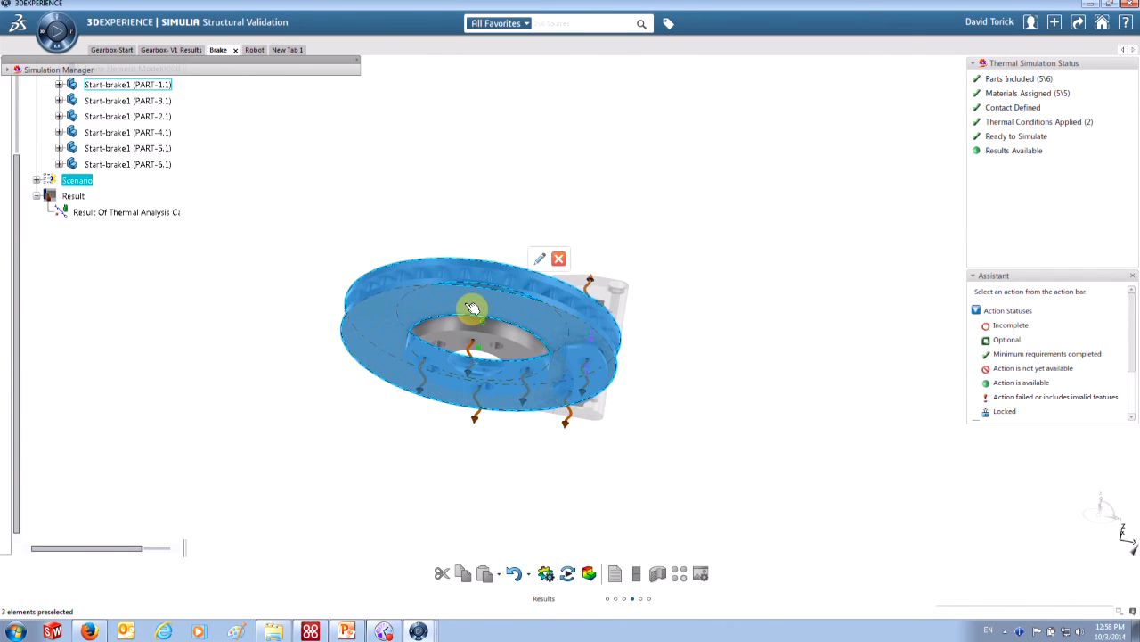
left_click(540, 258)
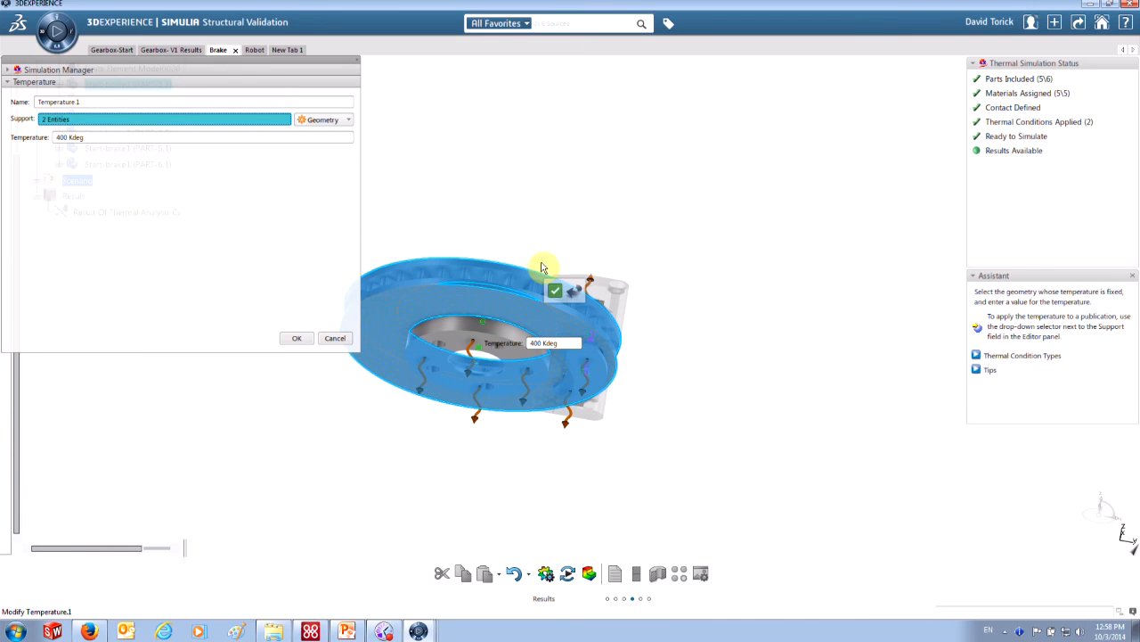
middle_click_drag(450, 226, 477, 296)
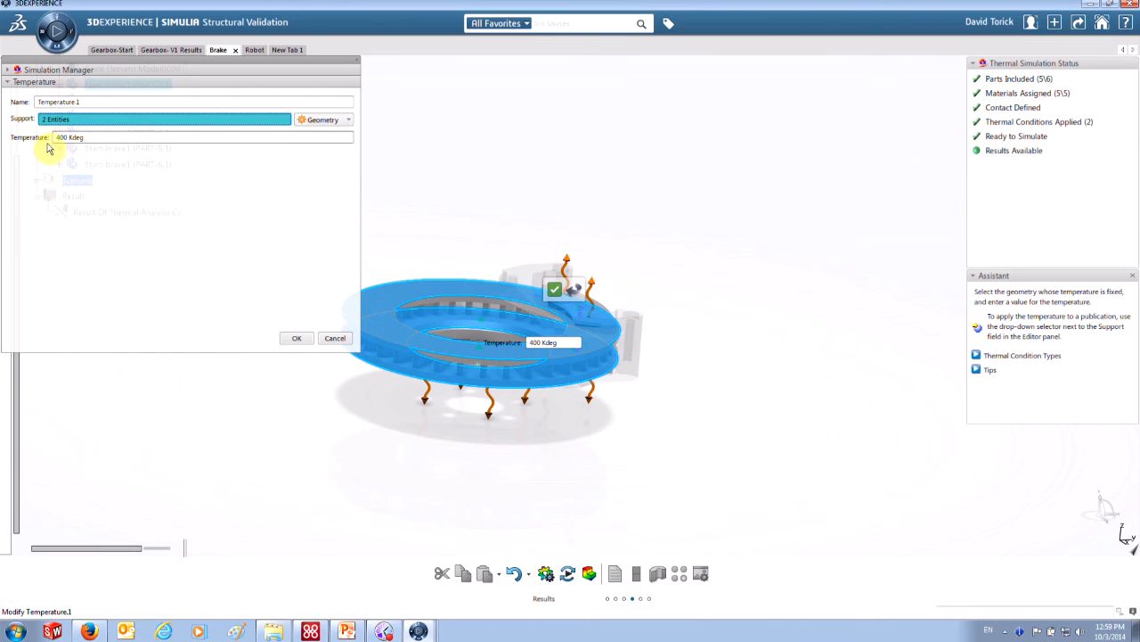
left_click(298, 338)
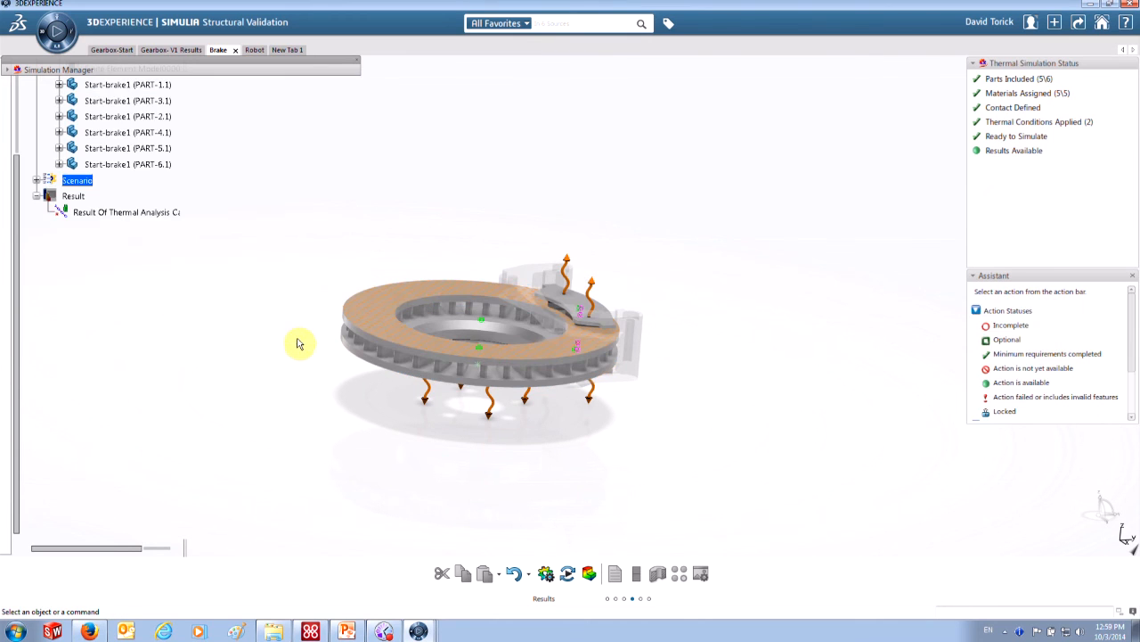
middle_click_drag(306, 387, 270, 379)
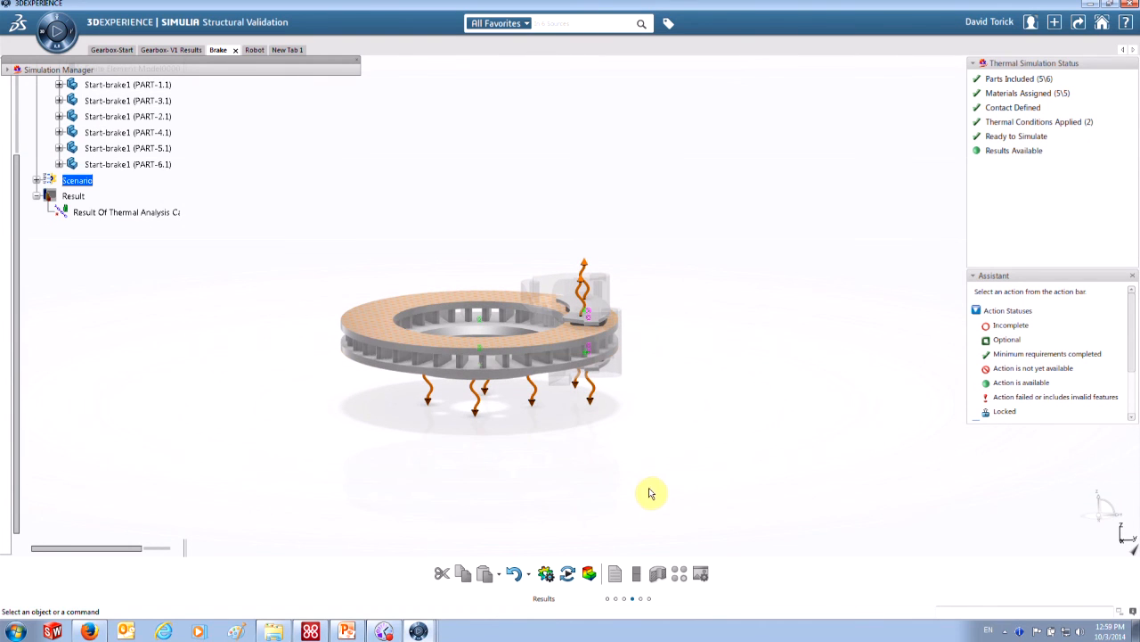
- Try a film condition on the brake disc, propagating from one vane face by a 91deg angle, and cancel the definition
left_click(623, 599)
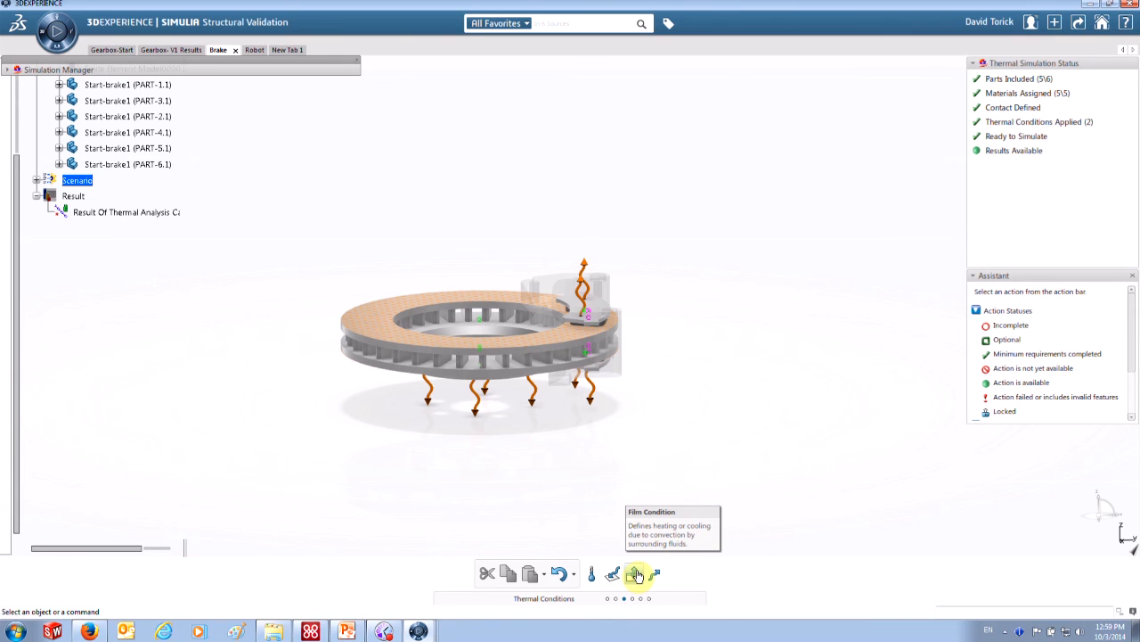
left_click(637, 574)
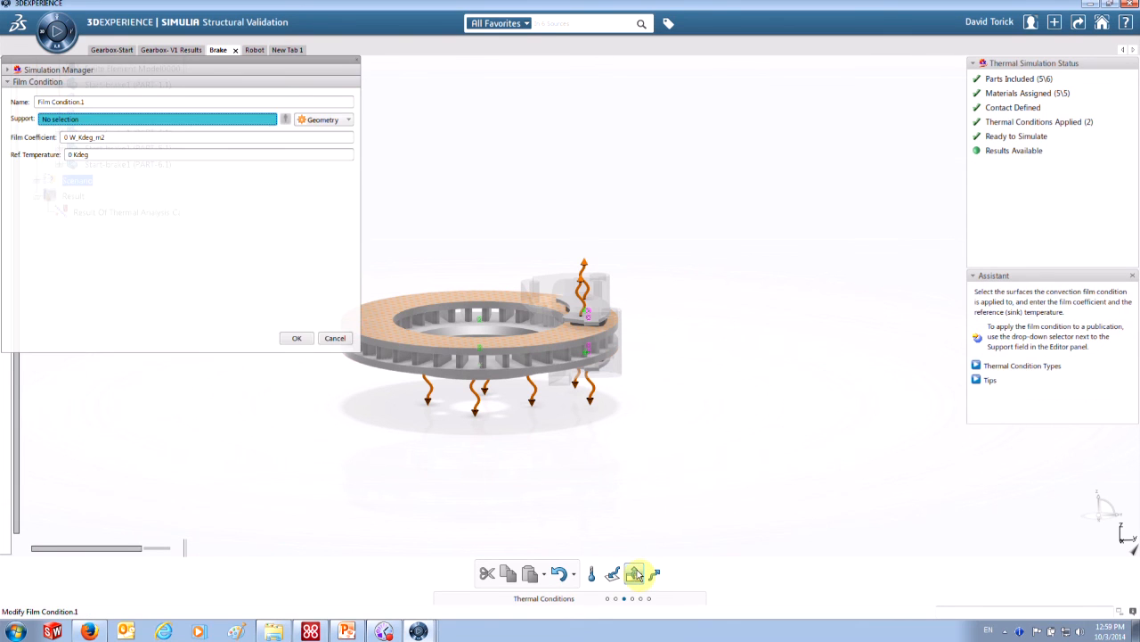
scroll(481, 371, "up", 3)
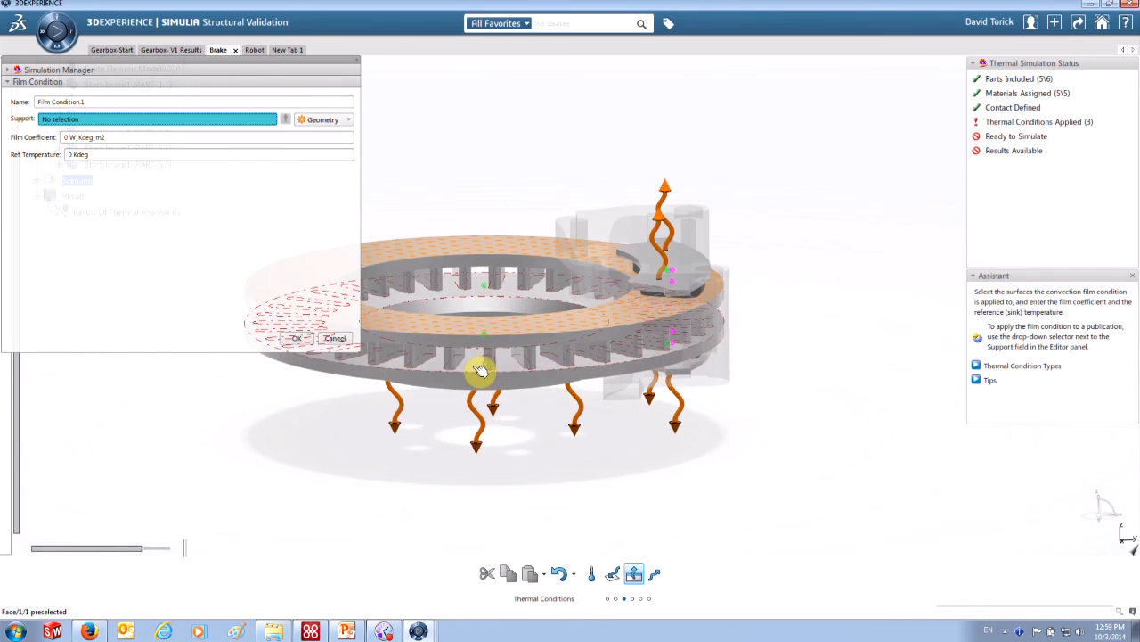
scroll(481, 371, "up", 2)
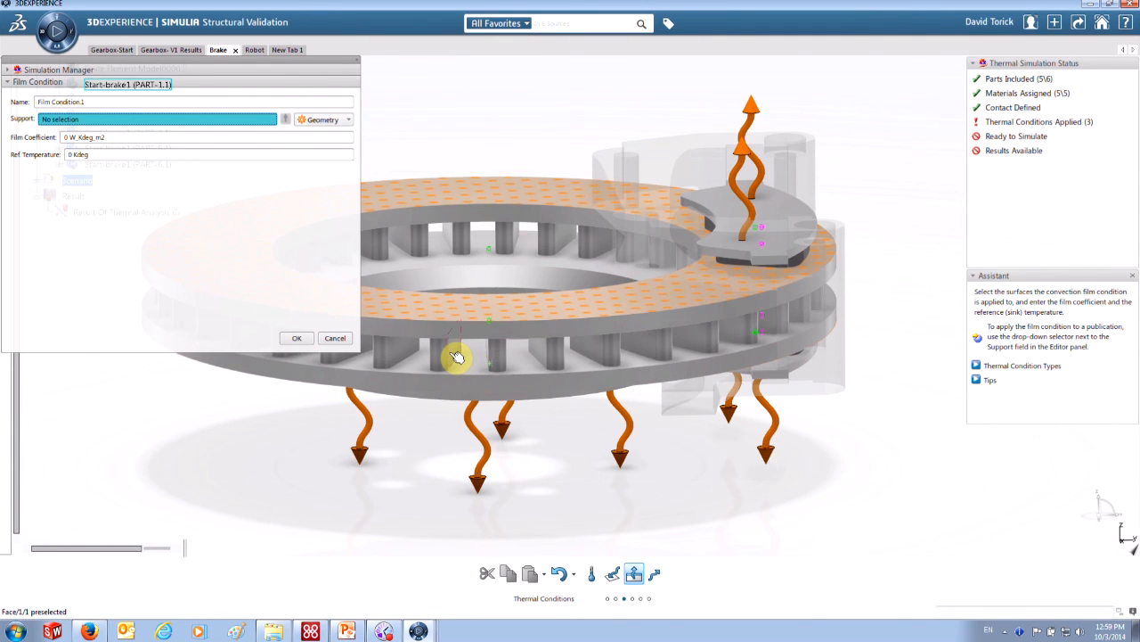
left_click(457, 355)
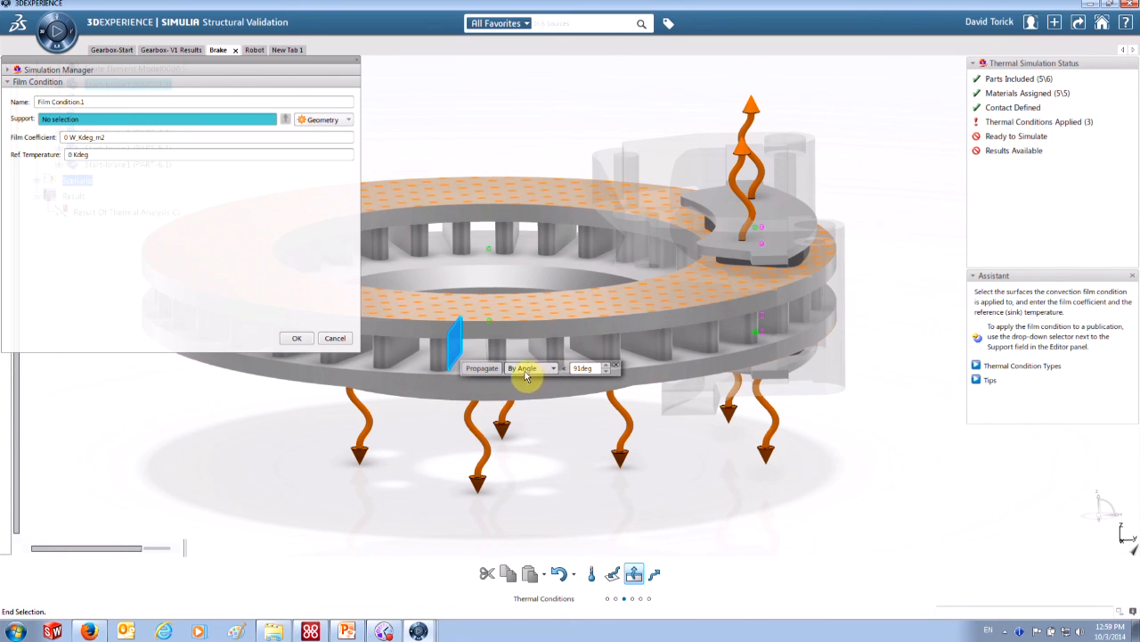
left_click(554, 369)
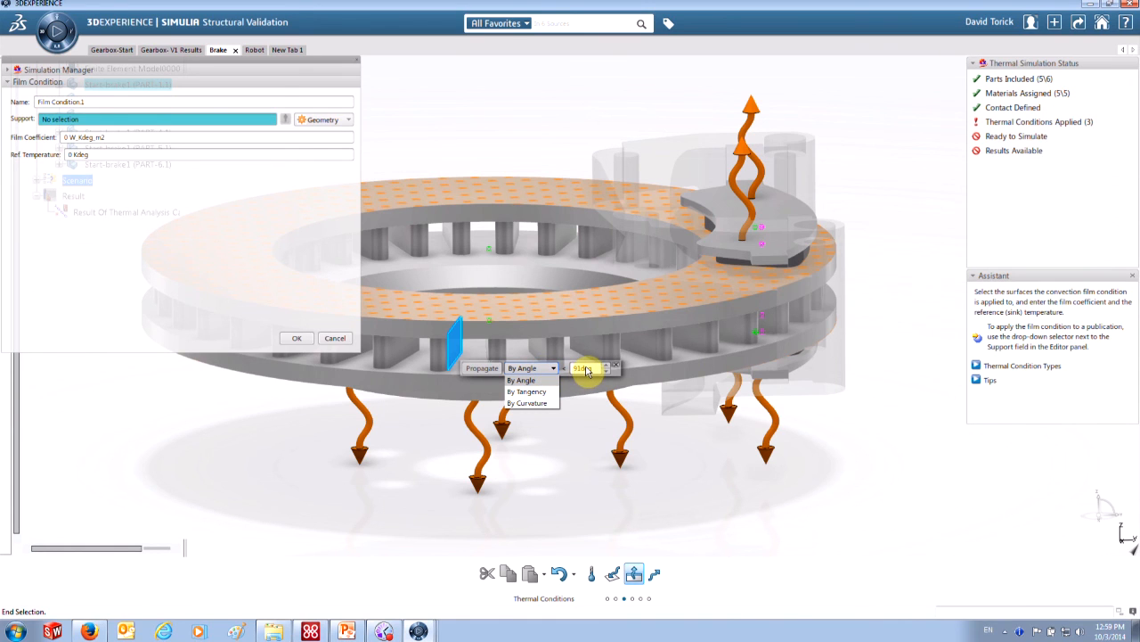
left_click(486, 369)
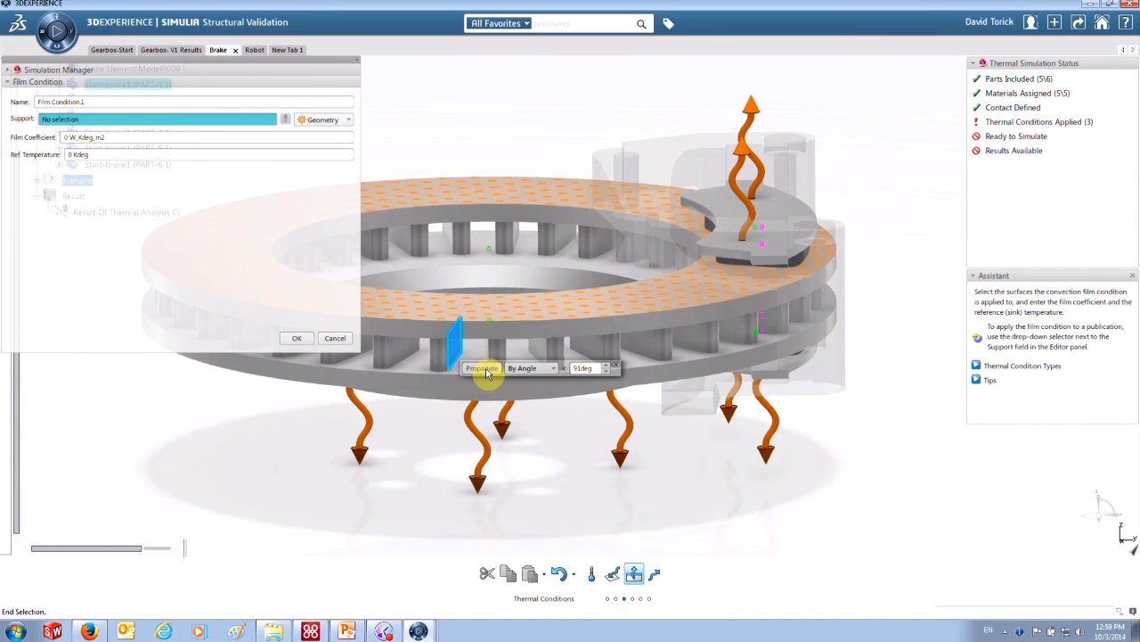
left_click(485, 369)
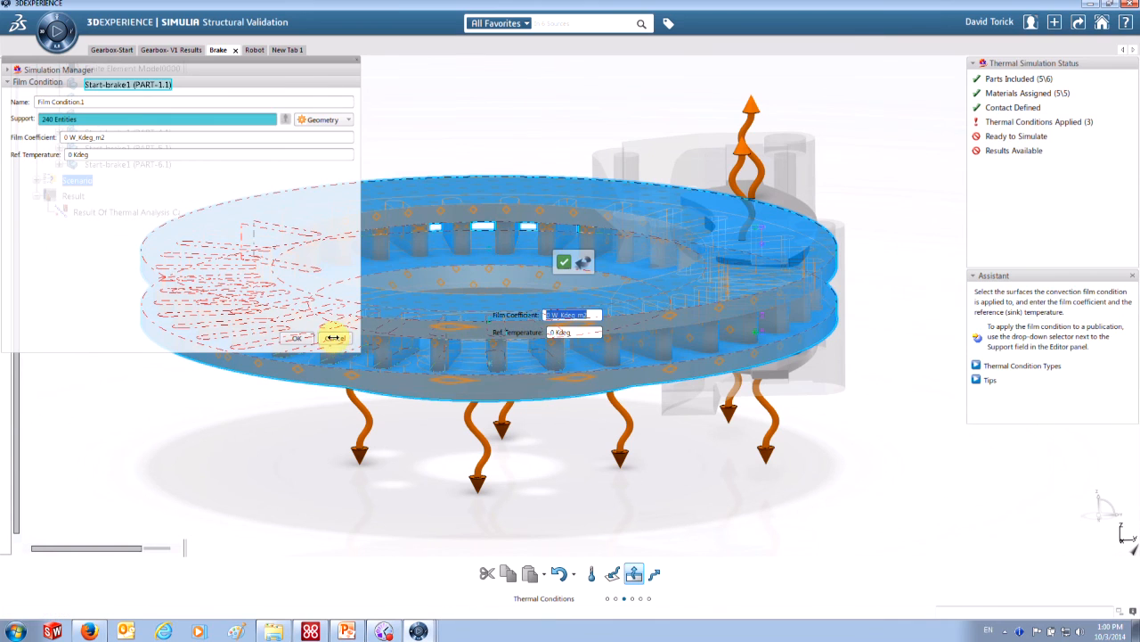
left_click(334, 338)
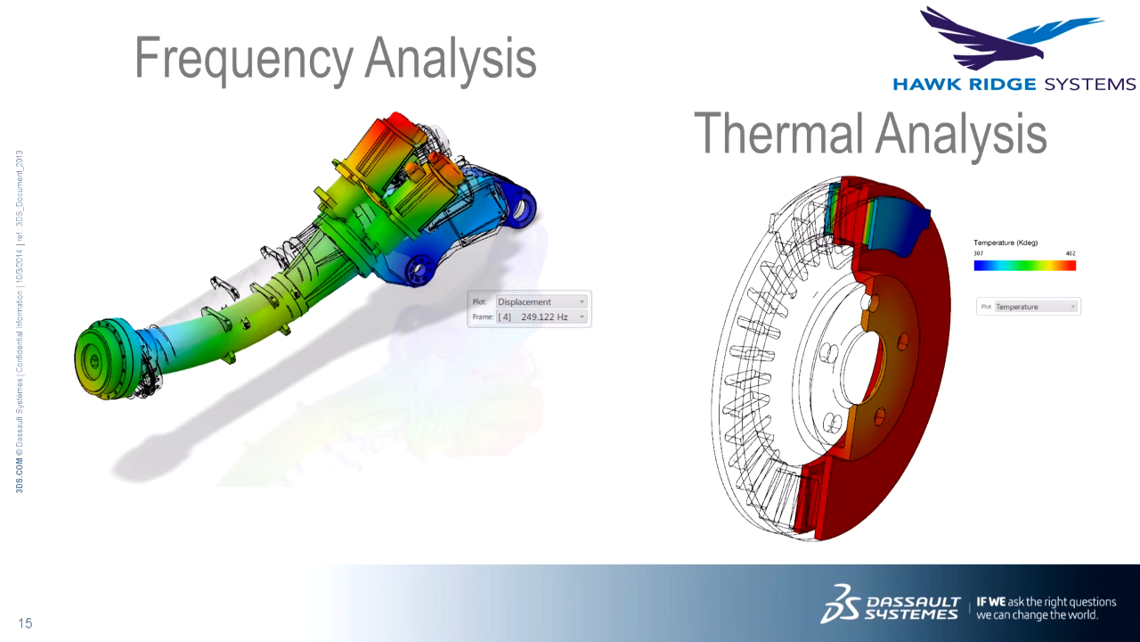
key("Right")
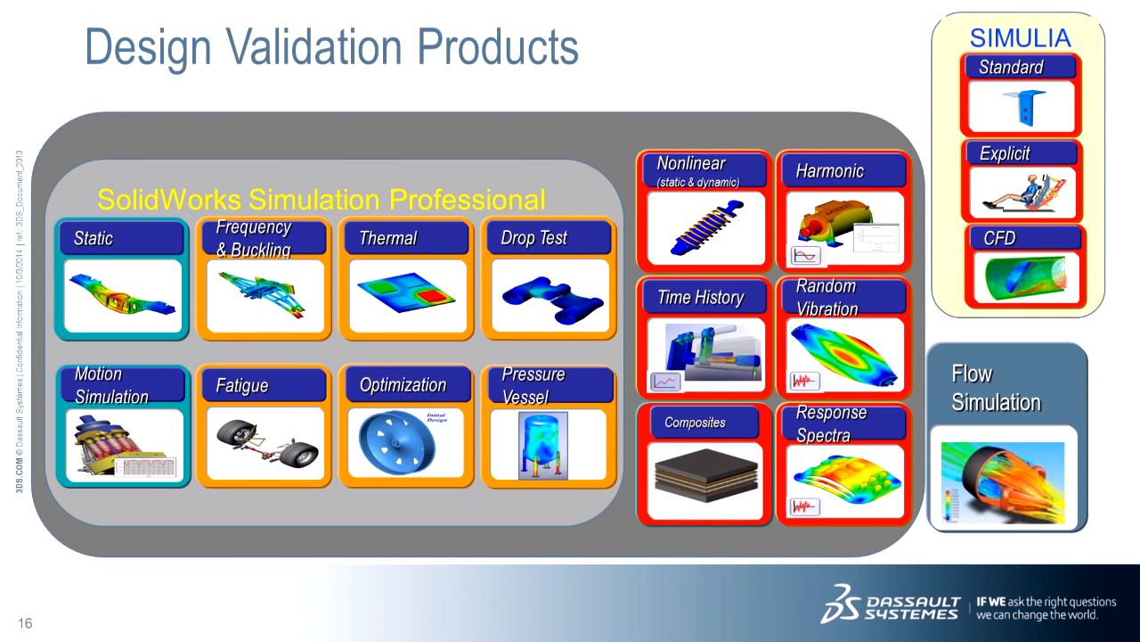